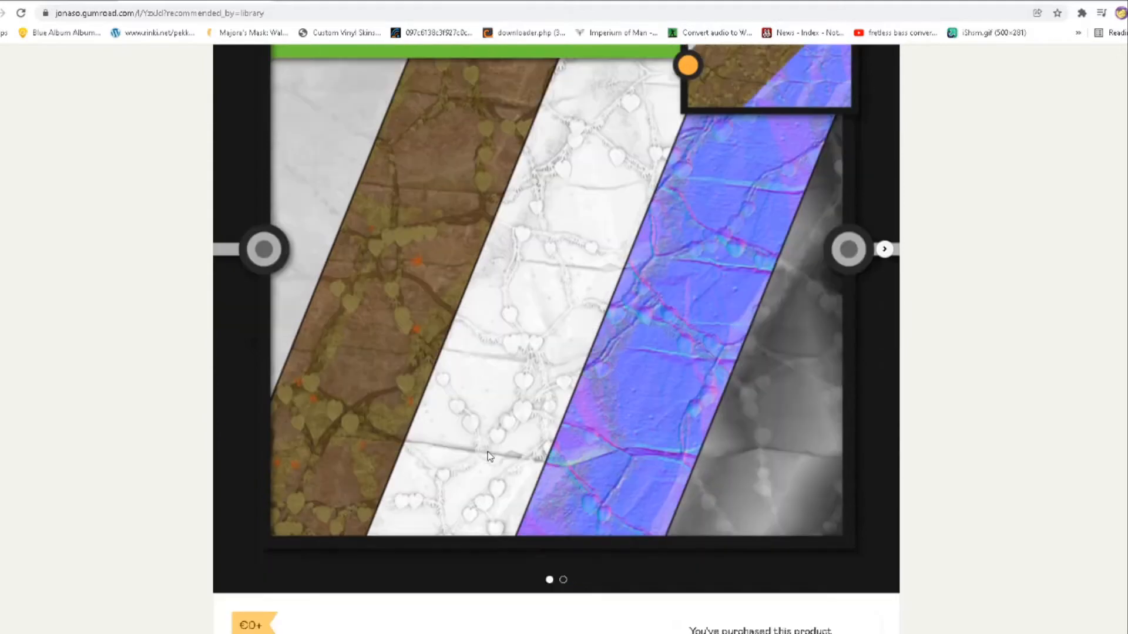
Review the Texture Breakdown, Substance Designer product page on Gumroad and browse the creator's other products.
{"action": "scroll", "coordinate": [498, 442], "scroll_direction": "down", "scroll_amount": 2}
{"action": "scroll", "coordinate": [543, 435], "scroll_direction": "up", "scroll_amount": 2}
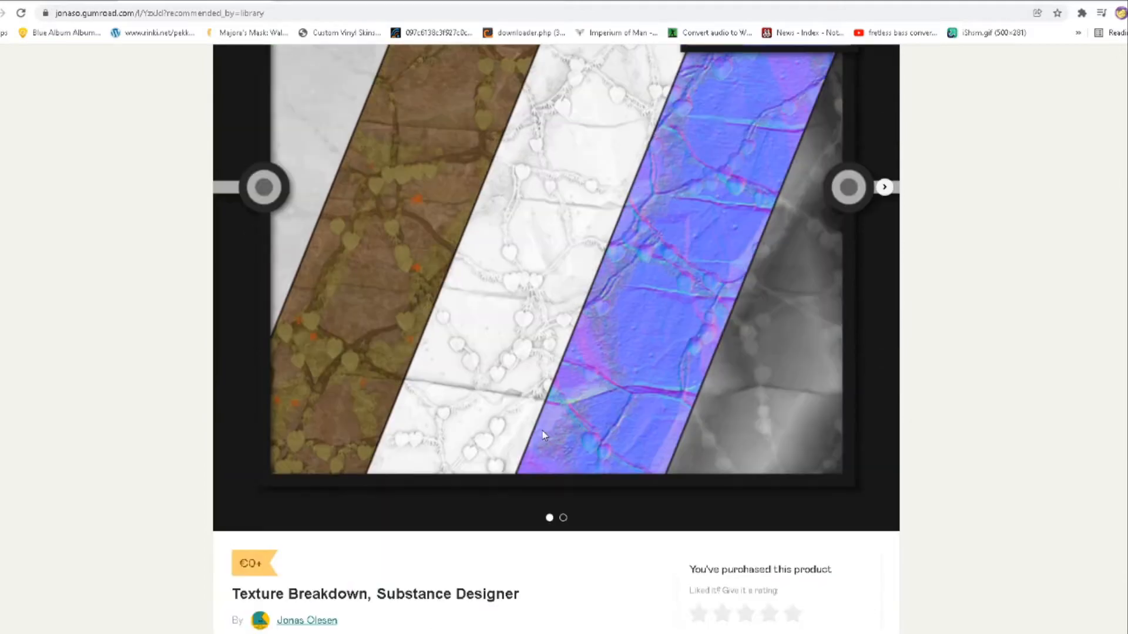
{"action": "scroll", "coordinate": [775, 293], "scroll_direction": "down", "scroll_amount": 3}
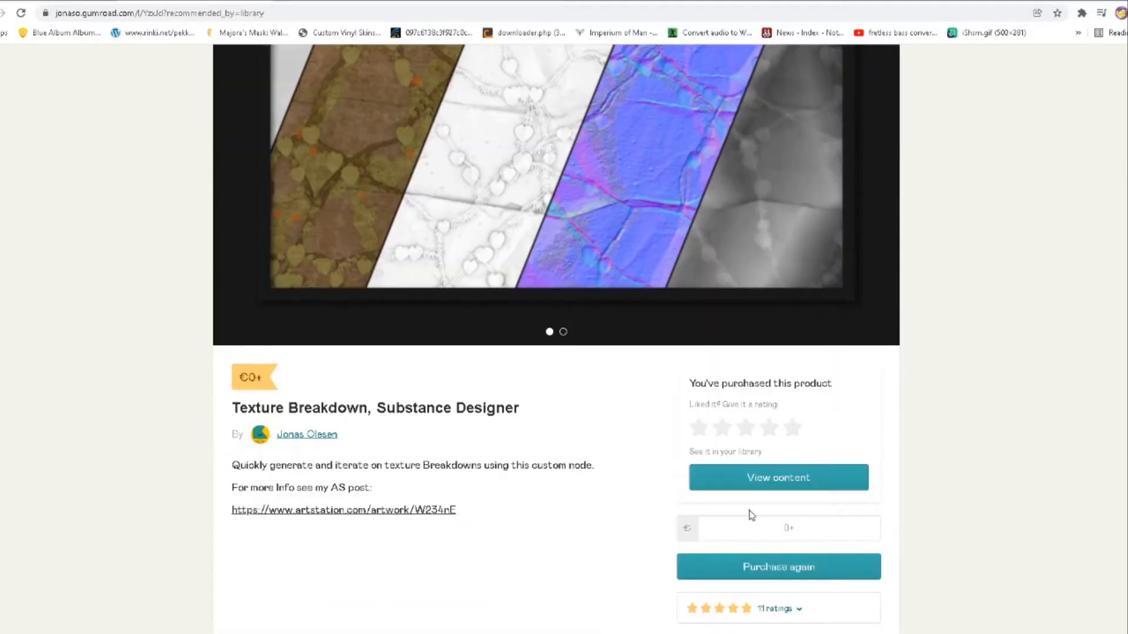
{"action": "left_click", "coordinate": [327, 440]}
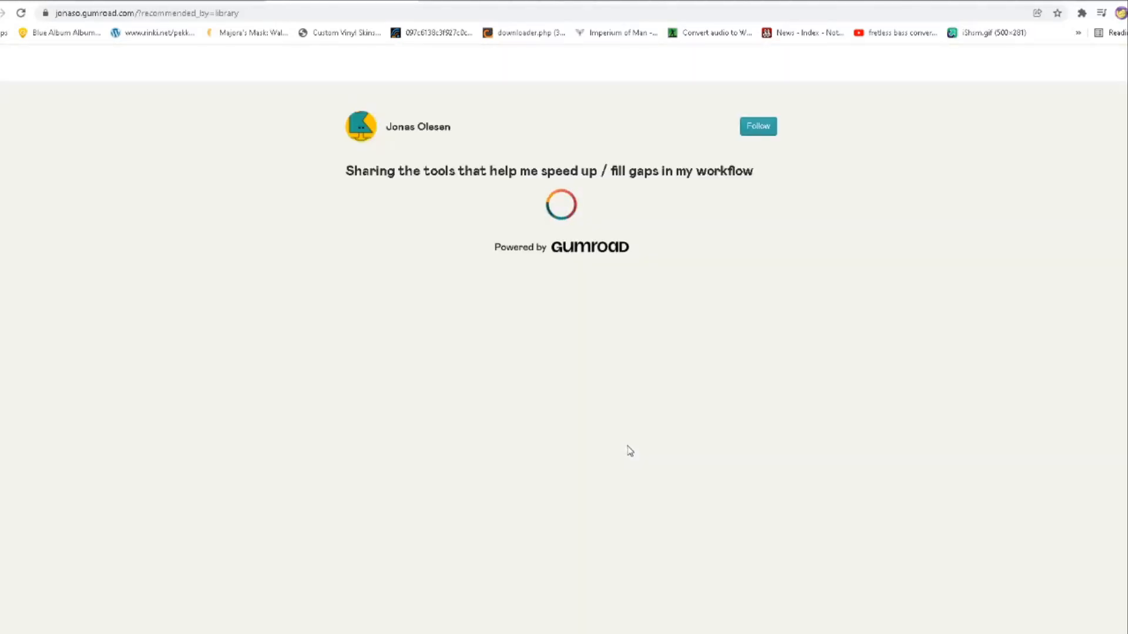
{"action": "scroll", "coordinate": [629, 451], "scroll_direction": "down", "scroll_amount": 5}
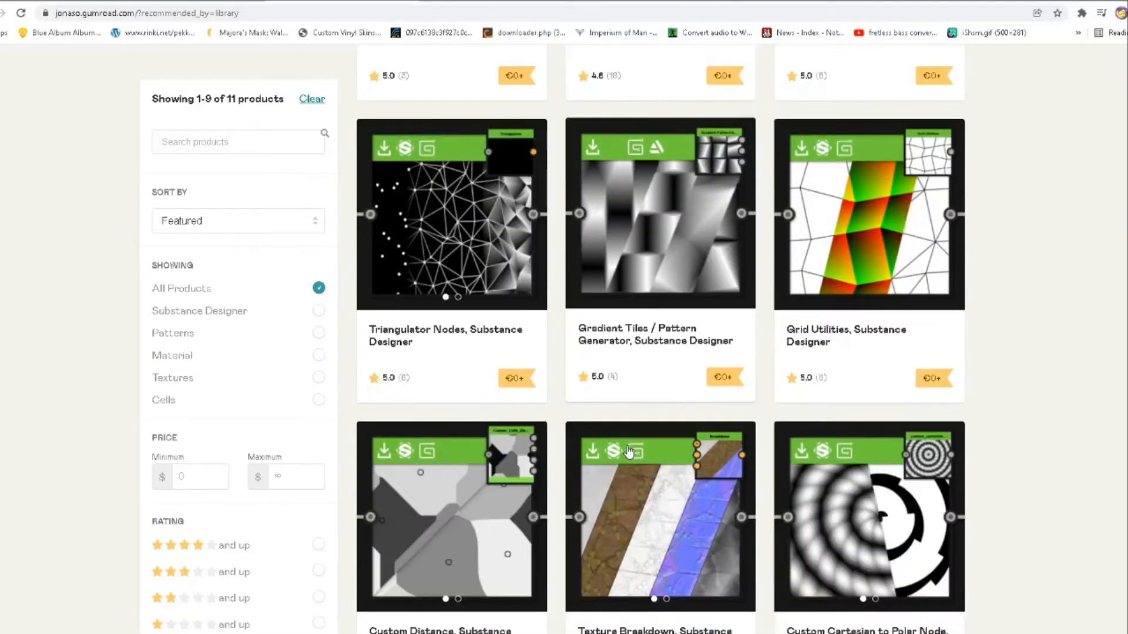
{"action": "scroll", "coordinate": [629, 452], "scroll_direction": "down", "scroll_amount": 2}
{"action": "scroll", "coordinate": [918, 482], "scroll_direction": "down", "scroll_amount": 1}
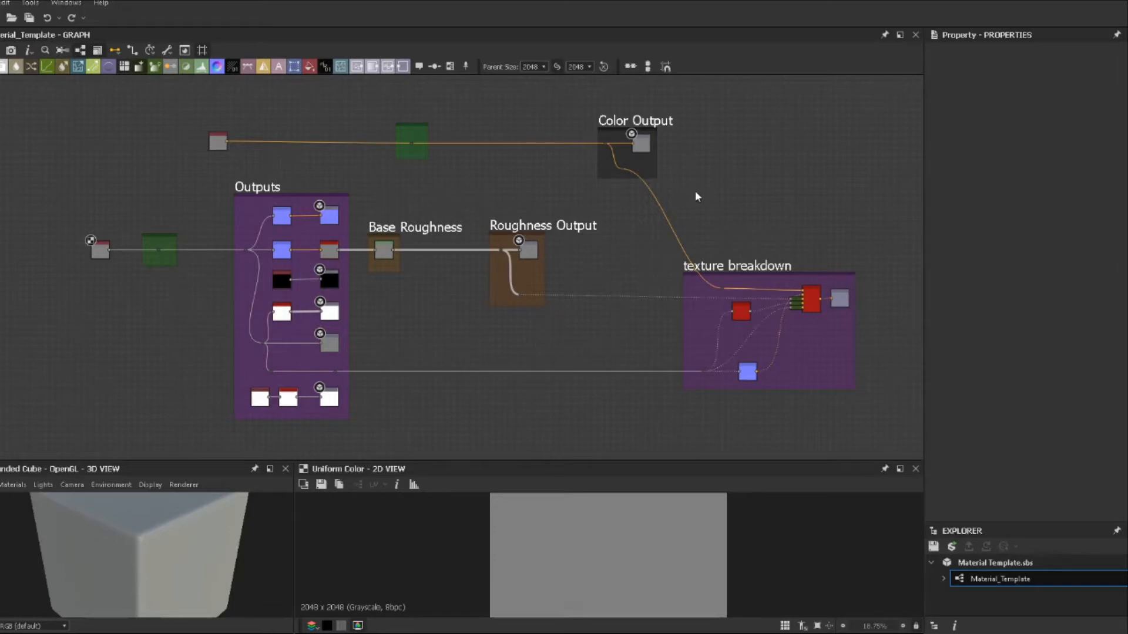
In Substance Designer, examine the Material_Template graph's layout across the Outputs, Base Roughness, Roughness Output, Color Output and texture breakdown frames.
{"action": "middle_click_drag", "start_coordinate": [726, 195], "coordinate": [773, 199]}
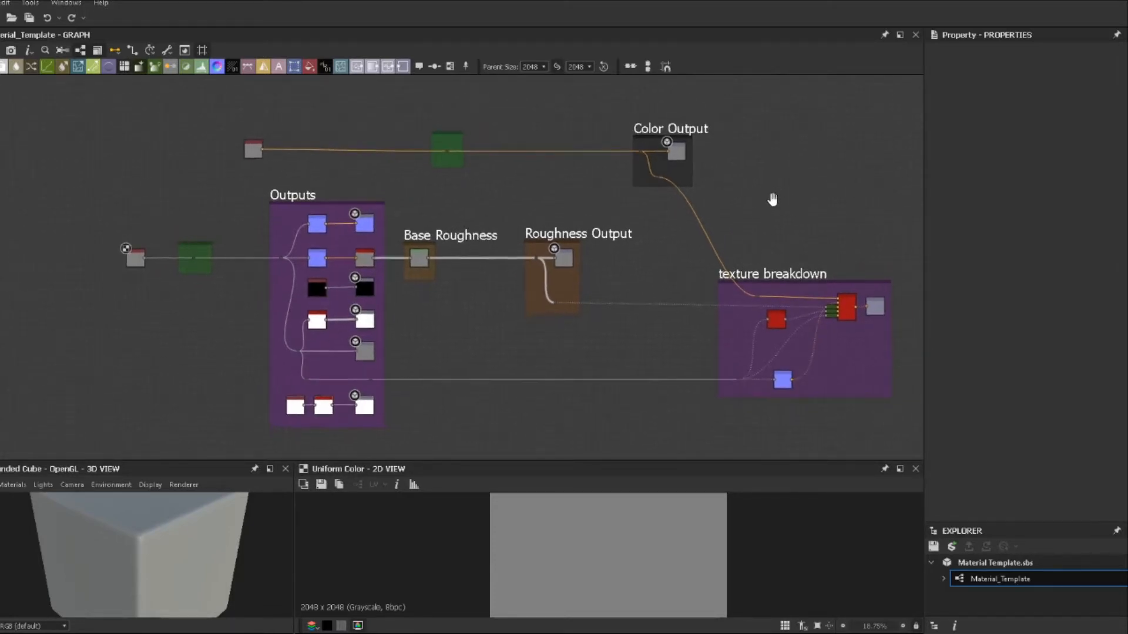
{"action": "scroll", "coordinate": [611, 226], "scroll_direction": "up", "scroll_amount": 2}
{"action": "middle_click_drag", "start_coordinate": [488, 234], "coordinate": [523, 182]}
{"action": "middle_click_drag", "start_coordinate": [446, 199], "coordinate": [528, 169]}
{"action": "scroll", "coordinate": [456, 193], "scroll_direction": "up", "scroll_amount": 5}
{"action": "middle_click_drag", "start_coordinate": [377, 179], "coordinate": [598, 126]}
{"action": "middle_click_drag", "start_coordinate": [445, 285], "coordinate": [485, 187]}
{"action": "scroll", "coordinate": [470, 330], "scroll_direction": "down", "scroll_amount": 3}
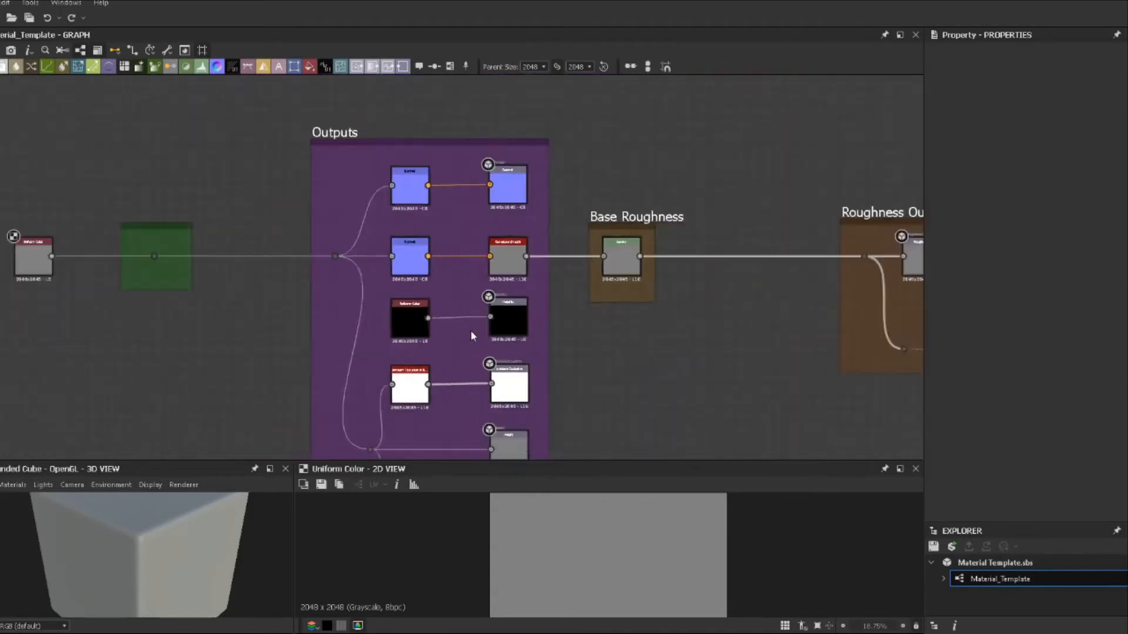
{"action": "scroll", "coordinate": [471, 327], "scroll_direction": "down", "scroll_amount": 3}
{"action": "middle_click_drag", "start_coordinate": [531, 287], "coordinate": [384, 256]}
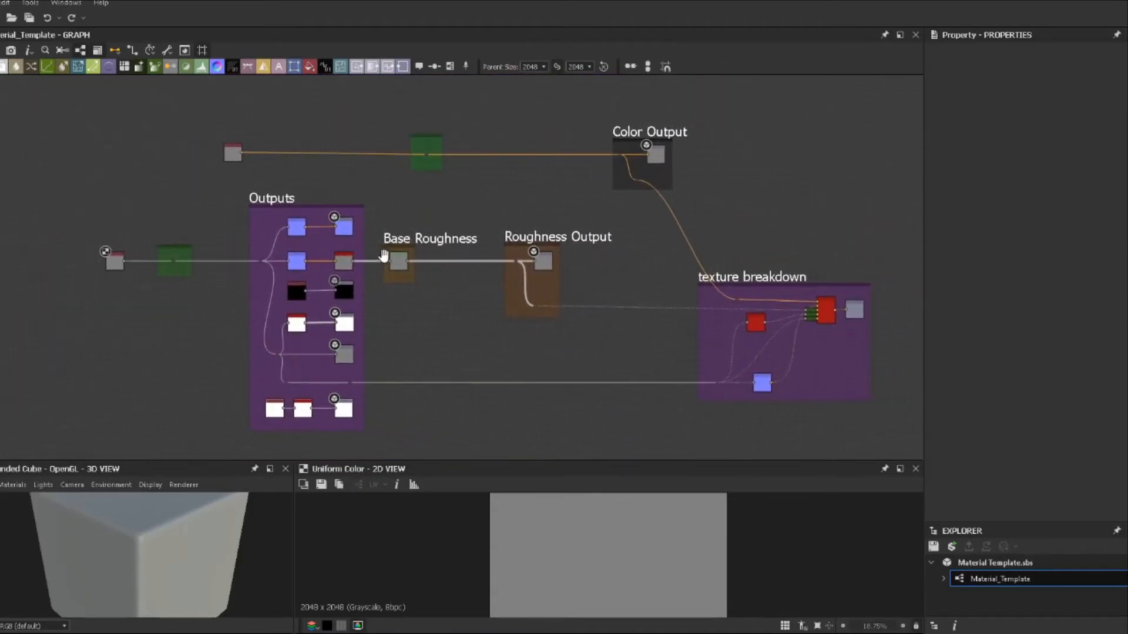
{"action": "middle_click_drag", "start_coordinate": [568, 263], "coordinate": [545, 266]}
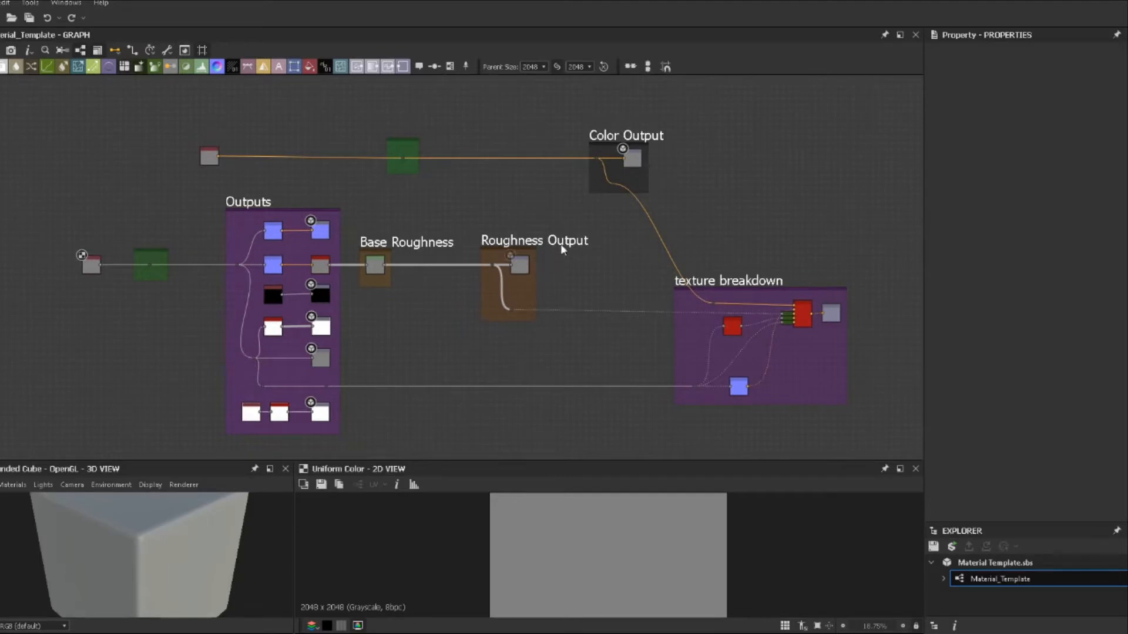
Examine how the Uniform Color node feeds the Outputs frame through the dot nodes and on to the roughness frames.
{"action": "middle_click_drag", "start_coordinate": [295, 247], "coordinate": [640, 227]}
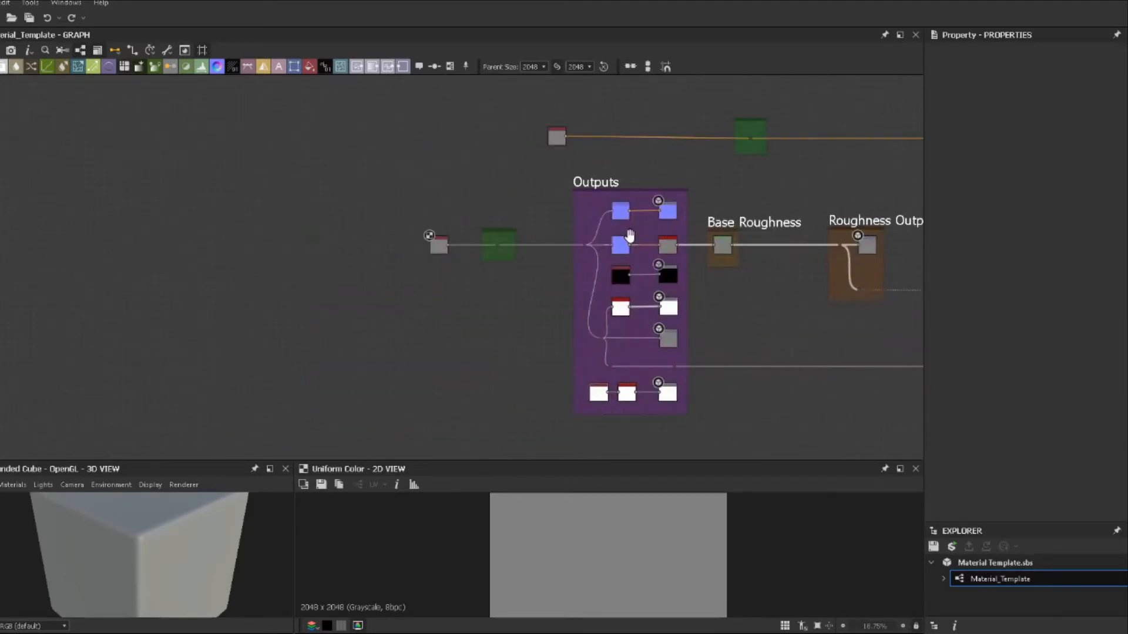
{"action": "scroll", "coordinate": [509, 230], "scroll_direction": "up", "scroll_amount": 5}
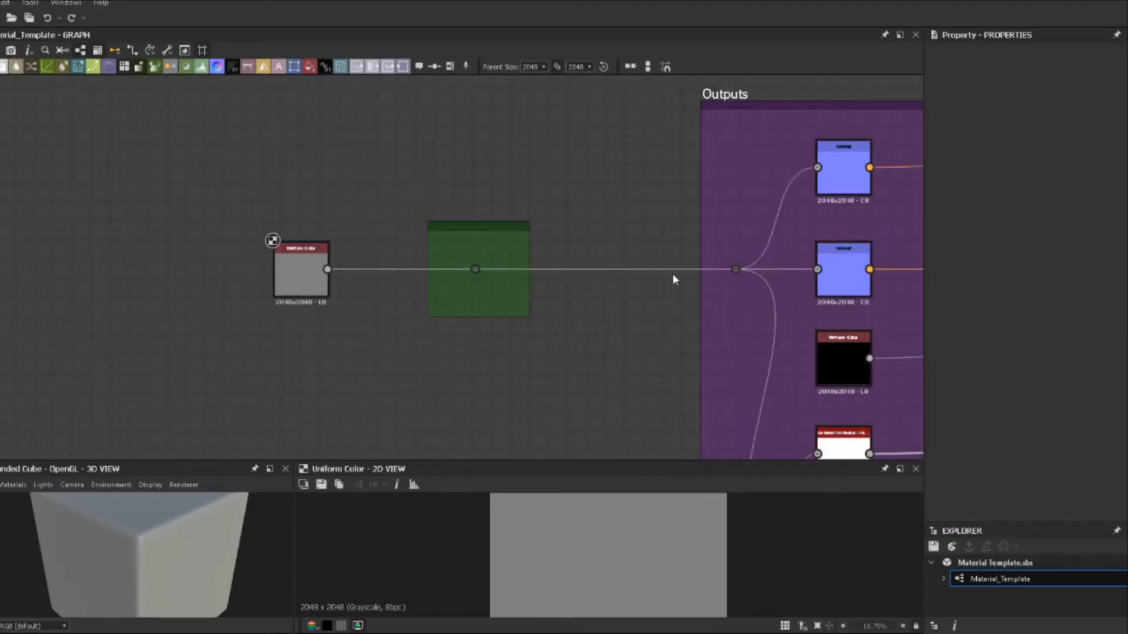
{"action": "middle_click_drag", "start_coordinate": [675, 277], "coordinate": [285, 232]}
{"action": "scroll", "coordinate": [389, 229], "scroll_direction": "down", "scroll_amount": 3}
{"action": "middle_click_drag", "start_coordinate": [590, 269], "coordinate": [454, 239]}
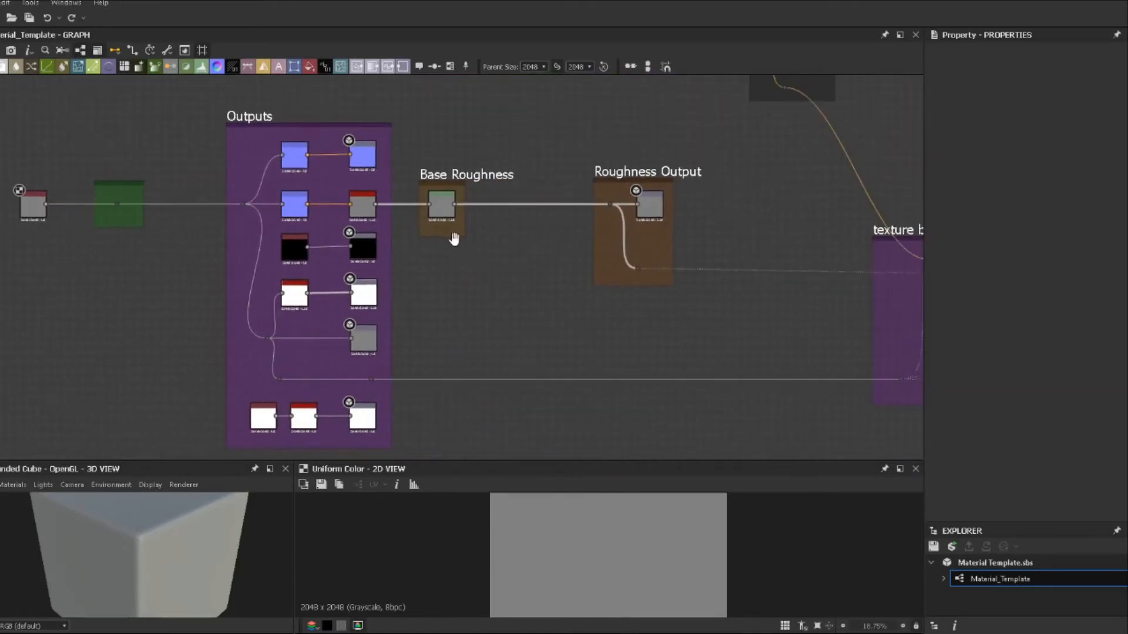
{"action": "scroll", "coordinate": [462, 244], "scroll_direction": "down", "scroll_amount": 2}
{"action": "middle_click_drag", "start_coordinate": [571, 257], "coordinate": [527, 282]}
{"action": "scroll", "coordinate": [327, 268], "scroll_direction": "up", "scroll_amount": 3}
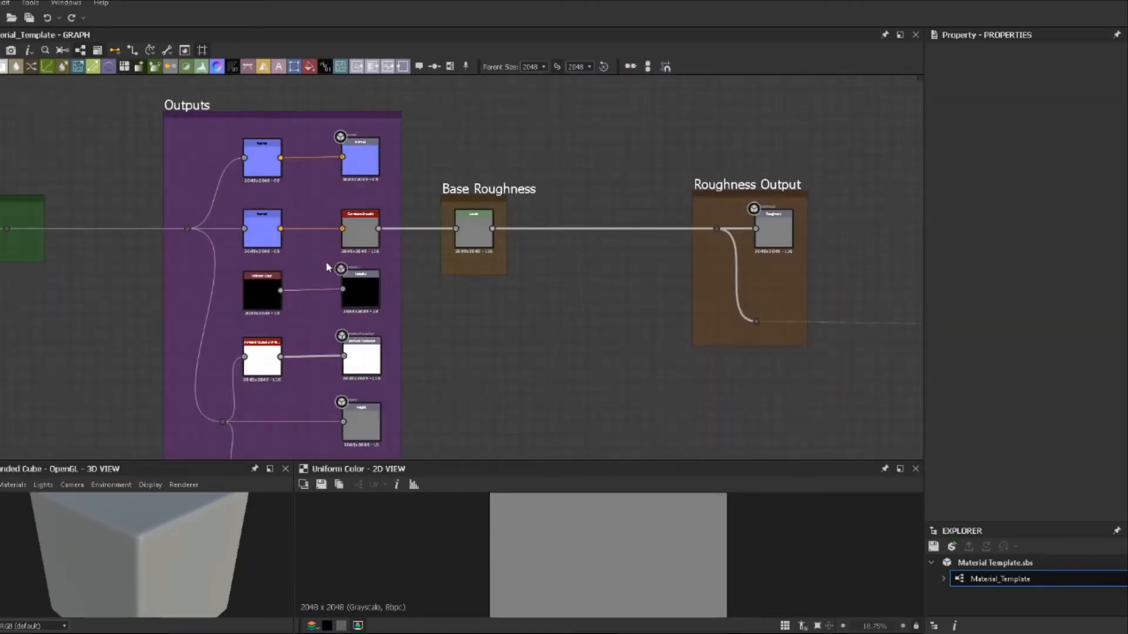
{"action": "middle_click_drag", "start_coordinate": [107, 218], "coordinate": [494, 232]}
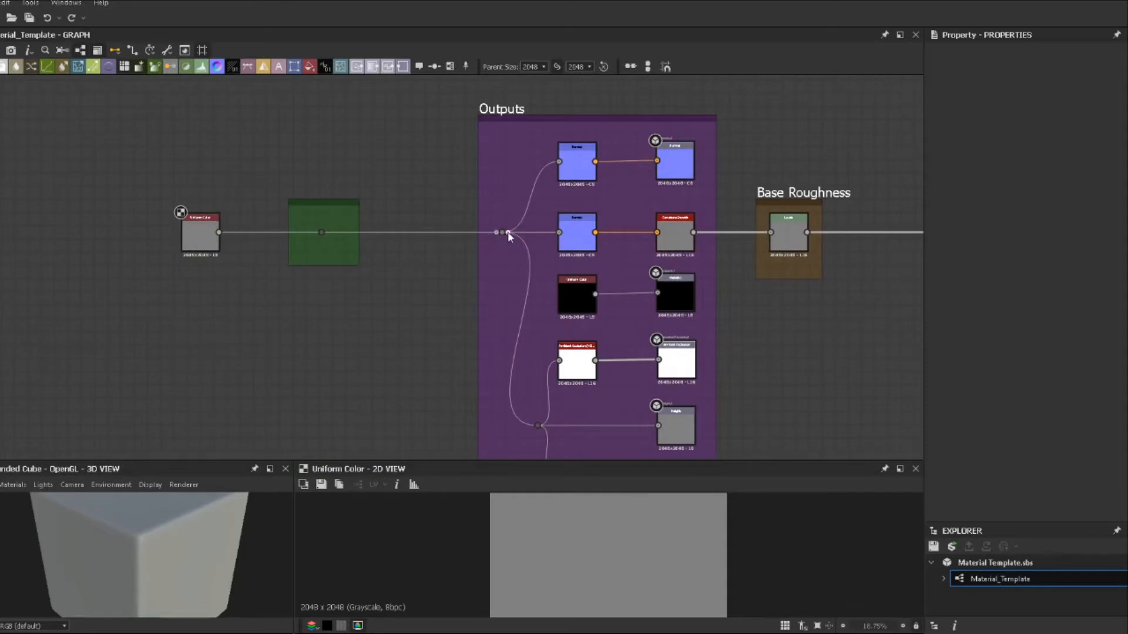
Try rerouting the Outputs frame's input links straight to the Uniform Color node, and from there to a newly added Shape node.
{"action": "left_click_drag", "start_coordinate": [509, 234], "coordinate": [127, 186], "text": "shift"}
{"action": "left_click", "coordinate": [152, 258]}
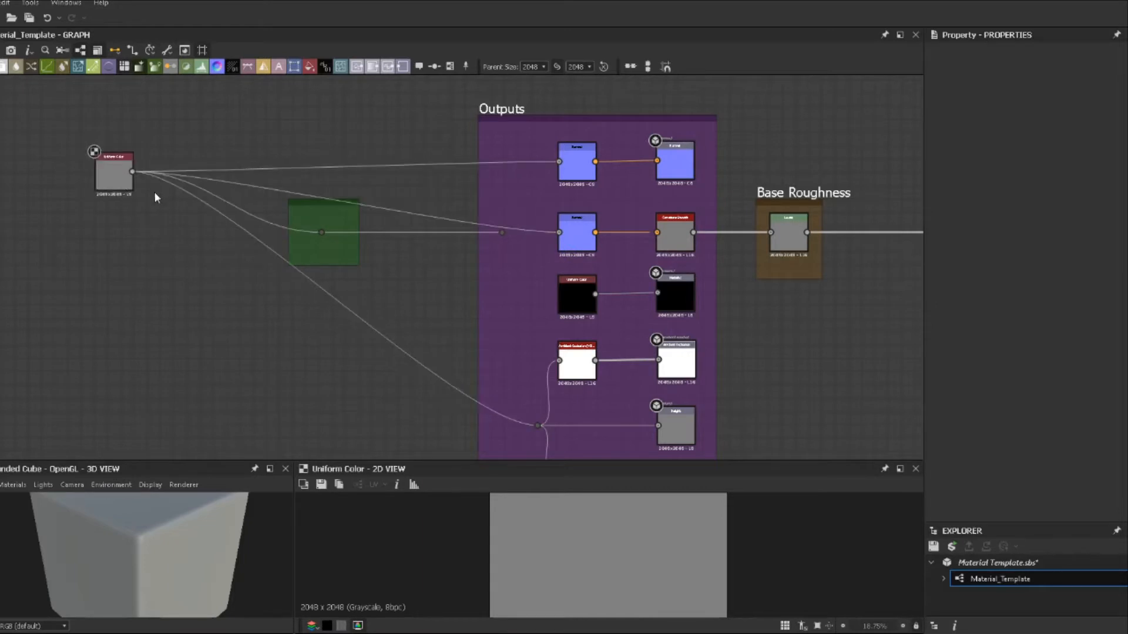
{"action": "key", "text": "s"}
{"action": "left_click_drag", "start_coordinate": [449, 281], "coordinate": [157, 268]}
{"action": "left_click_drag", "start_coordinate": [133, 171], "coordinate": [172, 259], "text": "shift"}
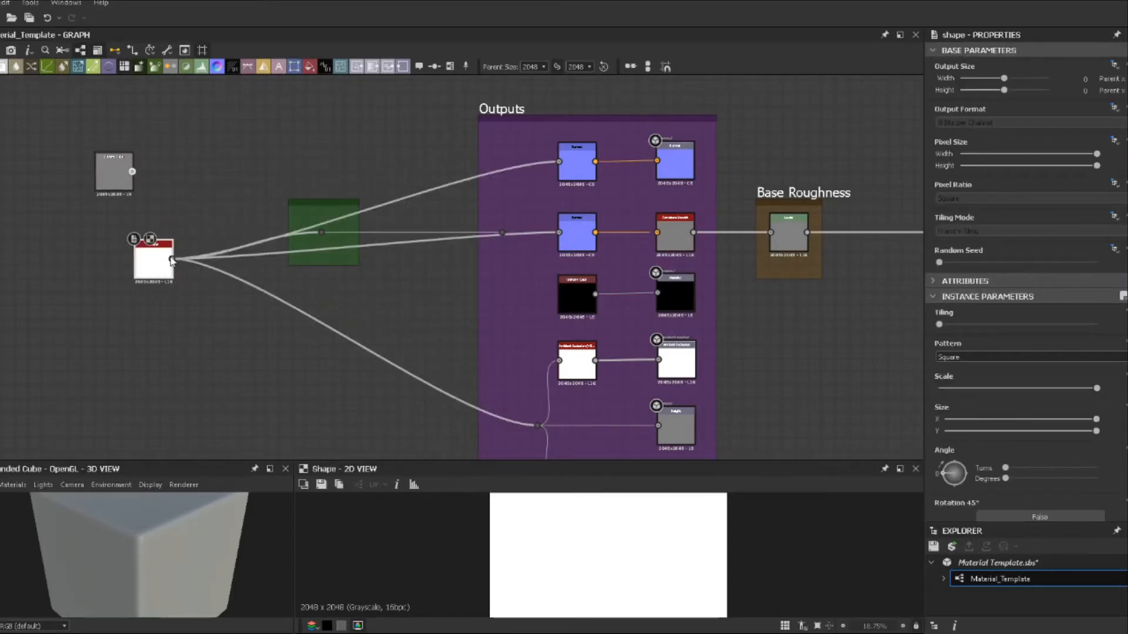
Undo the link rerouting, the added Shape node and the node moves to restore the dot-node connections.
{"action": "key", "text": "ctrl+z"}
{"action": "key", "text": "ctrl+z"}
{"action": "key", "text": "ctrl+z"}
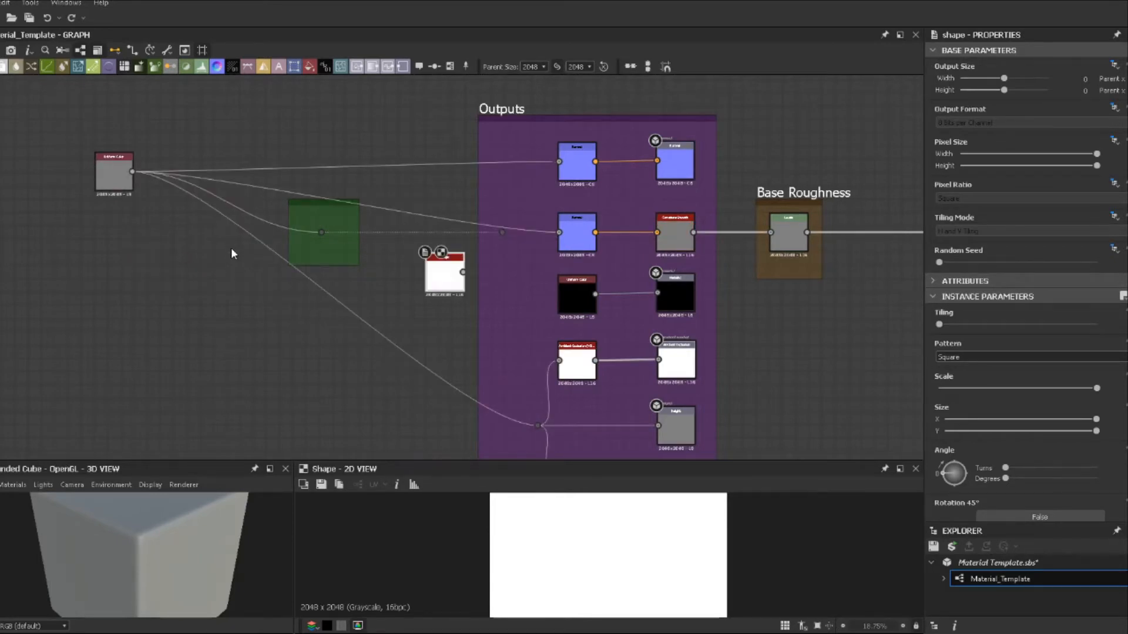
{"action": "key", "text": "ctrl+z"}
{"action": "key", "text": "ctrl+z"}
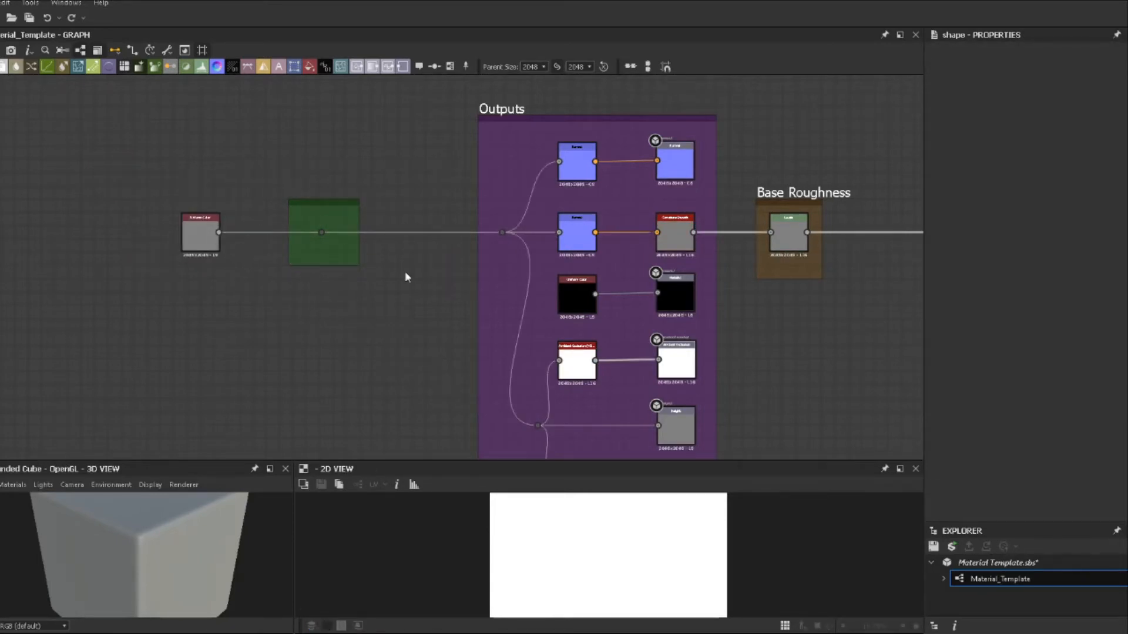
{"action": "scroll", "coordinate": [411, 258], "scroll_direction": "down", "scroll_amount": 2}
{"action": "middle_click_drag", "start_coordinate": [686, 317], "coordinate": [516, 294]}
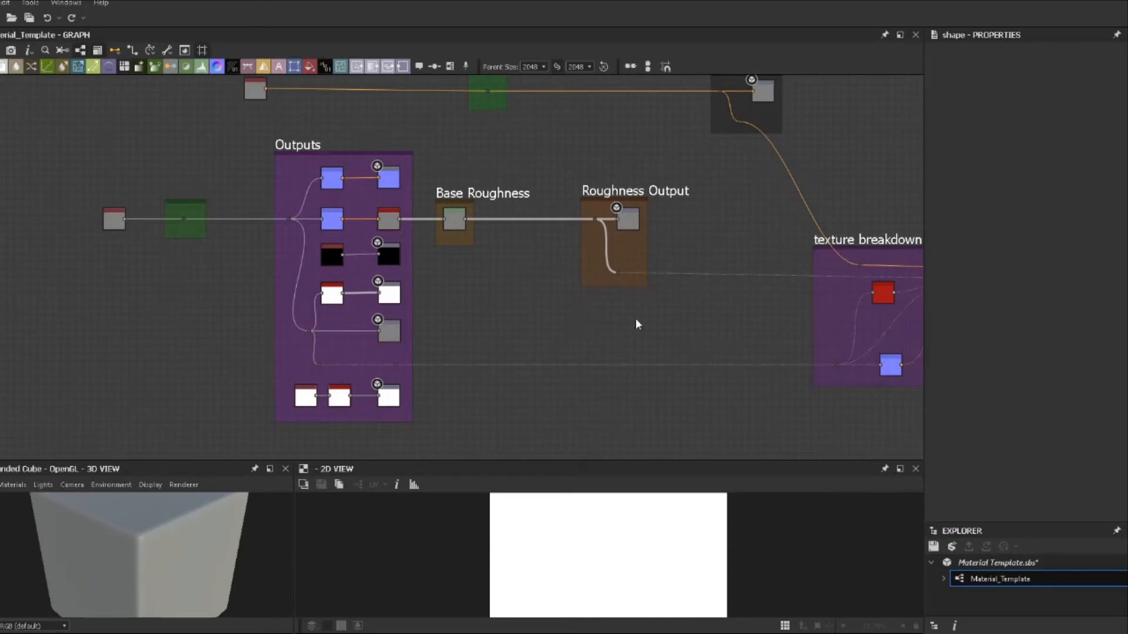
{"action": "middle_click_drag", "start_coordinate": [653, 319], "coordinate": [564, 317]}
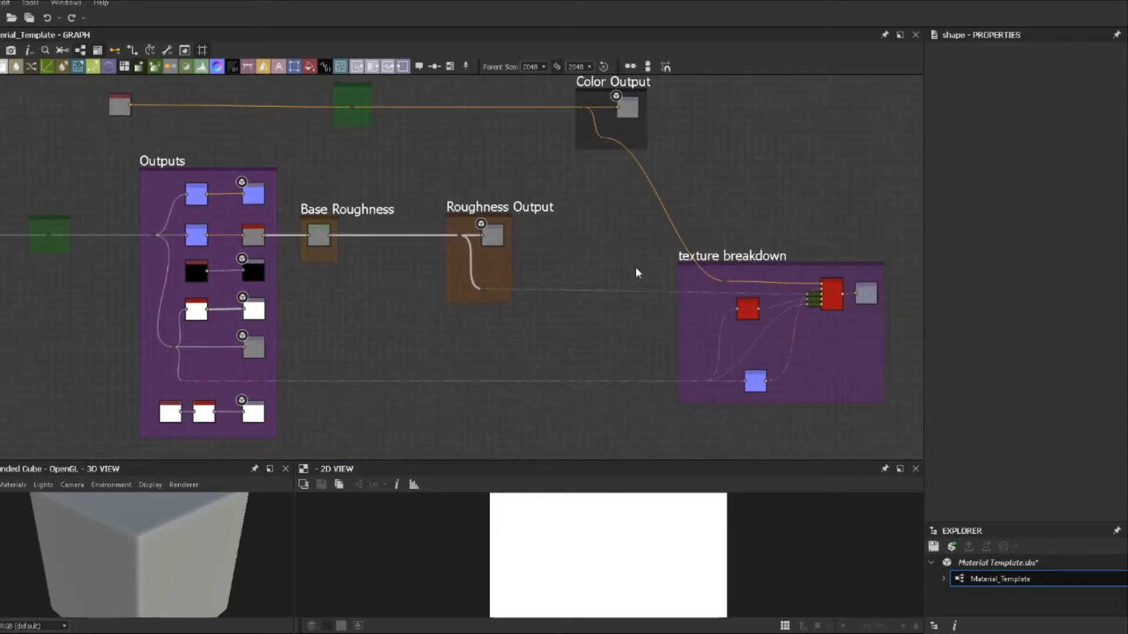
{"action": "middle_click_drag", "start_coordinate": [305, 201], "coordinate": [462, 238]}
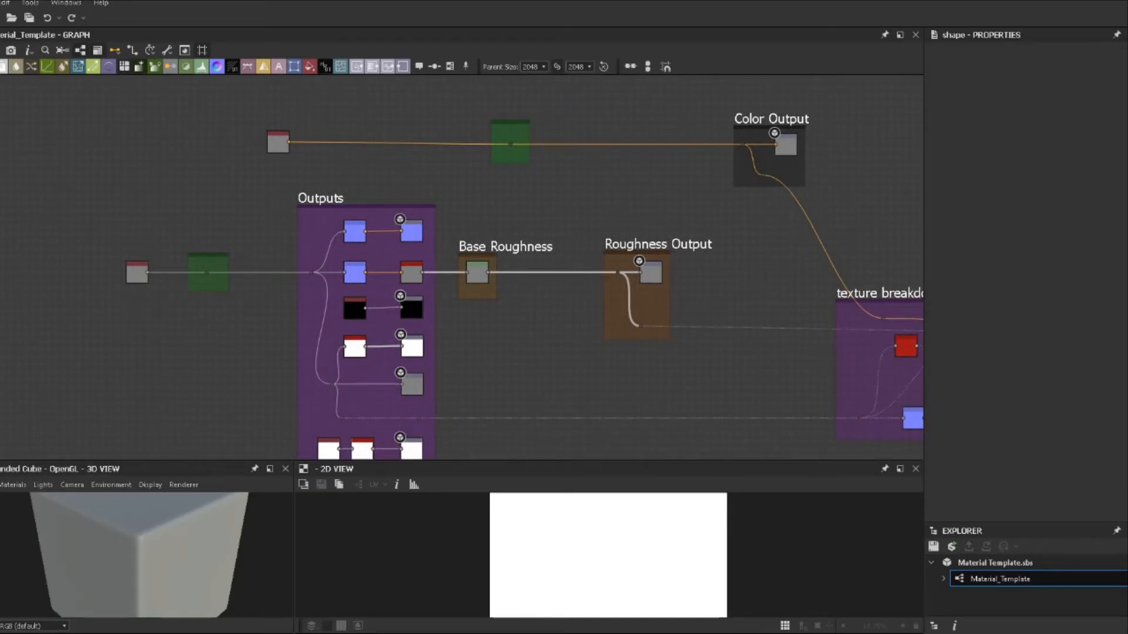
Create a new Substance graph from the PBR (Metallic/Roughness) template with the default graph properties.
{"action": "left_click", "coordinate": [0, 3]}
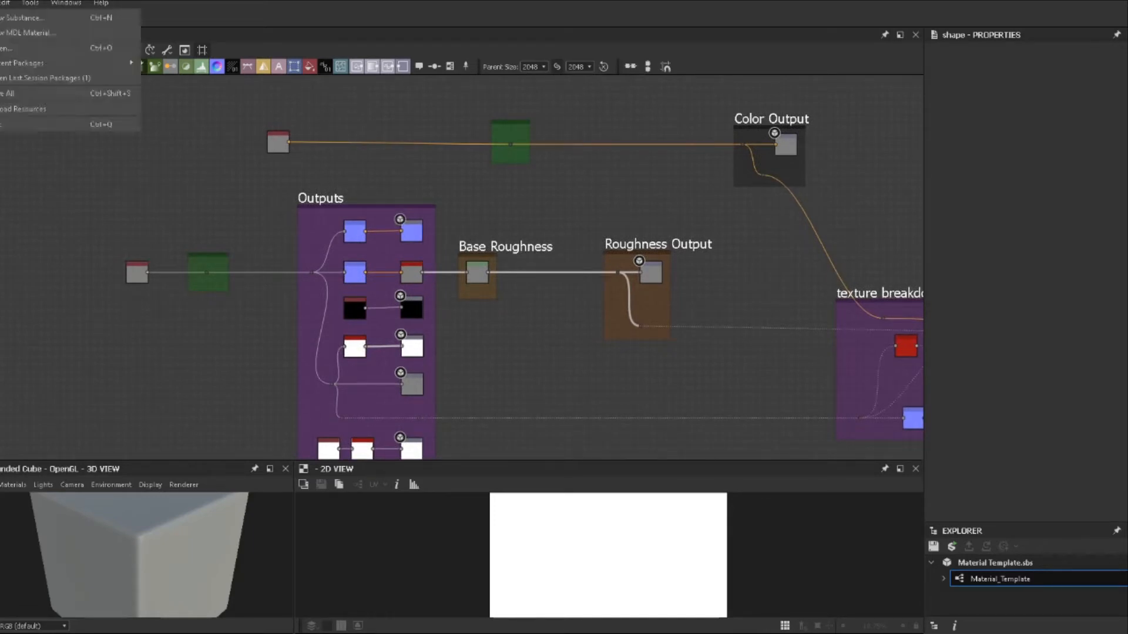
{"action": "left_click", "coordinate": [3, 18]}
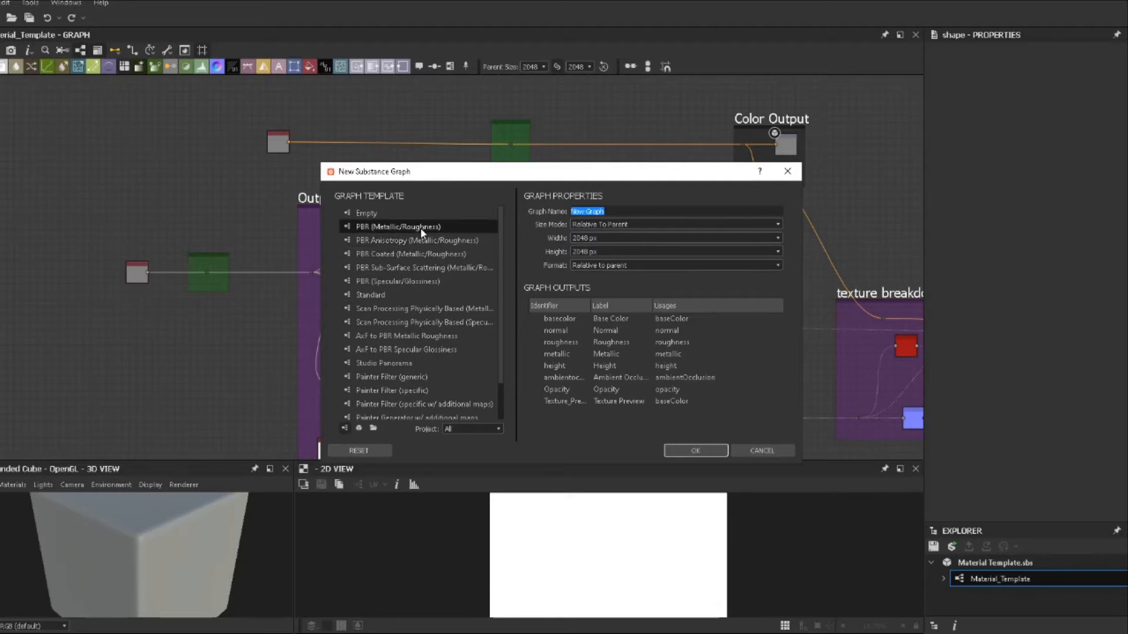
{"action": "left_click", "coordinate": [422, 232]}
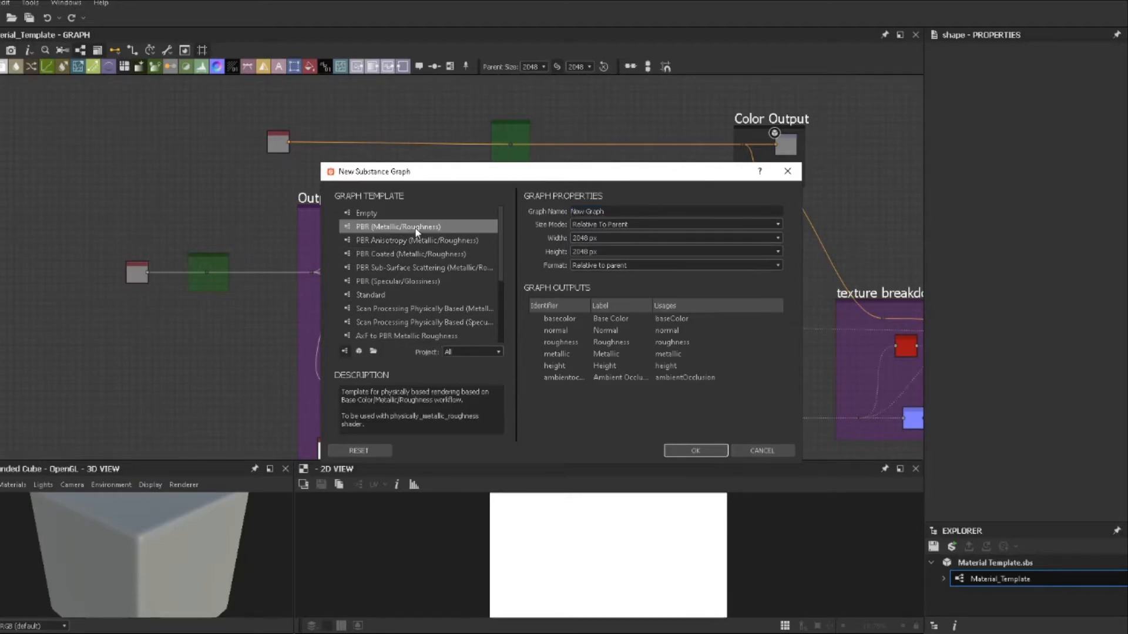
{"action": "left_click", "coordinate": [691, 450]}
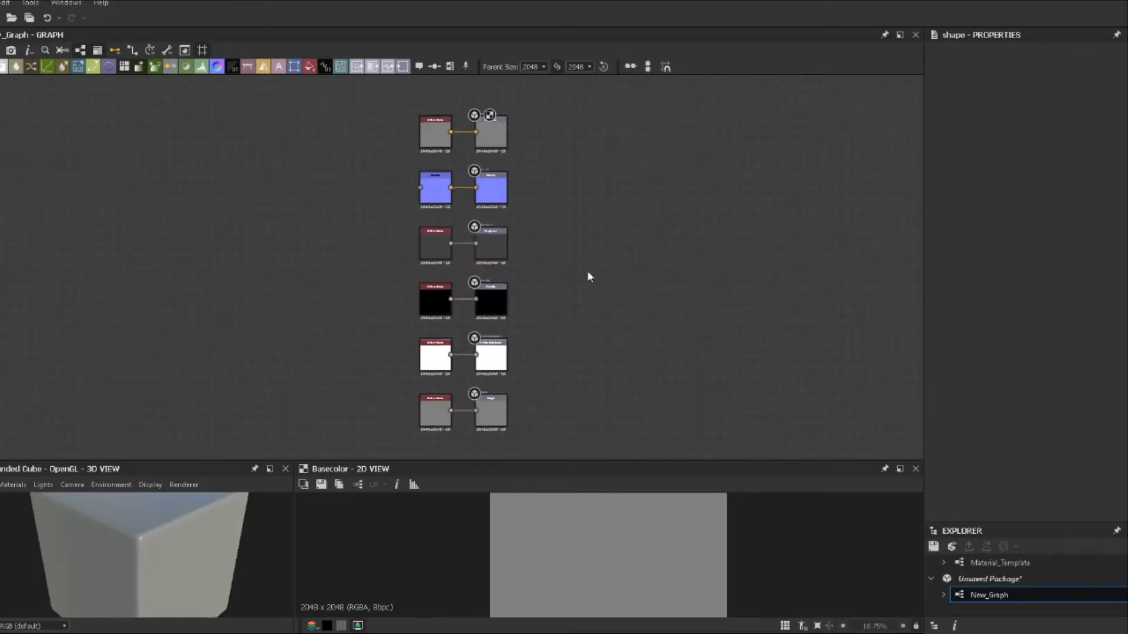
{"action": "scroll", "coordinate": [584, 272], "scroll_direction": "up", "scroll_amount": 2}
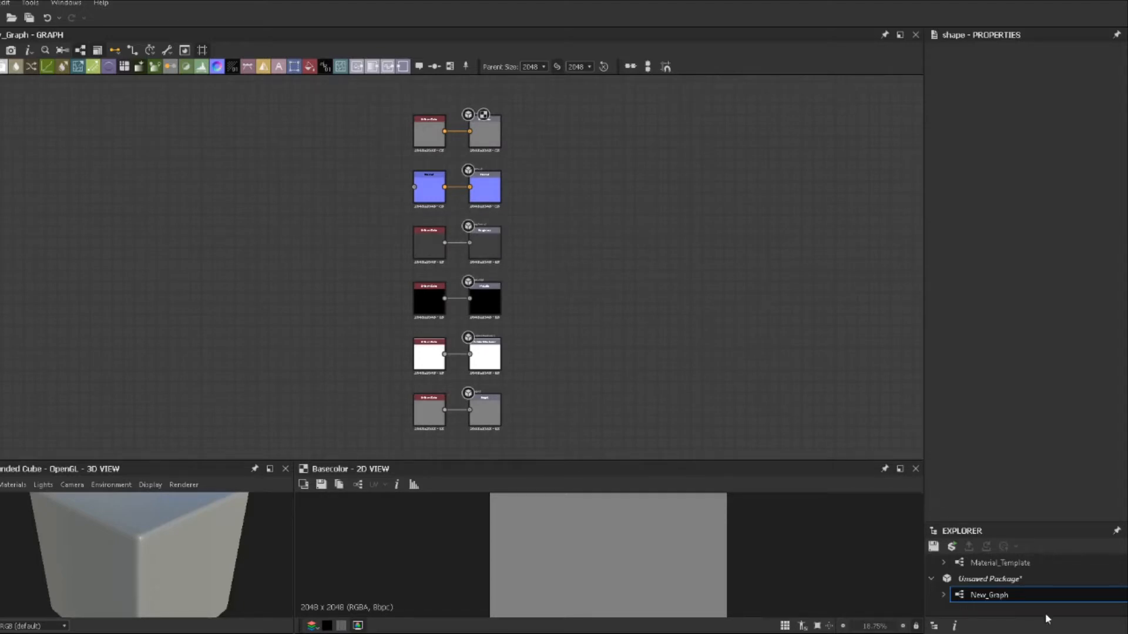
Return to the Material_Template graph and preview the Breakdown_v2 node from the texture breakdown frame in the 2D view.
{"action": "left_click", "coordinate": [1035, 564]}
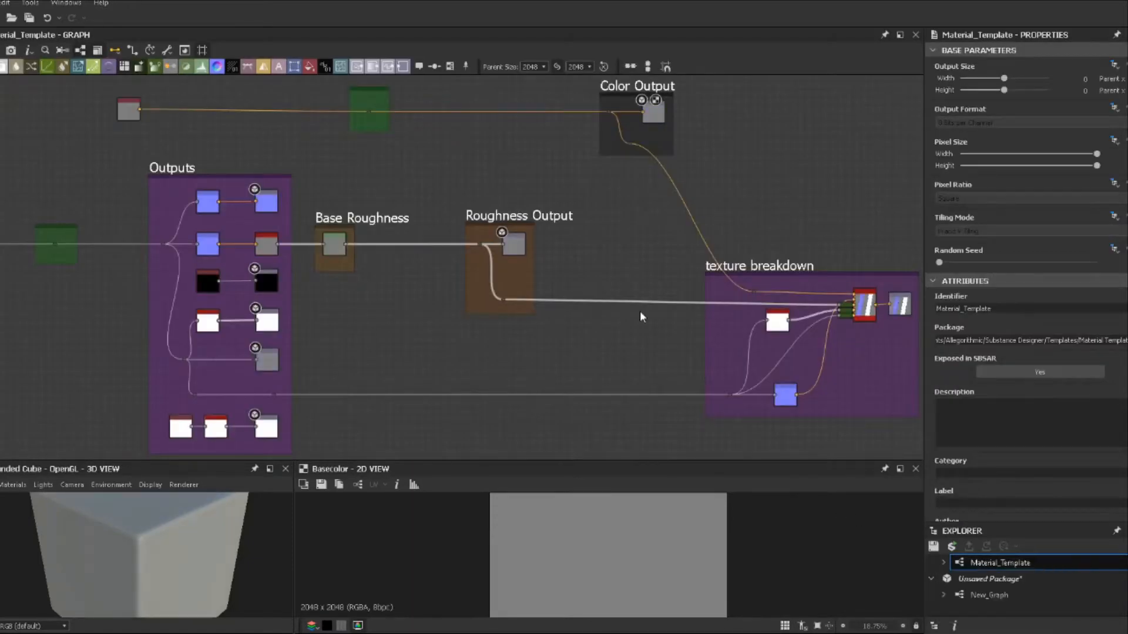
{"action": "scroll", "coordinate": [640, 311], "scroll_direction": "down", "scroll_amount": 3}
{"action": "middle_click_drag", "start_coordinate": [682, 326], "coordinate": [555, 319]}
{"action": "scroll", "coordinate": [559, 320], "scroll_direction": "up", "scroll_amount": 3}
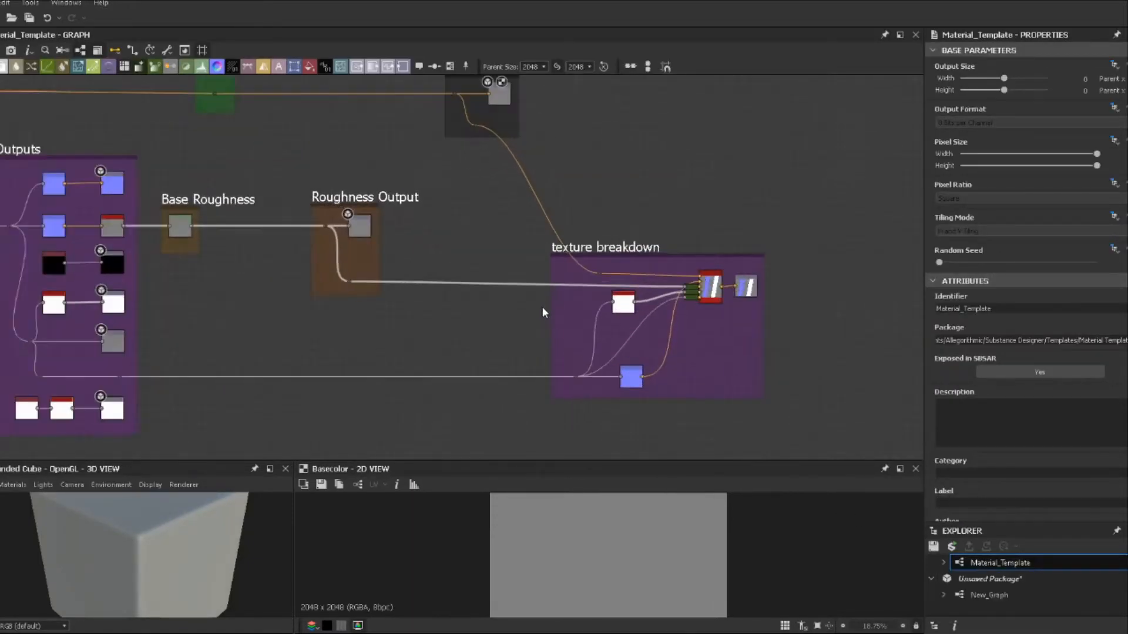
{"action": "middle_click_drag", "start_coordinate": [623, 295], "coordinate": [503, 285]}
{"action": "scroll", "coordinate": [502, 285], "scroll_direction": "up", "scroll_amount": 3}
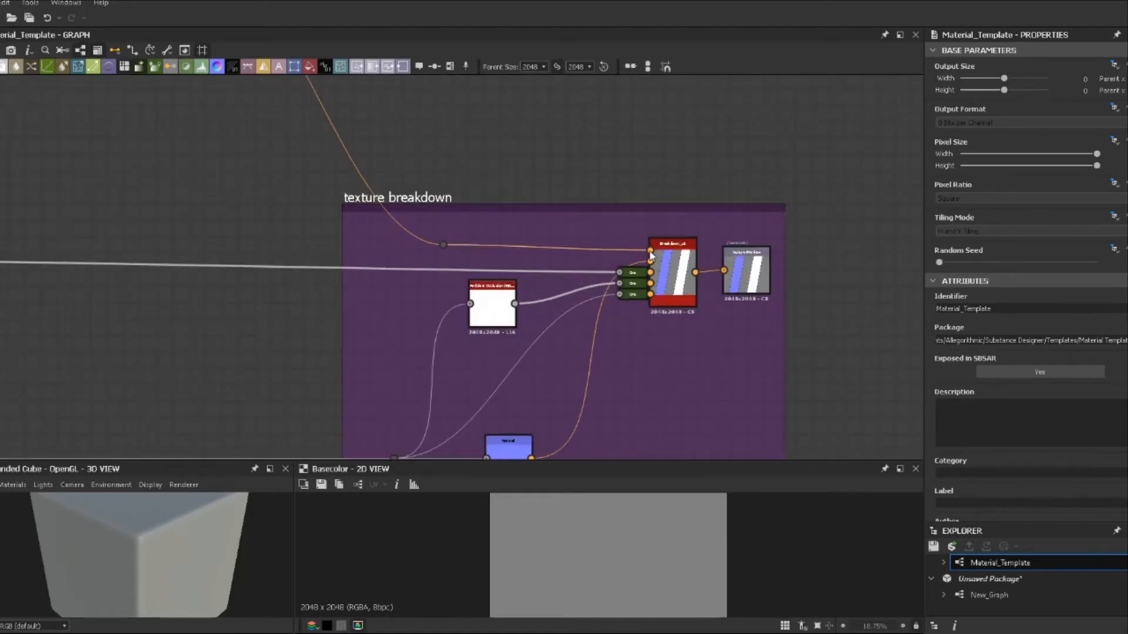
{"action": "double_click", "coordinate": [673, 274]}
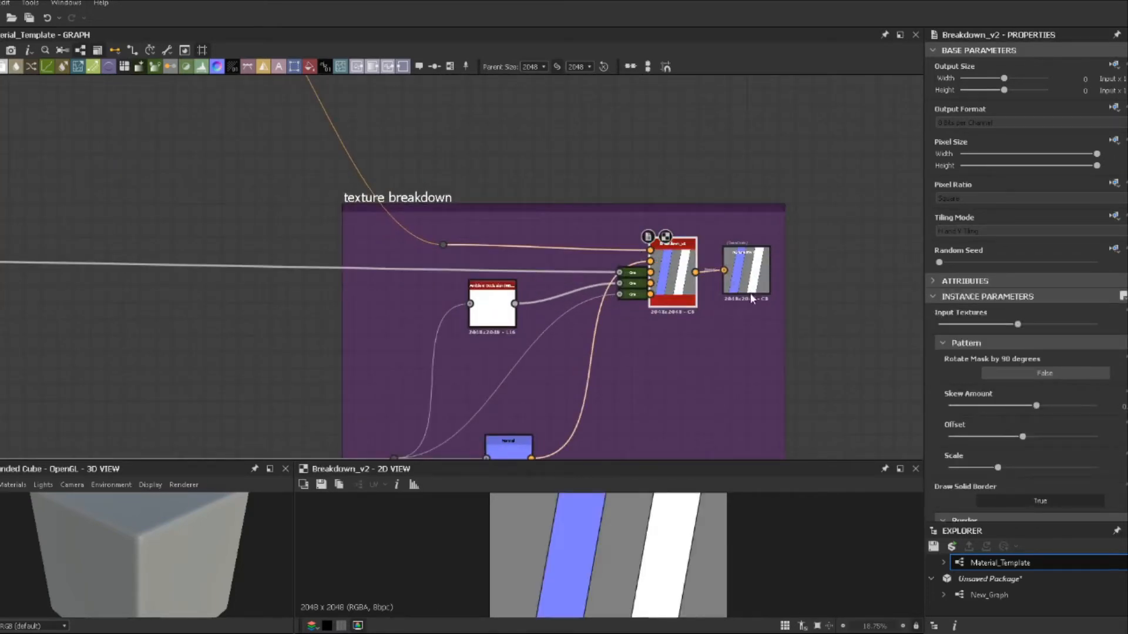
{"action": "scroll", "coordinate": [751, 342], "scroll_direction": "down", "scroll_amount": 1}
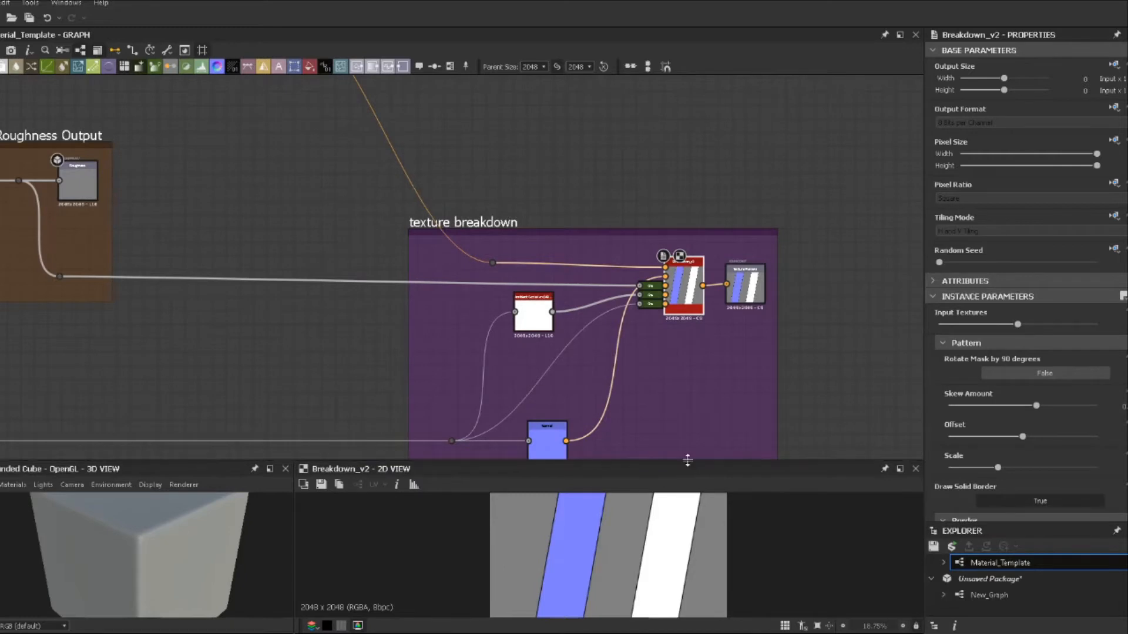
Enlarge the 2D view to inspect the breakdown image, and shrink it back to its former height.
{"action": "left_click_drag", "start_coordinate": [686, 462], "coordinate": [713, 240]}
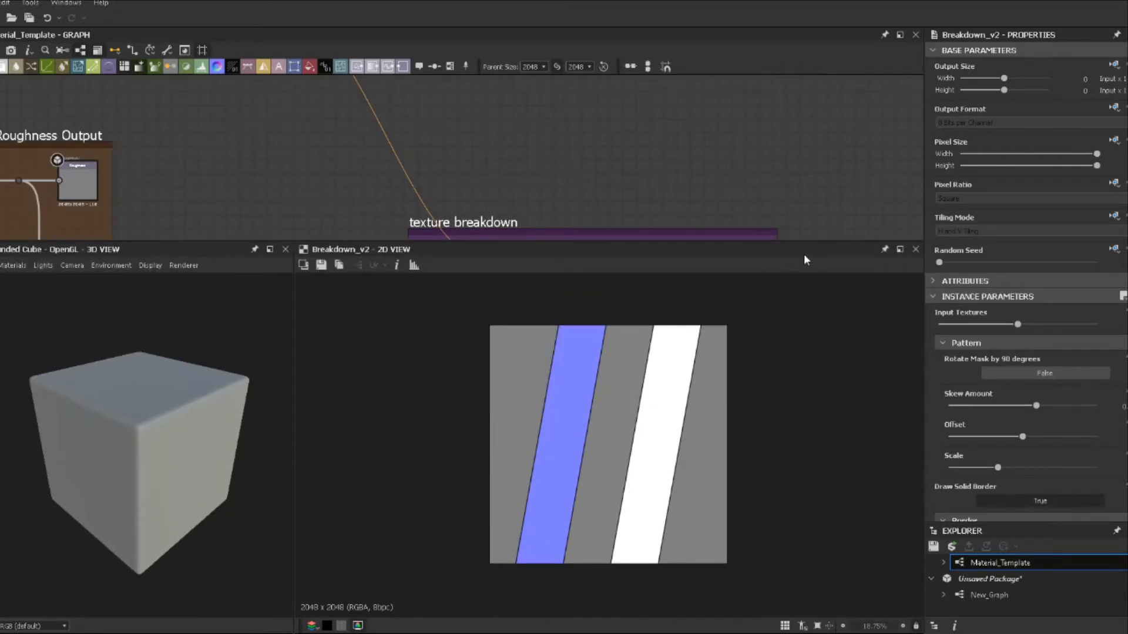
{"action": "left_click_drag", "start_coordinate": [814, 240], "coordinate": [806, 462]}
{"action": "scroll", "coordinate": [776, 309], "scroll_direction": "down", "scroll_amount": 2}
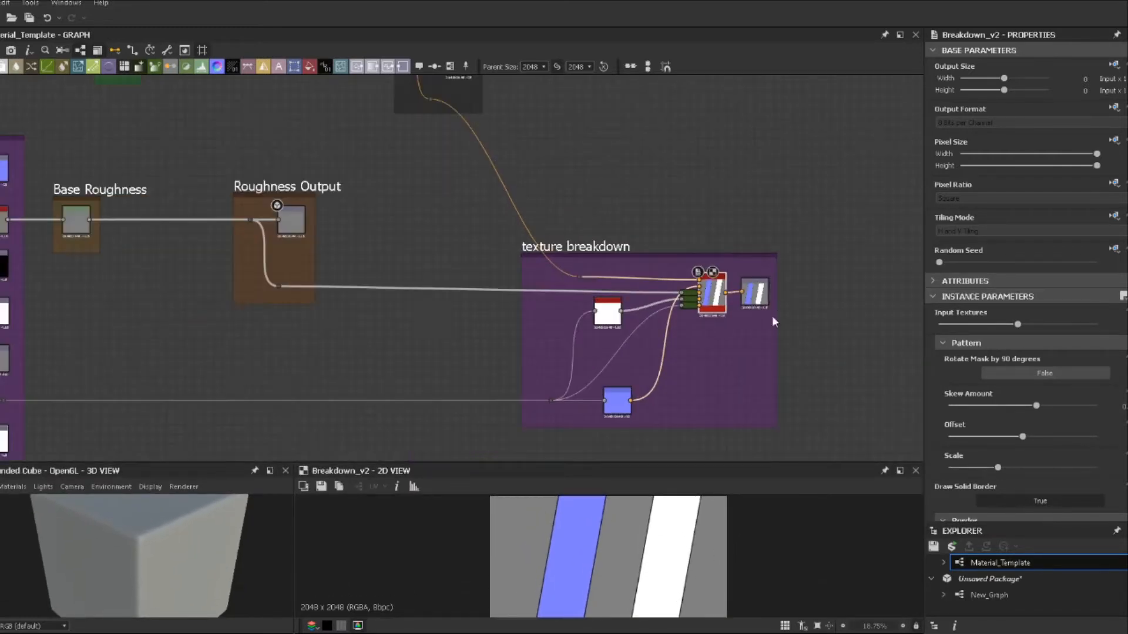
{"action": "left_click_drag", "start_coordinate": [744, 254], "coordinate": [744, 252]}
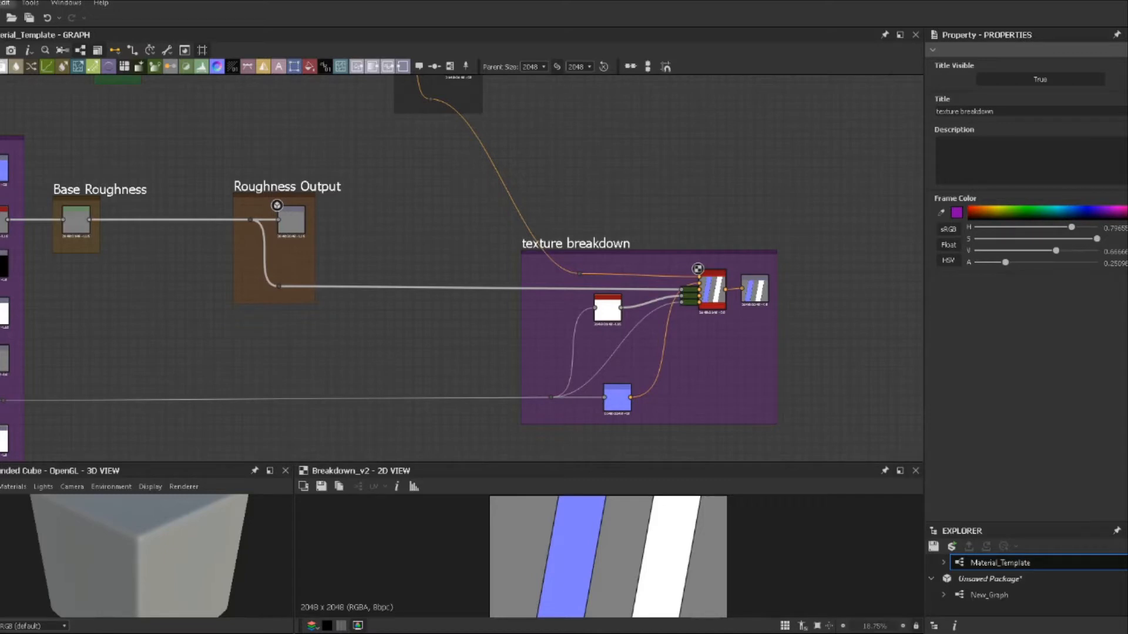
Open the preferences and examine the Library page and the General project settings that hold the template directories.
{"action": "left_click", "coordinate": [4, 3]}
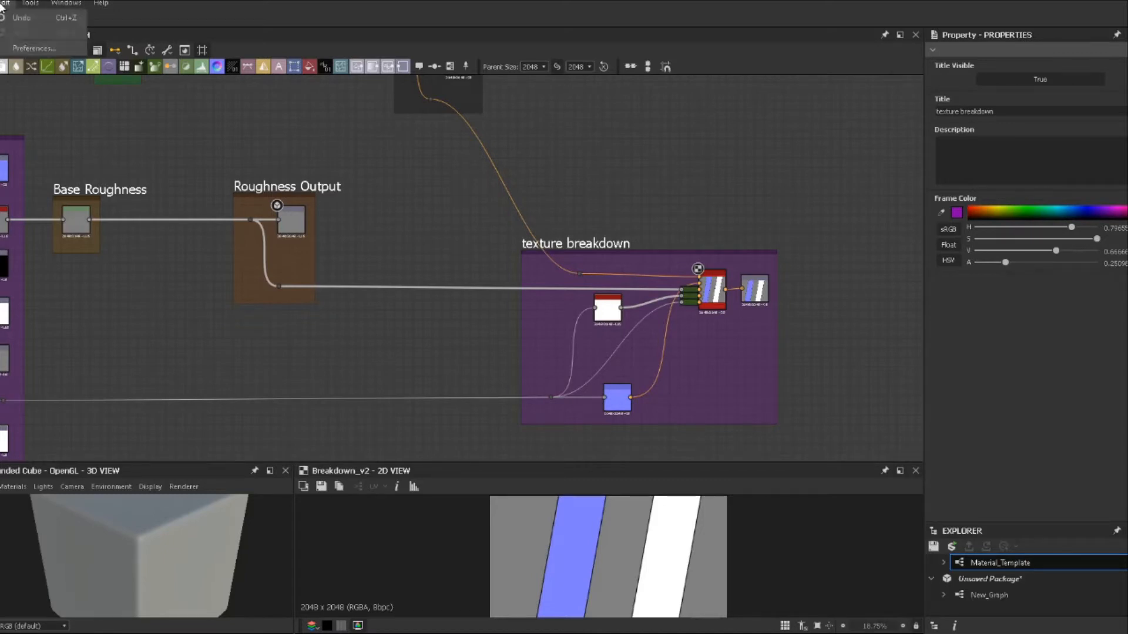
{"action": "left_click", "coordinate": [23, 49]}
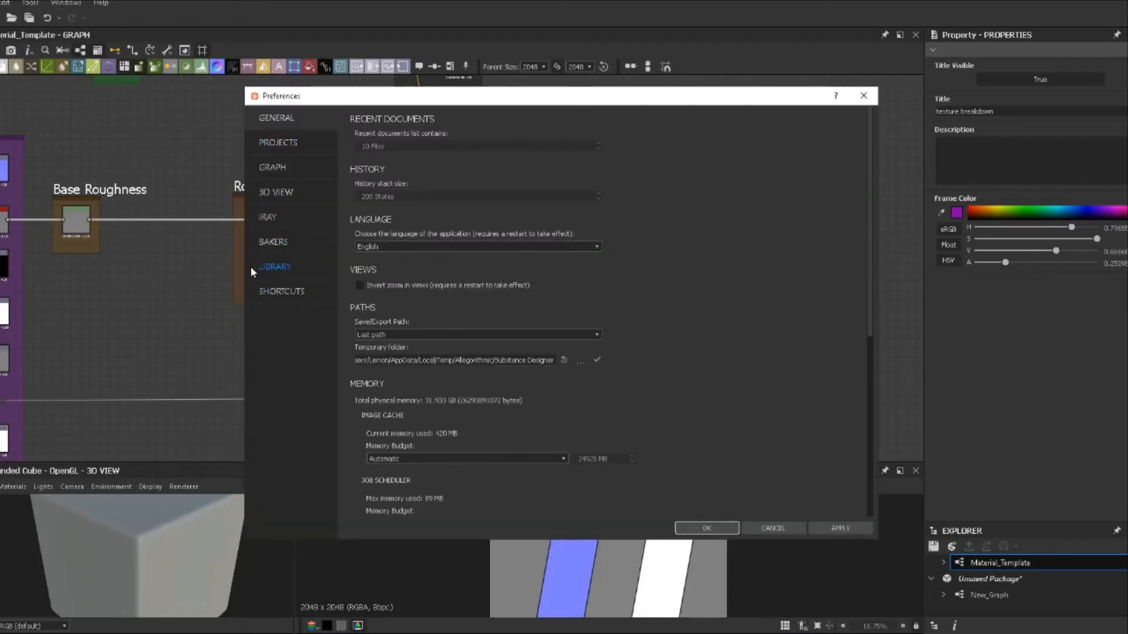
{"action": "left_click", "coordinate": [267, 267]}
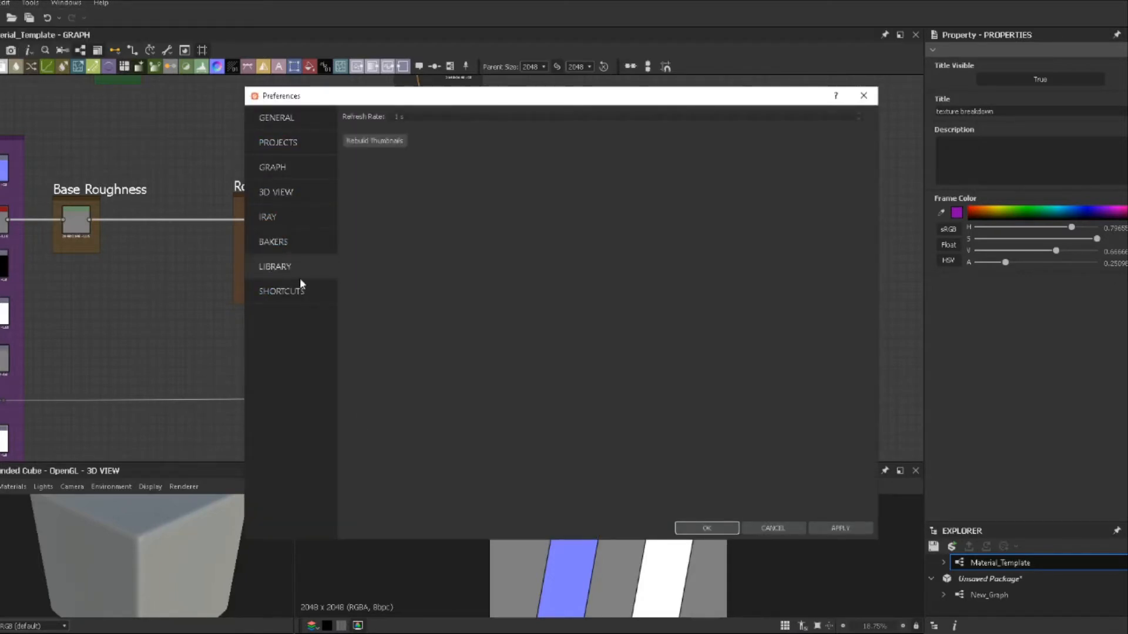
{"action": "left_click", "coordinate": [272, 119]}
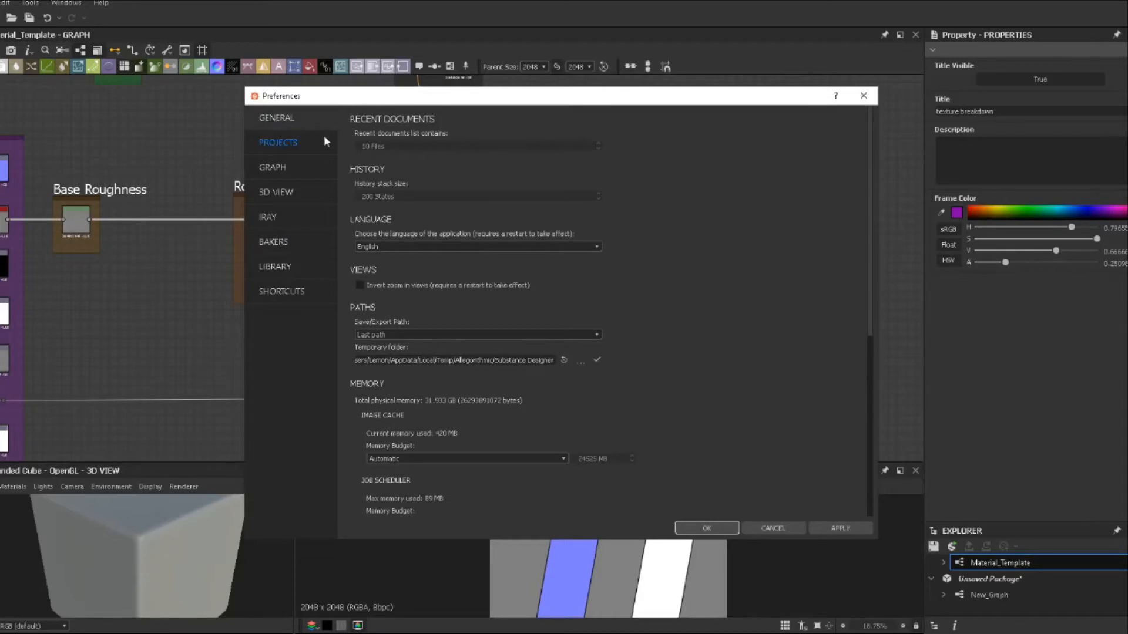
{"action": "left_click", "coordinate": [279, 143]}
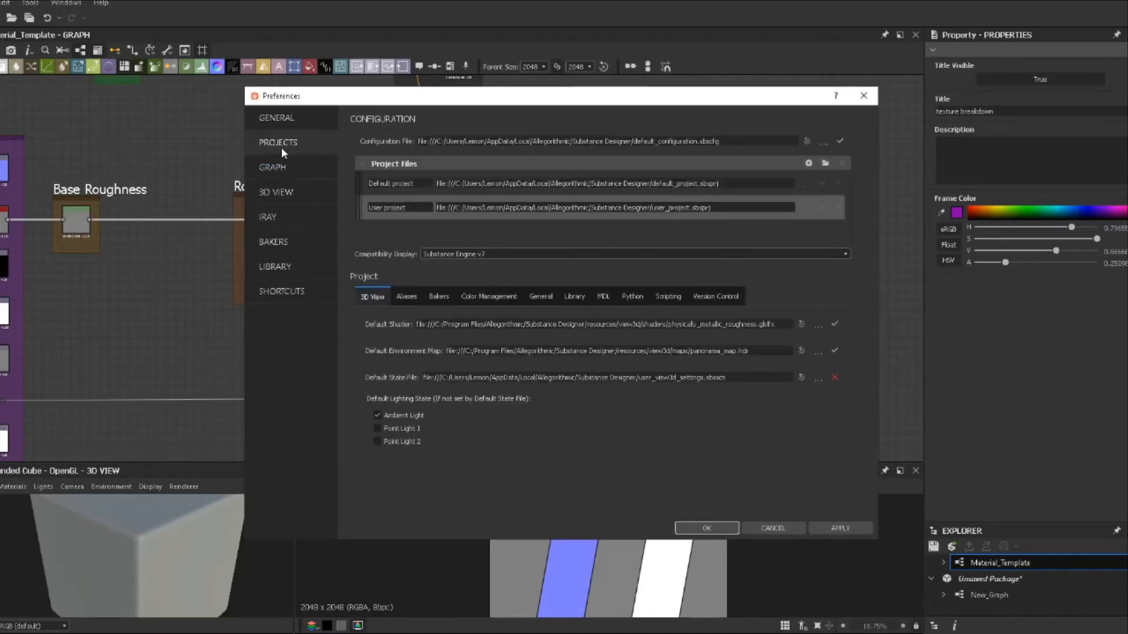
{"action": "left_click", "coordinate": [539, 298]}
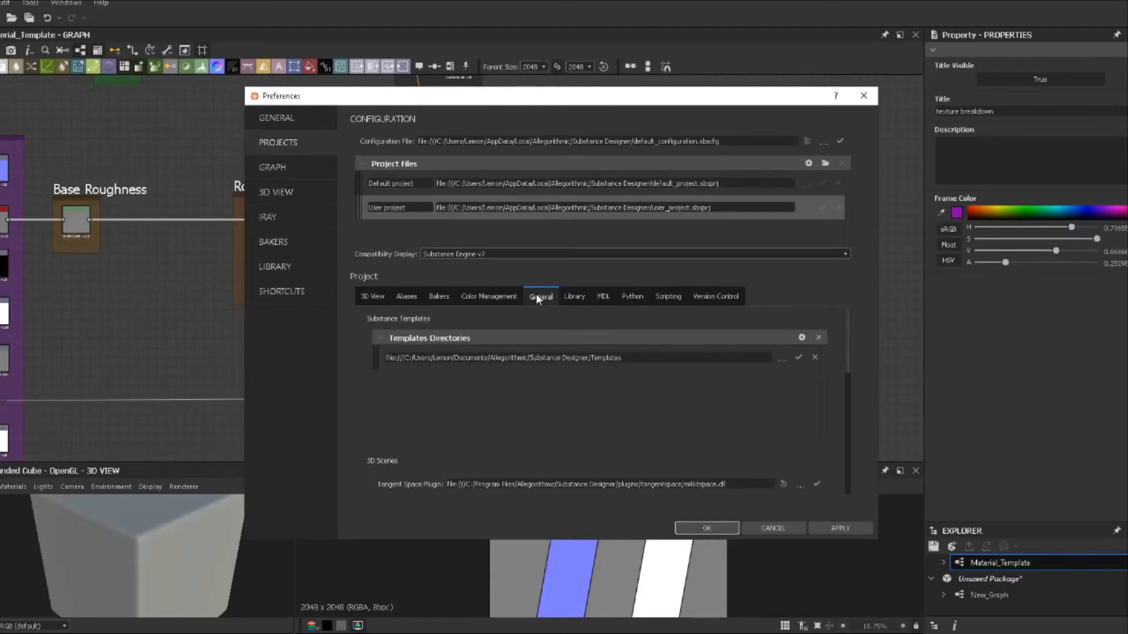
Start adding a template directory, browse up to the Program Files folder, and cancel the folder selection.
{"action": "left_click", "coordinate": [803, 337]}
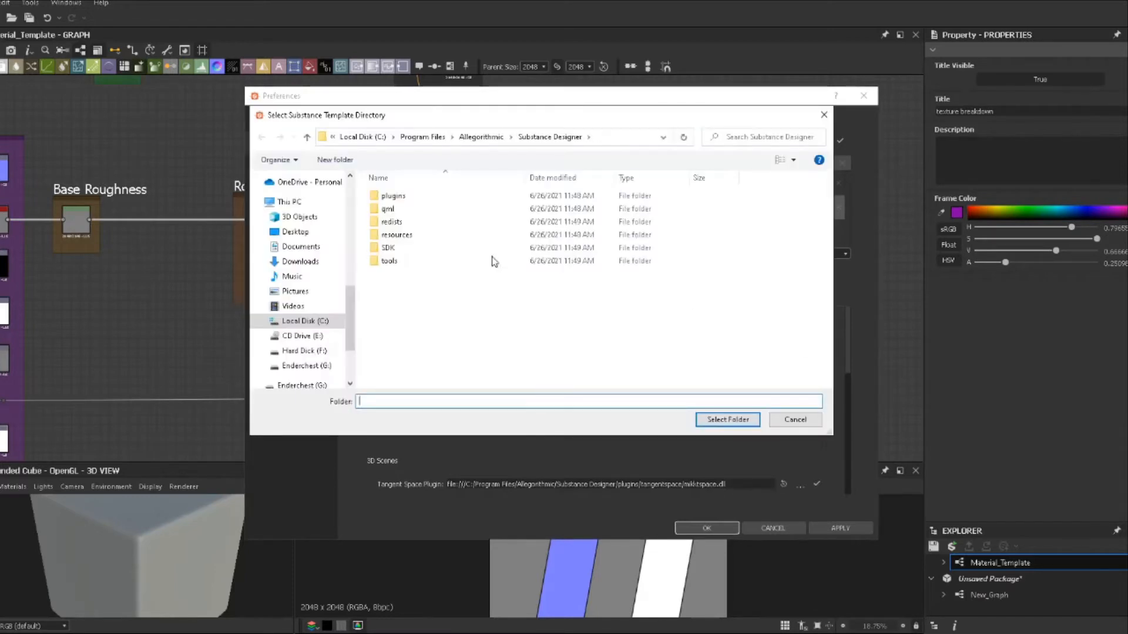
{"action": "left_click", "coordinate": [550, 140]}
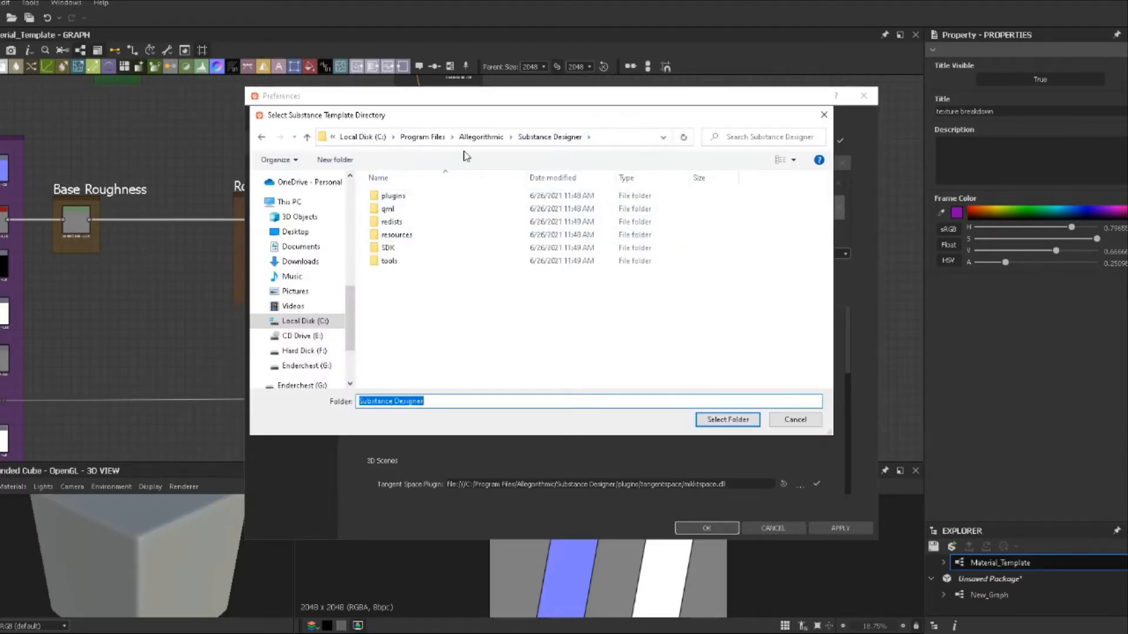
{"action": "left_click", "coordinate": [428, 141]}
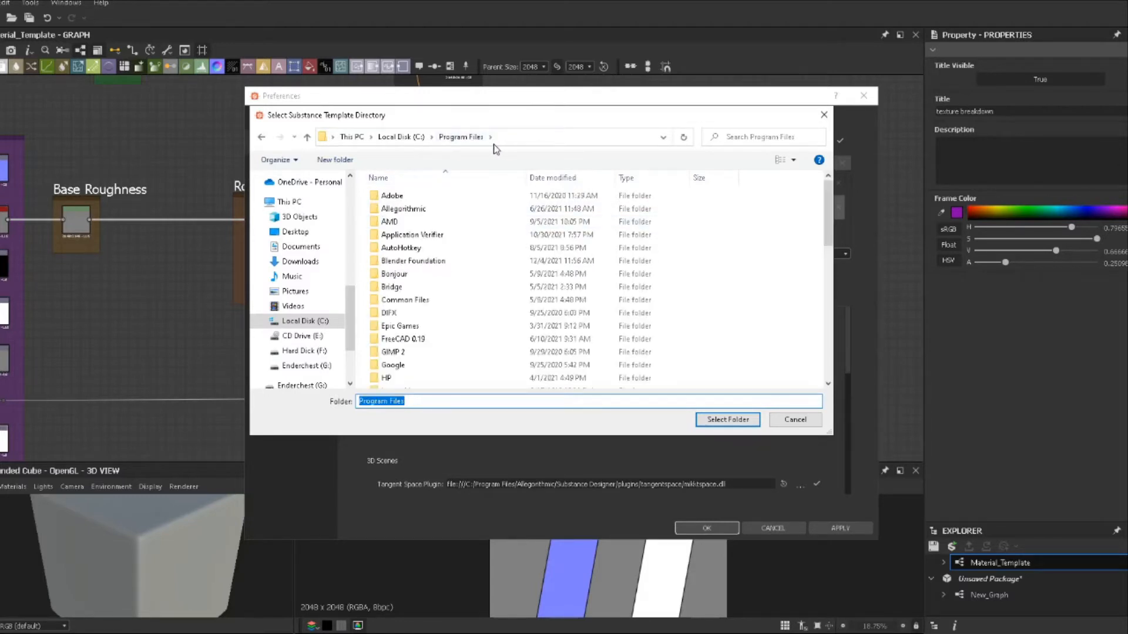
{"action": "left_click", "coordinate": [824, 114]}
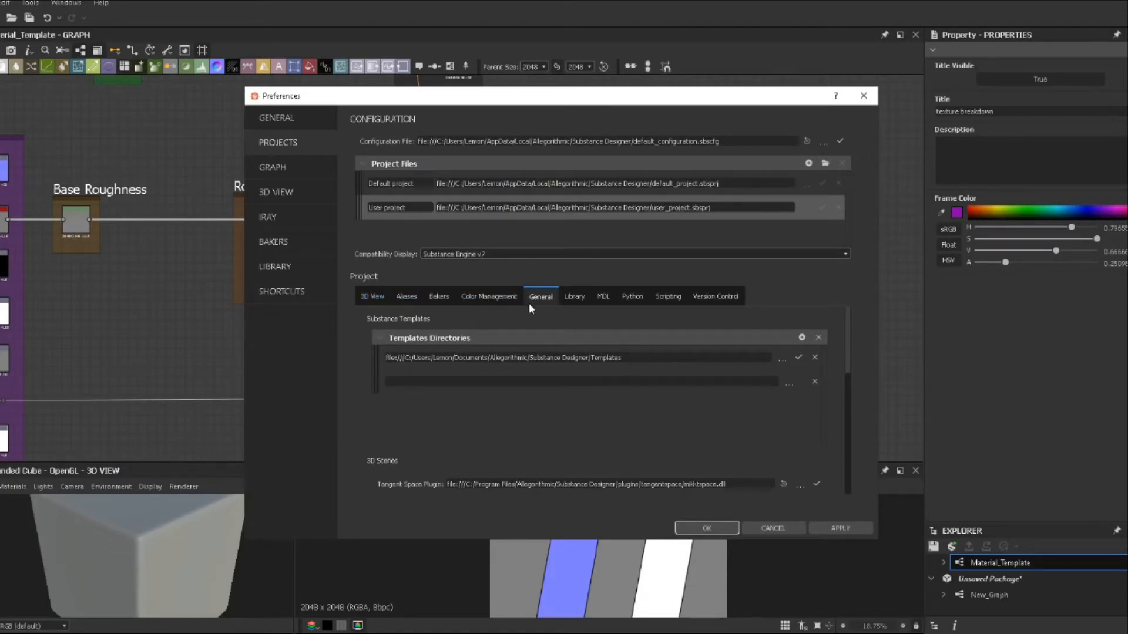
Show the project's library paths and accept the preferences.
{"action": "left_click", "coordinate": [575, 297]}
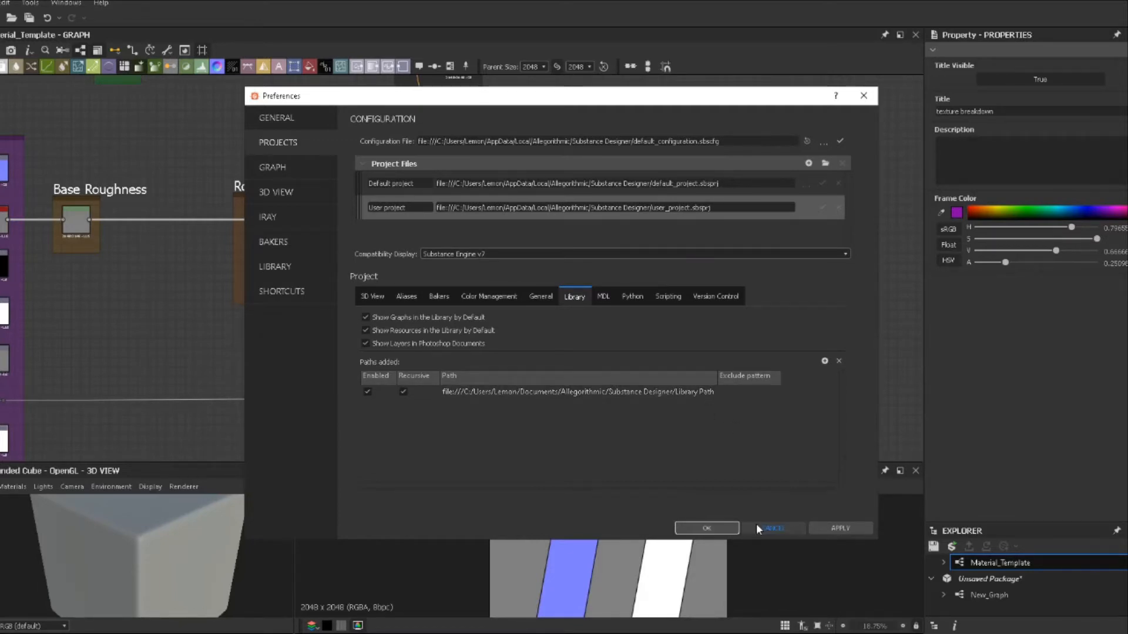
{"action": "left_click", "coordinate": [728, 527]}
Open the New_Graph graph and add a Dot node in the empty area beside the output nodes.
{"action": "scroll", "coordinate": [713, 297], "scroll_direction": "down", "scroll_amount": 2}
{"action": "left_click", "coordinate": [1016, 596]}
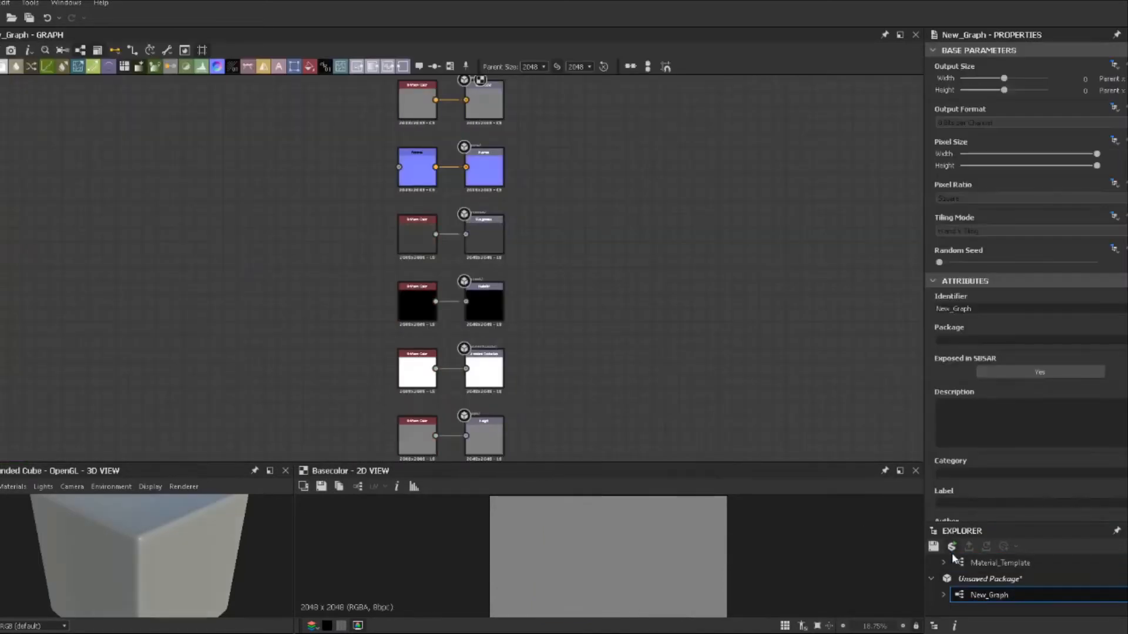
{"action": "middle_click_drag", "start_coordinate": [499, 239], "coordinate": [617, 246]}
{"action": "key", "text": "space"}
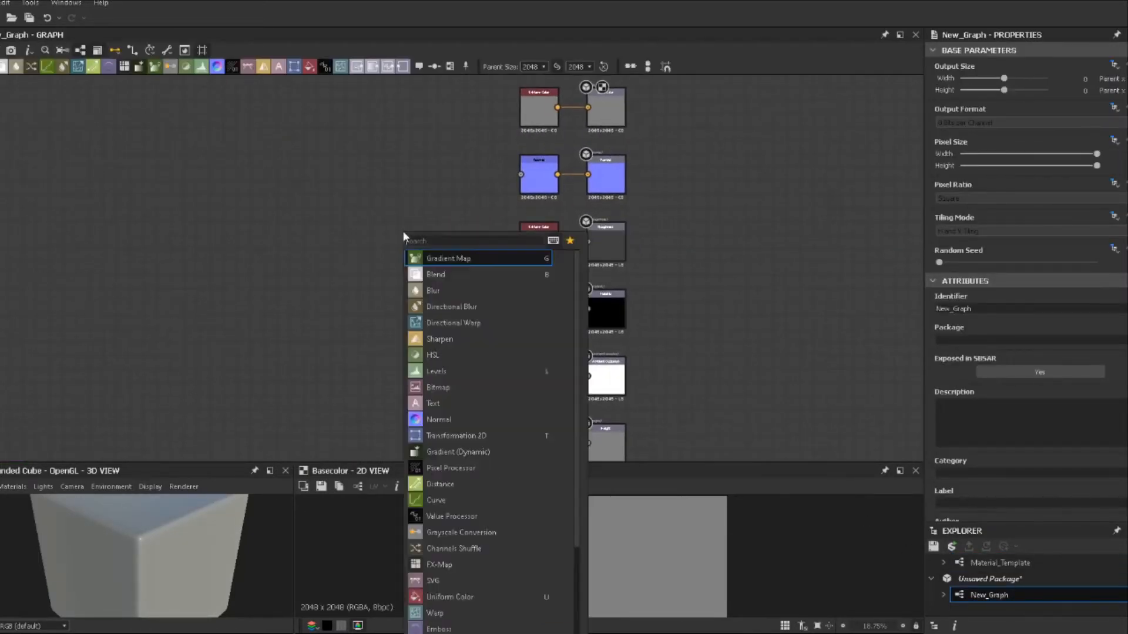
{"action": "type", "text": "dot"}
{"action": "left_click", "coordinate": [440, 256]}
{"action": "middle_click_drag", "start_coordinate": [410, 251], "coordinate": [445, 249]}
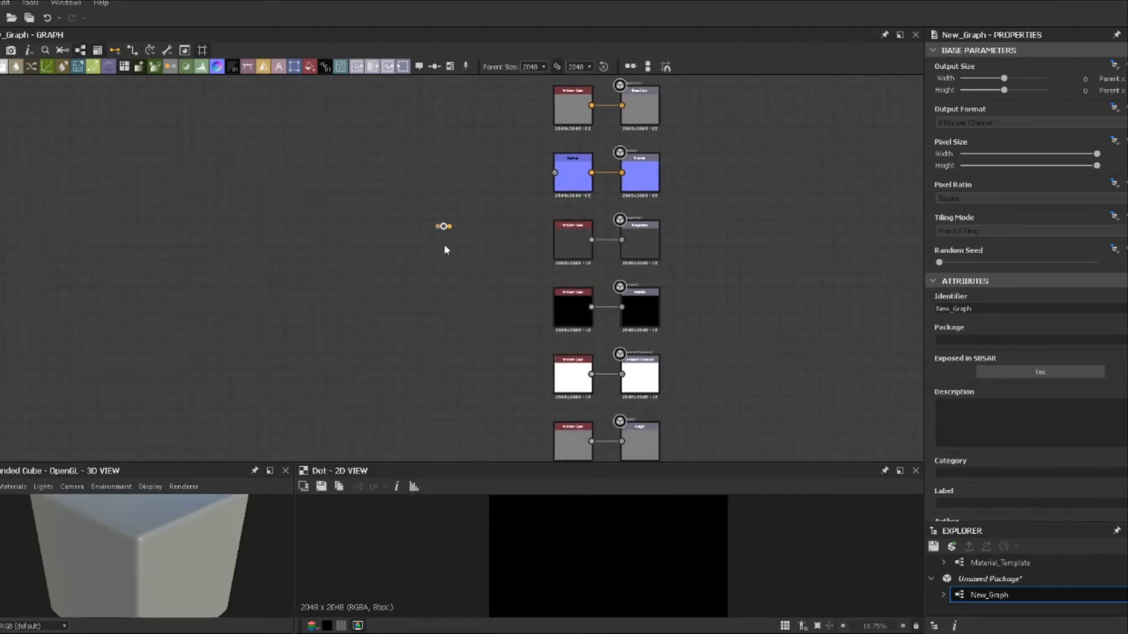
{"action": "left_click_drag", "start_coordinate": [443, 227], "coordinate": [306, 246]}
Add a Uniform Color node in Grayscale mode and connect it to the Dot node.
{"action": "key", "text": "u"}
{"action": "left_click", "coordinate": [1110, 314]}
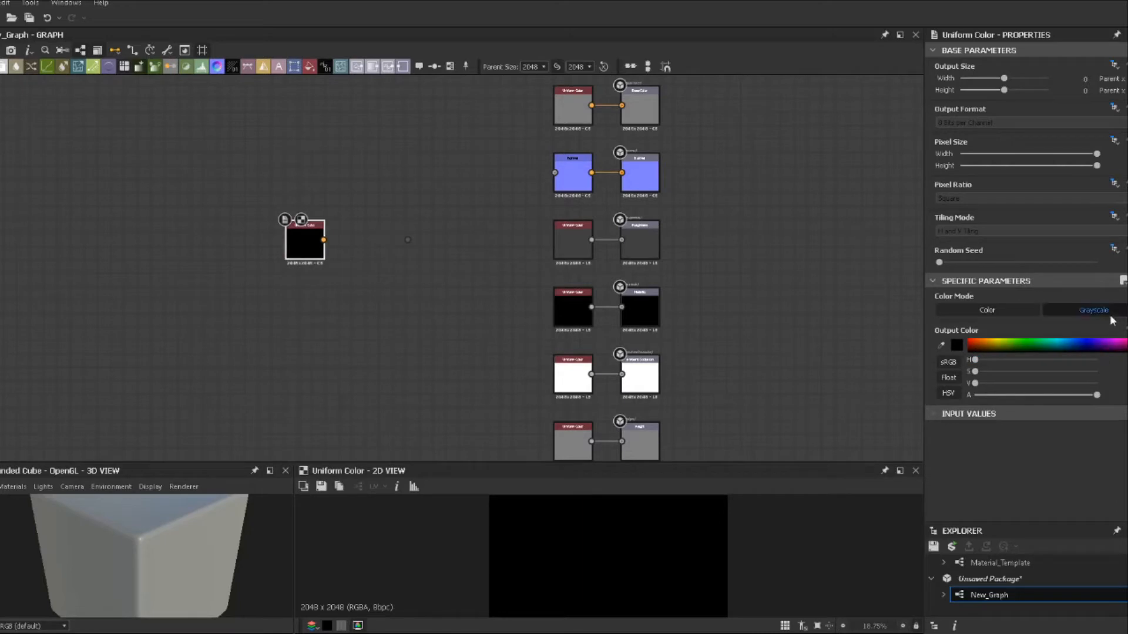
{"action": "left_click_drag", "start_coordinate": [295, 238], "coordinate": [408, 242]}
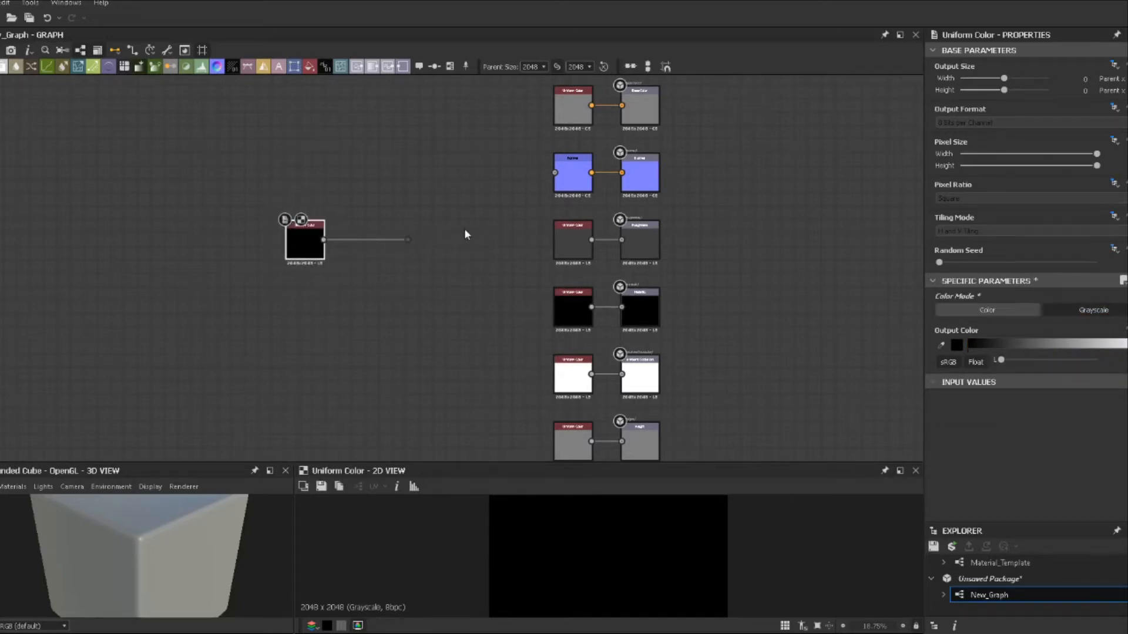
{"action": "middle_click_drag", "start_coordinate": [438, 235], "coordinate": [394, 280]}
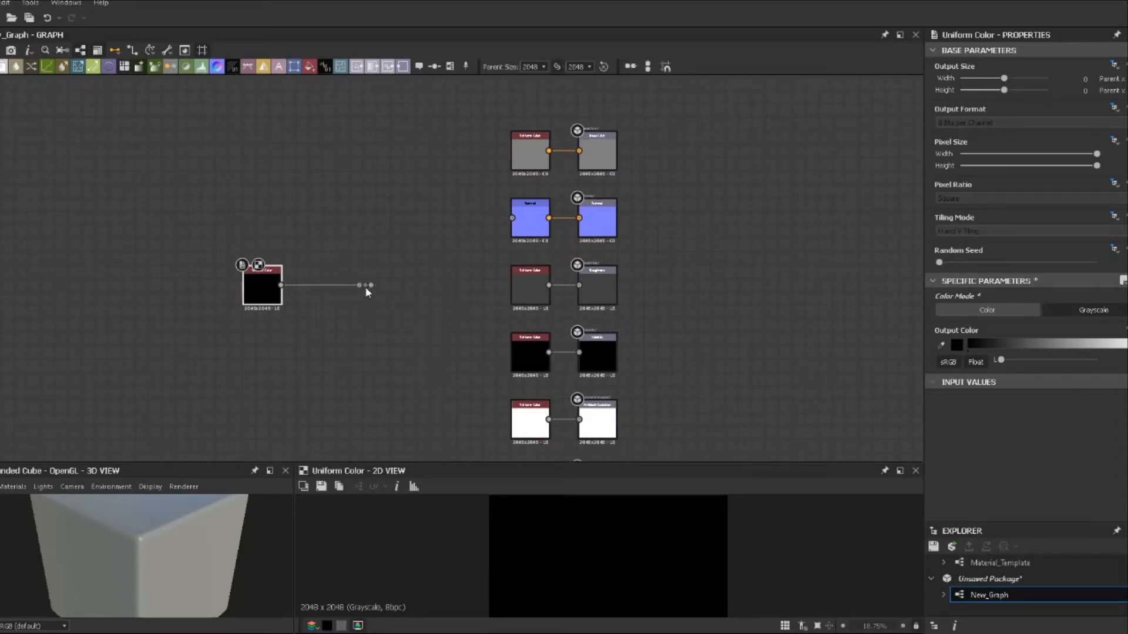
{"action": "mouse_move", "coordinate": [270, 302]}
{"action": "left_mouse_down"}
{"action": "mouse_move", "coordinate": [230, 292]}
{"action": "mouse_move", "coordinate": [261, 306]}
{"action": "left_mouse_up"}
Add a Tile Generator node below the Uniform Color node and connect its output to the Dot node.
{"action": "key", "text": "space"}
{"action": "type", "text": "tile"}
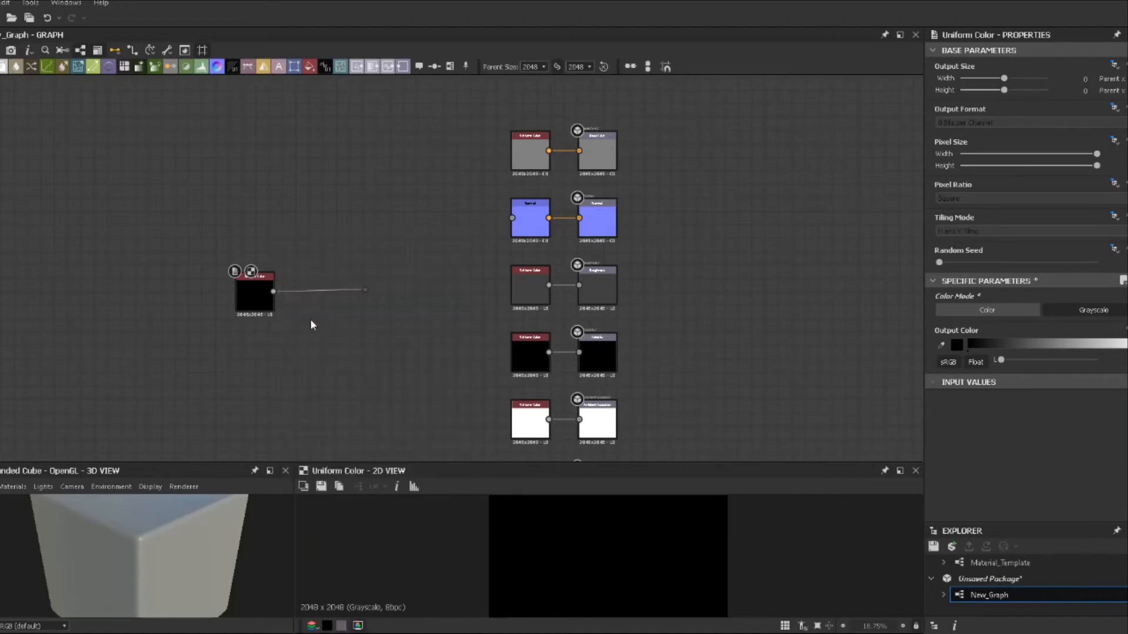
{"action": "left_click", "coordinate": [317, 325]}
{"action": "left_click_drag", "start_coordinate": [294, 351], "coordinate": [359, 289]}
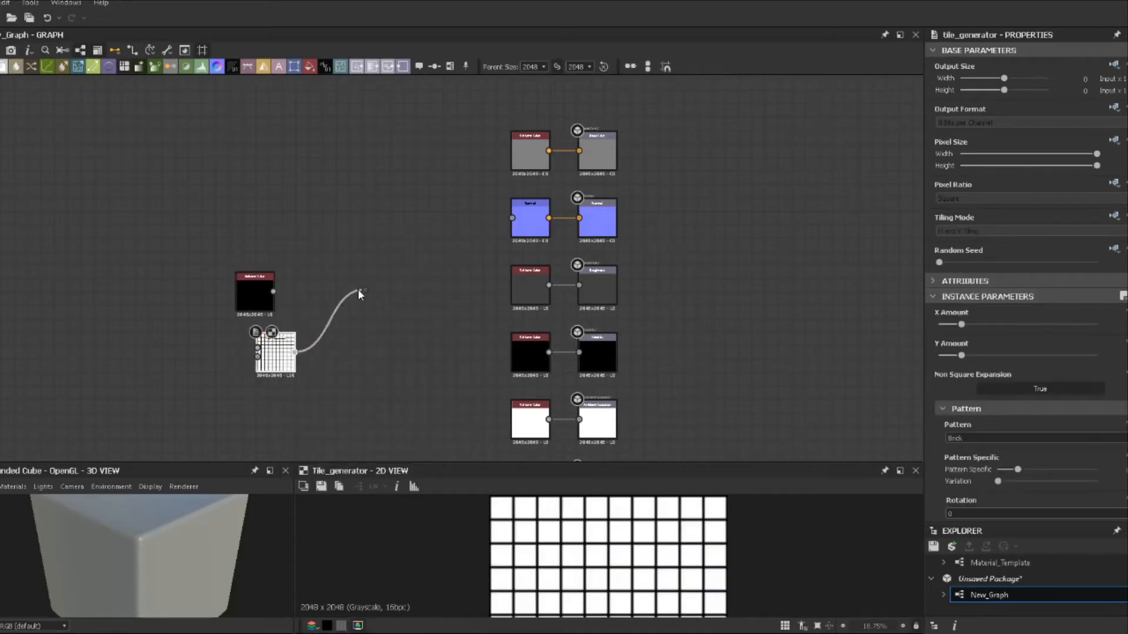
Enlarge the 3D and 2D views, connect the Dot node to the Normal node's input, and check the cube up close.
{"action": "left_click_drag", "start_coordinate": [288, 462], "coordinate": [288, 398]}
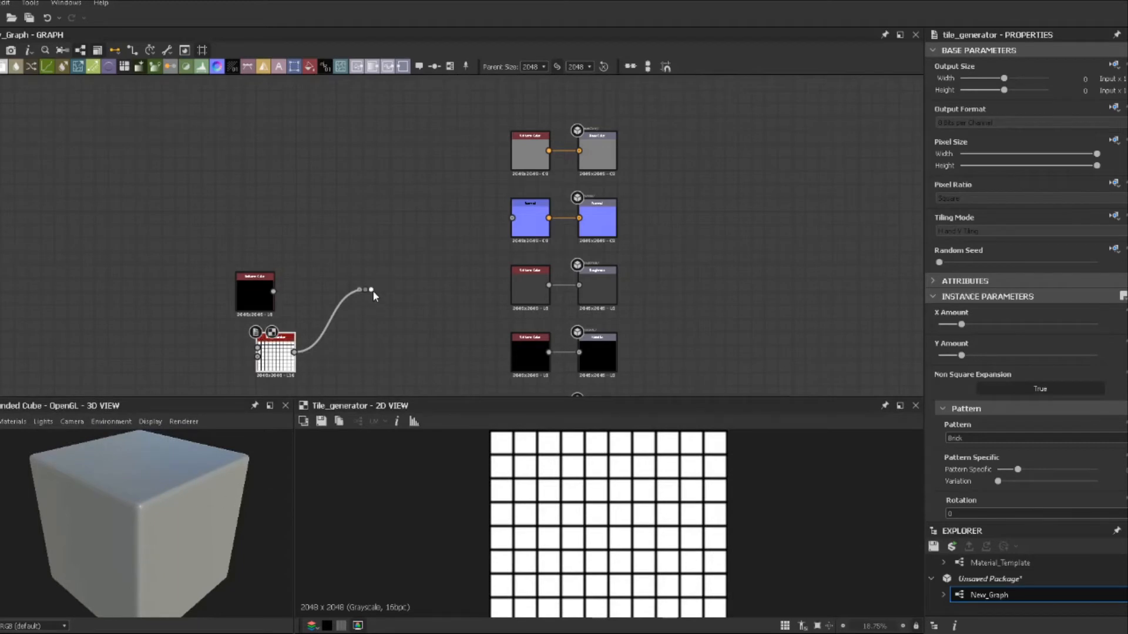
{"action": "left_click_drag", "start_coordinate": [487, 228], "coordinate": [512, 218]}
{"action": "scroll", "coordinate": [229, 558], "scroll_direction": "up", "scroll_amount": 5}
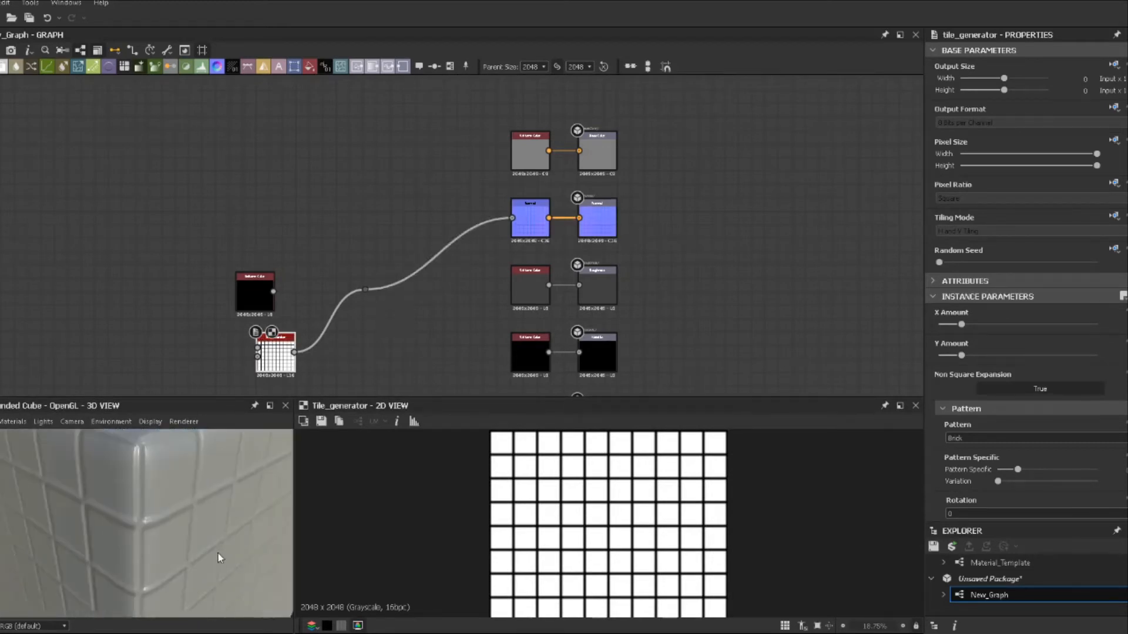
Delete the unconnected Uniform Color node and move the Tile Generator node up beside the Dot node.
{"action": "left_click", "coordinate": [255, 303]}
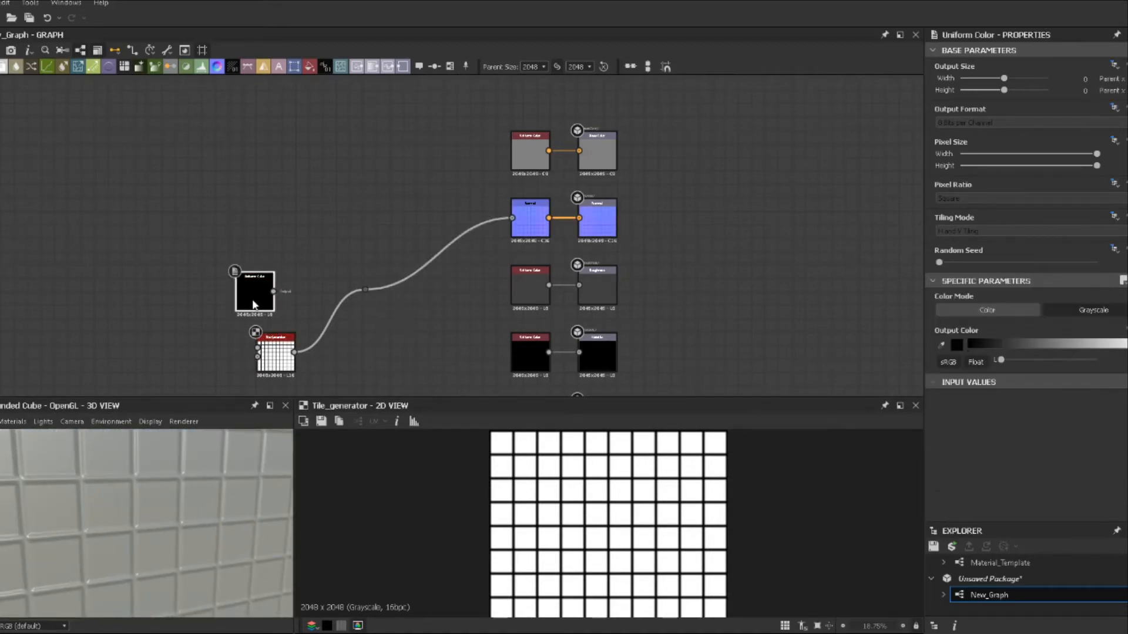
{"action": "key", "text": "Delete"}
{"action": "left_click_drag", "start_coordinate": [279, 365], "coordinate": [239, 273]}
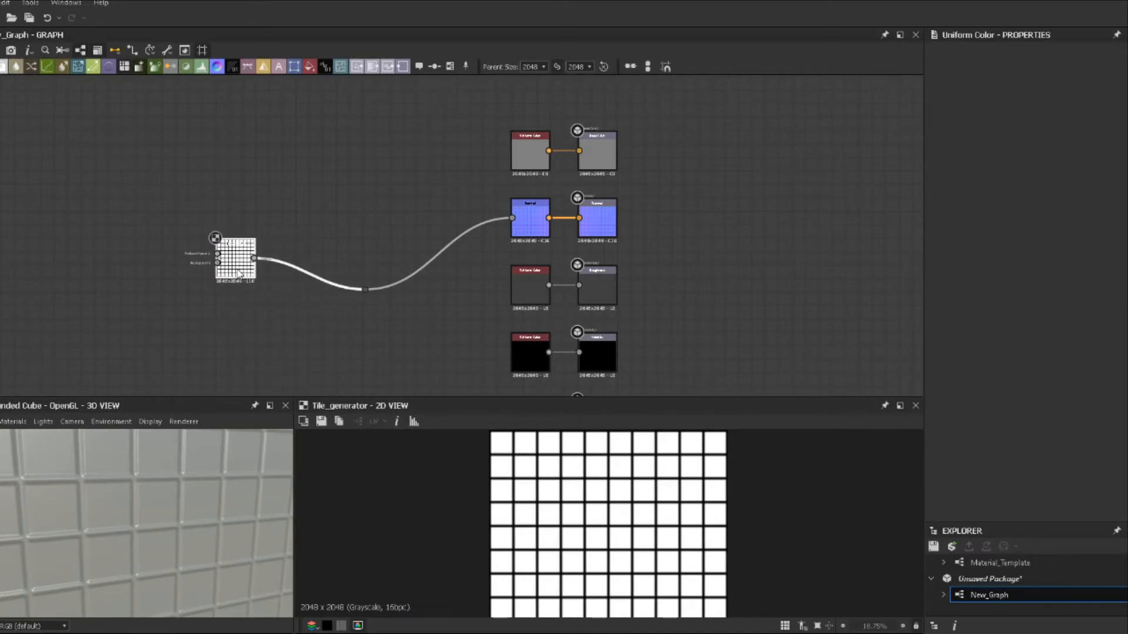
{"action": "middle_click_drag", "start_coordinate": [573, 352], "coordinate": [539, 265]}
{"action": "scroll", "coordinate": [436, 219], "scroll_direction": "down", "scroll_amount": 3}
{"action": "scroll", "coordinate": [350, 236], "scroll_direction": "up", "scroll_amount": 3}
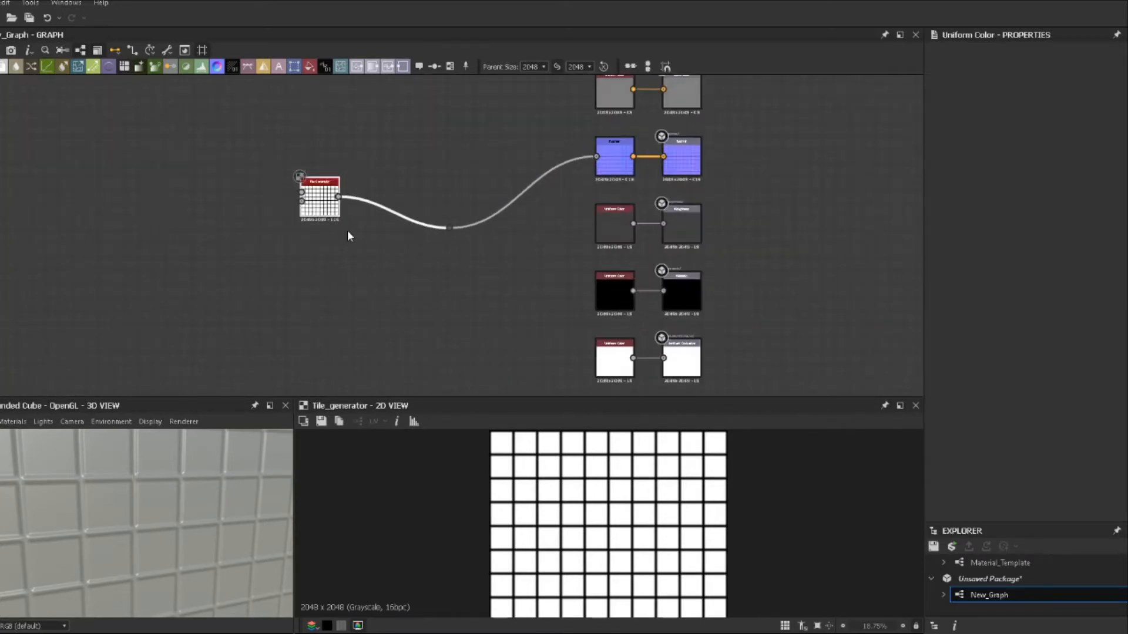
{"action": "left_click_drag", "start_coordinate": [320, 200], "coordinate": [360, 220]}
{"action": "middle_click_drag", "start_coordinate": [573, 270], "coordinate": [458, 252]}
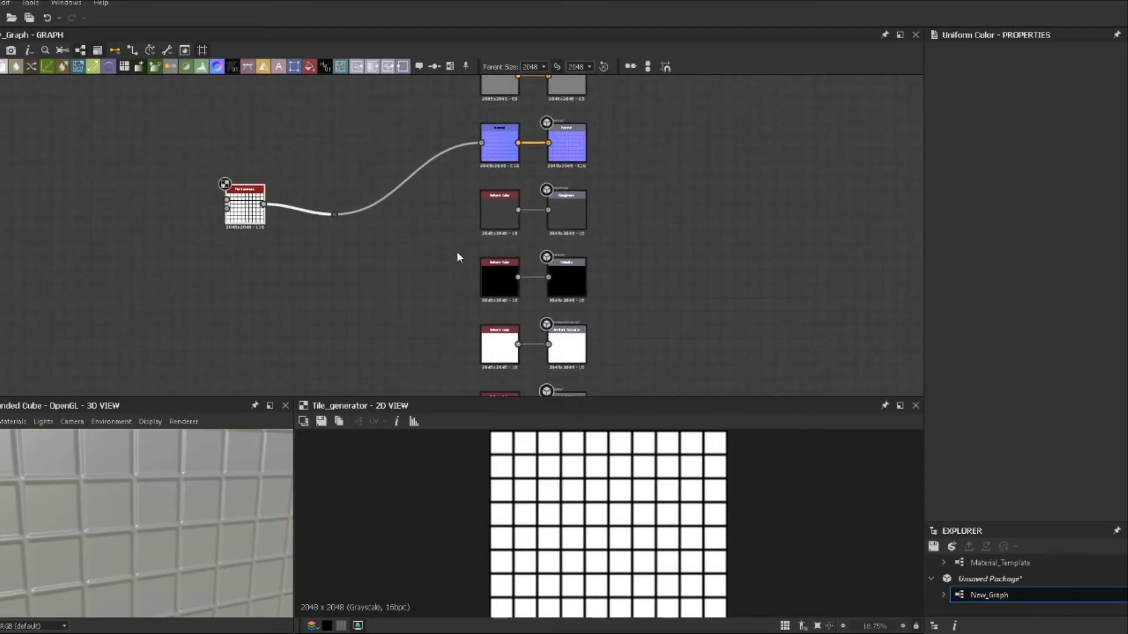
Branch a link from the Dot node into a new Ambient Occlusion (HBAO) node.
{"action": "mouse_move", "coordinate": [347, 217]}
{"action": "middle_mouse_down"}
{"action": "mouse_move", "coordinate": [278, 276]}
{"action": "mouse_move", "coordinate": [330, 211]}
{"action": "middle_mouse_up"}
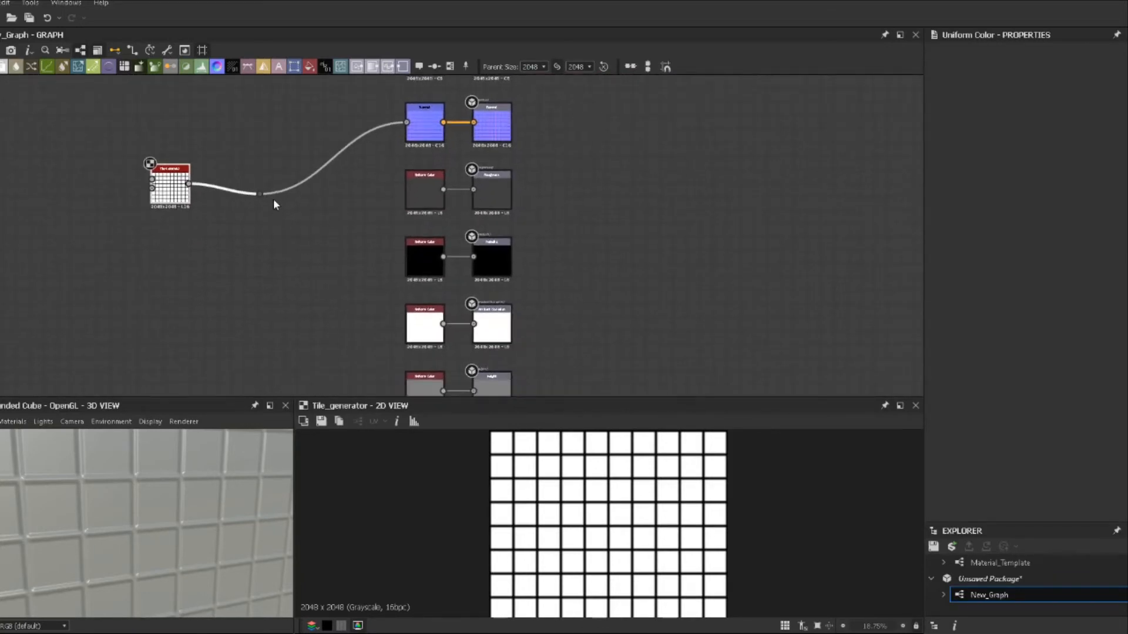
{"action": "left_click_drag", "start_coordinate": [304, 258], "coordinate": [354, 322]}
{"action": "type", "text": "hb"}
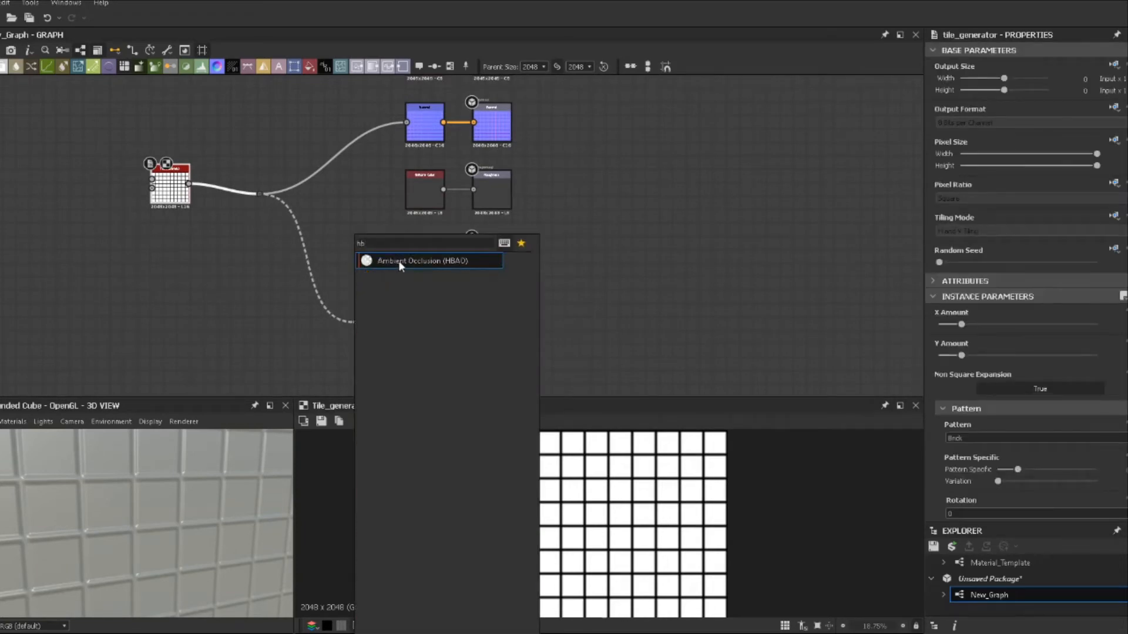
{"action": "left_click", "coordinate": [408, 261]}
Connect the HBAO node to the Ambient Occlusion output, delete that output's Uniform Color node, and move the HBAO node into its place.
{"action": "middle_click_drag", "start_coordinate": [410, 273], "coordinate": [371, 191]}
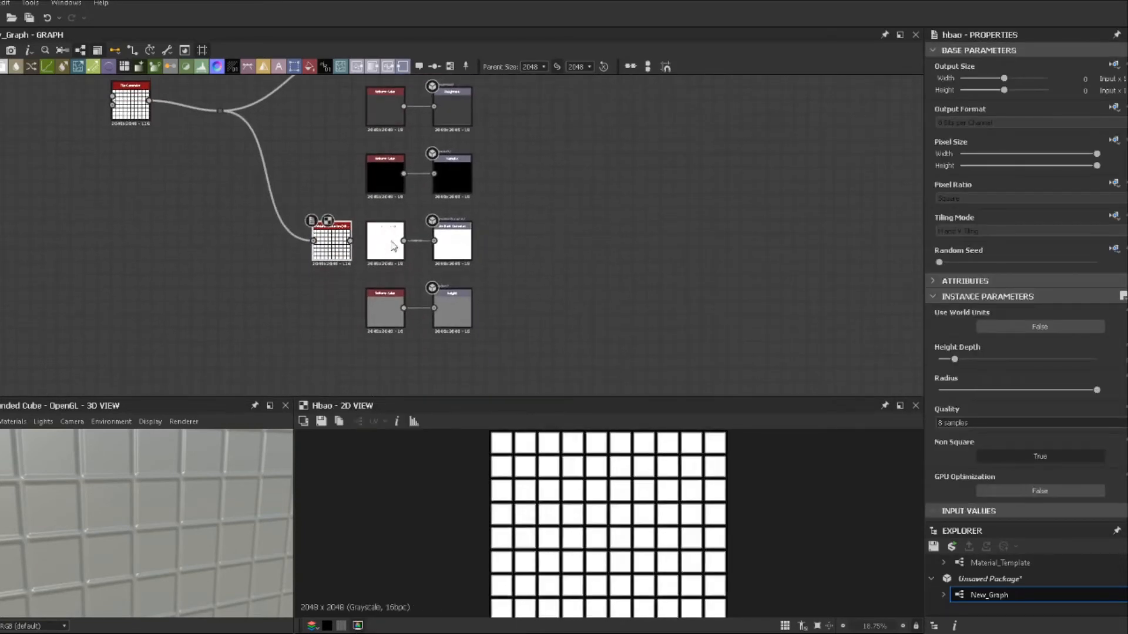
{"action": "scroll", "coordinate": [403, 249], "scroll_direction": "up", "scroll_amount": 3}
{"action": "left_click_drag", "start_coordinate": [306, 235], "coordinate": [452, 242]}
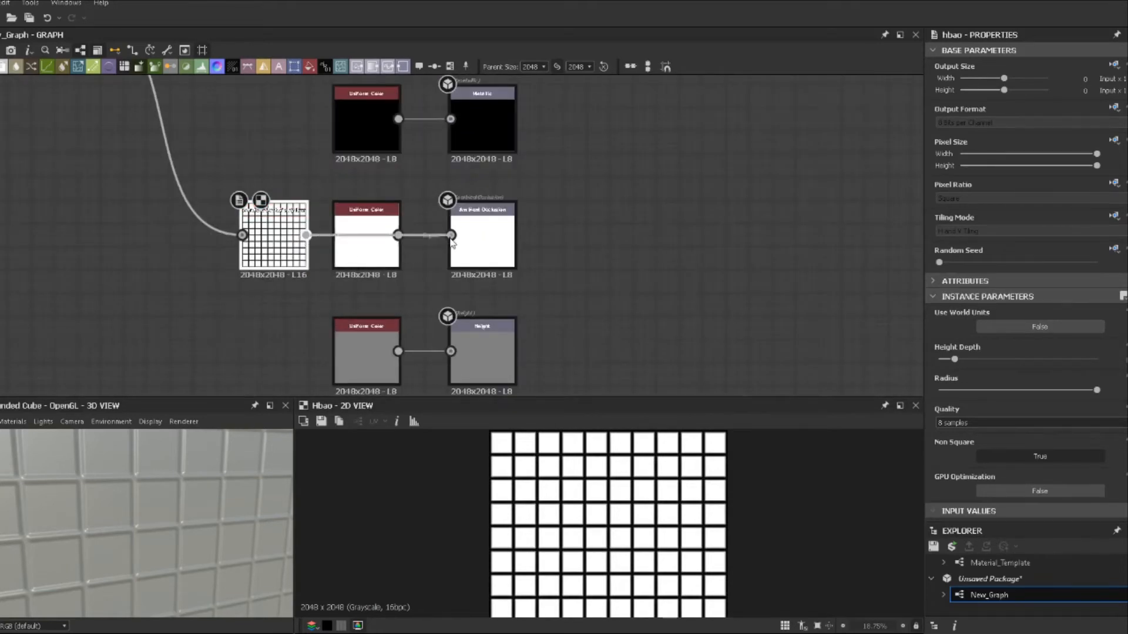
{"action": "left_click", "coordinate": [372, 237]}
{"action": "key", "text": "Delete"}
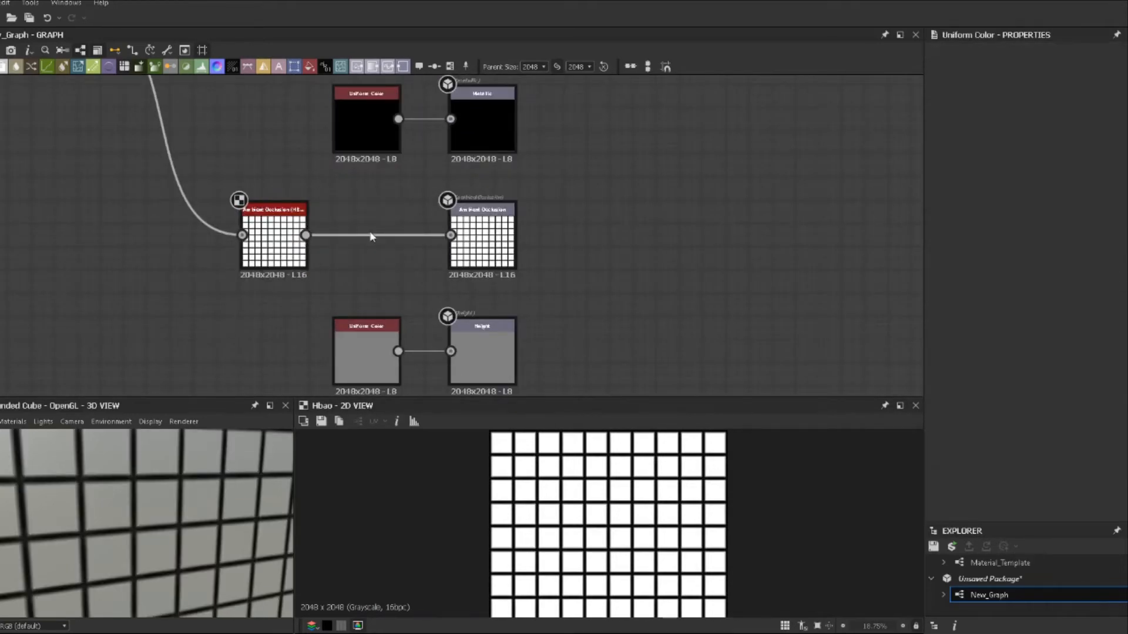
{"action": "left_click", "coordinate": [276, 238]}
{"action": "left_click_drag", "start_coordinate": [279, 236], "coordinate": [356, 232]}
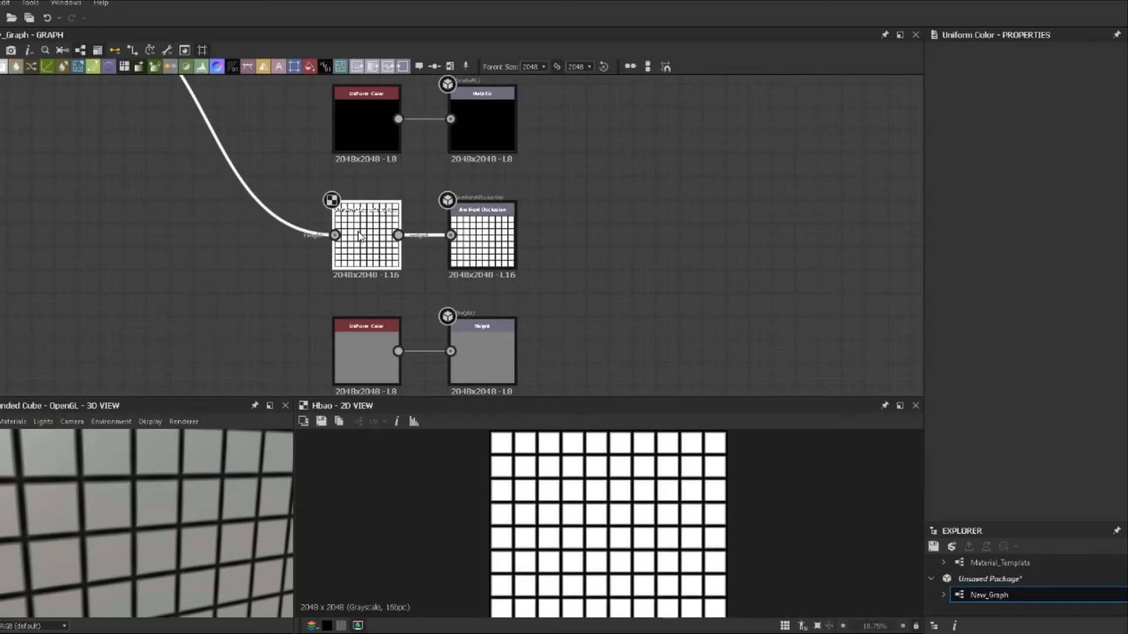
Insert a second Dot node on the link just before the Ambient Occlusion (HBAO) node.
{"action": "scroll", "coordinate": [354, 233], "scroll_direction": "down", "scroll_amount": 3}
{"action": "mouse_move", "coordinate": [351, 249]}
{"action": "middle_mouse_down"}
{"action": "mouse_move", "coordinate": [332, 214]}
{"action": "mouse_move", "coordinate": [351, 244]}
{"action": "middle_mouse_up"}
{"action": "scroll", "coordinate": [353, 245], "scroll_direction": "up", "scroll_amount": 2}
{"action": "left_click", "coordinate": [356, 243]}
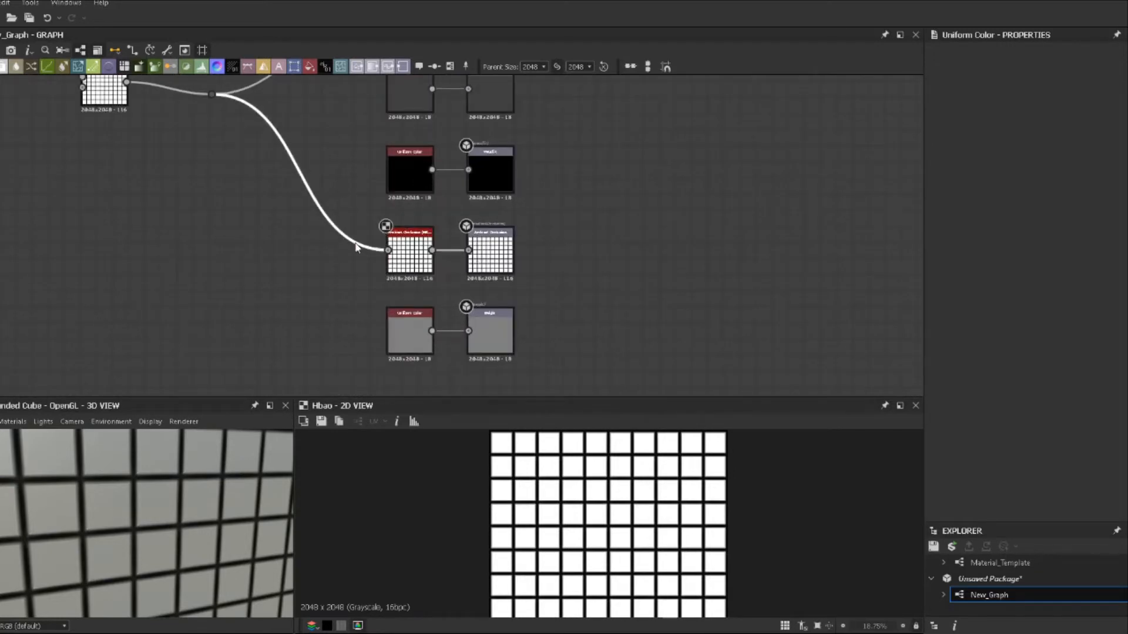
{"action": "key", "text": "alt+d"}
{"action": "left_click_drag", "start_coordinate": [446, 234], "coordinate": [335, 250]}
{"action": "left_click", "coordinate": [302, 241]}
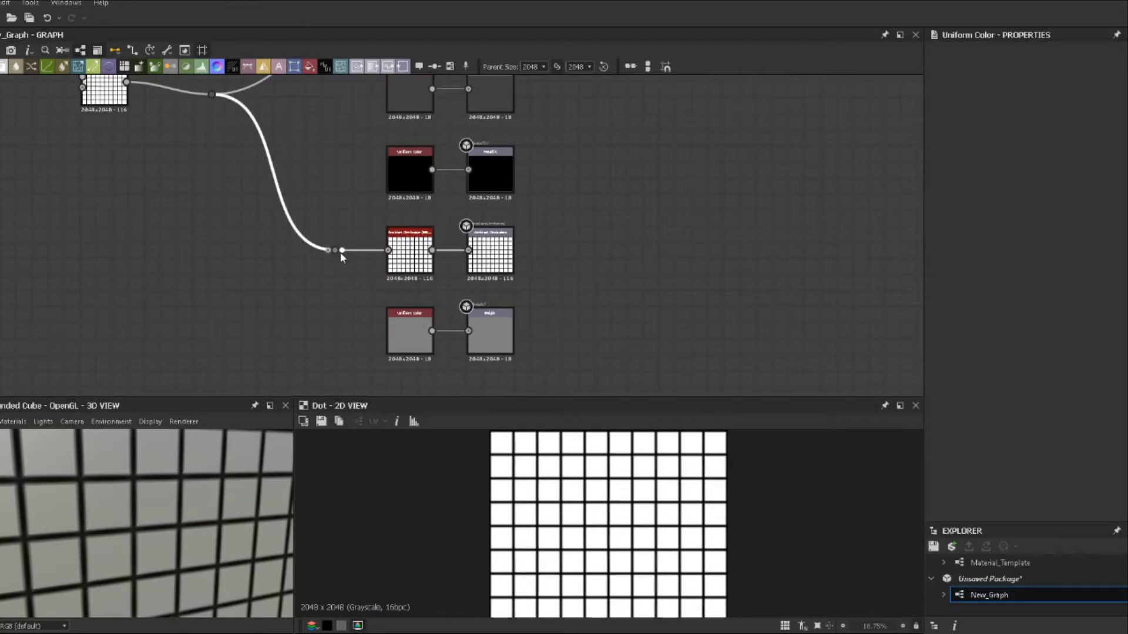
Link the second Dot node to the Height output through another Dot node, and delete the Height output's Uniform Color node.
{"action": "left_click_drag", "start_coordinate": [344, 269], "coordinate": [469, 333]}
{"action": "type", "text": "dot"}
{"action": "left_click", "coordinate": [393, 259]}
{"action": "left_click", "coordinate": [415, 326]}
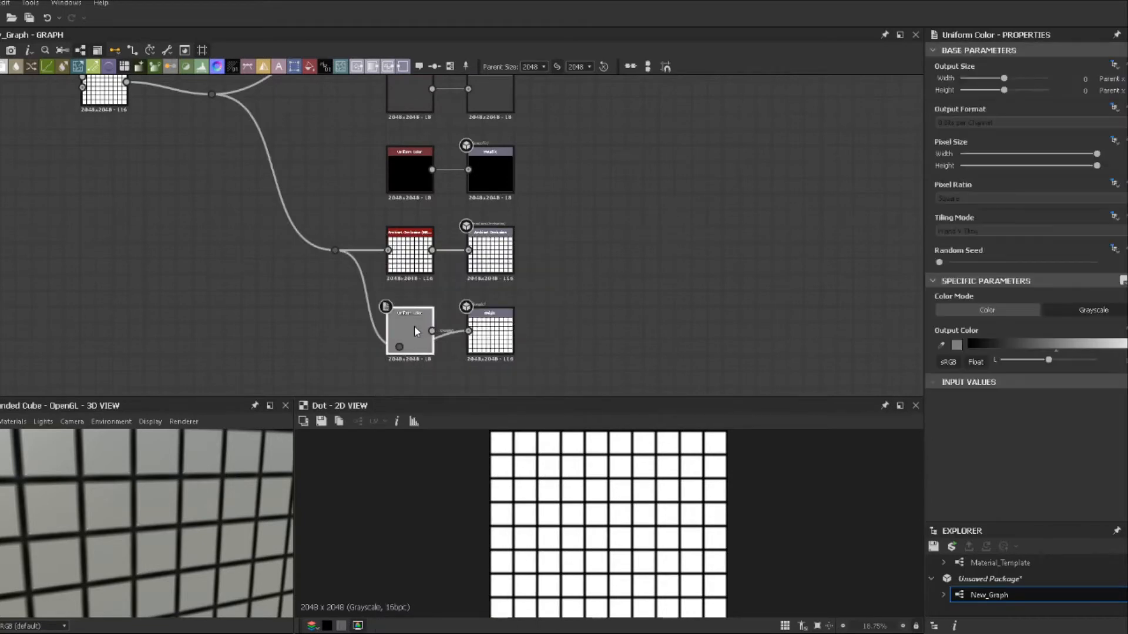
{"action": "key", "text": "Delete"}
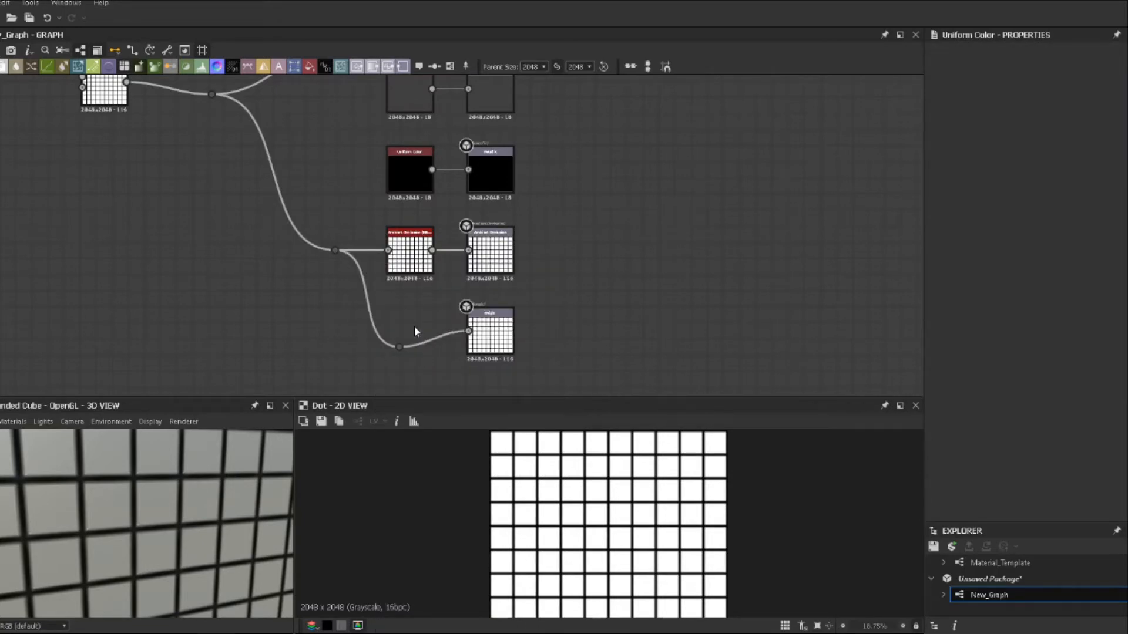
Level the Dot node with the Height output's input, and reposition the first Dot node after the source node.
{"action": "left_click_drag", "start_coordinate": [402, 351], "coordinate": [405, 332]}
{"action": "left_click", "coordinate": [493, 335]}
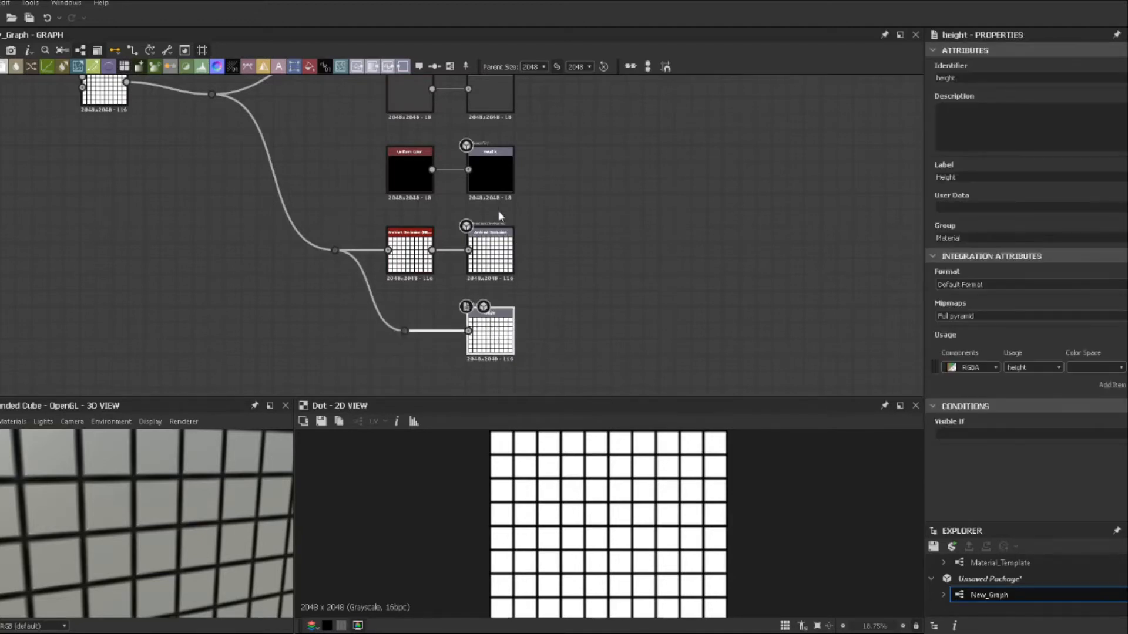
{"action": "scroll", "coordinate": [498, 210], "scroll_direction": "down", "scroll_amount": 2}
{"action": "middle_click_drag", "start_coordinate": [551, 147], "coordinate": [560, 286]}
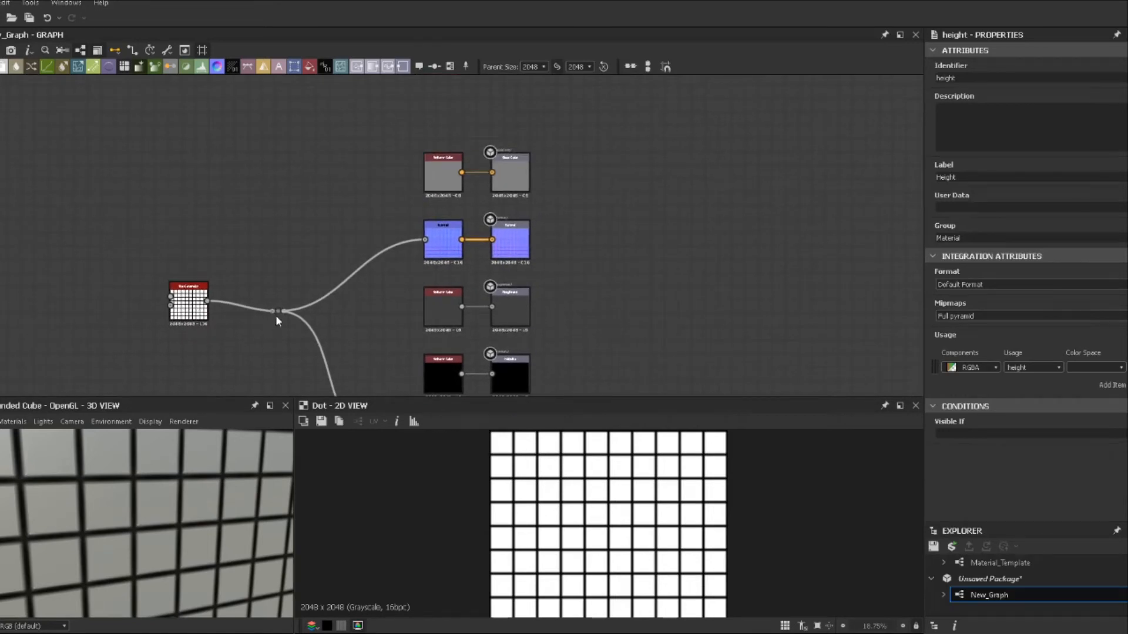
{"action": "mouse_move", "coordinate": [277, 312]}
{"action": "left_mouse_down"}
{"action": "mouse_move", "coordinate": [284, 280]}
{"action": "mouse_move", "coordinate": [287, 300]}
{"action": "left_mouse_up"}
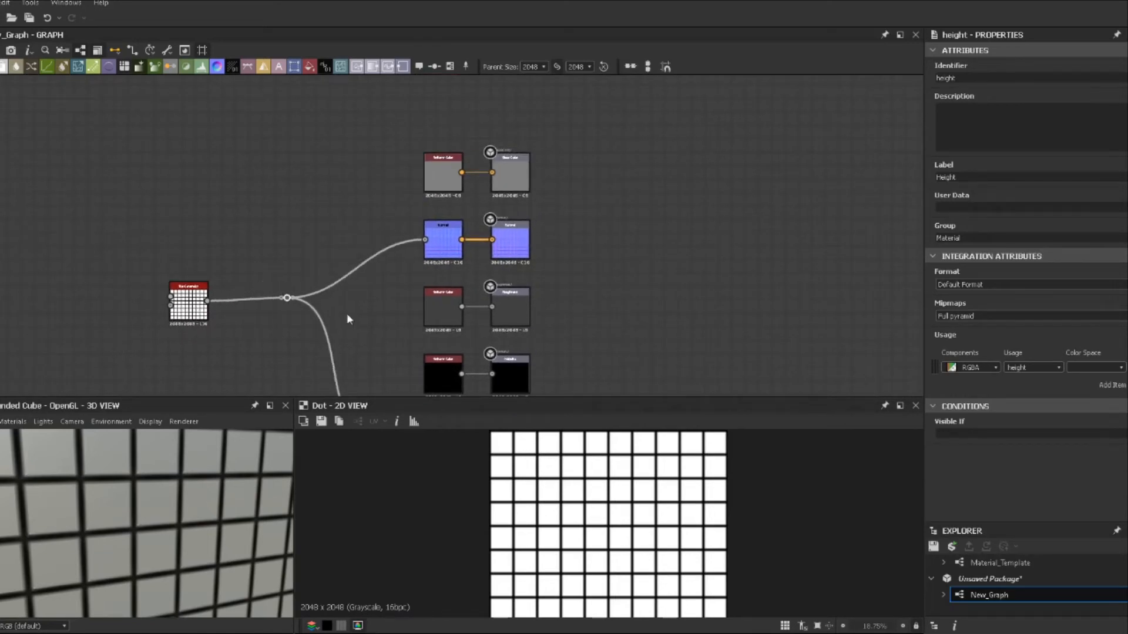
Duplicate the Normal node, move the Uniform Color and Roughness pair aside, and place the duplicate where the Uniform Color was.
{"action": "middle_click_drag", "start_coordinate": [348, 319], "coordinate": [387, 223]}
{"action": "scroll", "coordinate": [244, 226], "scroll_direction": "up", "scroll_amount": 3}
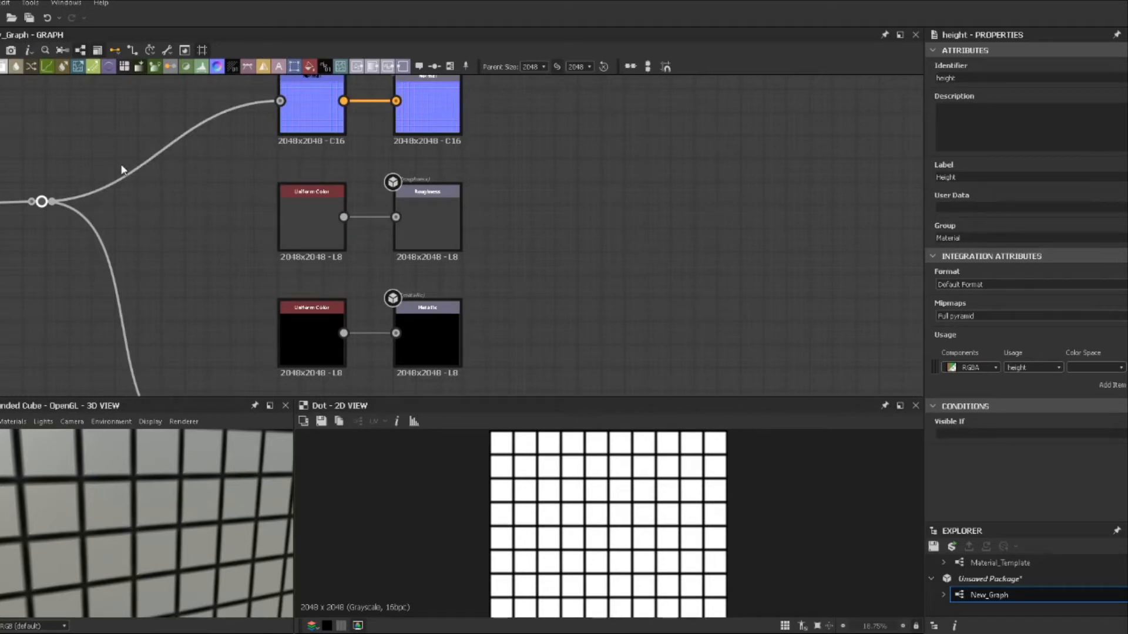
{"action": "left_click", "coordinate": [308, 110]}
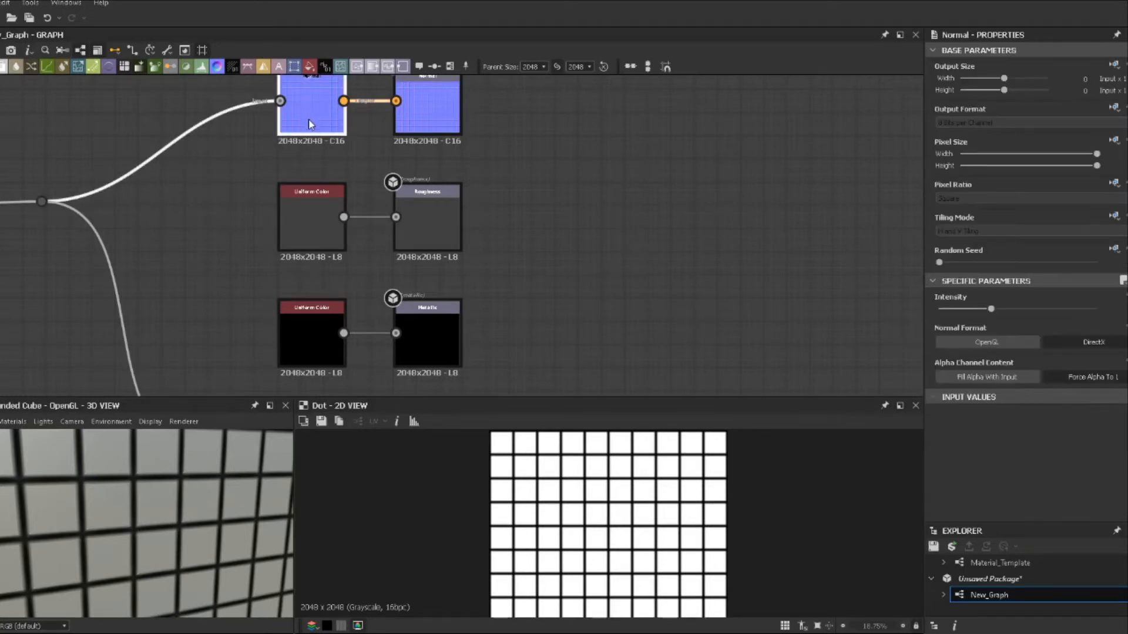
{"action": "middle_click_drag", "start_coordinate": [362, 204], "coordinate": [345, 212]}
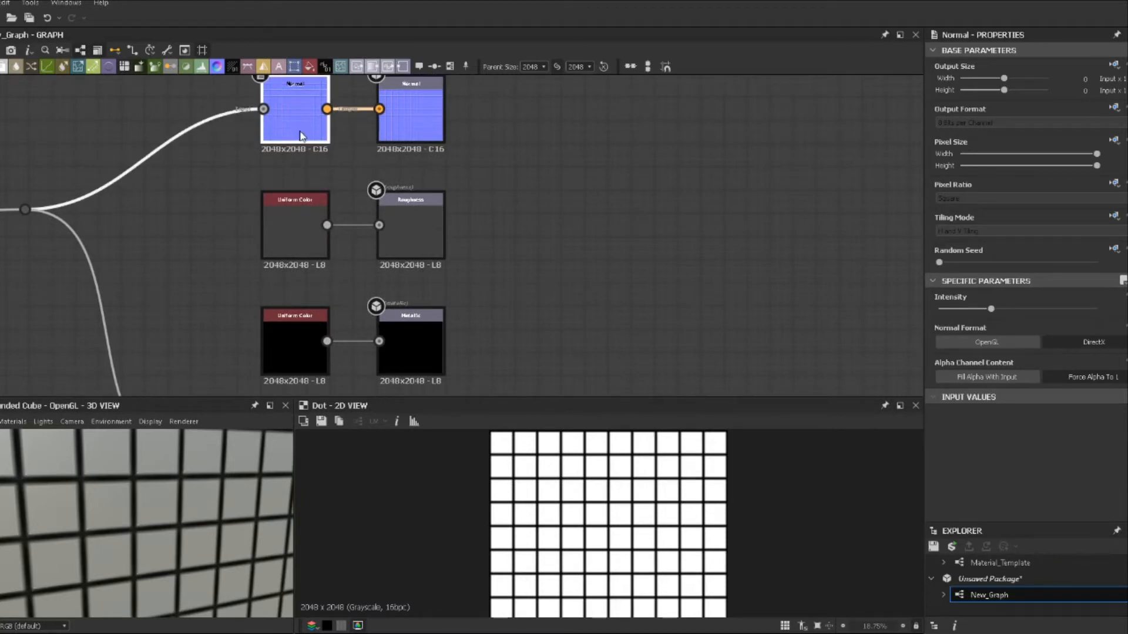
{"action": "key", "text": "ctrl+d"}
{"action": "left_click_drag", "start_coordinate": [461, 247], "coordinate": [290, 259]}
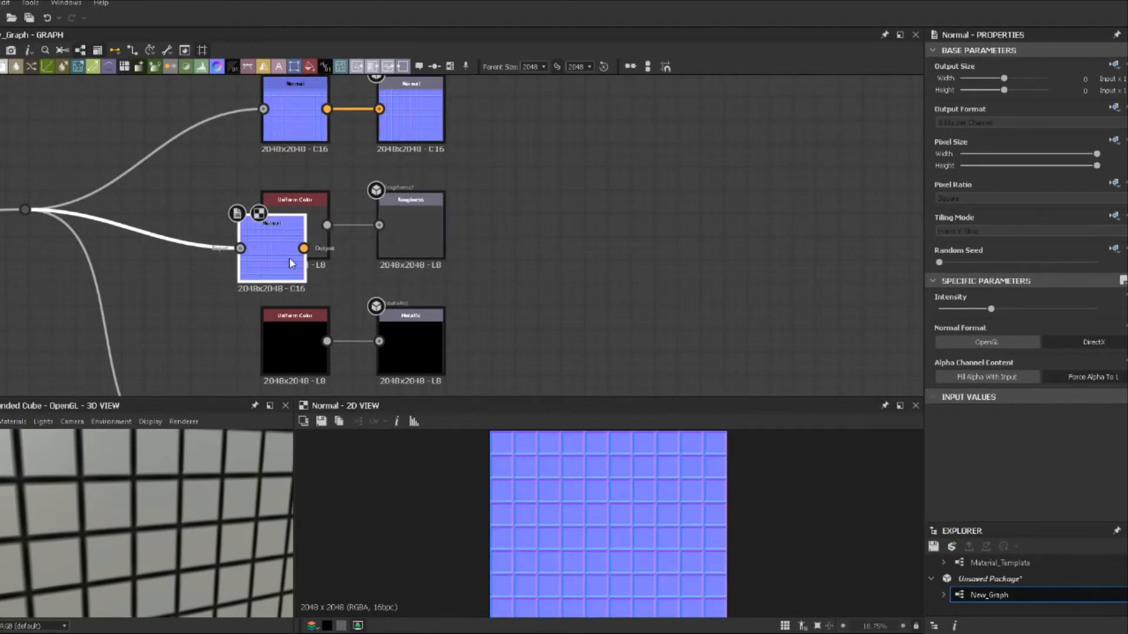
{"action": "left_click_drag", "start_coordinate": [513, 253], "coordinate": [654, 209]}
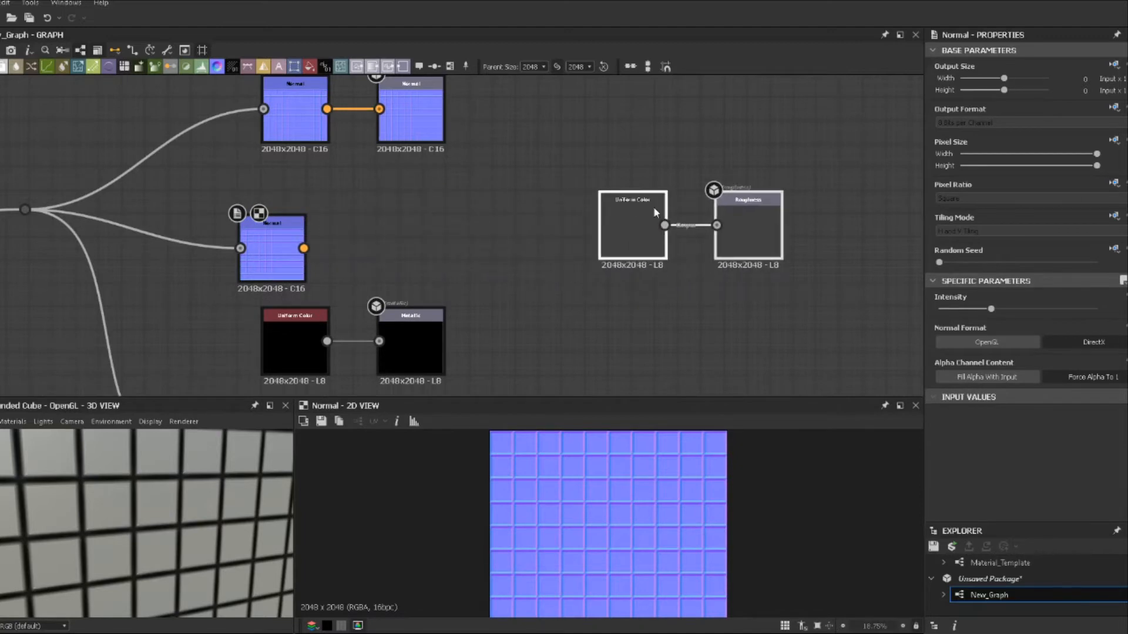
{"action": "left_click_drag", "start_coordinate": [271, 249], "coordinate": [295, 225]}
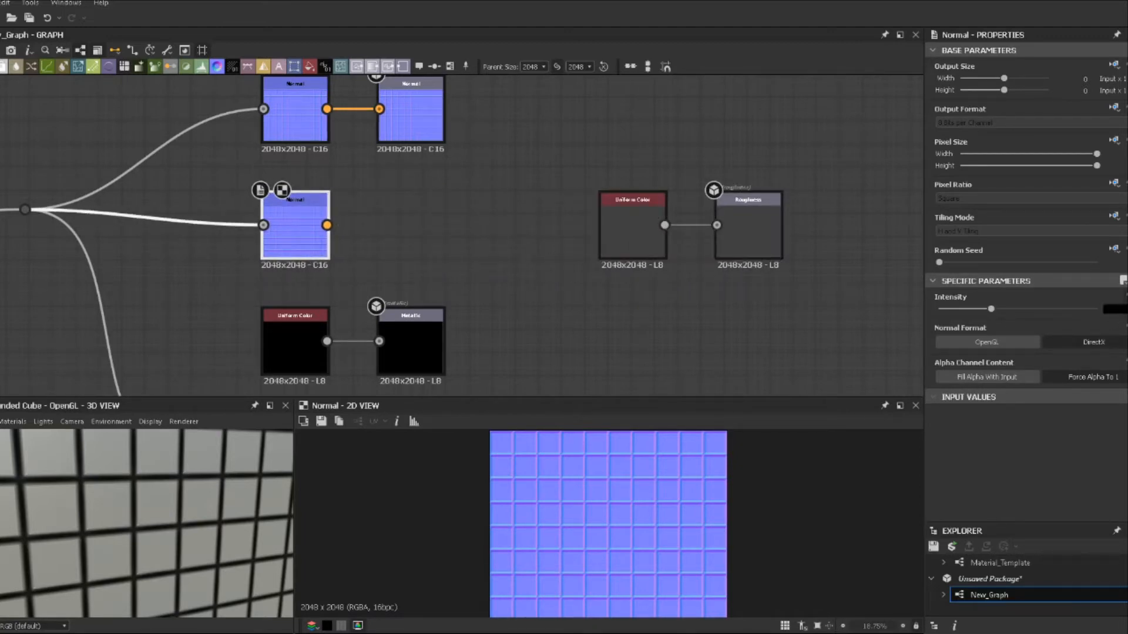
Raise the duplicated Normal node's intensity and branch its output into a new Curvature Smooth node.
{"action": "key", "text": "Return"}
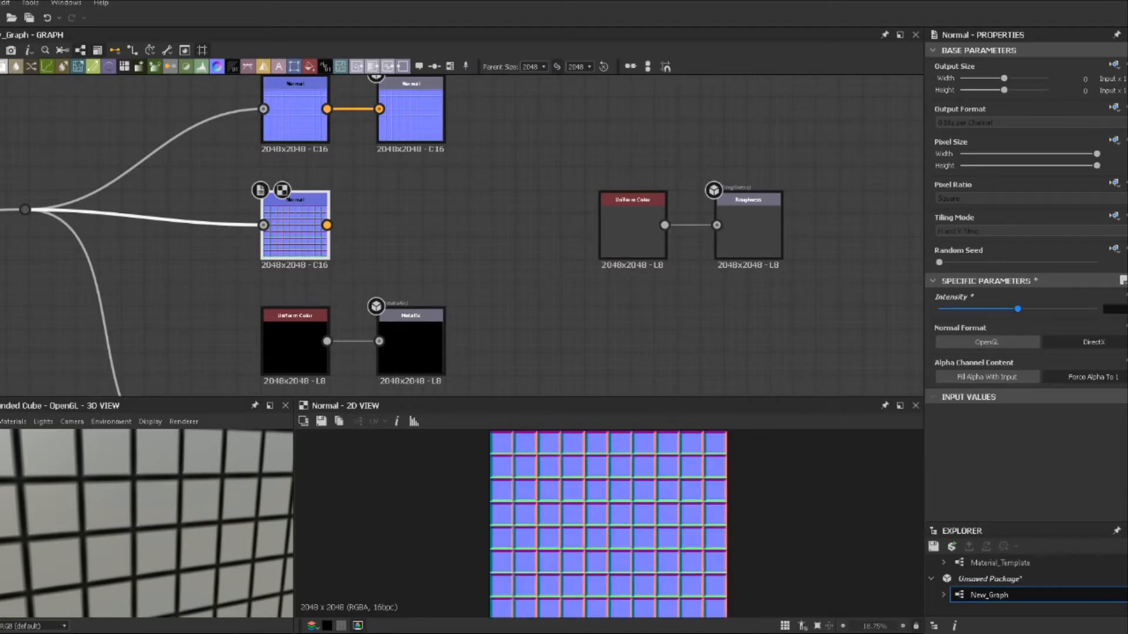
{"action": "key", "text": "Return"}
{"action": "left_click_drag", "start_coordinate": [327, 225], "coordinate": [370, 221]}
{"action": "type", "text": "curvatu"}
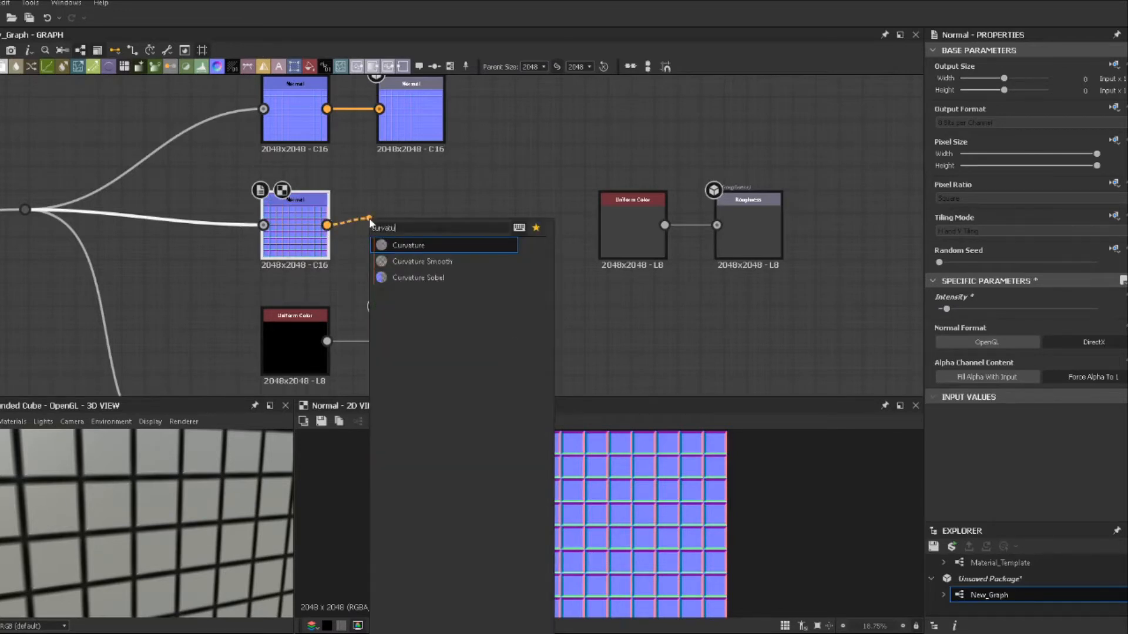
{"action": "left_click", "coordinate": [390, 262]}
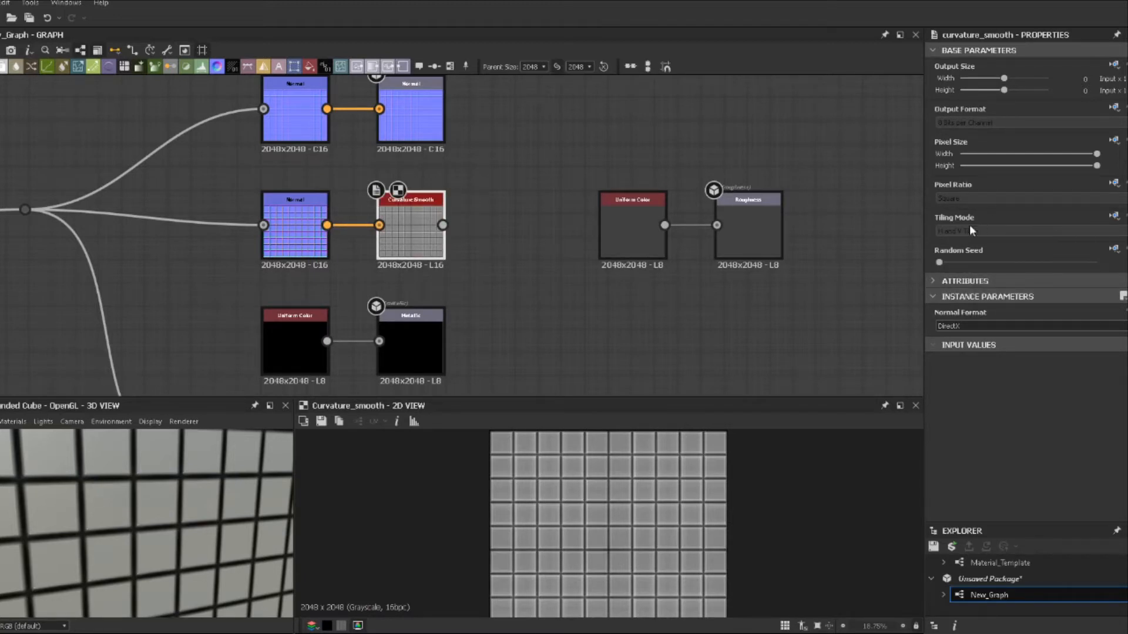
Override the Curvature Smooth node's inherited Tiling Mode with H and V Tiling and inspect the result up close.
{"action": "left_click", "coordinate": [1114, 219]}
{"action": "left_click", "coordinate": [1111, 263]}
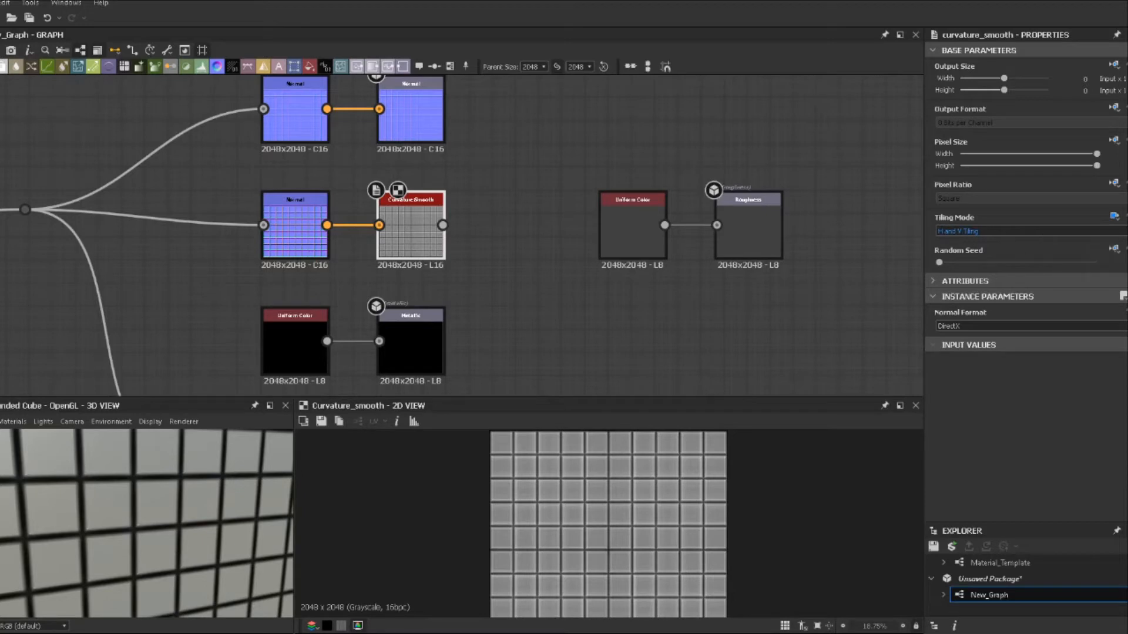
{"action": "middle_click_drag", "start_coordinate": [528, 247], "coordinate": [516, 232]}
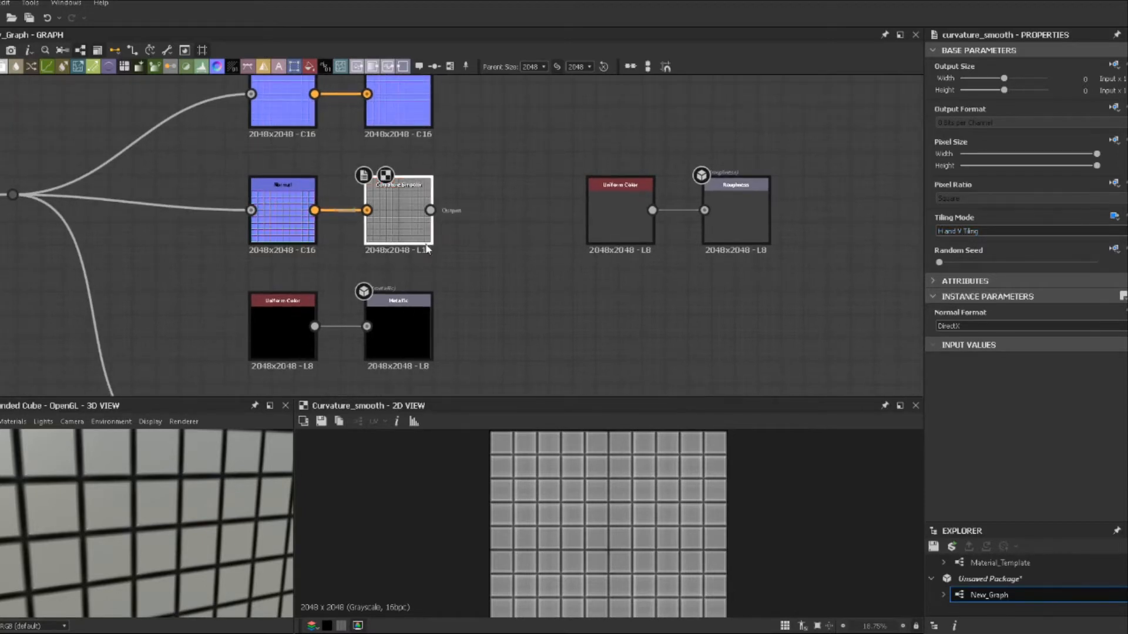
{"action": "scroll", "coordinate": [680, 546], "scroll_direction": "up", "scroll_amount": 5}
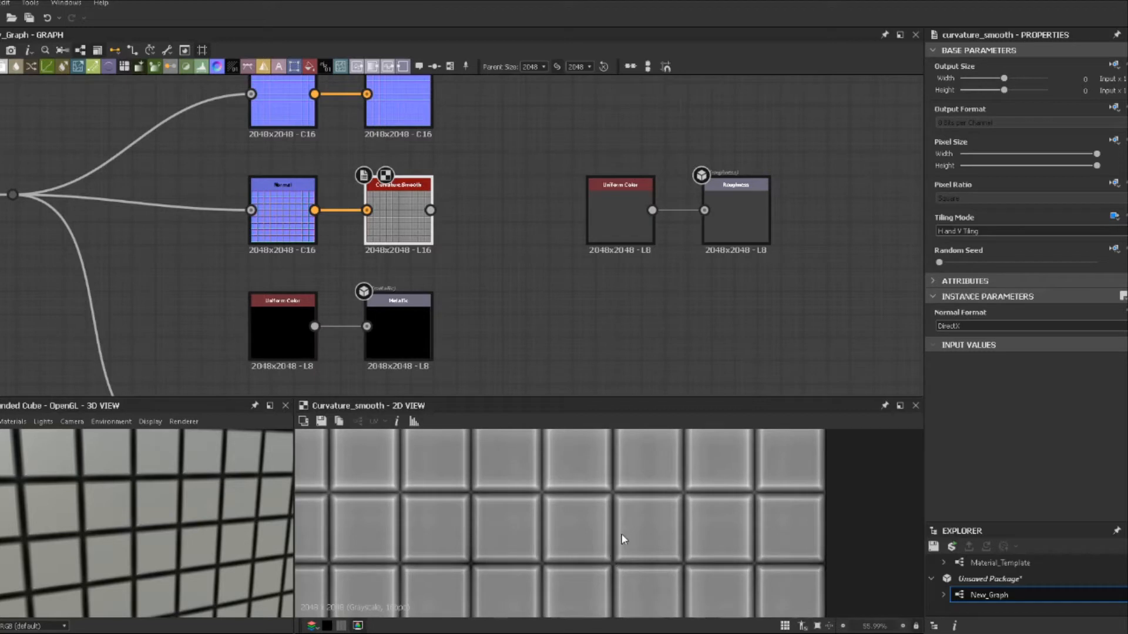
Add a Levels node after Curvature Smooth, swap its output black and white levels to invert the map, and move it closer.
{"action": "left_click_drag", "start_coordinate": [430, 210], "coordinate": [498, 210]}
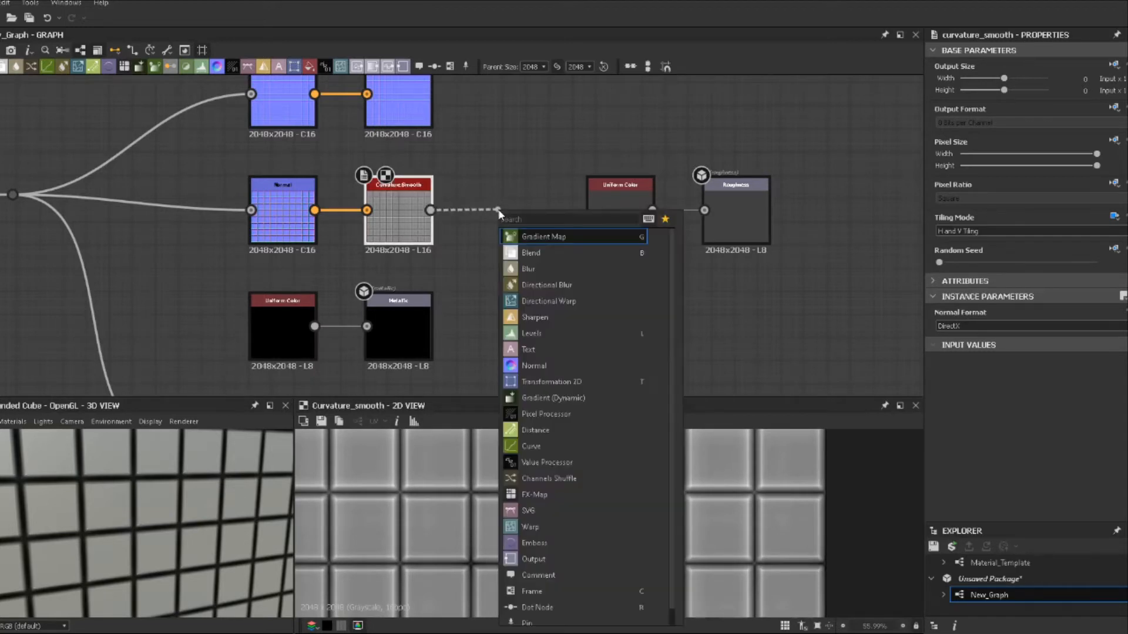
{"action": "type", "text": "l"}
{"action": "left_click", "coordinate": [516, 235]}
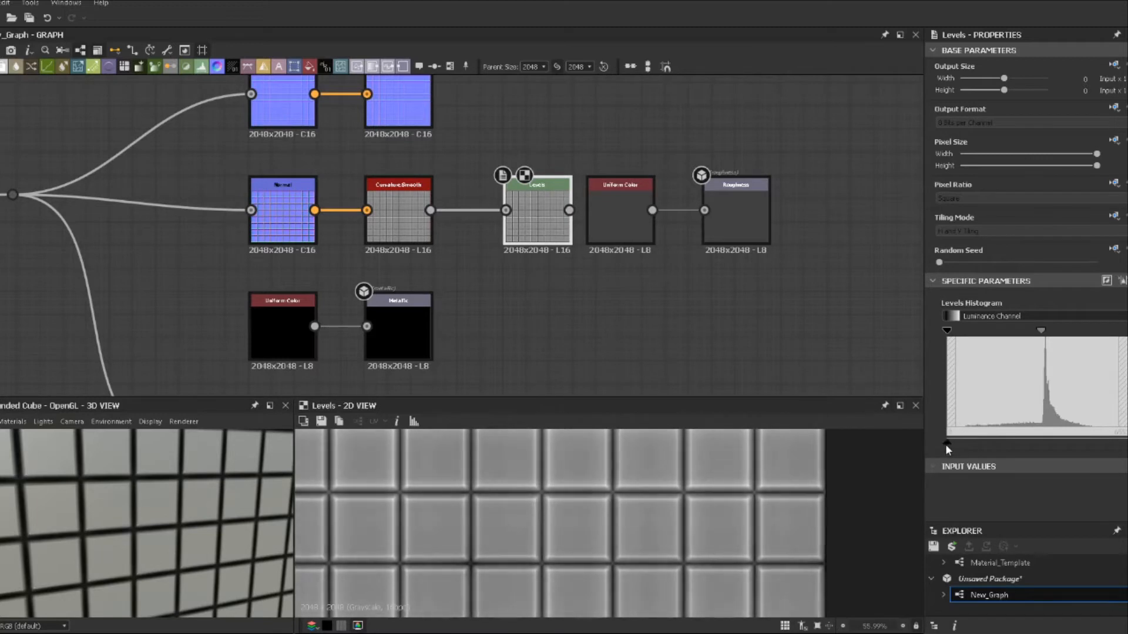
{"action": "mouse_move", "coordinate": [946, 444]}
{"action": "left_mouse_down"}
{"action": "mouse_move", "coordinate": [1084, 444]}
{"action": "mouse_move", "coordinate": [947, 443]}
{"action": "left_mouse_up"}
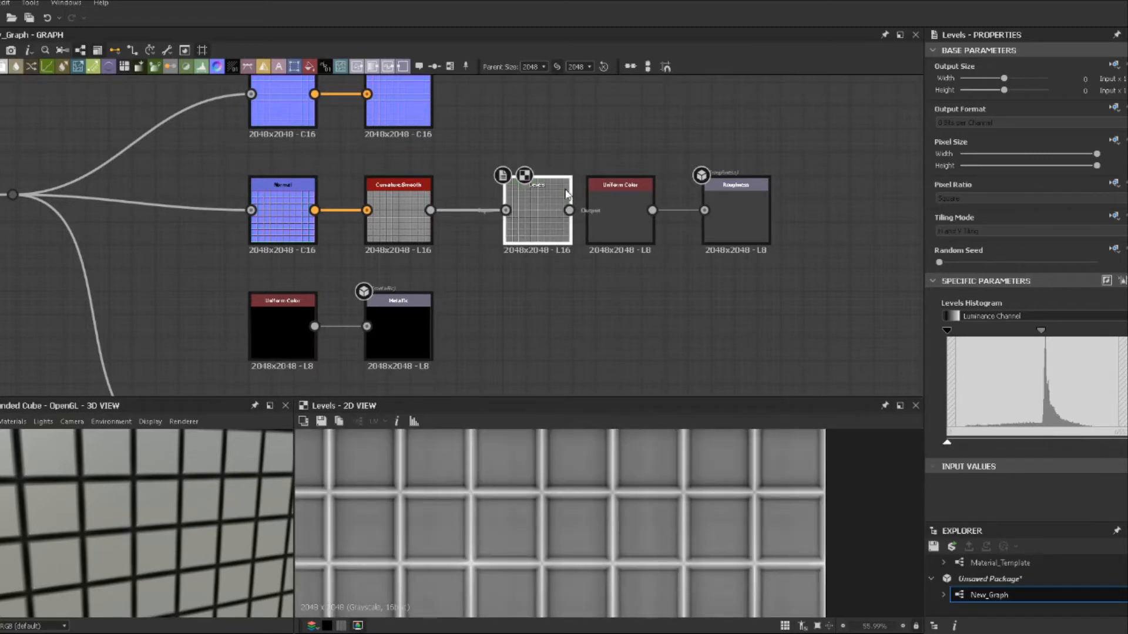
{"action": "left_click_drag", "start_coordinate": [533, 205], "coordinate": [509, 204]}
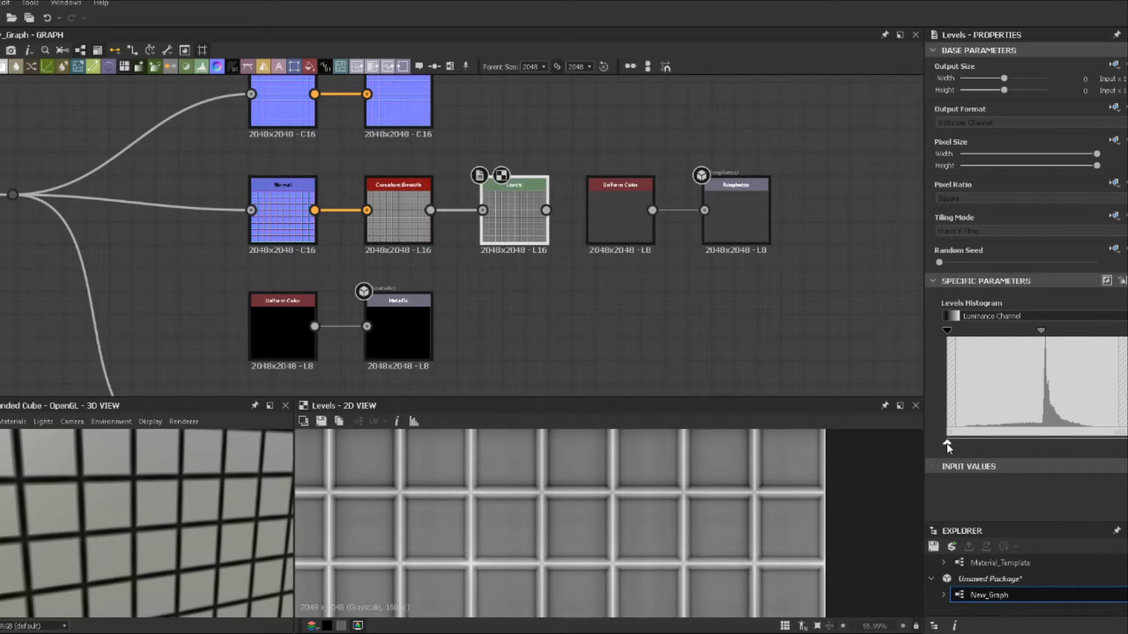
{"action": "left_click_drag", "start_coordinate": [947, 445], "coordinate": [844, 436]}
{"action": "mouse_move", "coordinate": [1127, 443]}
{"action": "left_mouse_down"}
{"action": "mouse_move", "coordinate": [1027, 441]}
{"action": "mouse_move", "coordinate": [1127, 442]}
{"action": "left_mouse_up"}
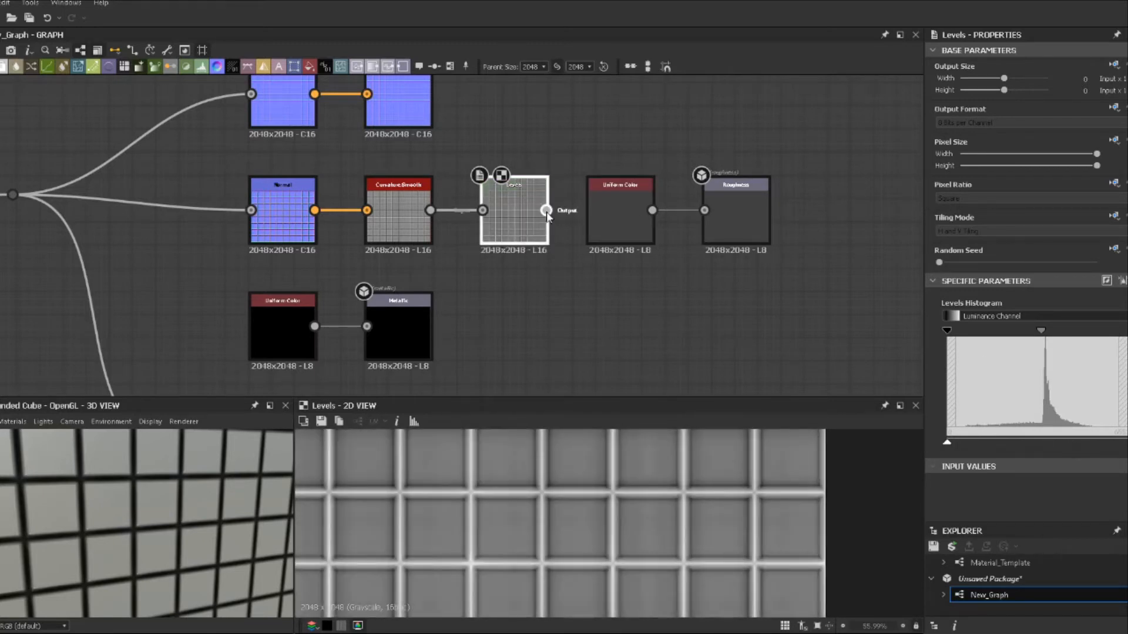
Connect the Levels node to the Roughness output, delete that output's Uniform Color node, and move Roughness closer.
{"action": "left_click_drag", "start_coordinate": [546, 210], "coordinate": [705, 210]}
{"action": "left_click", "coordinate": [608, 198]}
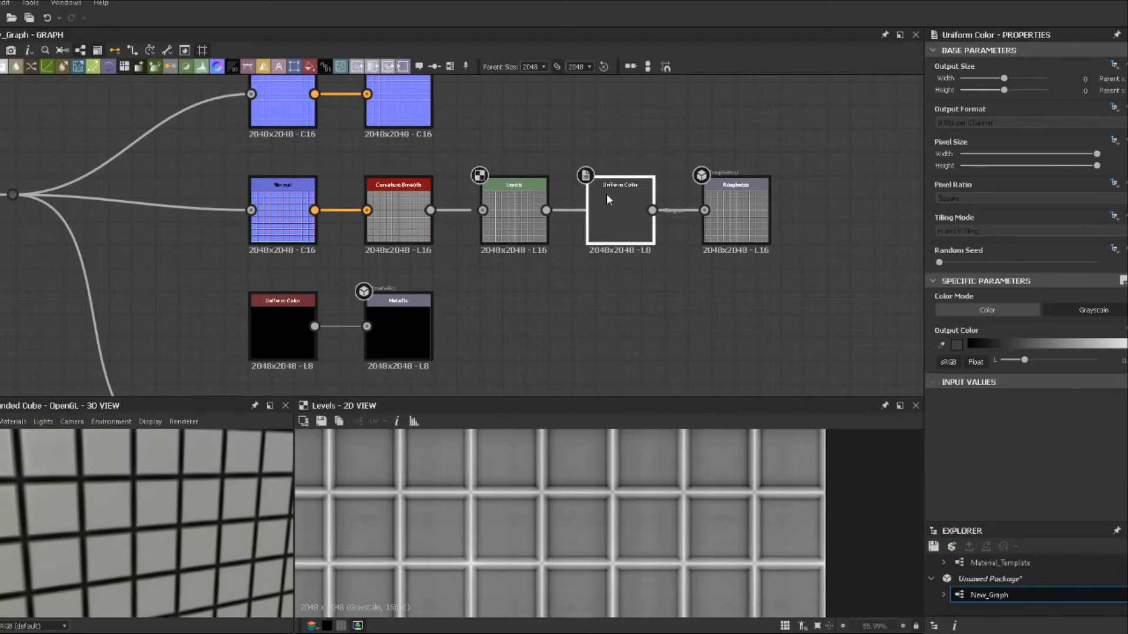
{"action": "key", "text": "Delete"}
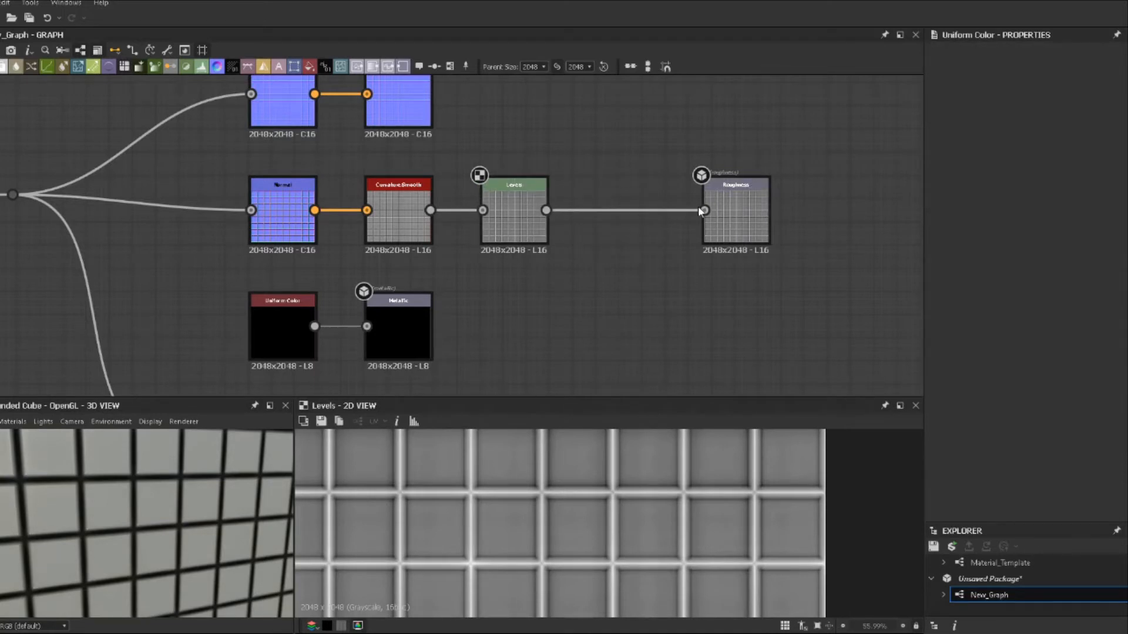
{"action": "left_click_drag", "start_coordinate": [724, 210], "coordinate": [688, 210]}
Try darker and brighter output ranges on the Levels node while checking the roughness on the 3D preview, and restore the inverted range.
{"action": "left_click", "coordinate": [515, 217]}
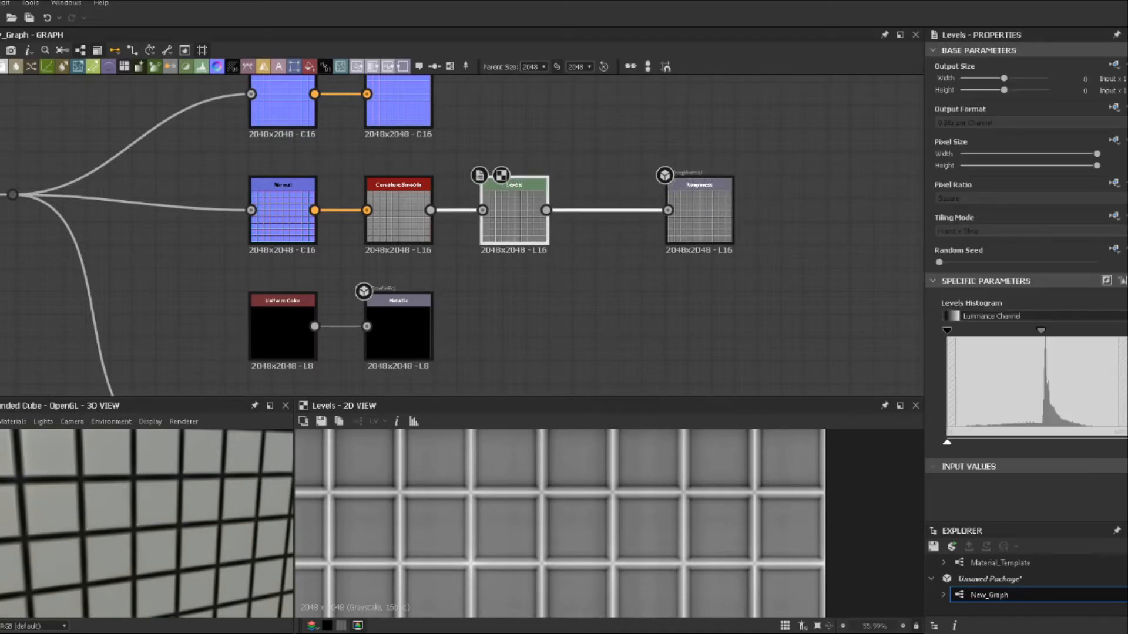
{"action": "left_click_drag", "start_coordinate": [1121, 441], "coordinate": [985, 445]}
{"action": "left_click_drag", "start_coordinate": [171, 520], "coordinate": [193, 517]}
{"action": "key", "text": "ctrl+z"}
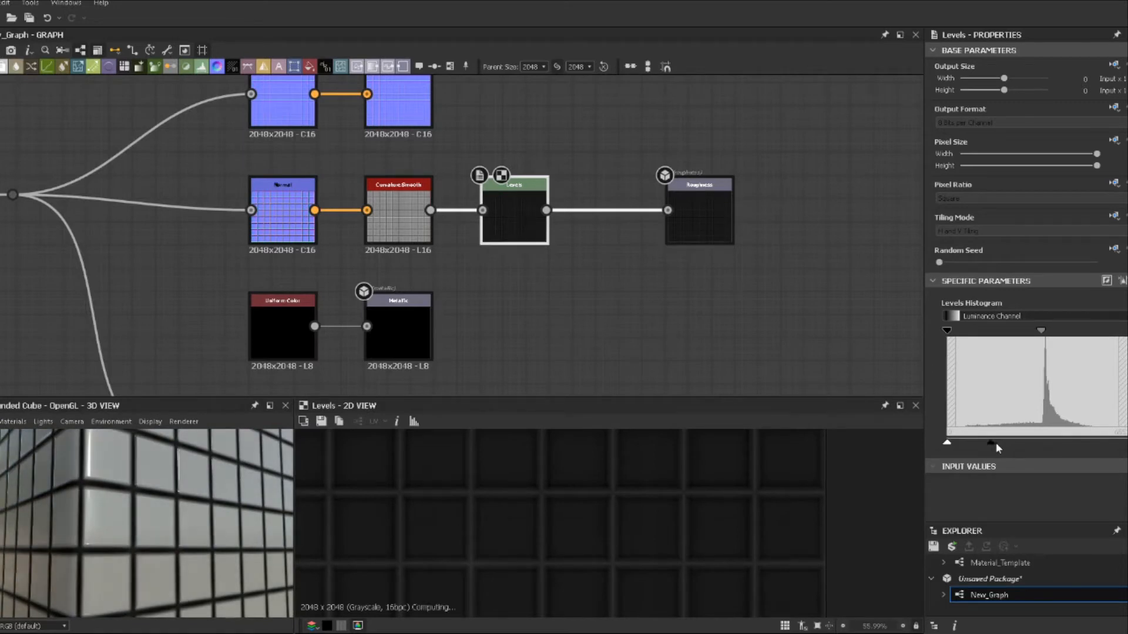
{"action": "left_click_drag", "start_coordinate": [947, 443], "coordinate": [1097, 454]}
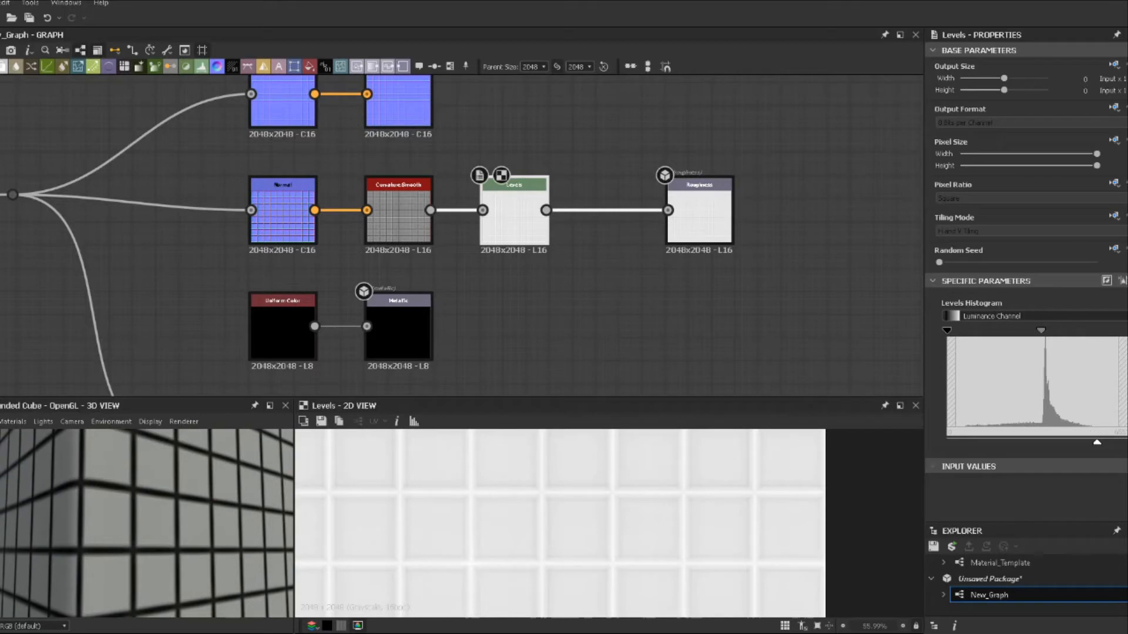
{"action": "left_click_drag", "start_coordinate": [1096, 443], "coordinate": [947, 443]}
Move the Levels and Roughness nodes together farther away from the Curvature Smooth node.
{"action": "scroll", "coordinate": [585, 261], "scroll_direction": "down", "scroll_amount": 3}
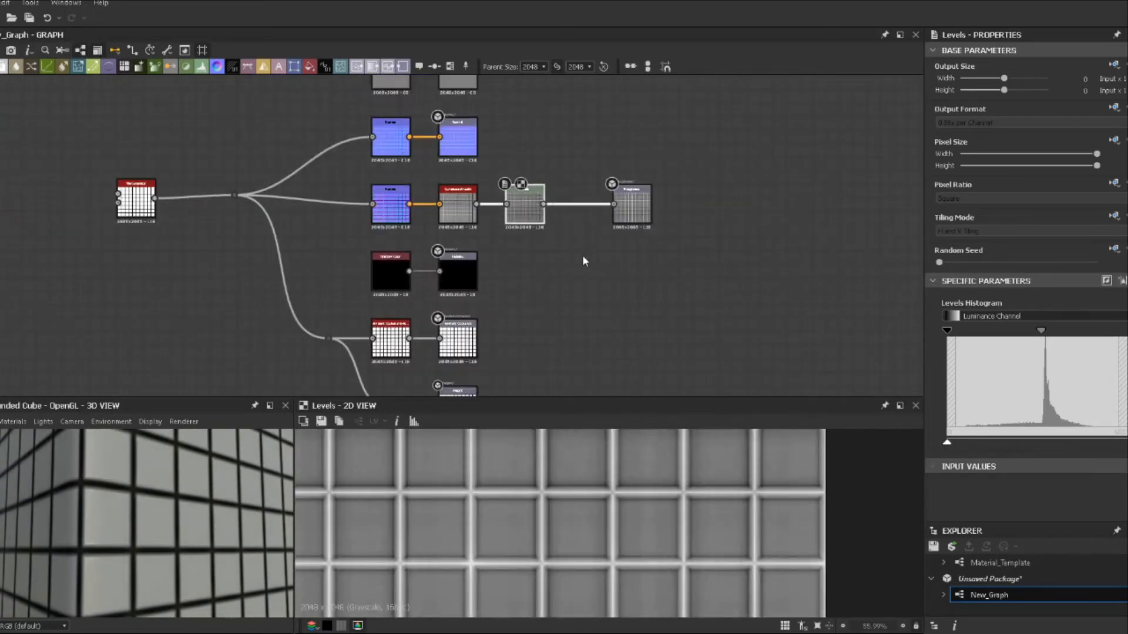
{"action": "scroll", "coordinate": [583, 257], "scroll_direction": "down", "scroll_amount": 1}
{"action": "mouse_move", "coordinate": [583, 257]}
{"action": "middle_mouse_down"}
{"action": "mouse_move", "coordinate": [635, 230]}
{"action": "mouse_move", "coordinate": [579, 247]}
{"action": "middle_mouse_up"}
{"action": "scroll", "coordinate": [633, 229], "scroll_direction": "down", "scroll_amount": 1}
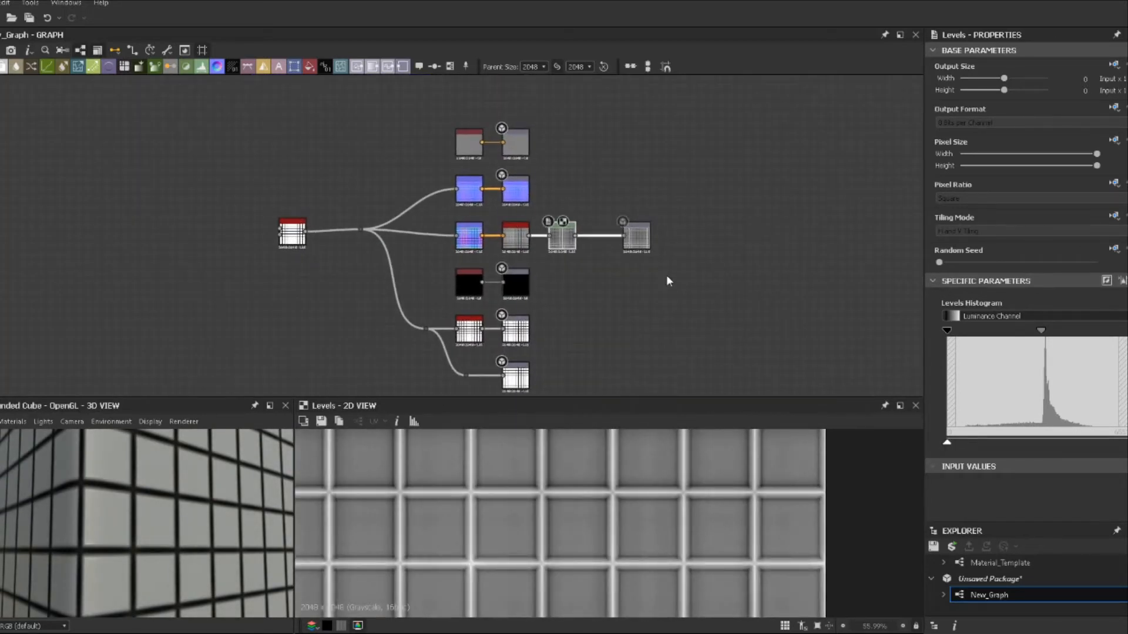
{"action": "left_click_drag", "start_coordinate": [666, 277], "coordinate": [667, 241]}
{"action": "left_click", "coordinate": [614, 288]}
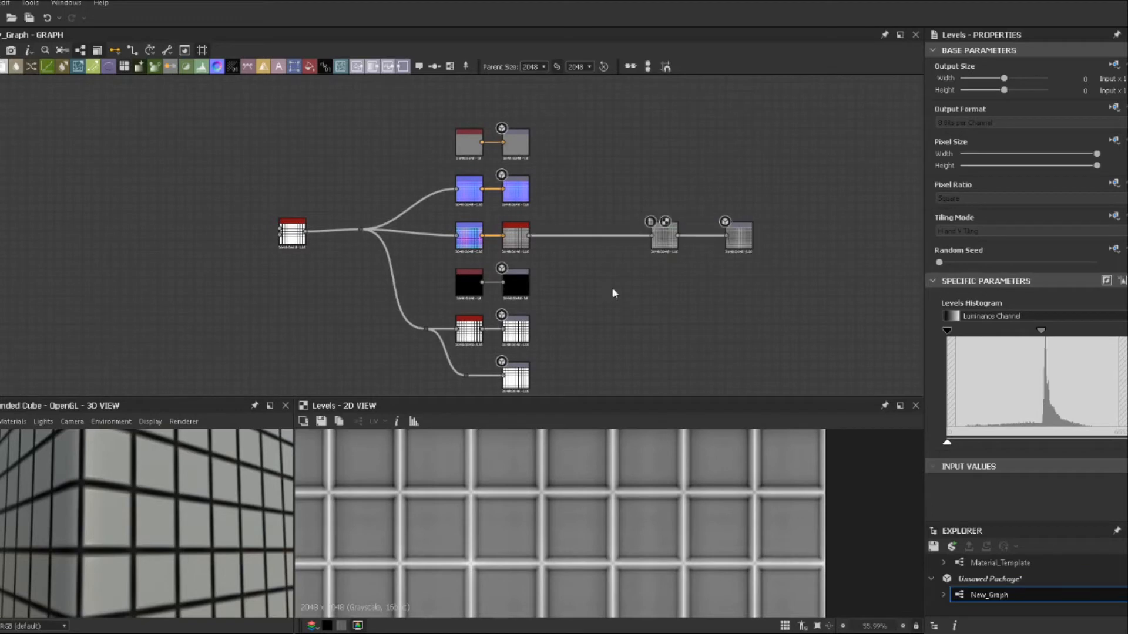
Move the first Dot node closer to the Normal nodes.
{"action": "middle_click_drag", "start_coordinate": [613, 289], "coordinate": [610, 284]}
{"action": "left_click_drag", "start_coordinate": [357, 225], "coordinate": [409, 234]}
{"action": "middle_click_drag", "start_coordinate": [425, 228], "coordinate": [408, 229]}
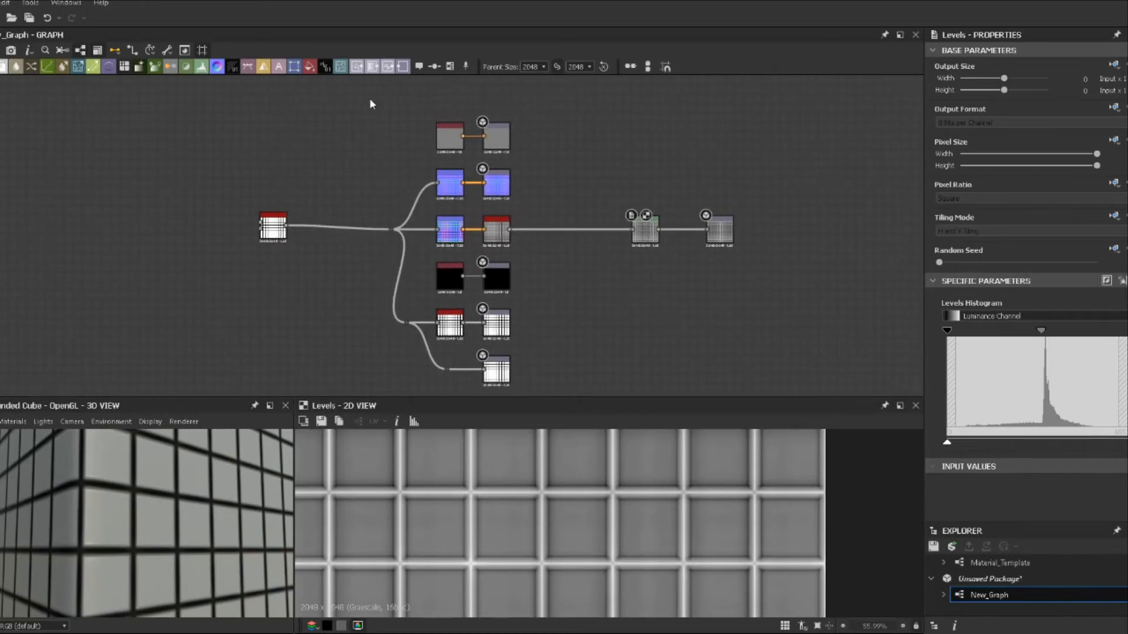
Enclose the Dot nodes and the stacked output nodes in a Frame.
{"action": "left_click_drag", "start_coordinate": [371, 104], "coordinate": [581, 397]}
{"action": "key", "text": "ctrl+f"}
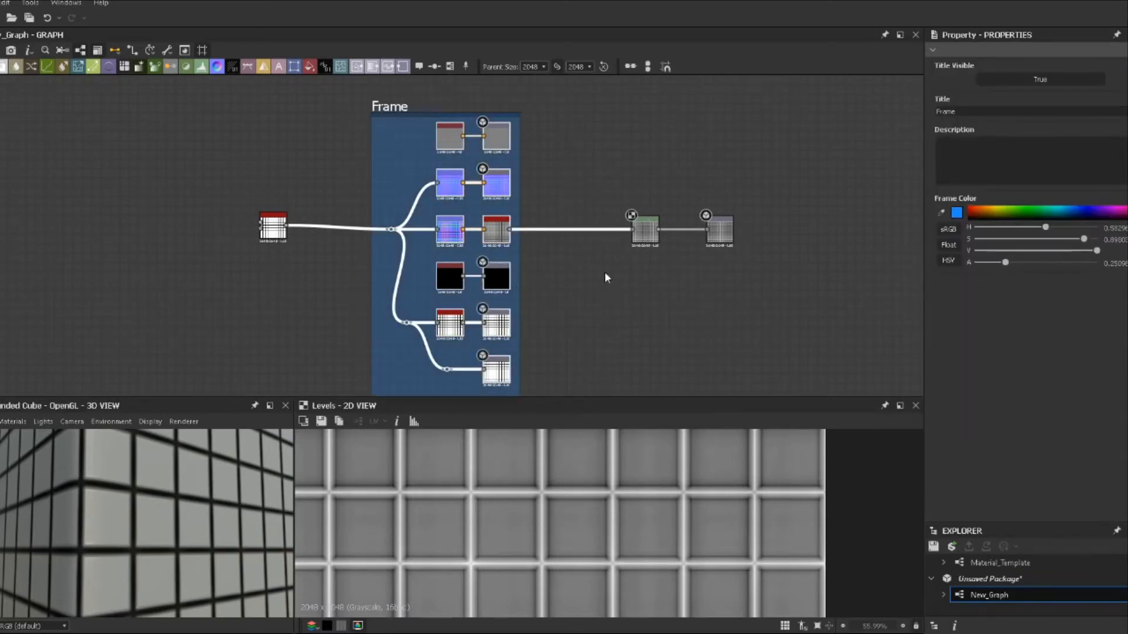
{"action": "middle_click_drag", "start_coordinate": [615, 280], "coordinate": [574, 279]}
{"action": "scroll", "coordinate": [581, 274], "scroll_direction": "down", "scroll_amount": 2}
{"action": "scroll", "coordinate": [572, 279], "scroll_direction": "up", "scroll_amount": 1}
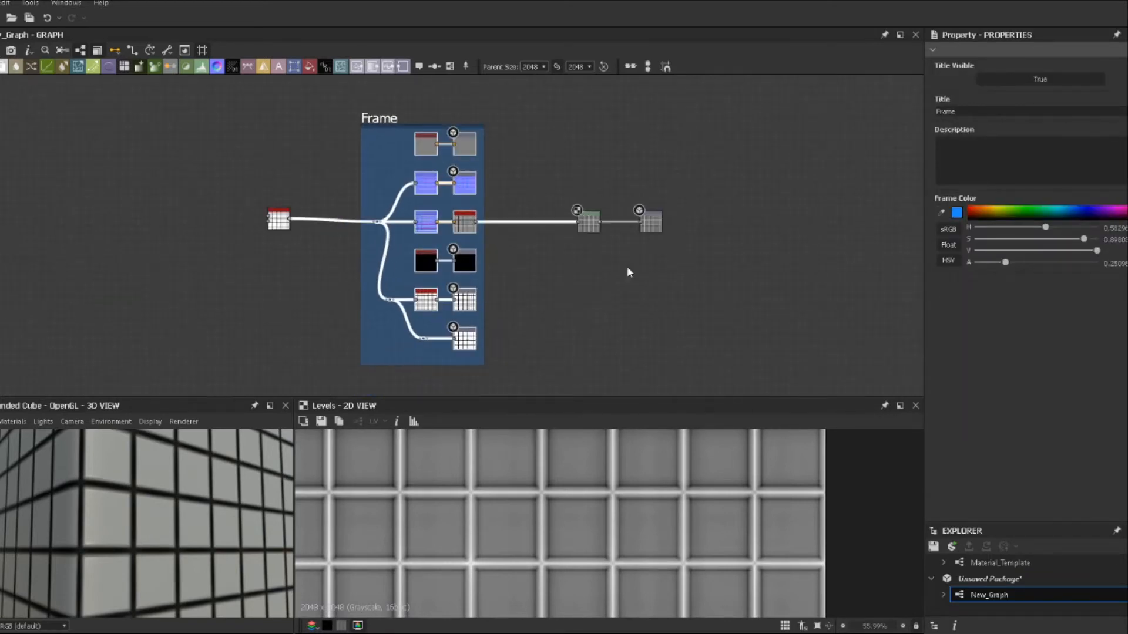
Color the frame purple and title it "Outputs".
{"action": "left_click", "coordinate": [1107, 210]}
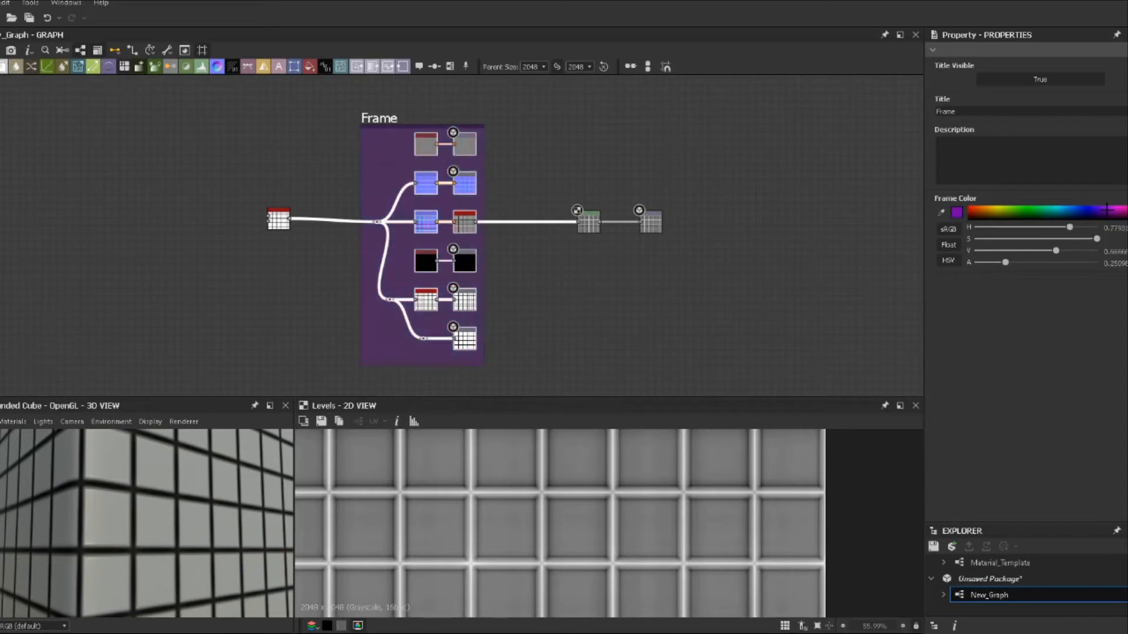
{"action": "double_click", "coordinate": [998, 112]}
{"action": "type", "text": "Outputs"}
{"action": "key", "text": "Return"}
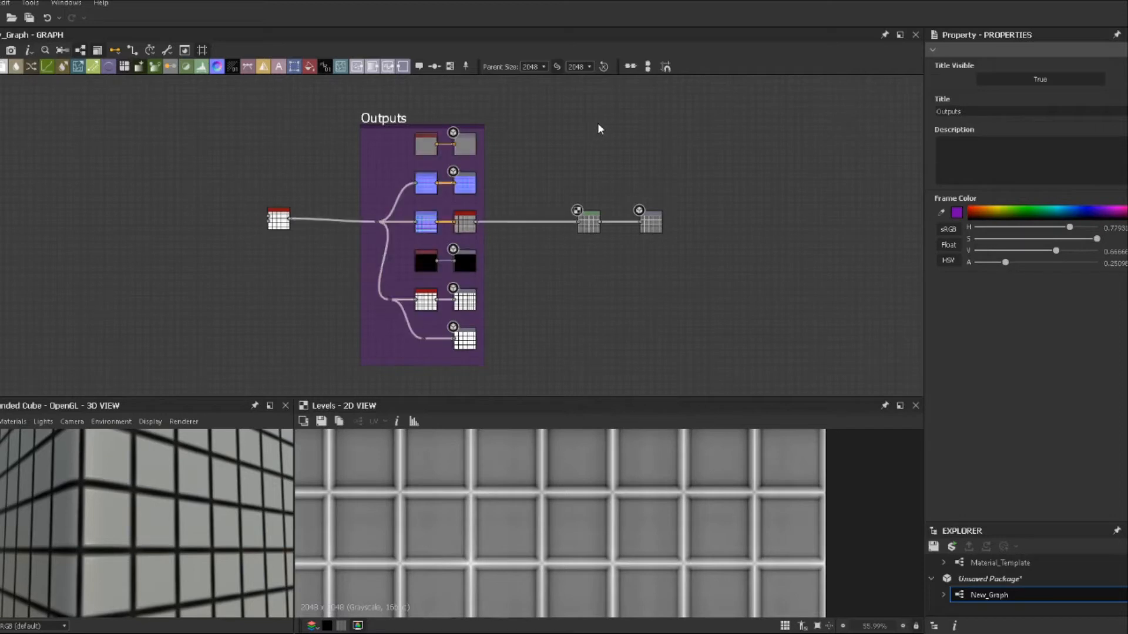
{"action": "middle_click_drag", "start_coordinate": [597, 125], "coordinate": [574, 139]}
{"action": "key", "text": "ctrl+s"}
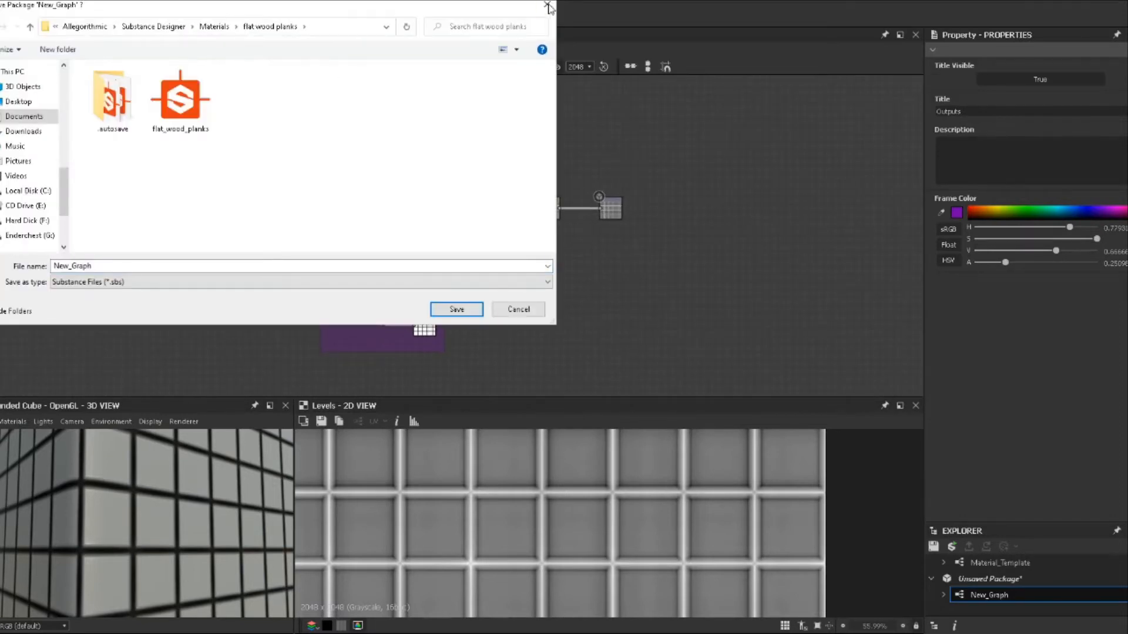
{"action": "left_click", "coordinate": [546, 4]}
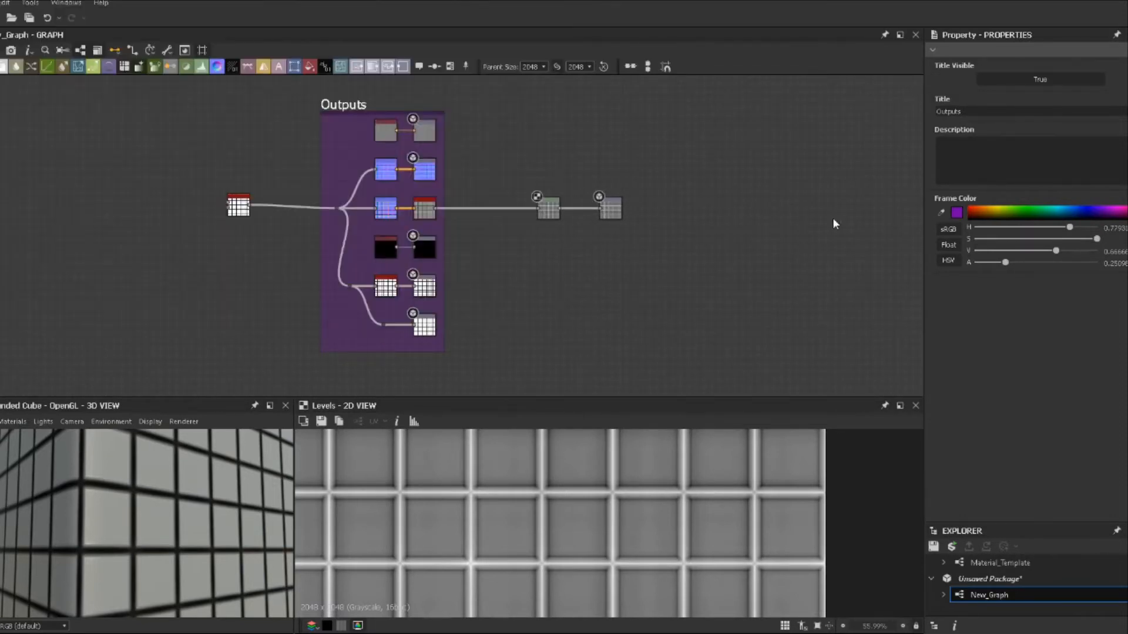
Move the tile pattern source node farther away from the Outputs frame.
{"action": "middle_click_drag", "start_coordinate": [502, 149], "coordinate": [496, 170]}
{"action": "scroll", "coordinate": [227, 226], "scroll_direction": "up", "scroll_amount": 3}
{"action": "left_click_drag", "start_coordinate": [228, 225], "coordinate": [148, 230]}
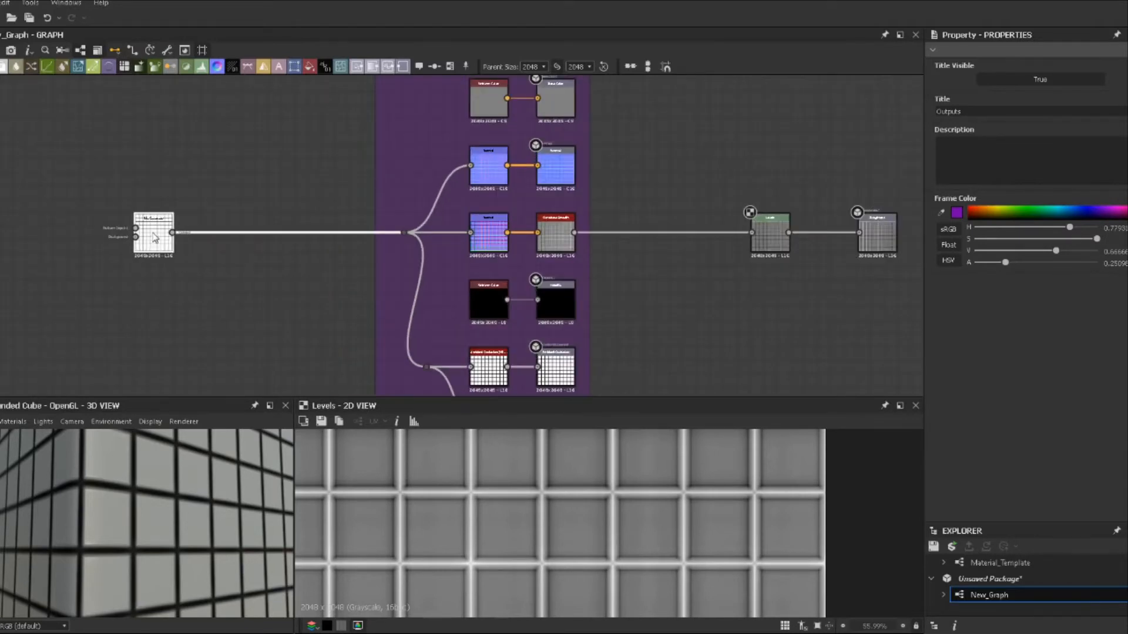
{"action": "middle_click_drag", "start_coordinate": [470, 289], "coordinate": [382, 273]}
{"action": "scroll", "coordinate": [402, 254], "scroll_direction": "down", "scroll_amount": 3}
{"action": "middle_click_drag", "start_coordinate": [501, 203], "coordinate": [449, 174]}
{"action": "scroll", "coordinate": [448, 164], "scroll_direction": "up", "scroll_amount": 1}
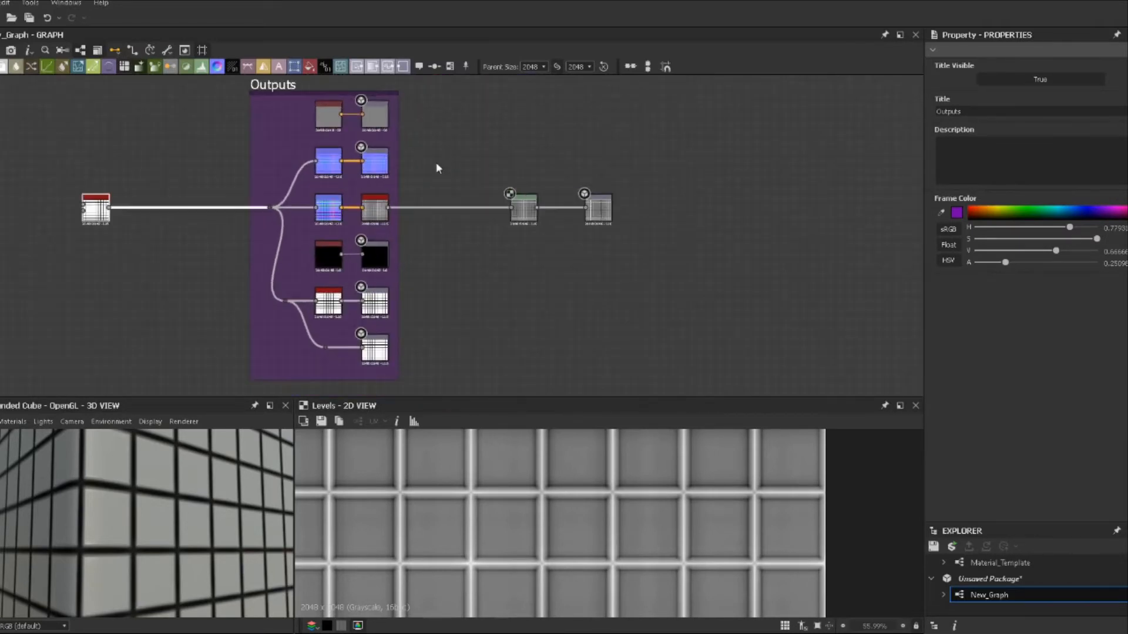
{"action": "left_click", "coordinate": [433, 258]}
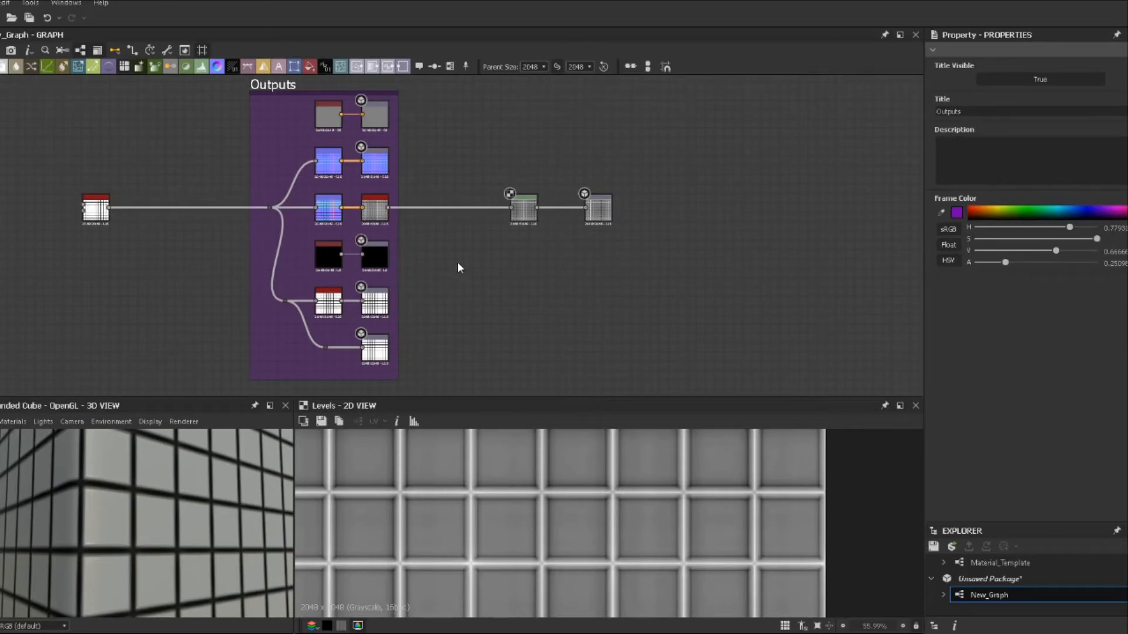
Move the Levels node closer to the Outputs frame.
{"action": "scroll", "coordinate": [499, 242], "scroll_direction": "up", "scroll_amount": 2}
{"action": "left_click_drag", "start_coordinate": [532, 202], "coordinate": [441, 189]}
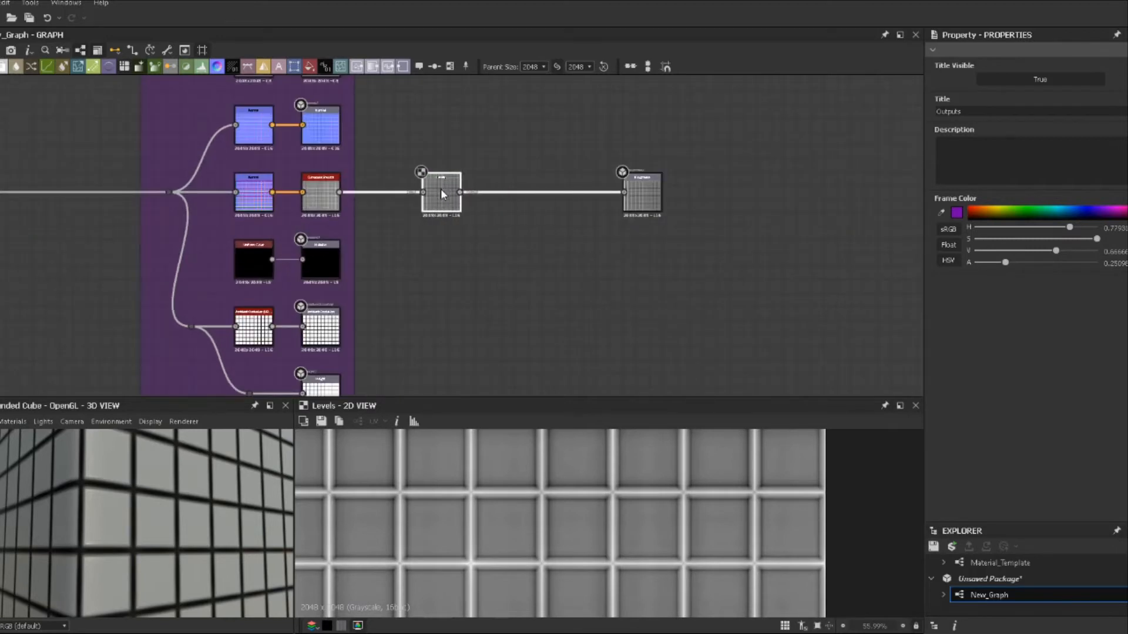
{"action": "left_click_drag", "start_coordinate": [395, 148], "coordinate": [481, 239]}
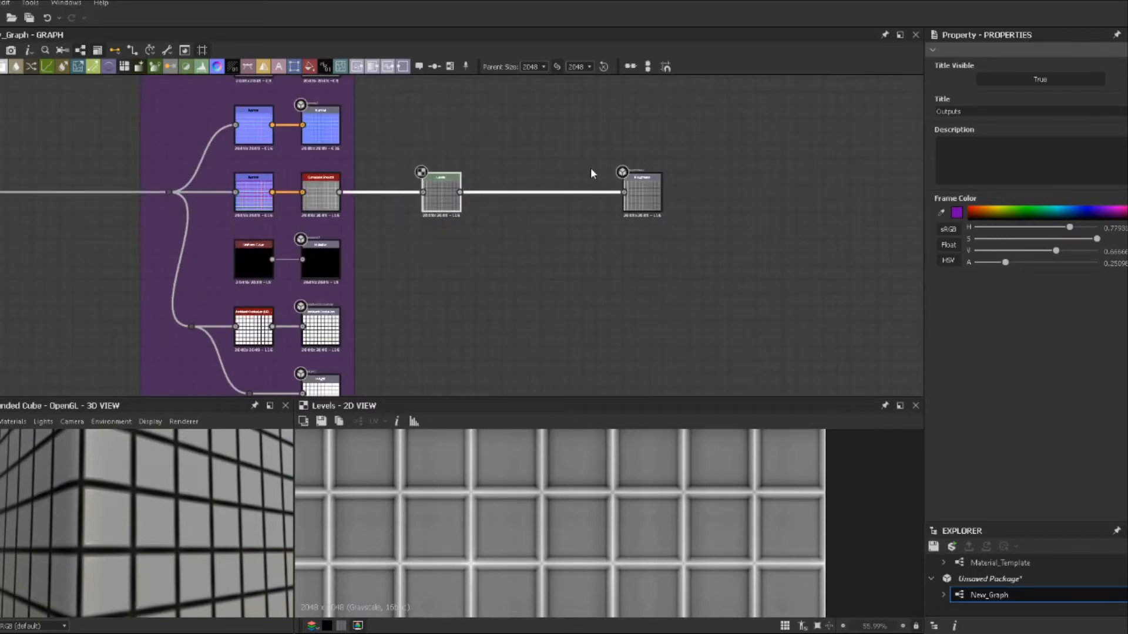
Enclose the Roughness output node and the Levels node in separate Frames and color both orange-brown.
{"action": "left_click_drag", "start_coordinate": [616, 151], "coordinate": [776, 298]}
{"action": "key", "text": "ctrl+f"}
{"action": "left_click", "coordinate": [980, 210]}
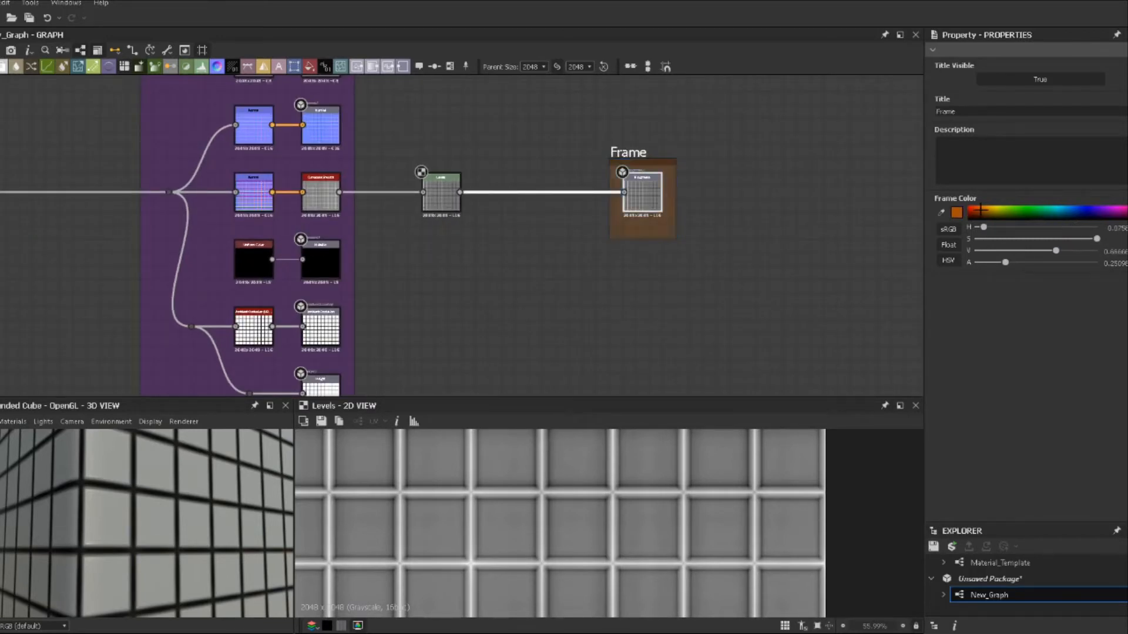
{"action": "left_click_drag", "start_coordinate": [391, 154], "coordinate": [486, 262]}
{"action": "key", "text": "ctrl+f"}
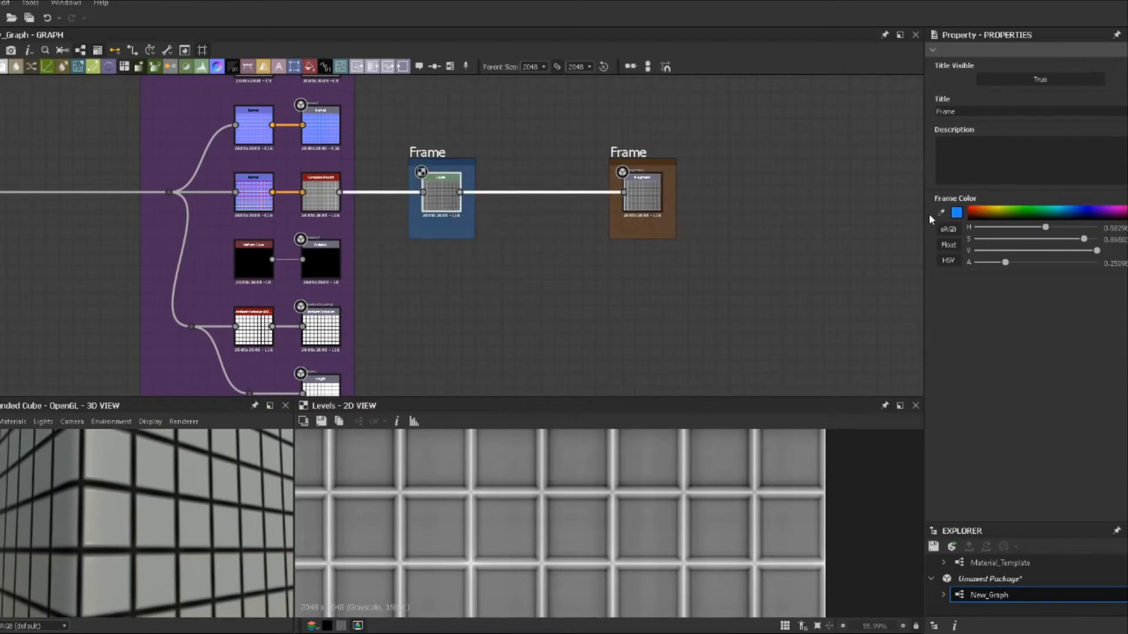
{"action": "left_click", "coordinate": [978, 211]}
Title the frame around the Roughness output node "roughness output".
{"action": "left_click", "coordinate": [661, 163]}
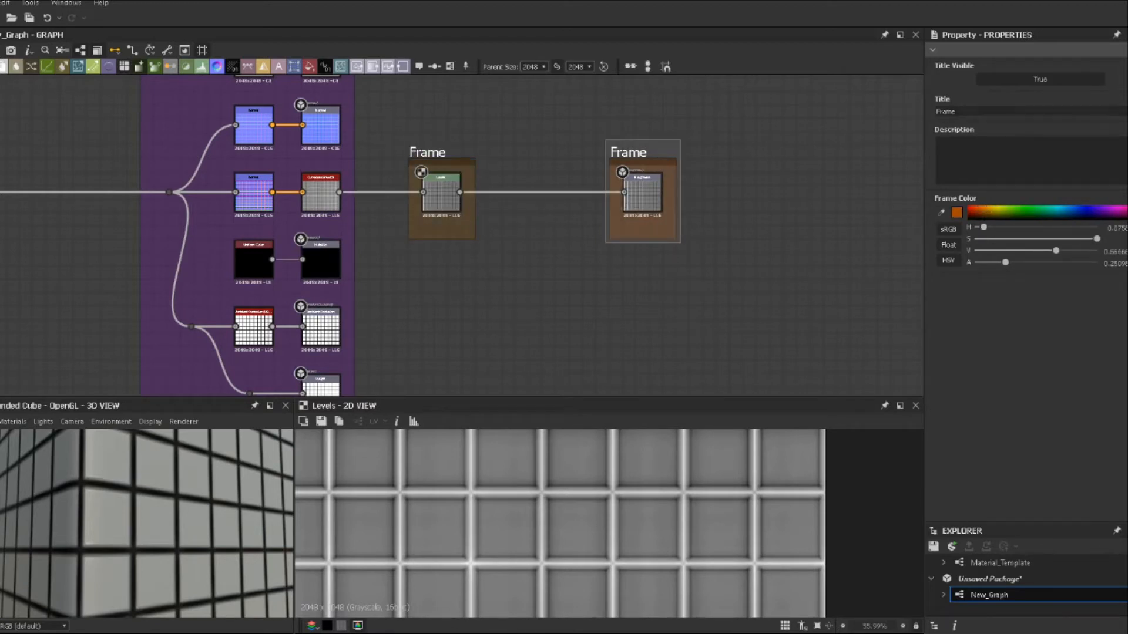
{"action": "left_click_drag", "start_coordinate": [959, 112], "coordinate": [858, 93]}
{"action": "type", "text": "roughness output"}
{"action": "key", "text": "Return"}
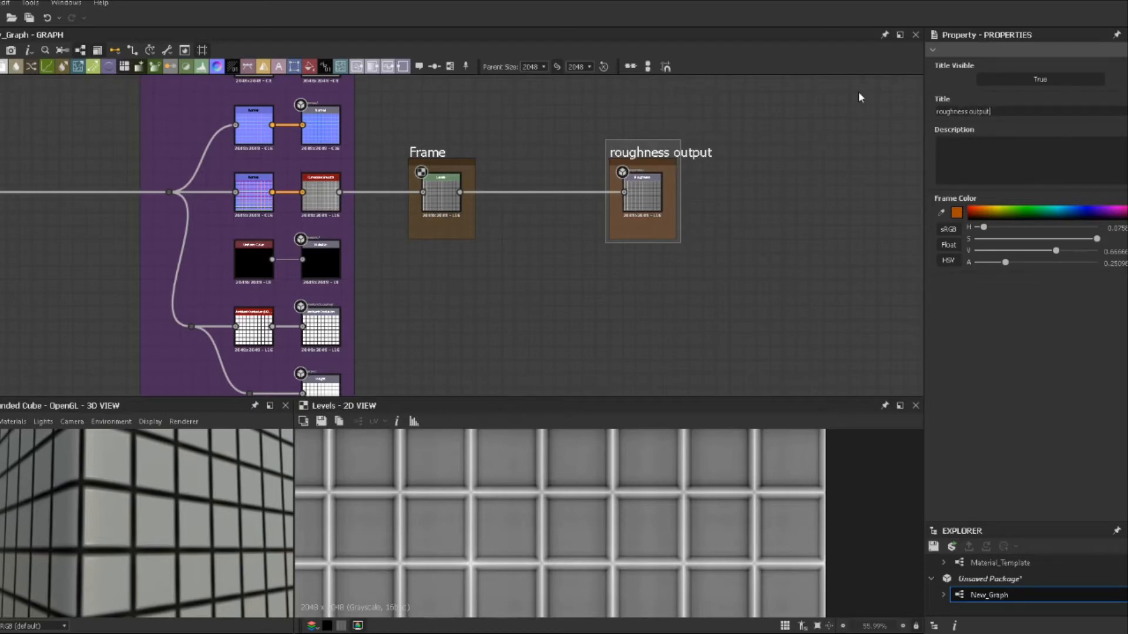
Title the frame around the Levels node "Base roughness".
{"action": "left_click", "coordinate": [421, 147]}
{"action": "left_click_drag", "start_coordinate": [956, 111], "coordinate": [881, 102]}
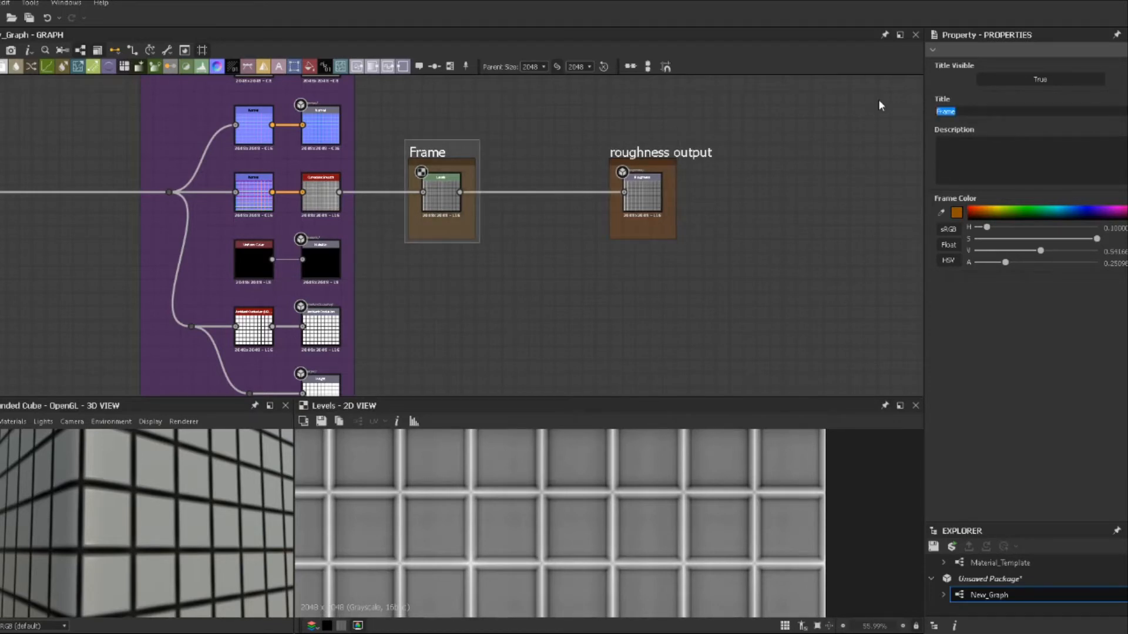
{"action": "type", "text": "Base roughness"}
{"action": "key", "text": "Return"}
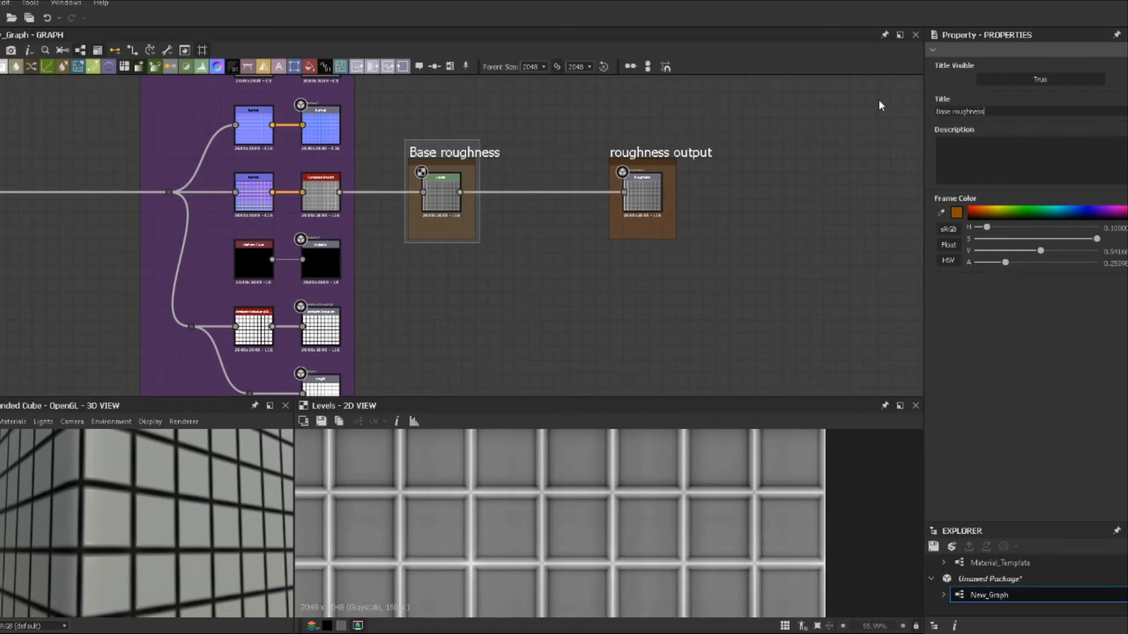
{"action": "left_click", "coordinate": [561, 291]}
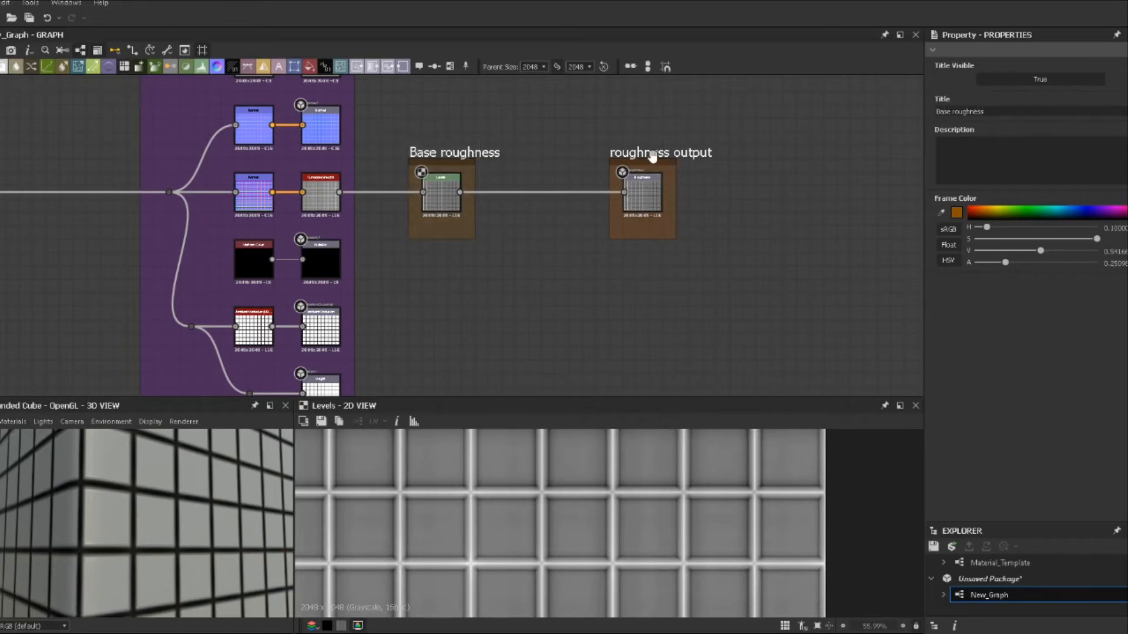
Move the roughness output frame much farther away from the Base roughness frame.
{"action": "mouse_move", "coordinate": [648, 156]}
{"action": "left_mouse_down"}
{"action": "mouse_move", "coordinate": [668, 156]}
{"action": "mouse_move", "coordinate": [658, 156]}
{"action": "left_mouse_up"}
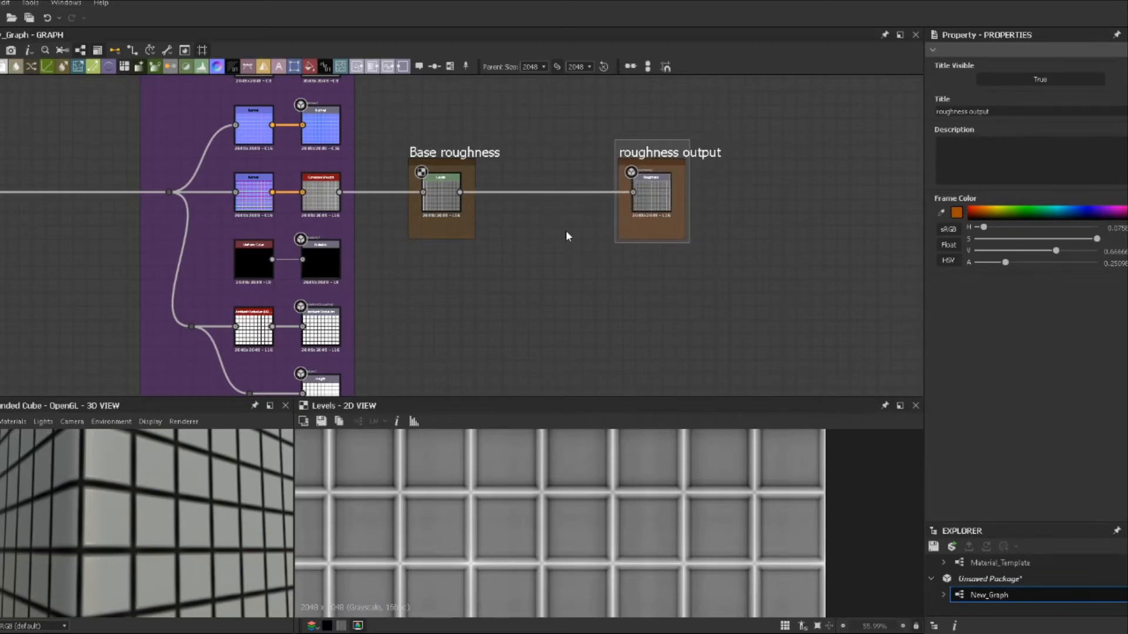
{"action": "left_click", "coordinate": [555, 265]}
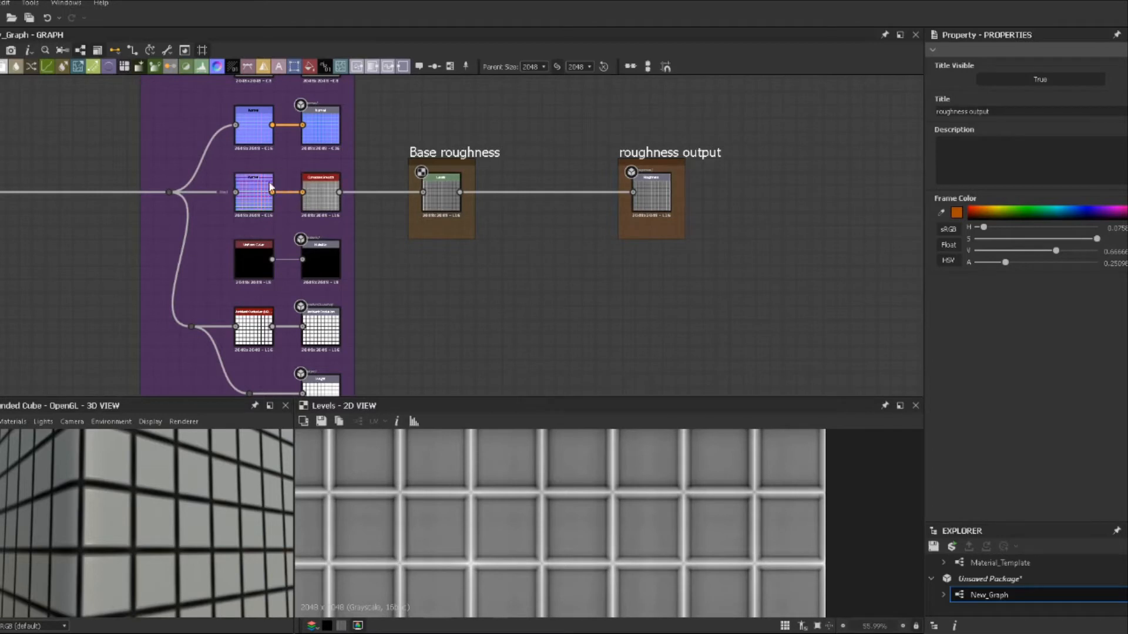
{"action": "left_click_drag", "start_coordinate": [657, 156], "coordinate": [870, 157]}
Insert a Blend node between Base roughness and roughness output, and connect Grunge Map 001 to its opacity input.
{"action": "left_click", "coordinate": [629, 193]}
{"action": "key", "text": "b"}
{"action": "key", "text": "space"}
{"action": "type", "text": "grun"}
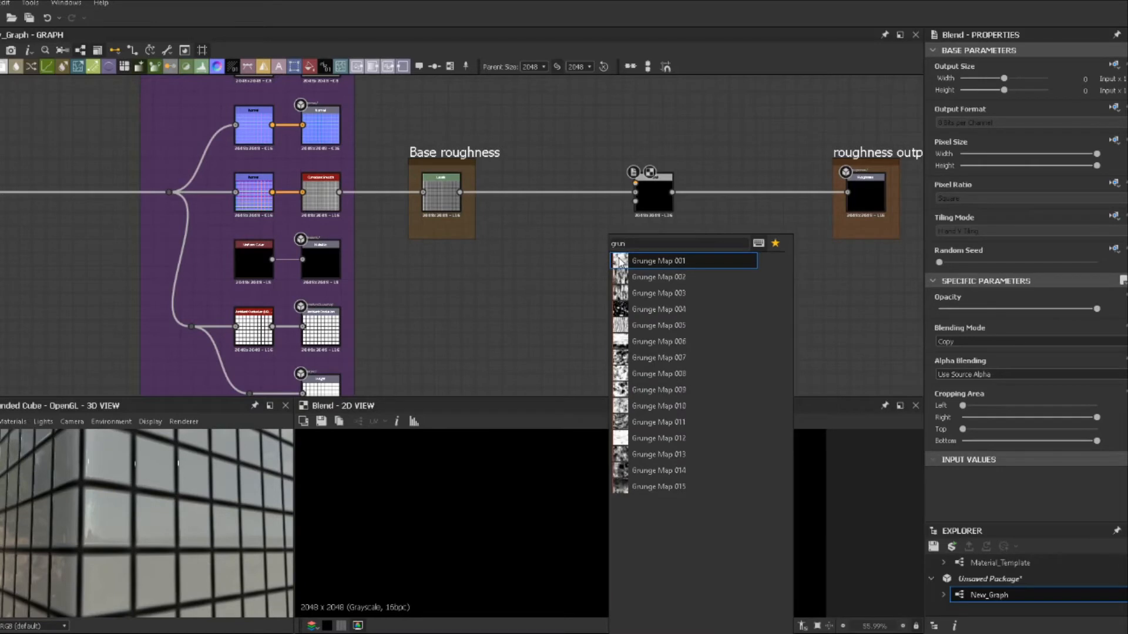
{"action": "left_click", "coordinate": [624, 261]}
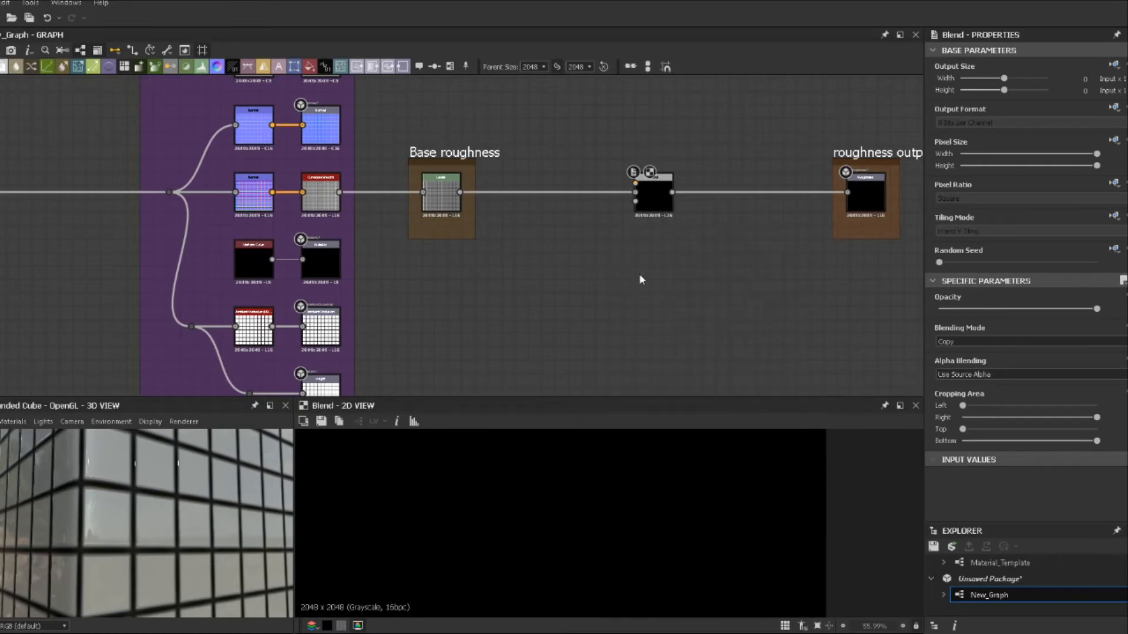
{"action": "left_click_drag", "start_coordinate": [608, 247], "coordinate": [636, 202]}
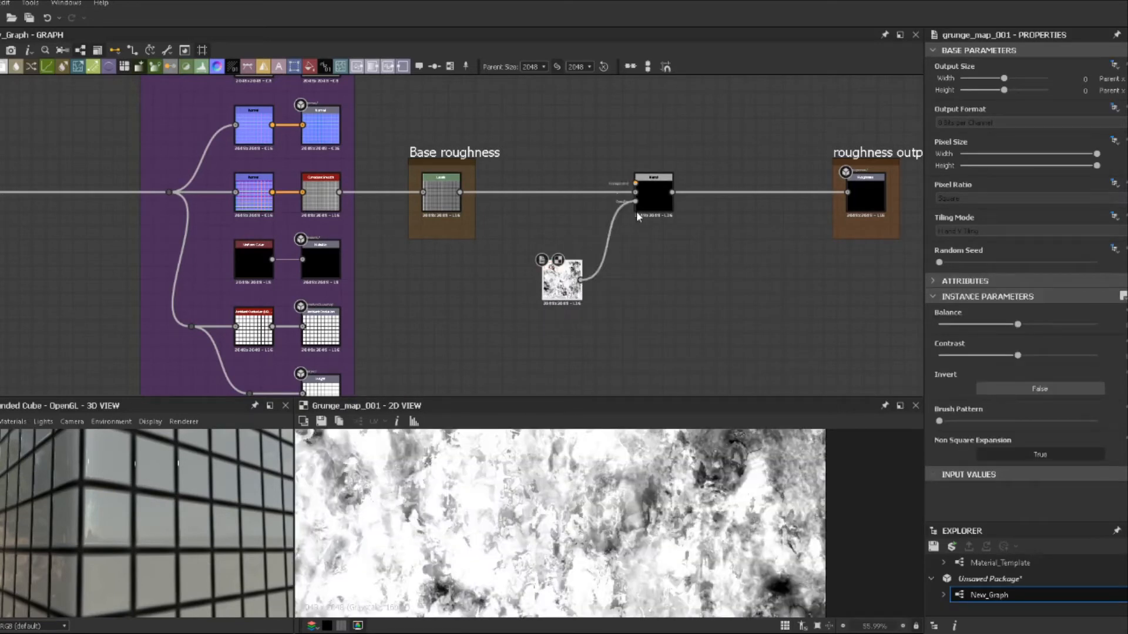
Add a second Levels node between the Base roughness Levels output and the Blend node's foreground input.
{"action": "left_click_drag", "start_coordinate": [460, 192], "coordinate": [638, 179]}
{"action": "left_click", "coordinate": [605, 153]}
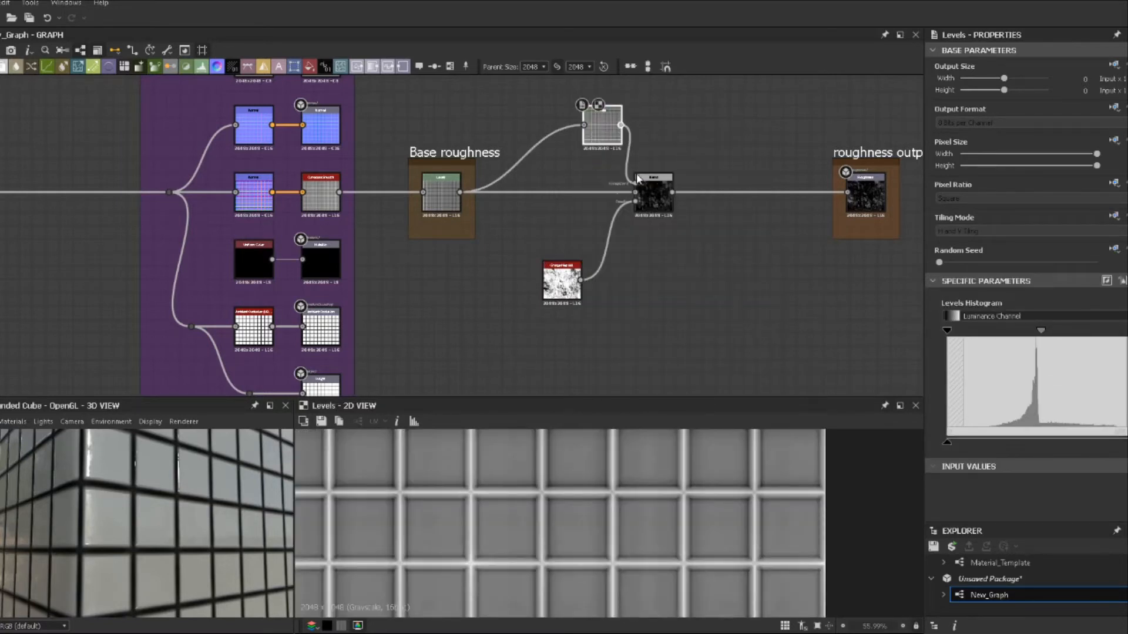
{"action": "left_click_drag", "start_coordinate": [604, 140], "coordinate": [578, 153]}
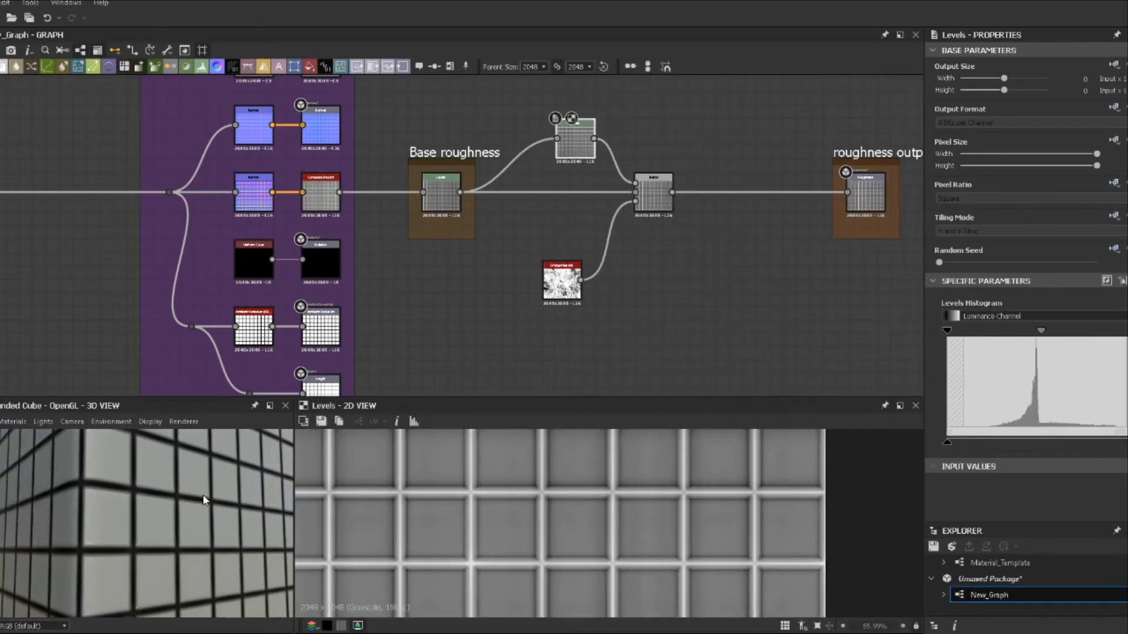
Darken the new Levels node by lowering its output white level and preview the Blend node's result.
{"action": "left_click_drag", "start_coordinate": [1126, 441], "coordinate": [1010, 442]}
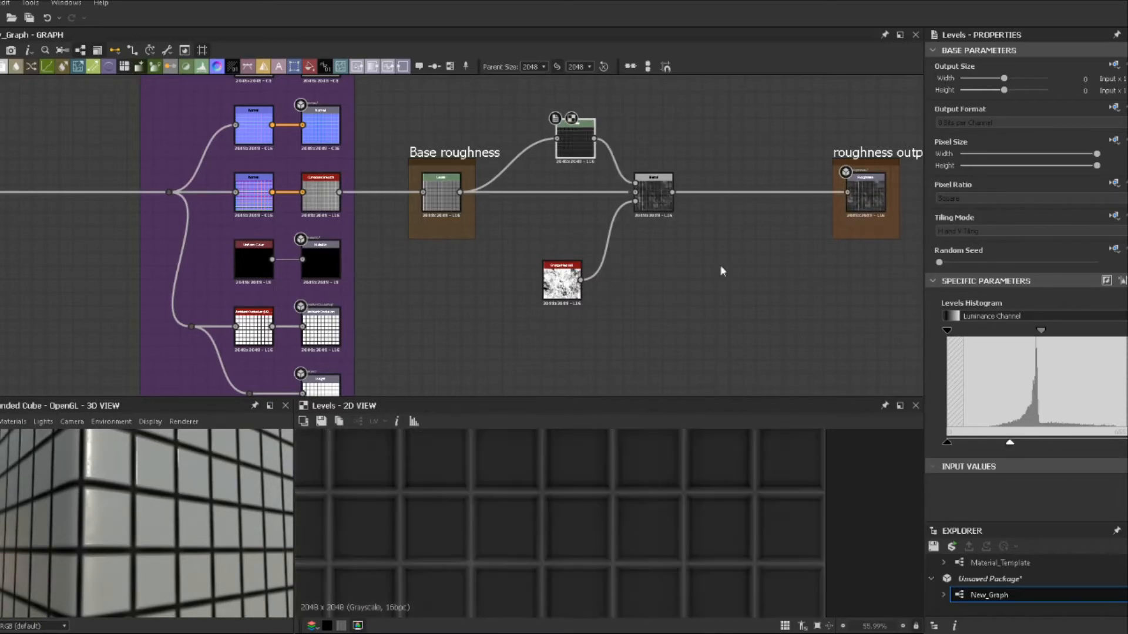
{"action": "double_click", "coordinate": [661, 194]}
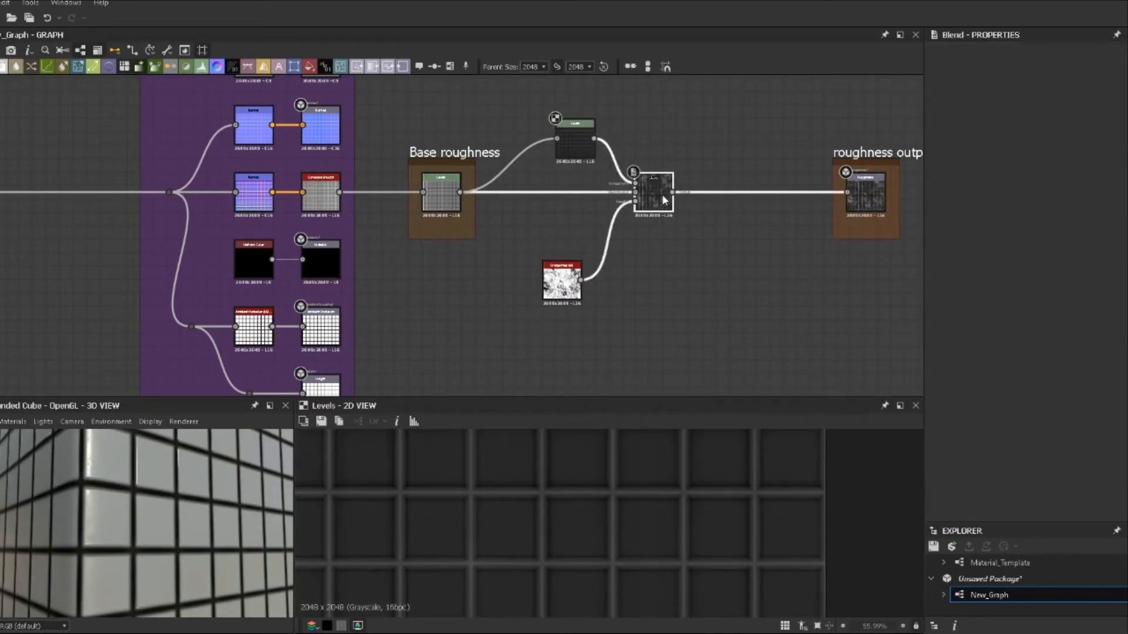
{"action": "scroll", "coordinate": [621, 555], "scroll_direction": "down", "scroll_amount": 3}
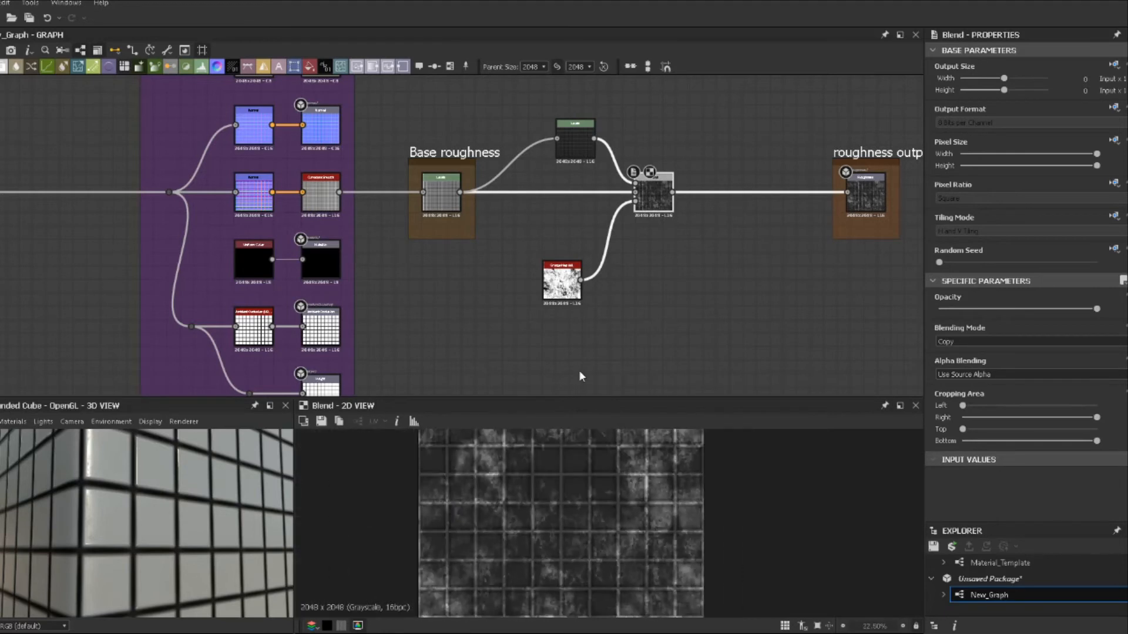
Enclose the new Levels, Grunge Map 001 and Blend nodes in an orange-brown Frame titled "grunge".
{"action": "left_click_drag", "start_coordinate": [660, 330], "coordinate": [537, 112]}
{"action": "key", "text": "ctrl+f"}
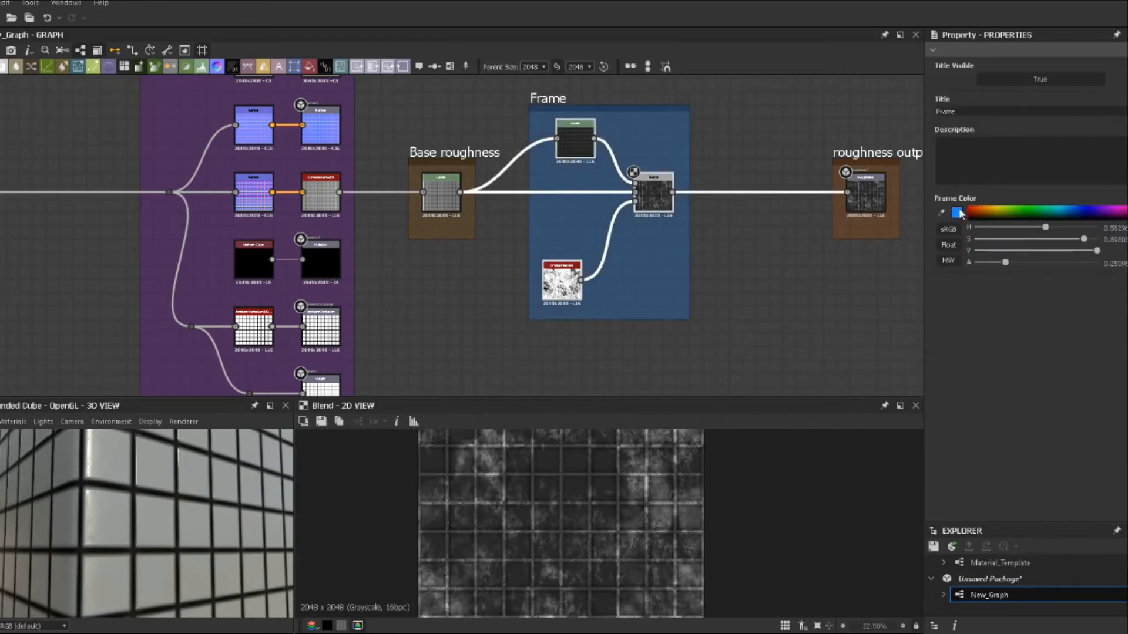
{"action": "left_click", "coordinate": [982, 212]}
{"action": "left_click", "coordinate": [977, 113]}
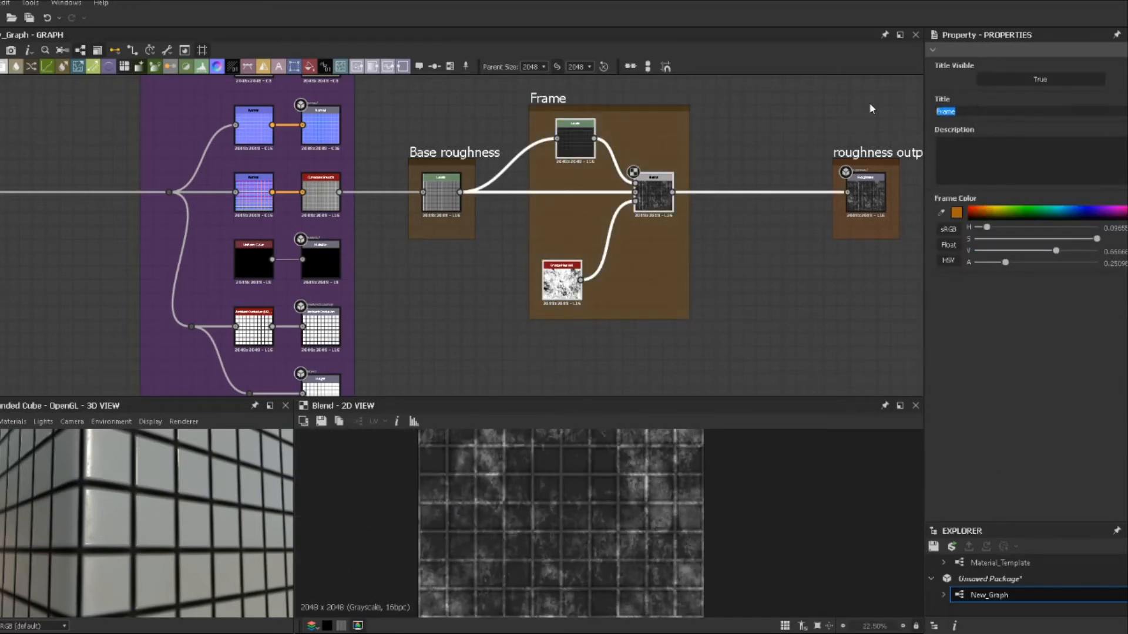
{"action": "type", "text": "grunge"}
Route the Base roughness links through a Dot node at the grunge frame's edge, aligned with the main link.
{"action": "left_click", "coordinate": [506, 213]}
{"action": "key", "text": "space"}
{"action": "type", "text": "dot"}
{"action": "left_click", "coordinate": [533, 239]}
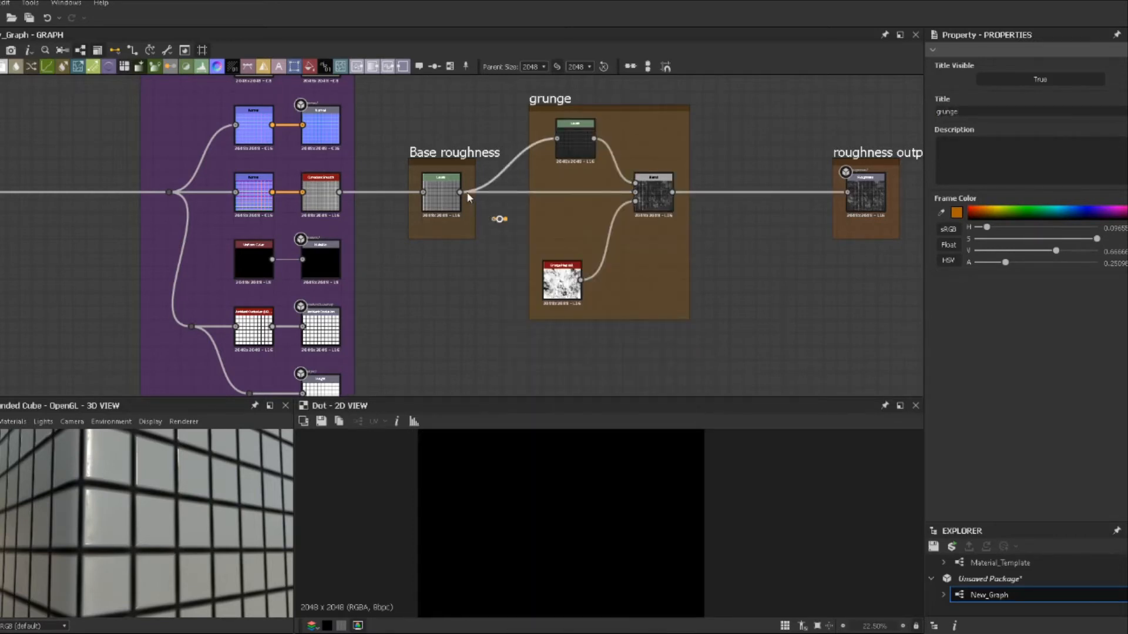
{"action": "left_click_drag", "start_coordinate": [461, 193], "coordinate": [540, 200], "text": "shift"}
{"action": "left_click_drag", "start_coordinate": [575, 138], "coordinate": [601, 135]}
{"action": "left_click_drag", "start_coordinate": [541, 200], "coordinate": [541, 193]}
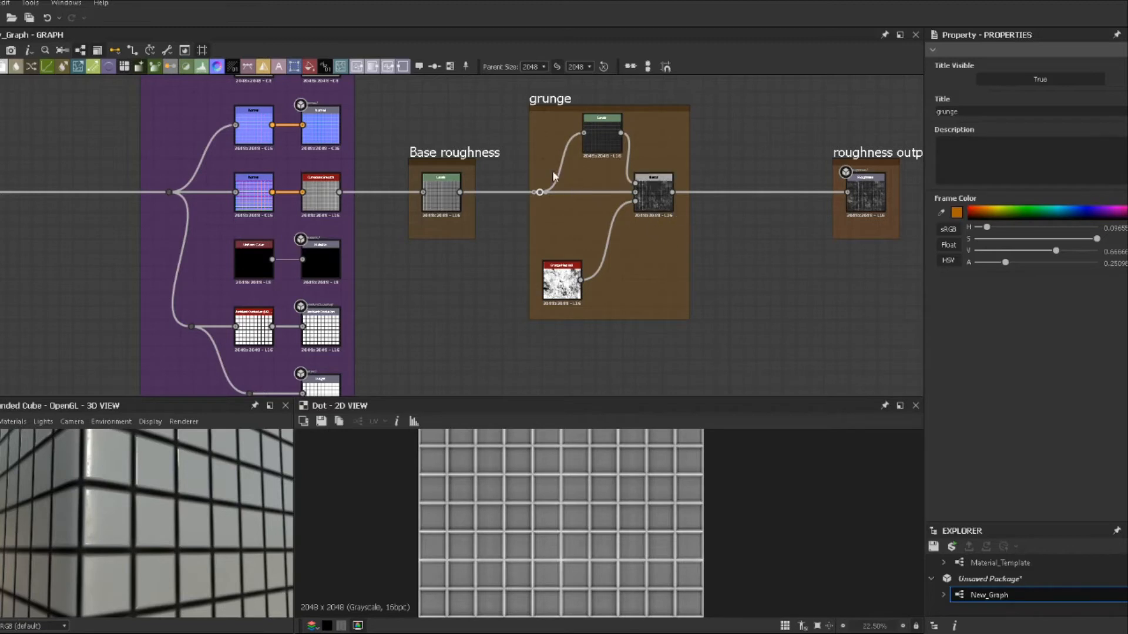
Connect Base roughness directly to the roughness output and delete the grunge frame with its nodes.
{"action": "scroll", "coordinate": [585, 157], "scroll_direction": "down", "scroll_amount": 1}
{"action": "left_click_drag", "start_coordinate": [543, 187], "coordinate": [806, 185], "text": "shift"}
{"action": "left_click_drag", "start_coordinate": [631, 117], "coordinate": [720, 246]}
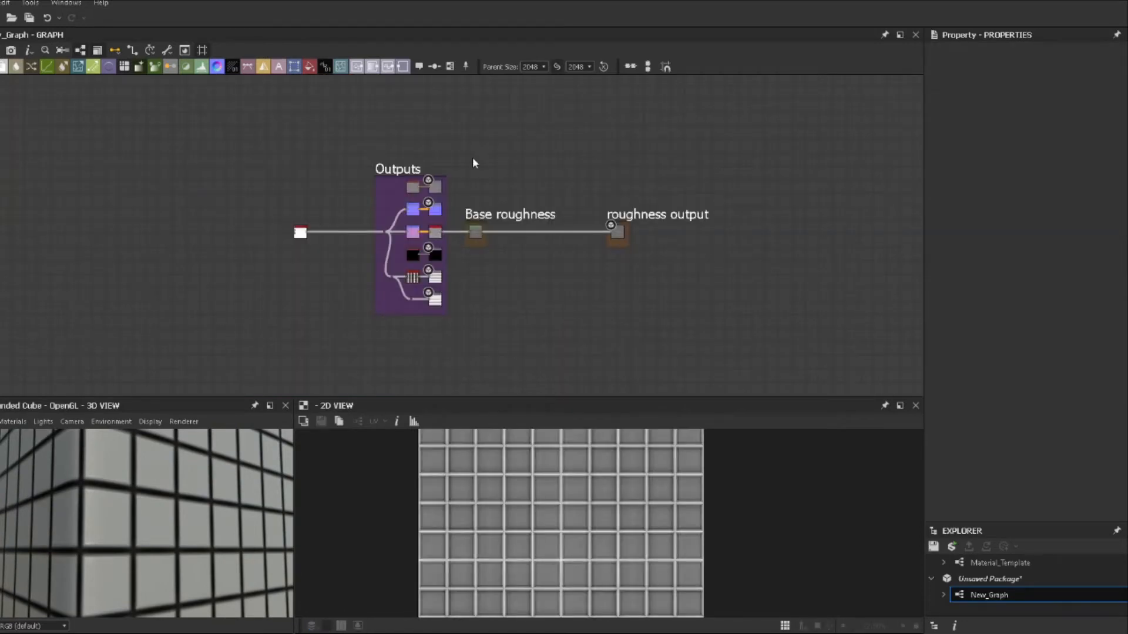
Move the Uniform Color and Base Color output pair above the Outputs frame and shrink the frame to fit the remaining nodes.
{"action": "scroll", "coordinate": [470, 164], "scroll_direction": "up", "scroll_amount": 3}
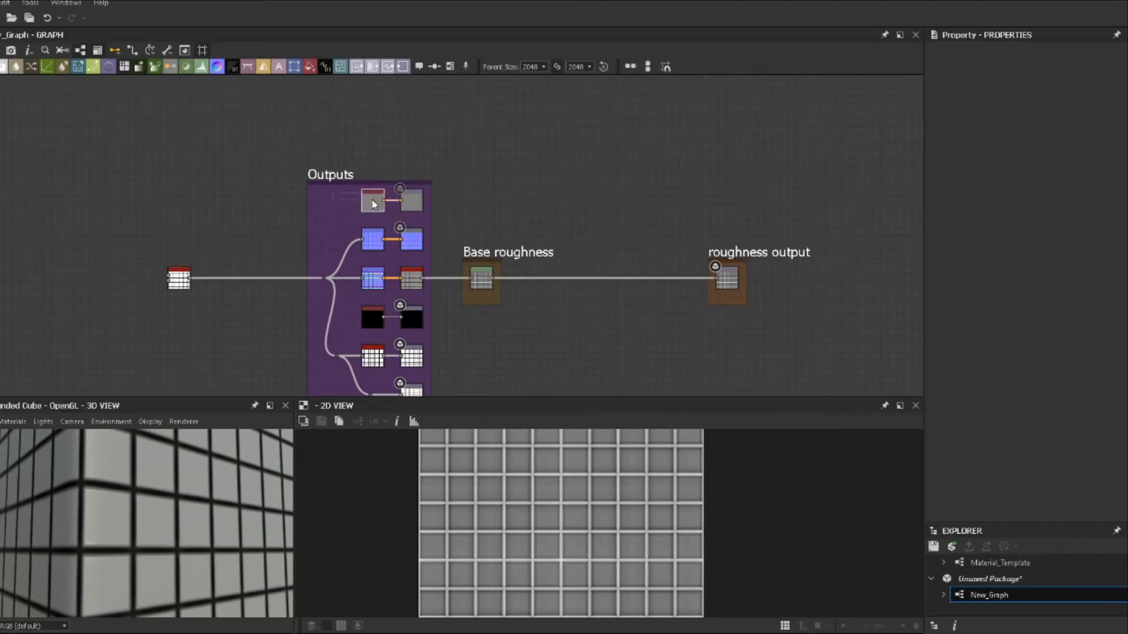
{"action": "left_click_drag", "start_coordinate": [407, 206], "coordinate": [412, 104]}
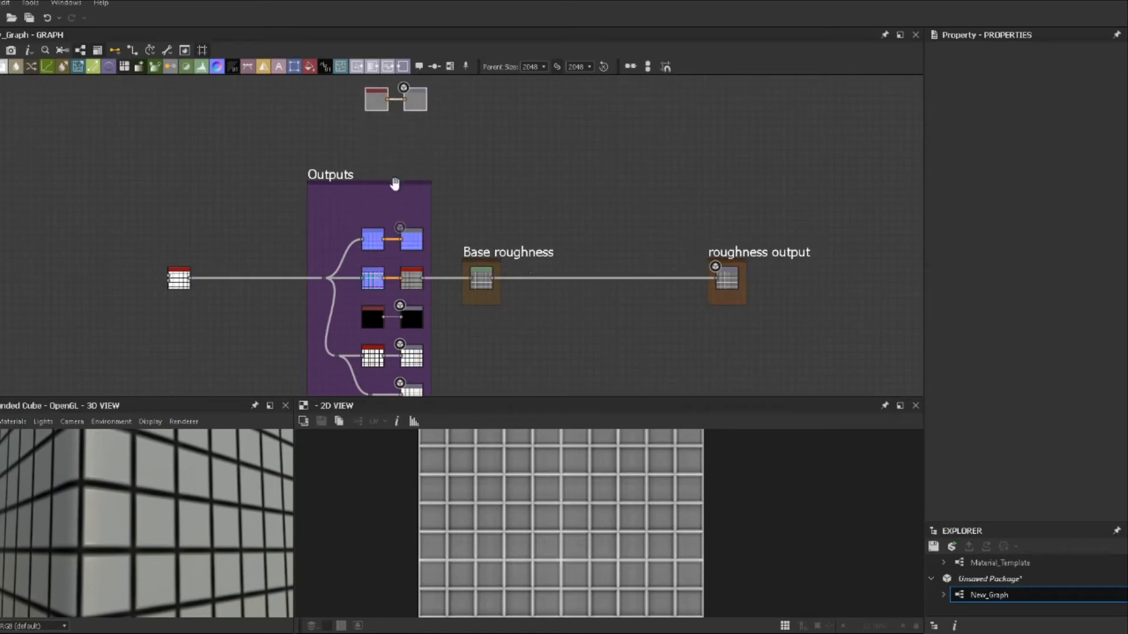
{"action": "left_click_drag", "start_coordinate": [396, 182], "coordinate": [396, 215]}
{"action": "scroll", "coordinate": [468, 183], "scroll_direction": "down", "scroll_amount": 2}
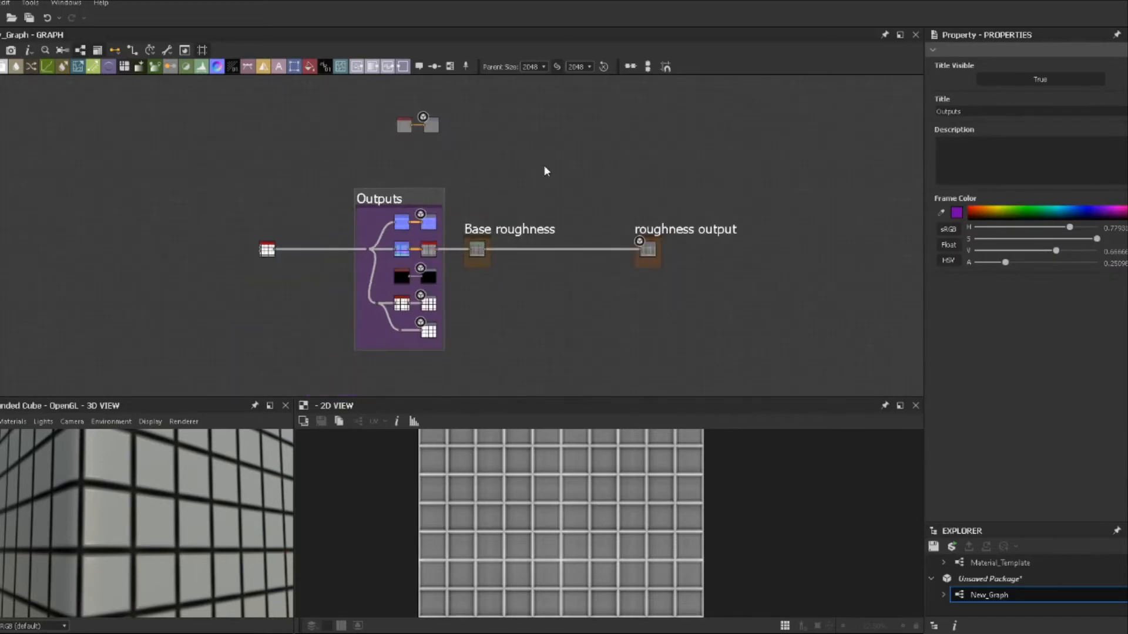
Move the Base Color output node away from its Uniform Color node to above roughness output and enclose it in a Frame.
{"action": "middle_click_drag", "start_coordinate": [476, 172], "coordinate": [386, 180]}
{"action": "left_click_drag", "start_coordinate": [341, 136], "coordinate": [562, 151]}
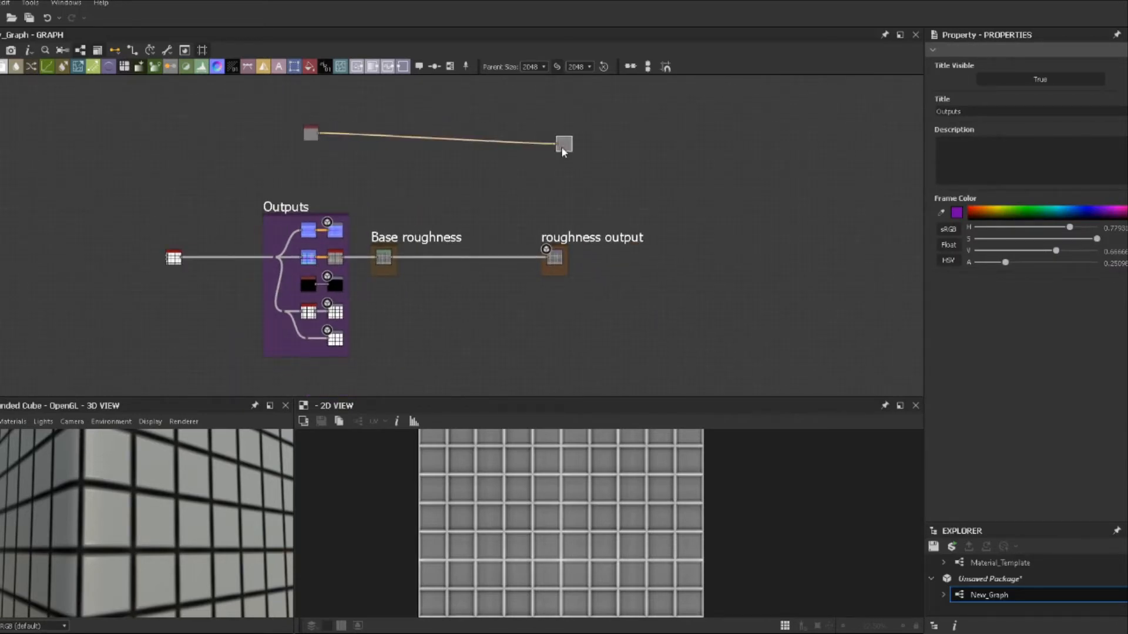
{"action": "key", "text": "ctrl+f"}
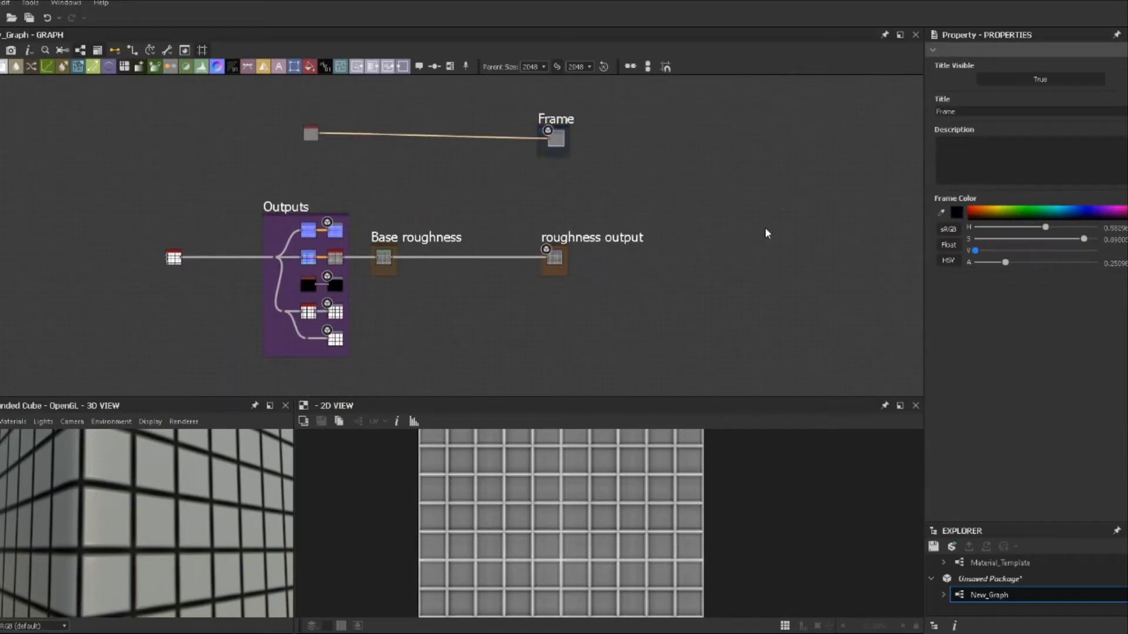
Color the Base Color output's frame black and title it "Color Output".
{"action": "left_click_drag", "start_coordinate": [958, 112], "coordinate": [914, 111]}
{"action": "left_click_drag", "start_coordinate": [975, 251], "coordinate": [828, 240]}
{"action": "double_click", "coordinate": [960, 114]}
{"action": "type", "text": "Color Output"}
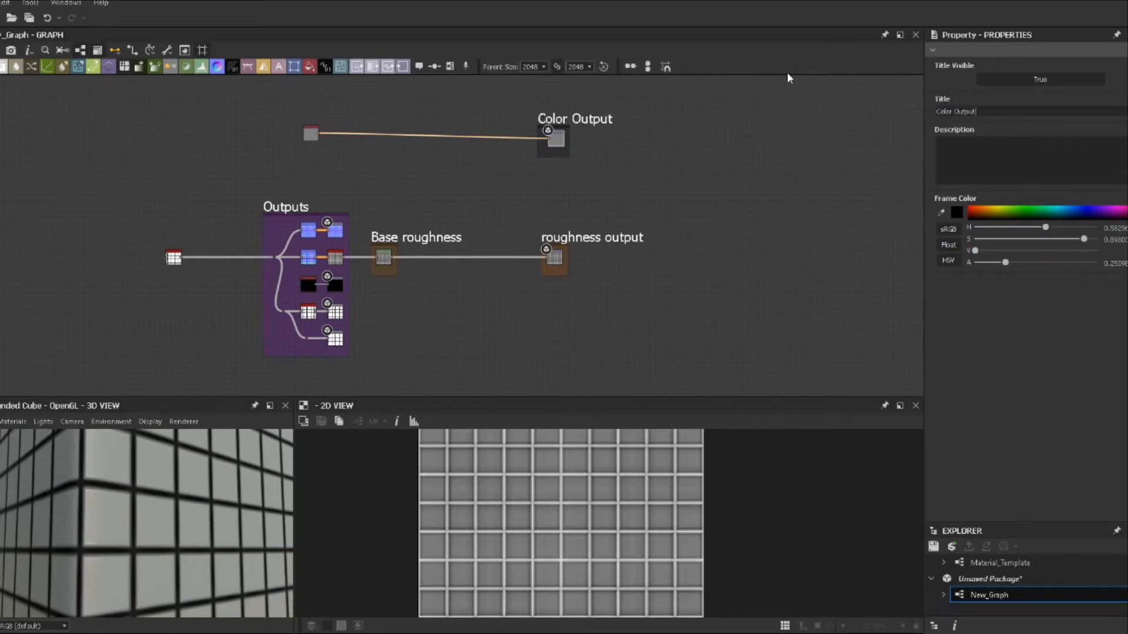
Reposition the Color Output frame so it sits roughly above the roughness output frame.
{"action": "left_click_drag", "start_coordinate": [563, 119], "coordinate": [546, 113]}
{"action": "middle_click_drag", "start_coordinate": [428, 201], "coordinate": [469, 196]}
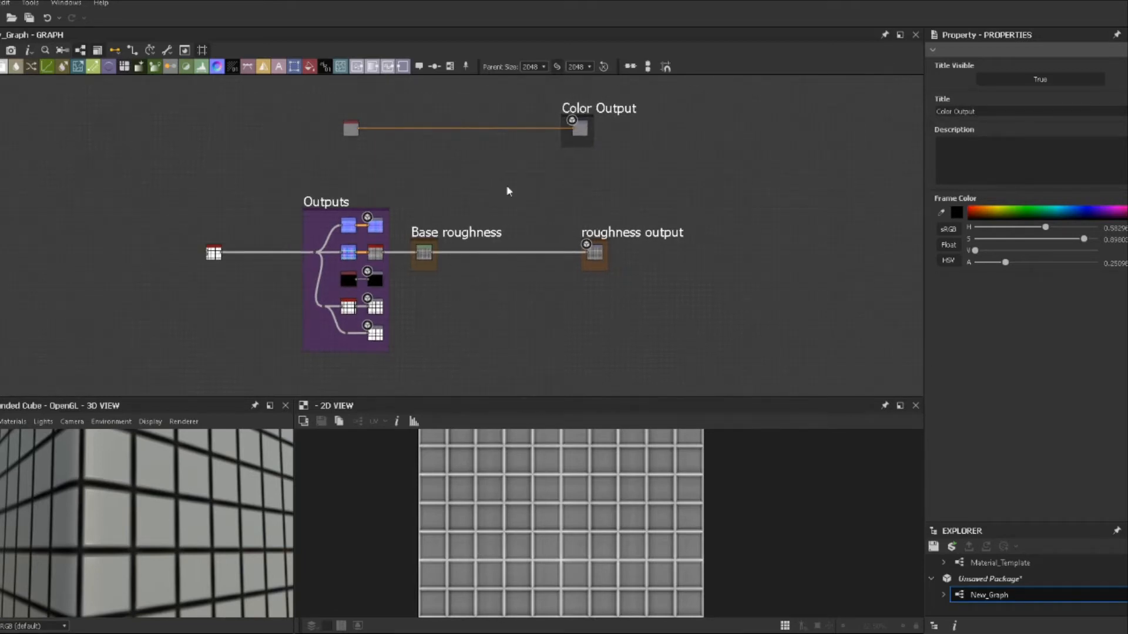
{"action": "left_click_drag", "start_coordinate": [578, 110], "coordinate": [600, 112]}
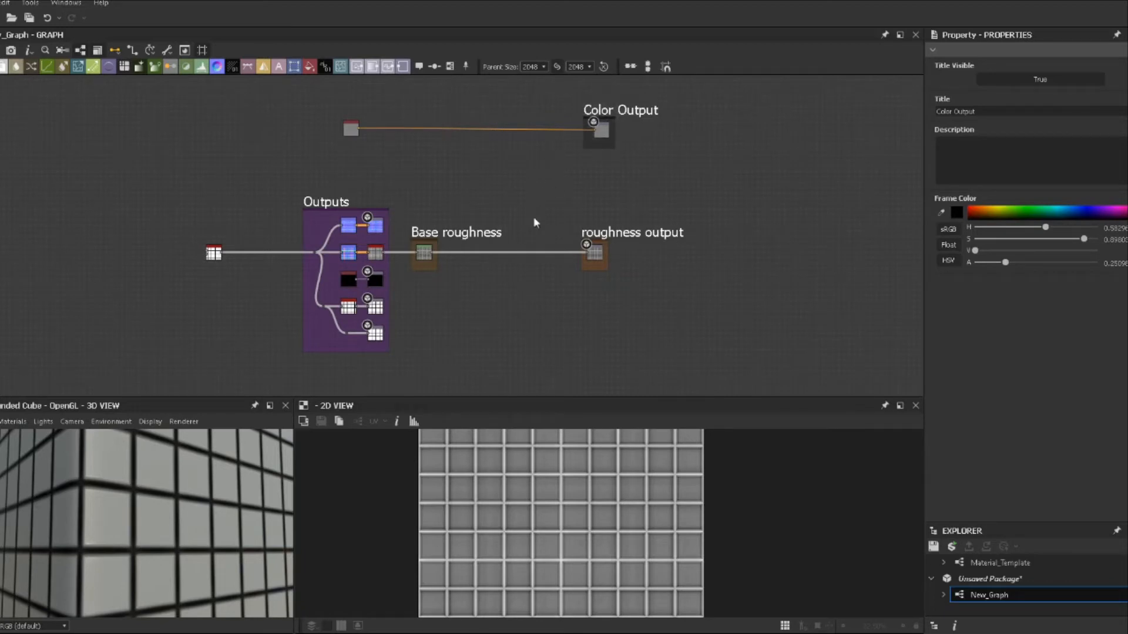
Move the Uniform Color node feeding the Color Output away from it until it sits above the Tile Generator node.
{"action": "middle_click_drag", "start_coordinate": [452, 189], "coordinate": [516, 177]}
{"action": "left_click_drag", "start_coordinate": [461, 137], "coordinate": [324, 137]}
{"action": "scroll", "coordinate": [518, 215], "scroll_direction": "up", "scroll_amount": 1}
{"action": "middle_click_drag", "start_coordinate": [478, 169], "coordinate": [511, 225]}
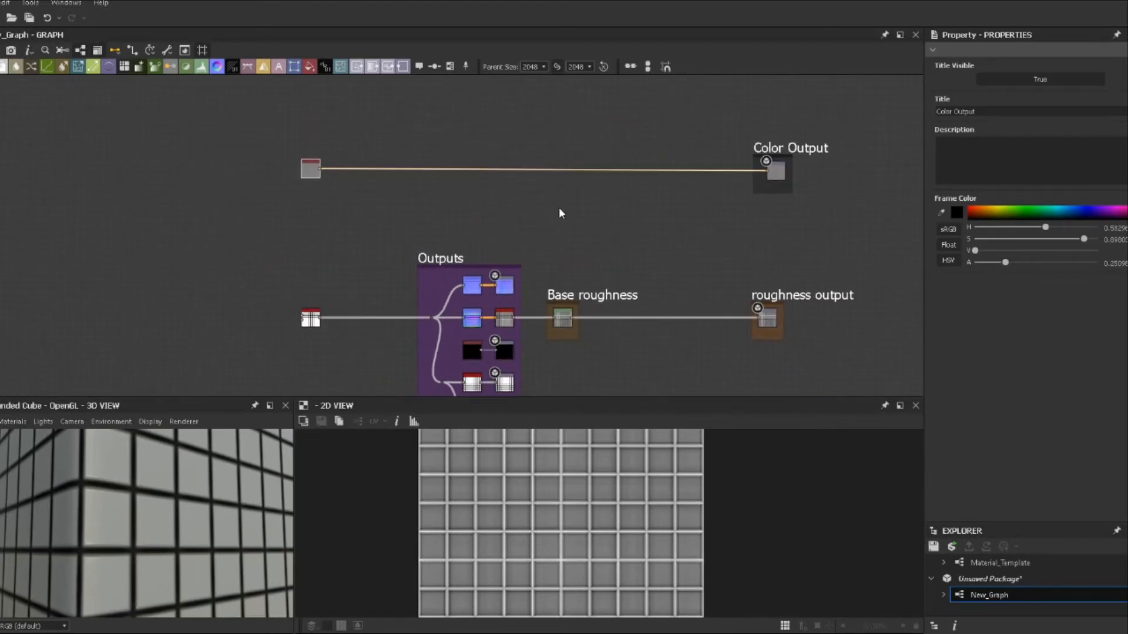
Insert a Dot node on the connection between Uniform Color and Color Output and line it up with the connection.
{"action": "left_click", "coordinate": [559, 207]}
{"action": "scroll", "coordinate": [512, 176], "scroll_direction": "up", "scroll_amount": 3}
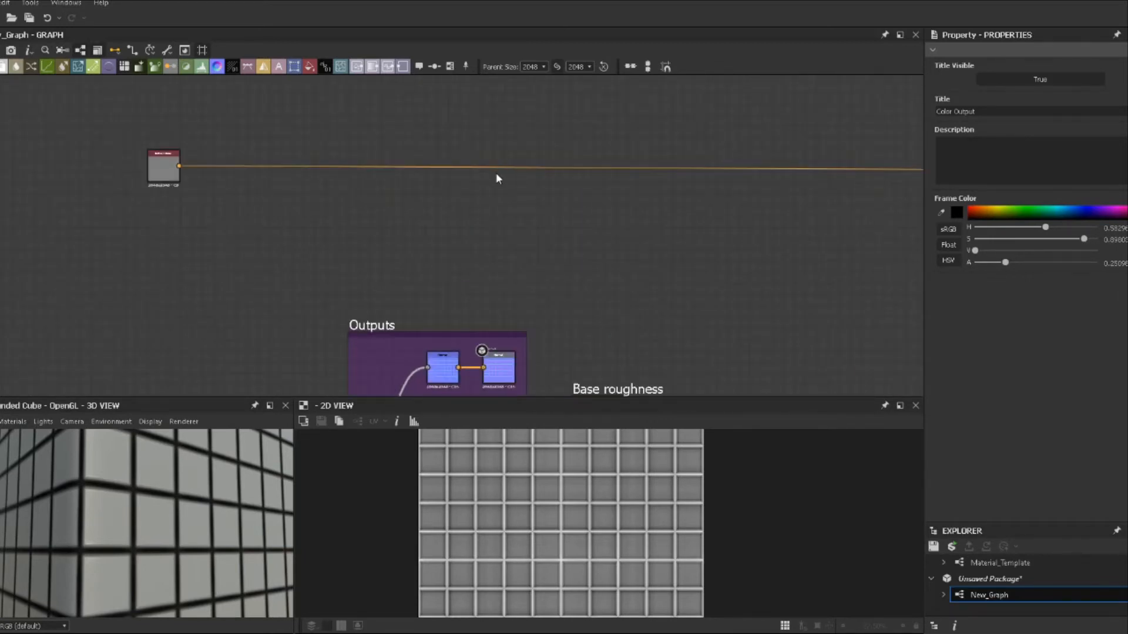
{"action": "left_click", "coordinate": [508, 170]}
{"action": "left_click", "coordinate": [434, 66]}
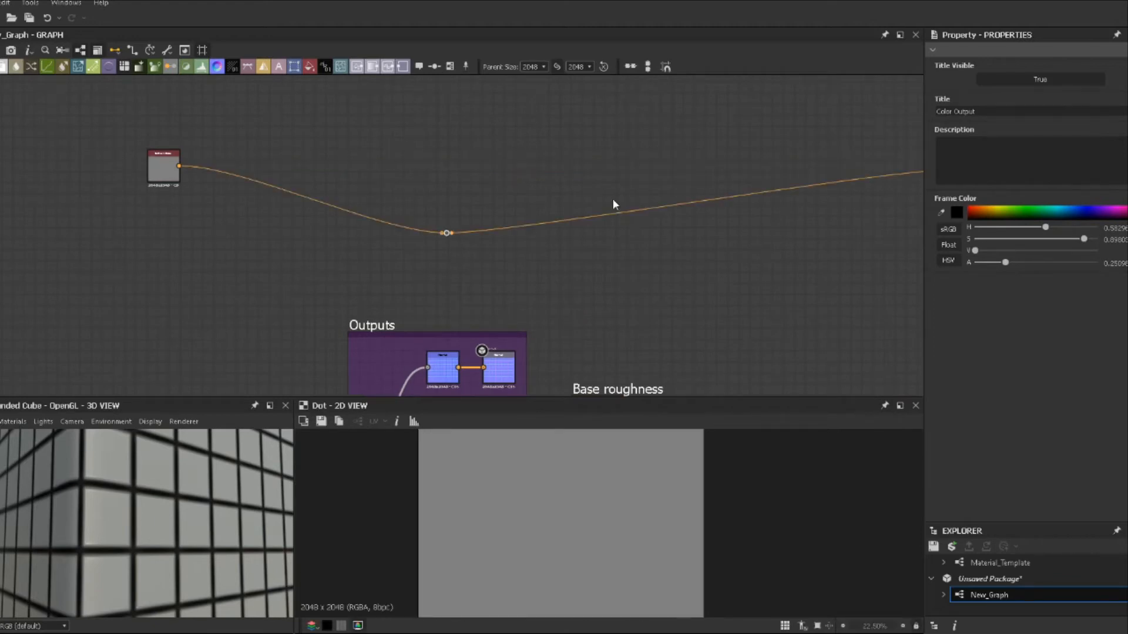
{"action": "scroll", "coordinate": [617, 199], "scroll_direction": "down", "scroll_amount": 1}
{"action": "left_click_drag", "start_coordinate": [475, 228], "coordinate": [490, 167]}
Enclose the color connection's Dot in a frame, color the frame green and clear its title.
{"action": "key", "text": "ctrl+f"}
{"action": "left_click", "coordinate": [1026, 210]}
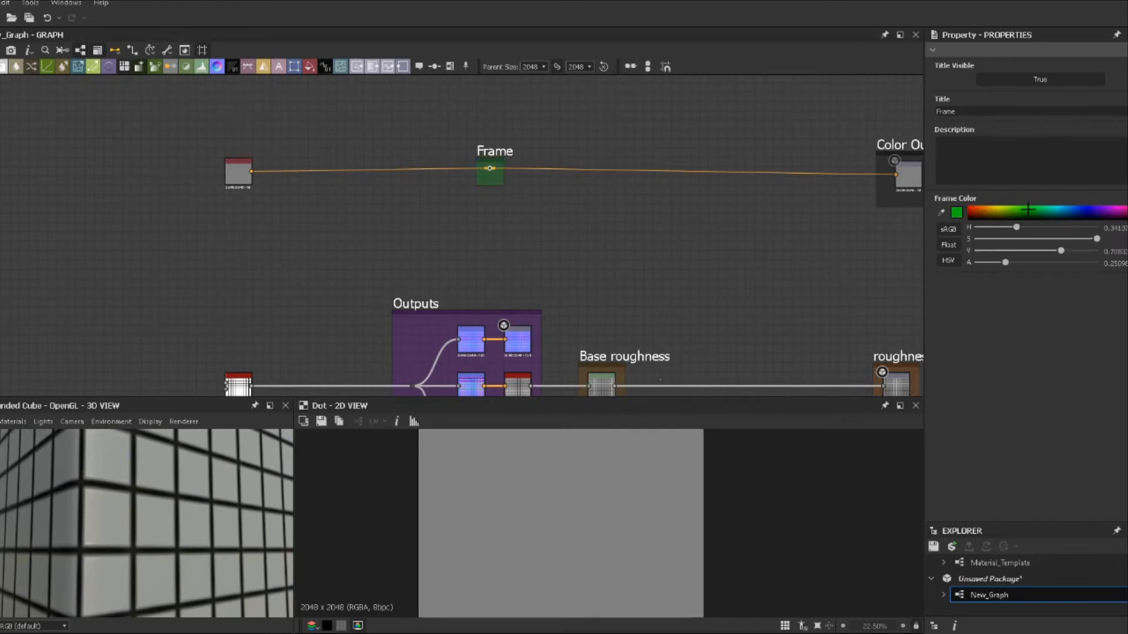
{"action": "double_click", "coordinate": [947, 111]}
{"action": "key", "text": "BackSpace"}
{"action": "middle_click_drag", "start_coordinate": [879, 168], "coordinate": [760, 169]}
{"action": "left_click_drag", "start_coordinate": [787, 147], "coordinate": [399, 195]}
{"action": "left_click_drag", "start_coordinate": [105, 196], "coordinate": [366, 229]}
{"action": "left_click", "coordinate": [374, 154]}
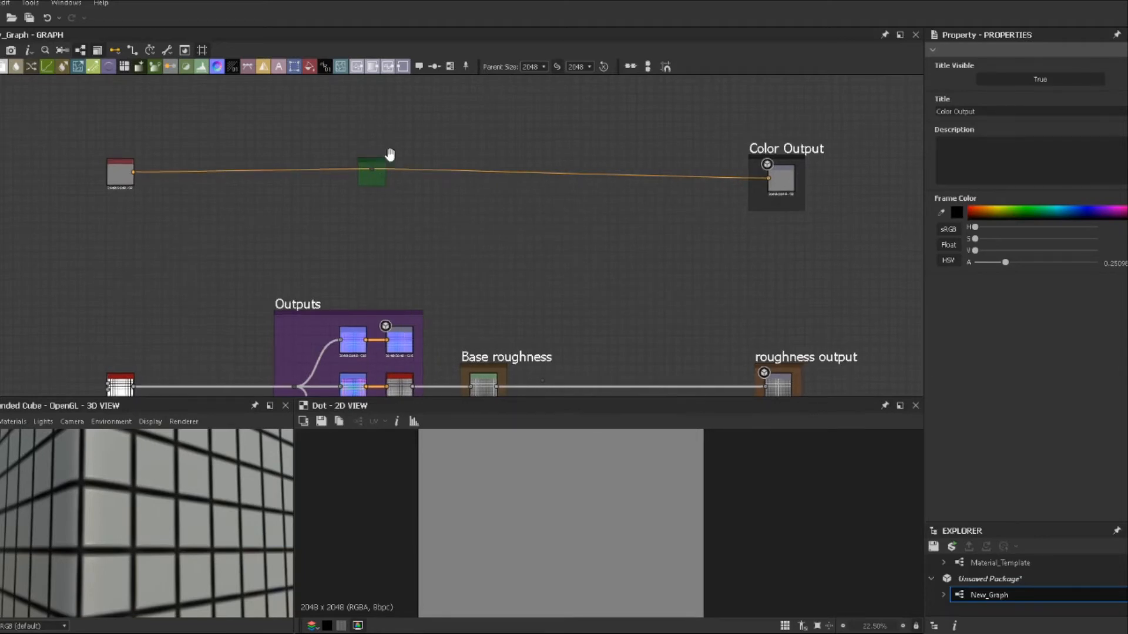
Add a Dot node on the connection between the Tile Generator and the Outputs frame.
{"action": "middle_click_drag", "start_coordinate": [388, 156], "coordinate": [540, 59]}
{"action": "middle_click_drag", "start_coordinate": [340, 191], "coordinate": [384, 152]}
{"action": "left_click_drag", "start_coordinate": [412, 252], "coordinate": [441, 232]}
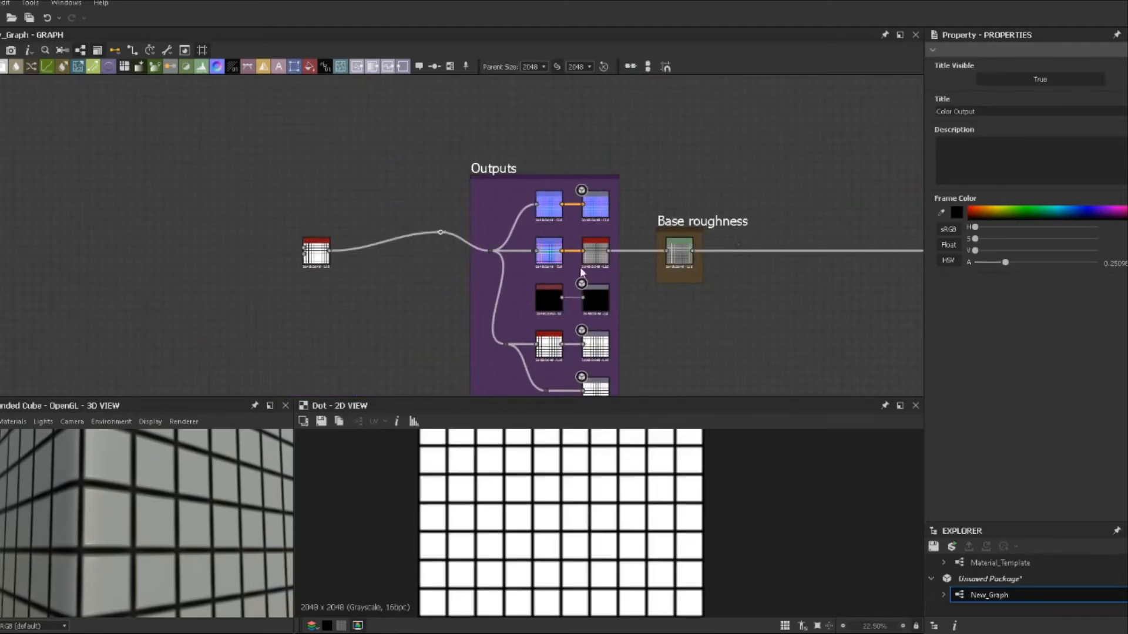
{"action": "left_click", "coordinate": [440, 232]}
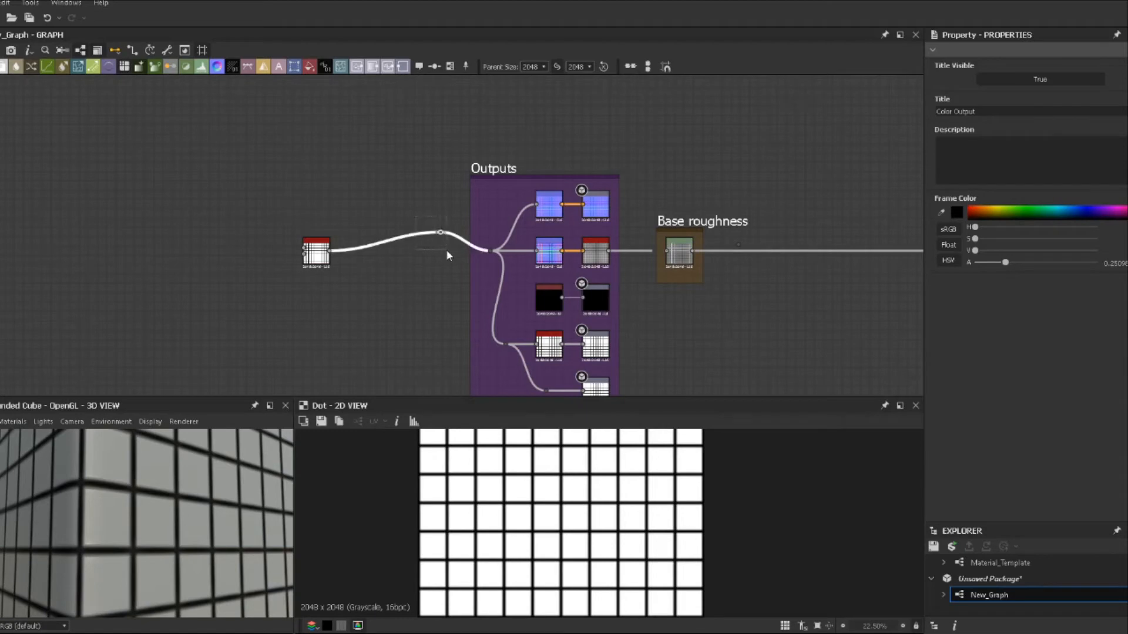
Enclose the Tile Generator's Dot in a green, untitled frame and move it level with the straight connection.
{"action": "key", "text": "ctrl+f"}
{"action": "left_click", "coordinate": [1022, 213]}
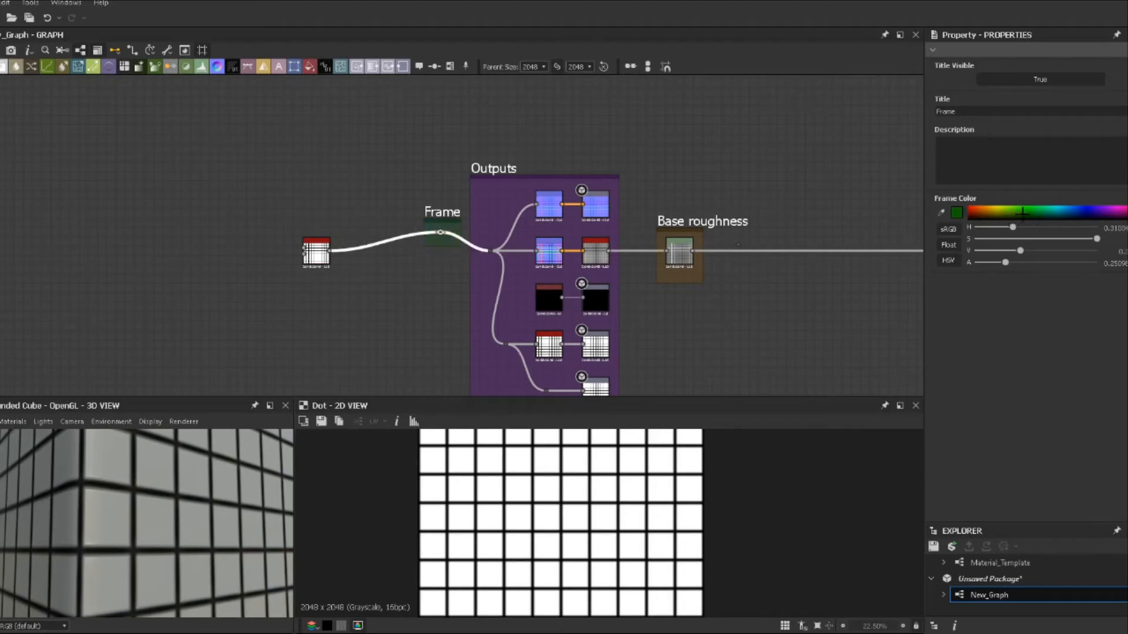
{"action": "double_click", "coordinate": [967, 112]}
{"action": "key", "text": "BackSpace"}
{"action": "key", "text": "Return"}
{"action": "left_click_drag", "start_coordinate": [449, 222], "coordinate": [416, 241]}
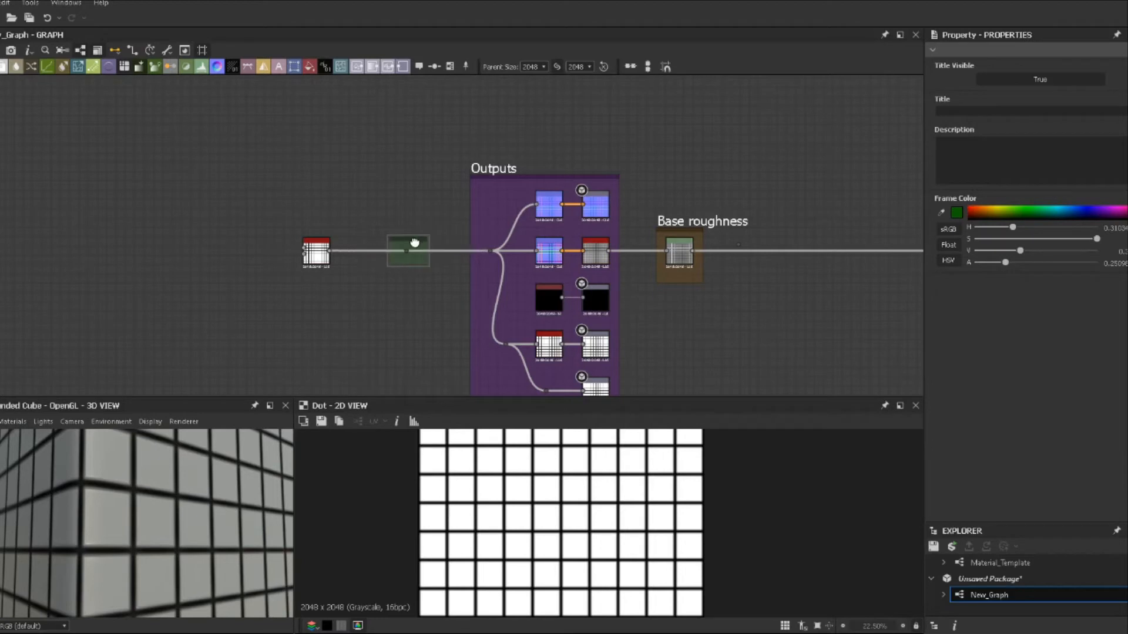
{"action": "left_click_drag", "start_coordinate": [1019, 213], "coordinate": [1018, 210]}
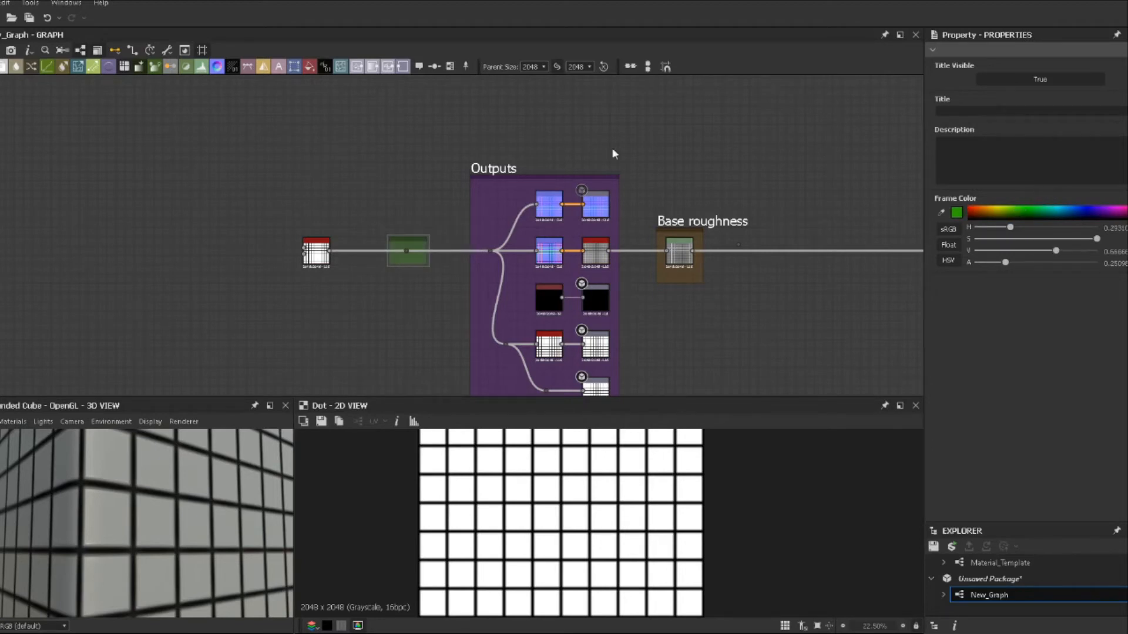
Try shifting the color connection's green frame and its Dot, undoing each move.
{"action": "left_click", "coordinate": [662, 150]}
{"action": "scroll", "coordinate": [662, 149], "scroll_direction": "down", "scroll_amount": 5}
{"action": "middle_click_drag", "start_coordinate": [742, 179], "coordinate": [636, 212]}
{"action": "scroll", "coordinate": [611, 176], "scroll_direction": "up", "scroll_amount": 3}
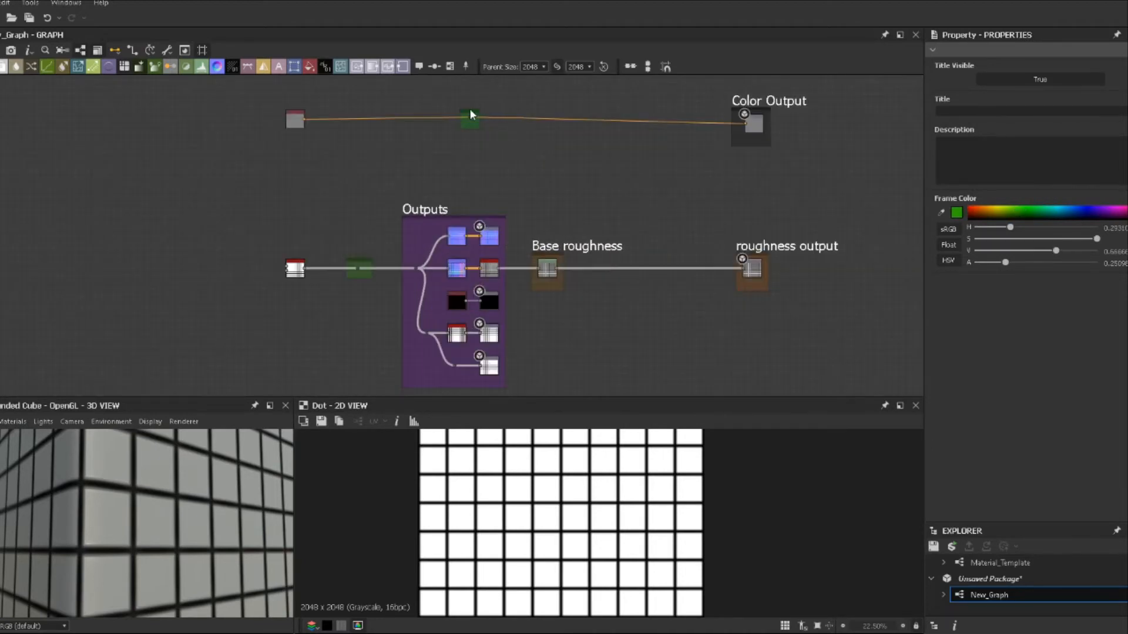
{"action": "left_click_drag", "start_coordinate": [466, 112], "coordinate": [490, 116]}
{"action": "key", "text": "ctrl+z"}
{"action": "scroll", "coordinate": [486, 122], "scroll_direction": "up", "scroll_amount": 4}
{"action": "middle_click_drag", "start_coordinate": [485, 122], "coordinate": [491, 188]}
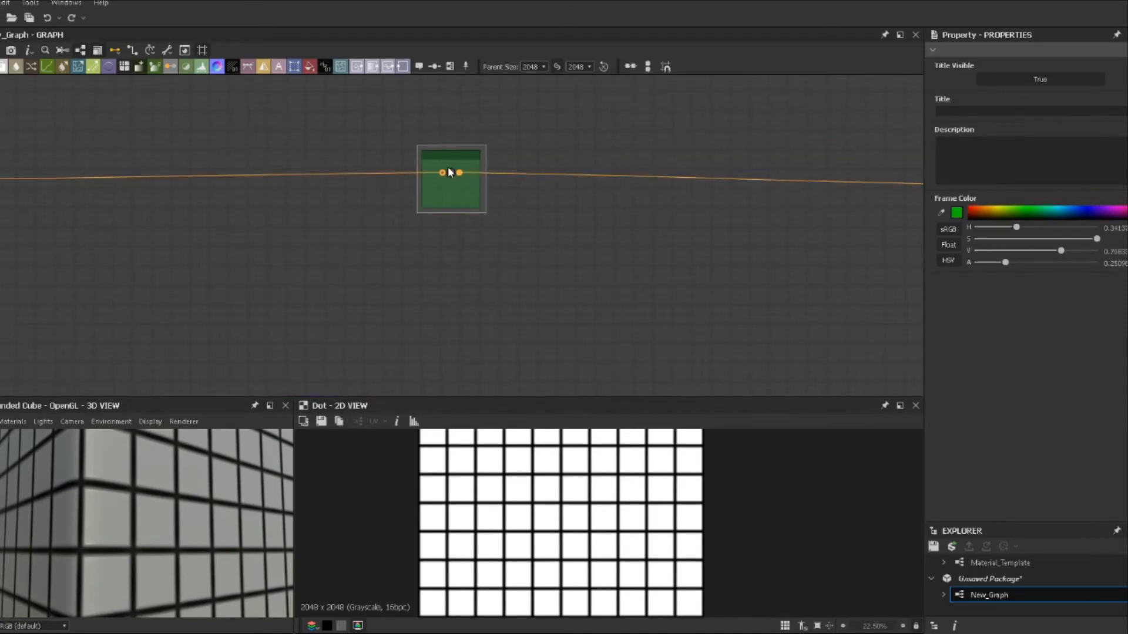
{"action": "mouse_move", "coordinate": [451, 171]}
{"action": "left_mouse_down"}
{"action": "mouse_move", "coordinate": [453, 159]}
{"action": "mouse_move", "coordinate": [433, 164]}
{"action": "left_mouse_up"}
{"action": "key", "text": "ctrl+z"}
Examine the green-framed Dot next to the Tile Generator and the overall layout of the graph.
{"action": "scroll", "coordinate": [448, 164], "scroll_direction": "down", "scroll_amount": 4}
{"action": "scroll", "coordinate": [448, 169], "scroll_direction": "down", "scroll_amount": 2}
{"action": "middle_click_drag", "start_coordinate": [449, 268], "coordinate": [523, 144]}
{"action": "scroll", "coordinate": [386, 181], "scroll_direction": "up", "scroll_amount": 6}
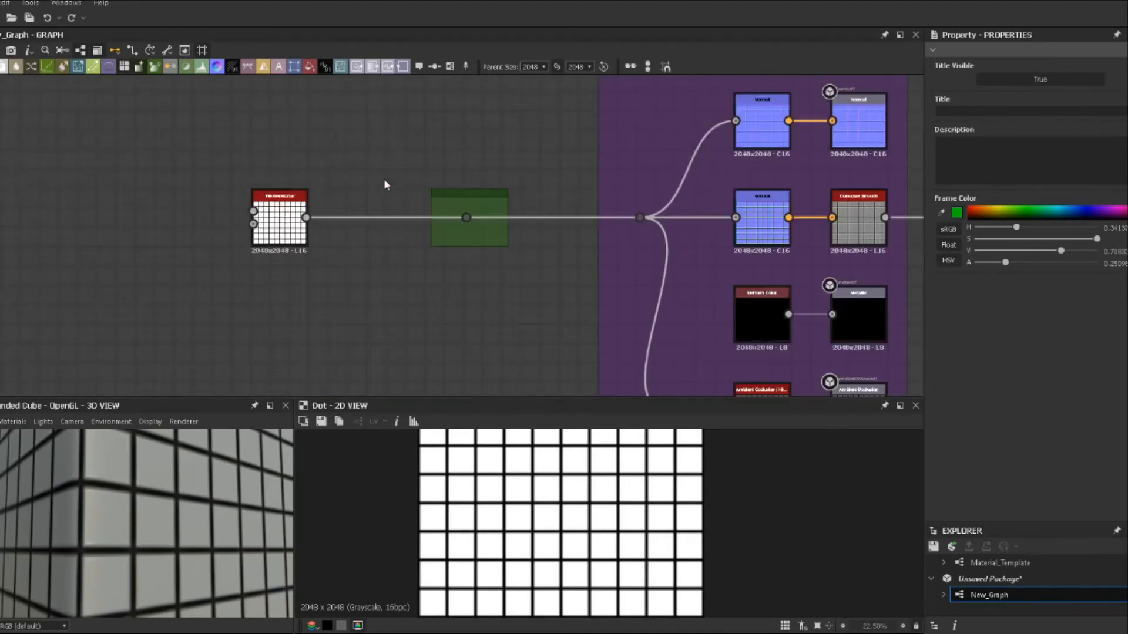
{"action": "mouse_move", "coordinate": [465, 193]}
{"action": "left_mouse_down"}
{"action": "mouse_move", "coordinate": [445, 198]}
{"action": "mouse_move", "coordinate": [464, 193]}
{"action": "left_mouse_up"}
{"action": "scroll", "coordinate": [671, 190], "scroll_direction": "down", "scroll_amount": 5}
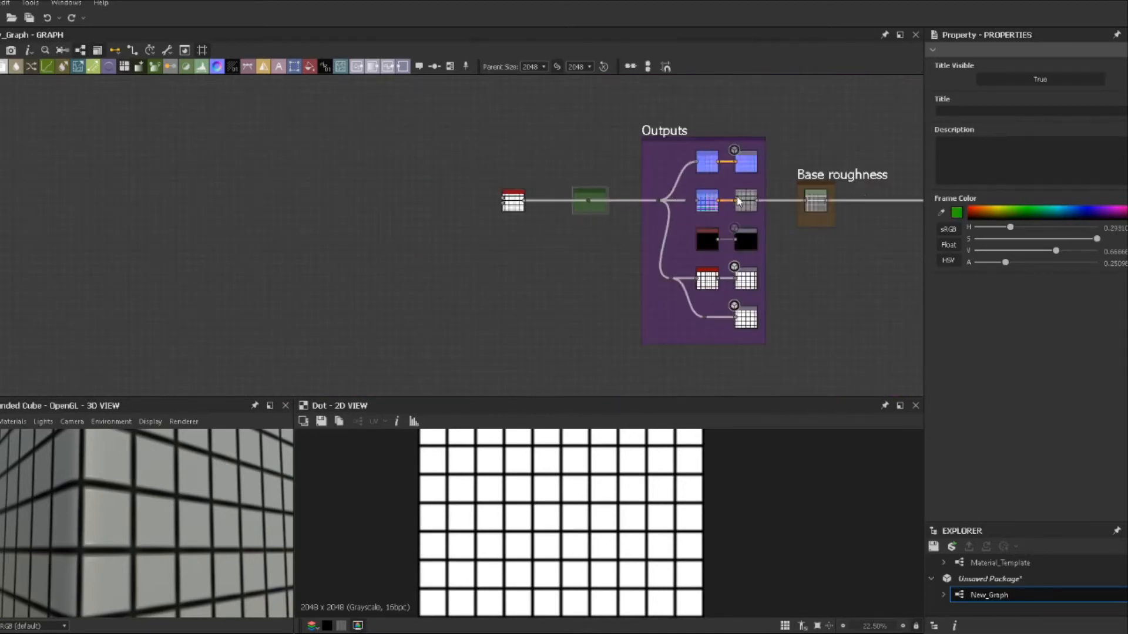
{"action": "middle_click_drag", "start_coordinate": [864, 198], "coordinate": [599, 204]}
{"action": "left_click", "coordinate": [684, 154]}
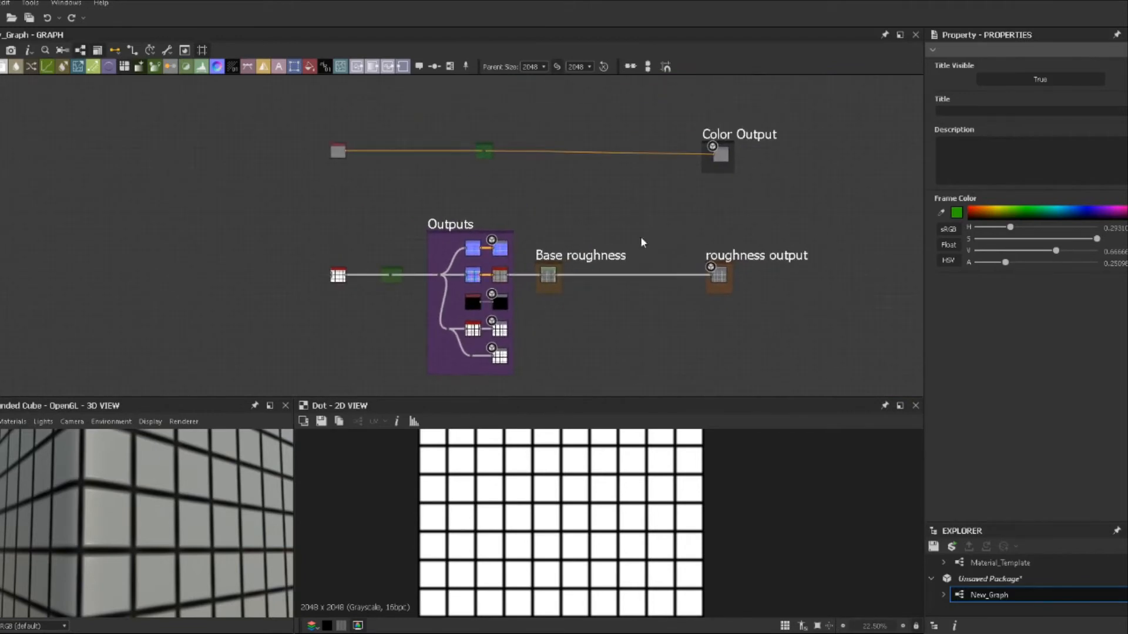
Start saving the package and dismiss the save dialog.
{"action": "key", "text": "ctrl+s"}
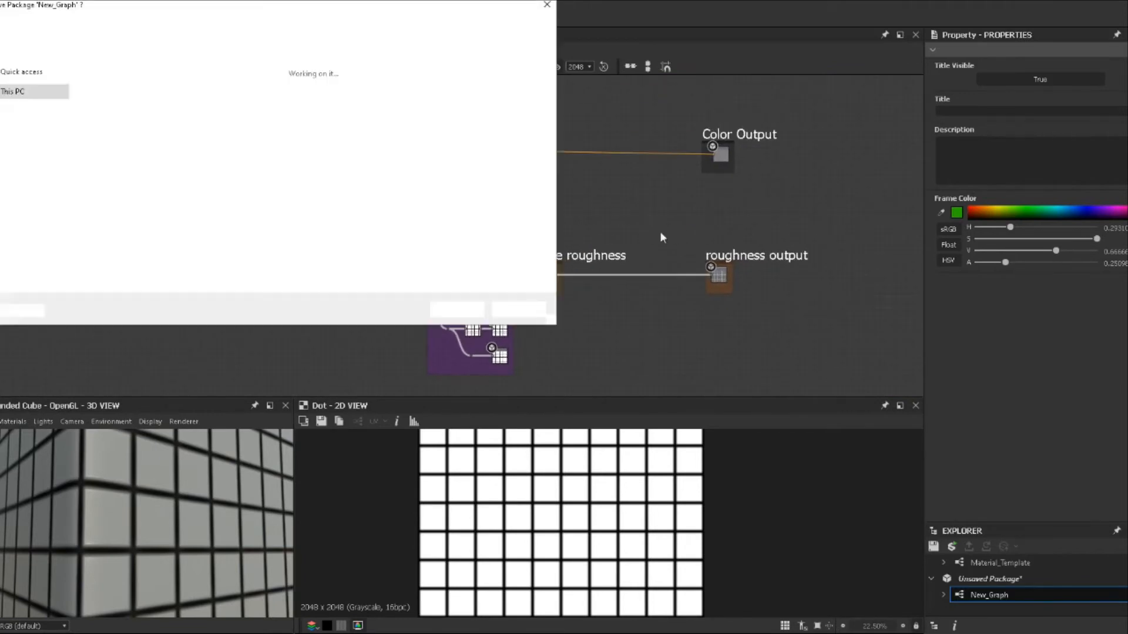
{"action": "left_click", "coordinate": [547, 8]}
Extend the purple Outputs frame downward to make room below the Height output.
{"action": "middle_click_drag", "start_coordinate": [616, 343], "coordinate": [576, 239]}
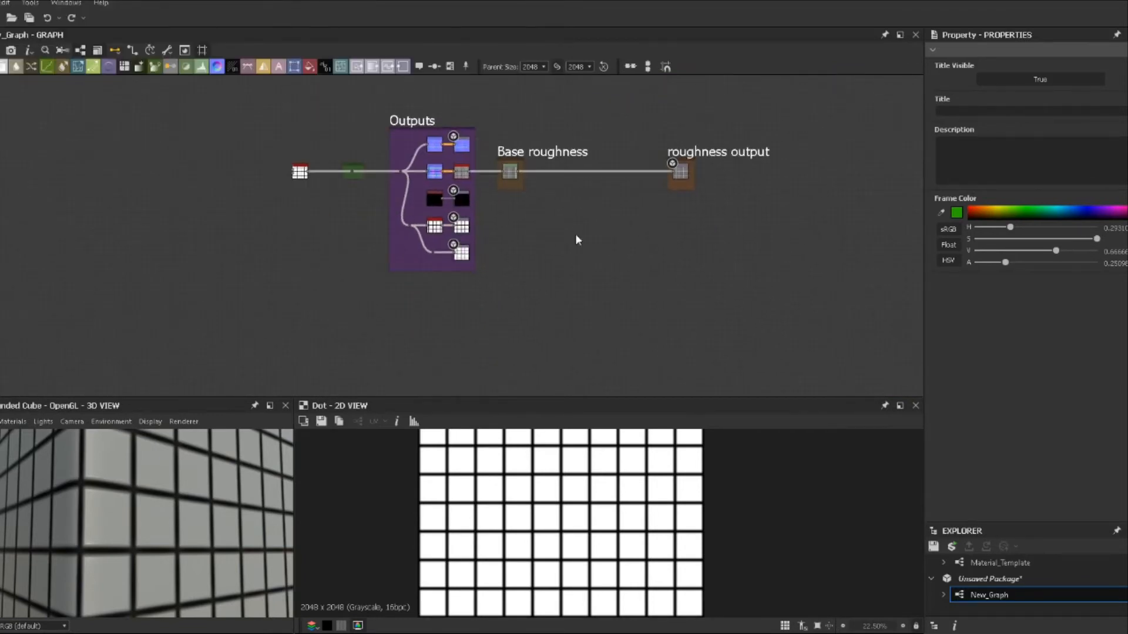
{"action": "scroll", "coordinate": [470, 274], "scroll_direction": "up", "scroll_amount": 5}
{"action": "left_click_drag", "start_coordinate": [434, 270], "coordinate": [459, 378]}
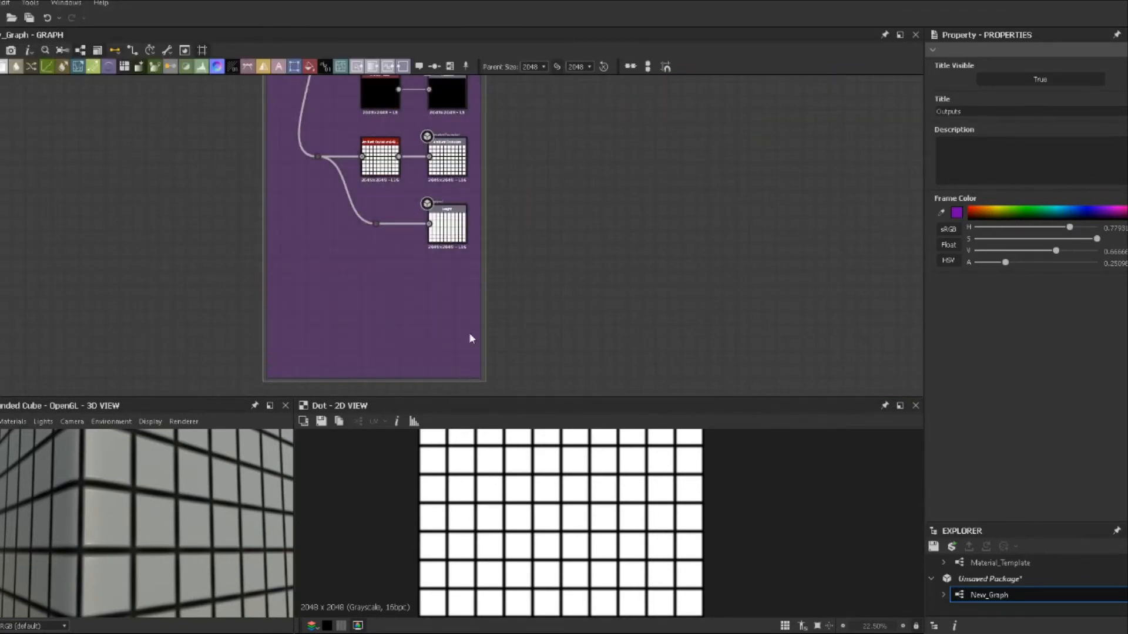
{"action": "middle_click_drag", "start_coordinate": [471, 335], "coordinate": [574, 297]}
{"action": "scroll", "coordinate": [576, 288], "scroll_direction": "up", "scroll_amount": 3}
Duplicate the Height output node and place the copy below it inside the Outputs frame.
{"action": "left_click", "coordinate": [593, 167]}
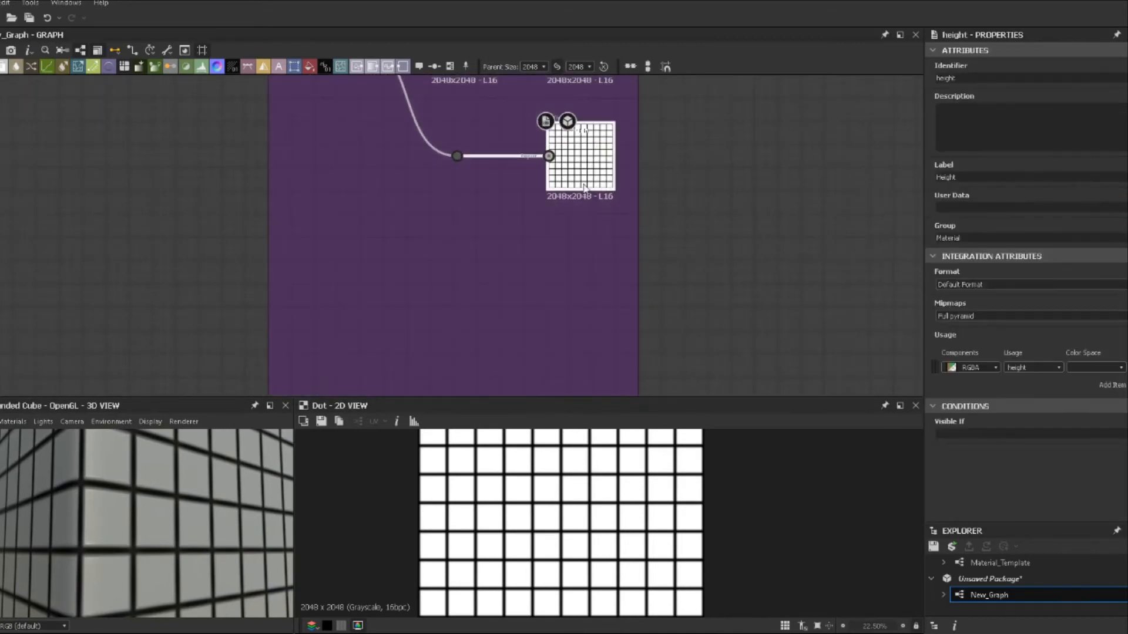
{"action": "scroll", "coordinate": [565, 210], "scroll_direction": "down", "scroll_amount": 3}
{"action": "middle_click_drag", "start_coordinate": [546, 224], "coordinate": [561, 266]}
{"action": "scroll", "coordinate": [606, 277], "scroll_direction": "down", "scroll_amount": 3}
{"action": "scroll", "coordinate": [557, 277], "scroll_direction": "up", "scroll_amount": 3}
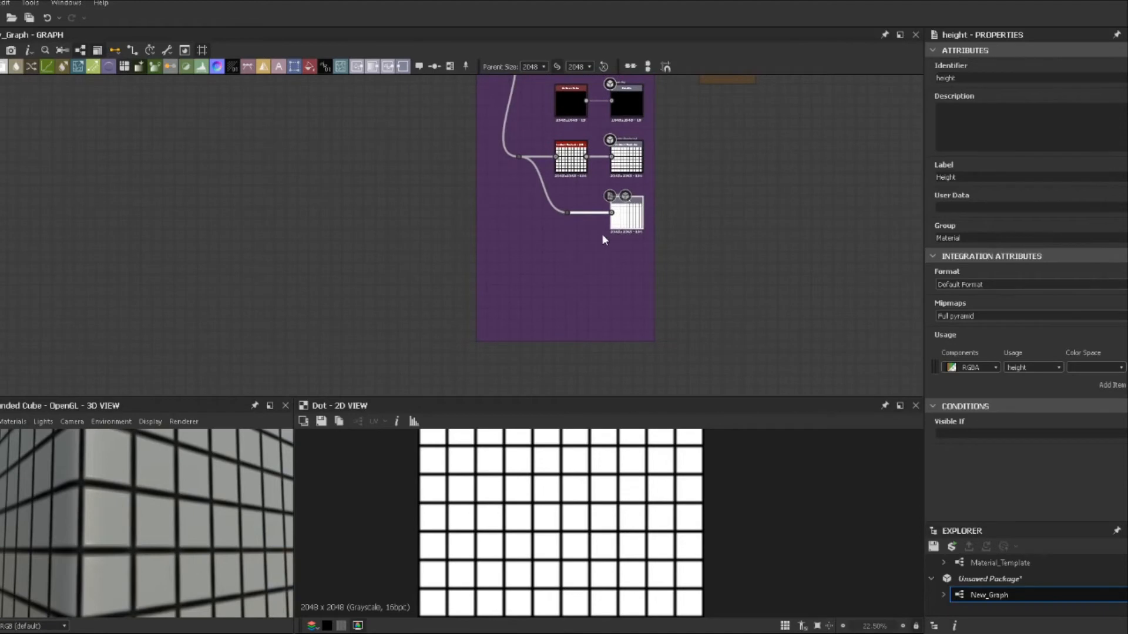
{"action": "scroll", "coordinate": [624, 214], "scroll_direction": "up", "scroll_amount": 2}
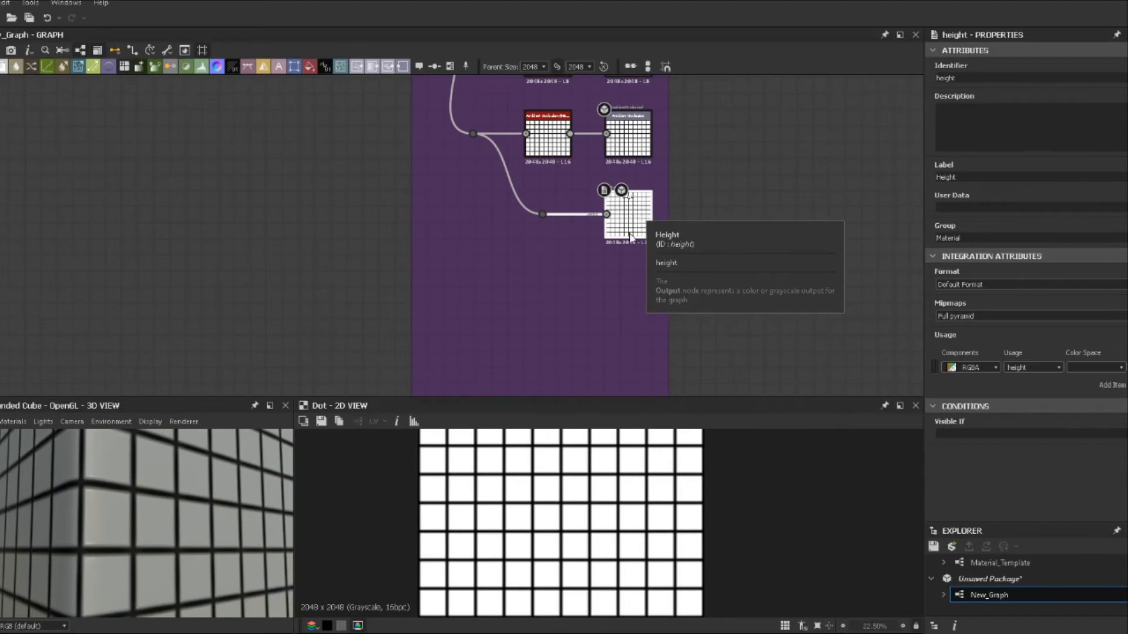
{"action": "key", "text": "ctrl+v"}
{"action": "middle_click_drag", "start_coordinate": [518, 268], "coordinate": [500, 169]}
{"action": "left_click_drag", "start_coordinate": [426, 138], "coordinate": [610, 232]}
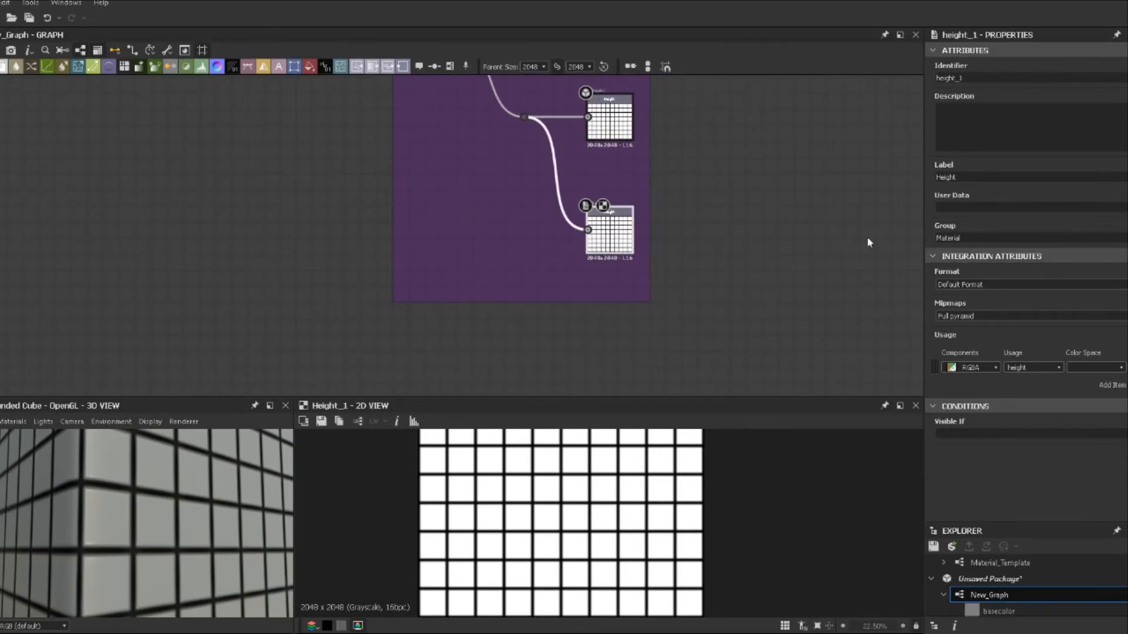
Set the duplicated output's identifier and label to Opacity and its usage to opacity.
{"action": "double_click", "coordinate": [987, 77]}
{"action": "type", "text": "Opacity"}
{"action": "left_click_drag", "start_coordinate": [970, 176], "coordinate": [869, 169]}
{"action": "type", "text": "Opacity"}
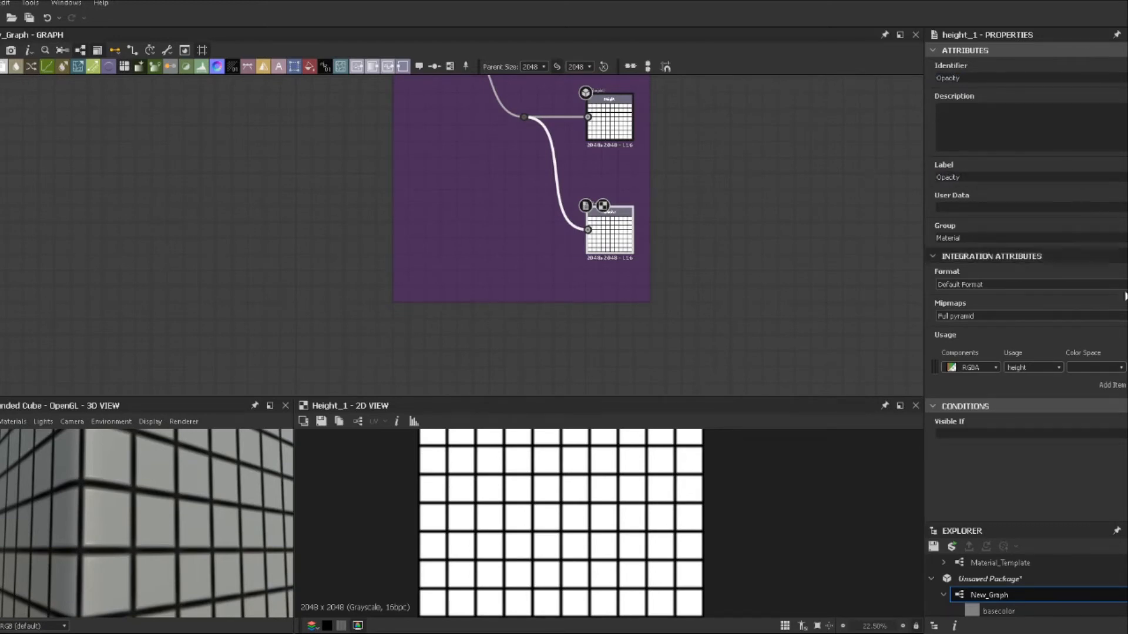
{"action": "double_click", "coordinate": [1041, 370]}
{"action": "left_click", "coordinate": [1057, 368]}
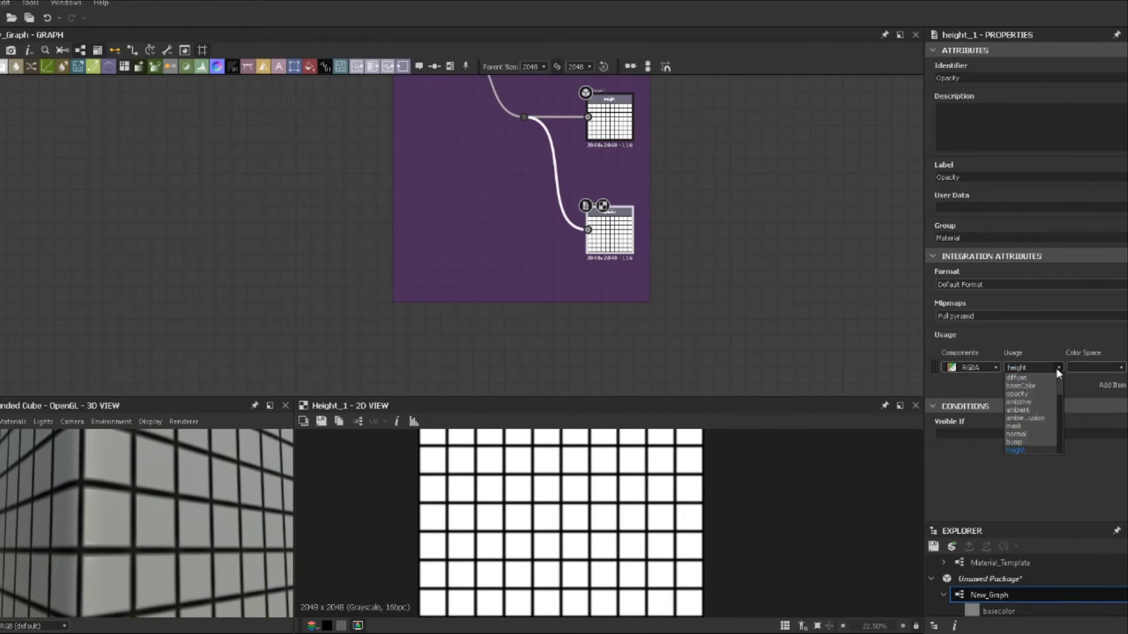
{"action": "left_click", "coordinate": [1034, 397]}
Delete the connection between the Height output's Dot and the Opacity output.
{"action": "scroll", "coordinate": [649, 229], "scroll_direction": "up", "scroll_amount": 4}
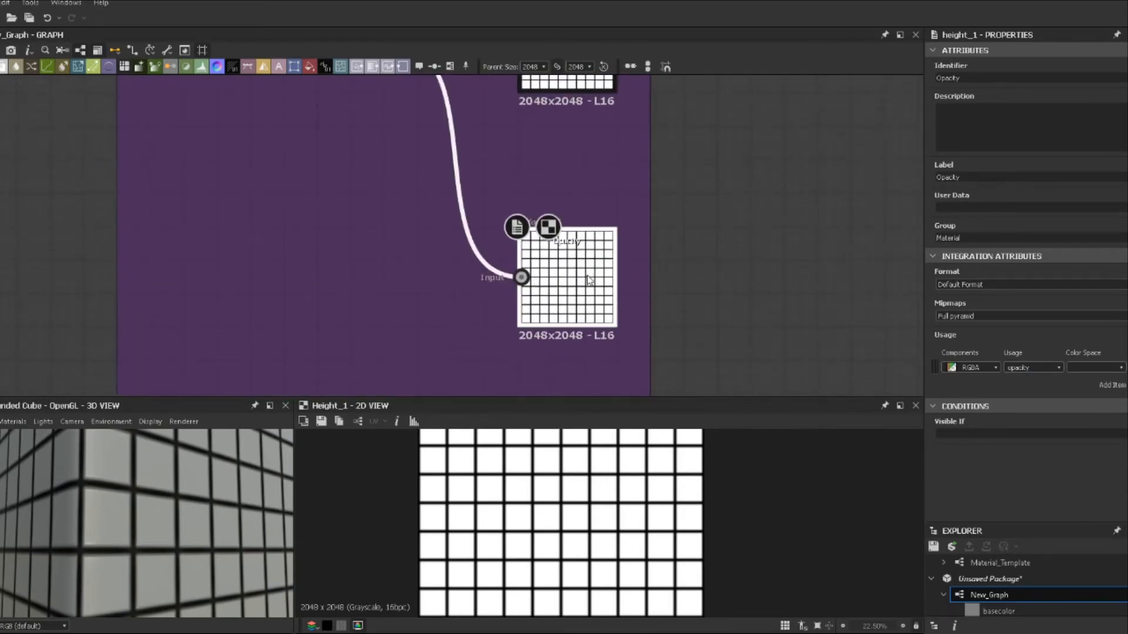
{"action": "scroll", "coordinate": [589, 281], "scroll_direction": "down", "scroll_amount": 1}
{"action": "middle_click_drag", "start_coordinate": [484, 211], "coordinate": [494, 222]}
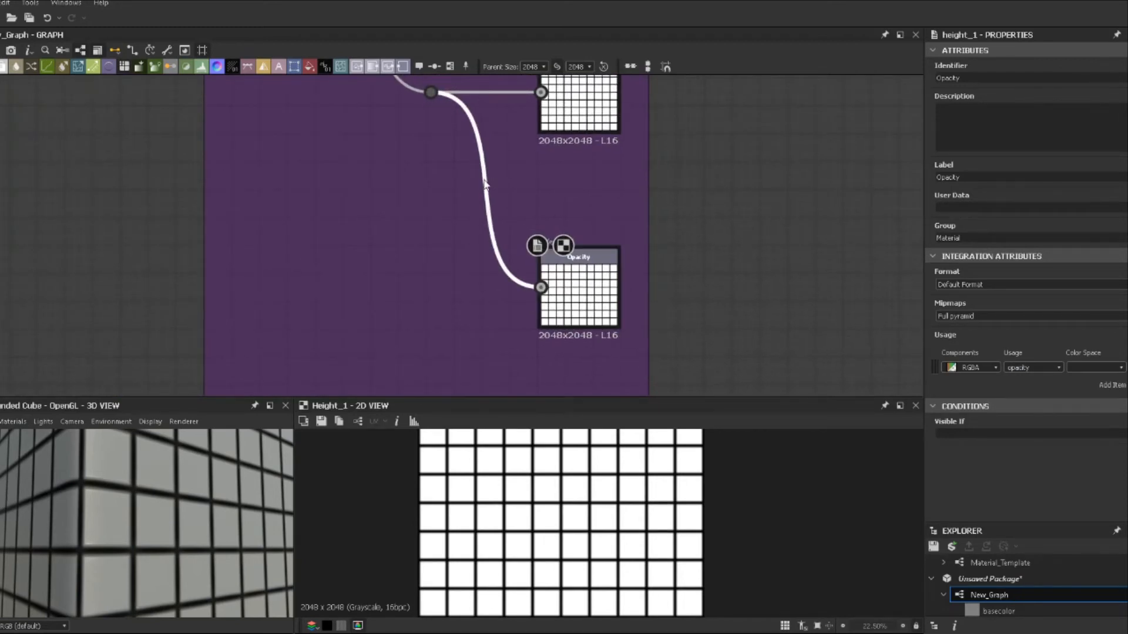
{"action": "key", "text": "Delete"}
{"action": "scroll", "coordinate": [484, 180], "scroll_direction": "down", "scroll_amount": 2}
{"action": "middle_click_drag", "start_coordinate": [461, 224], "coordinate": [508, 213]}
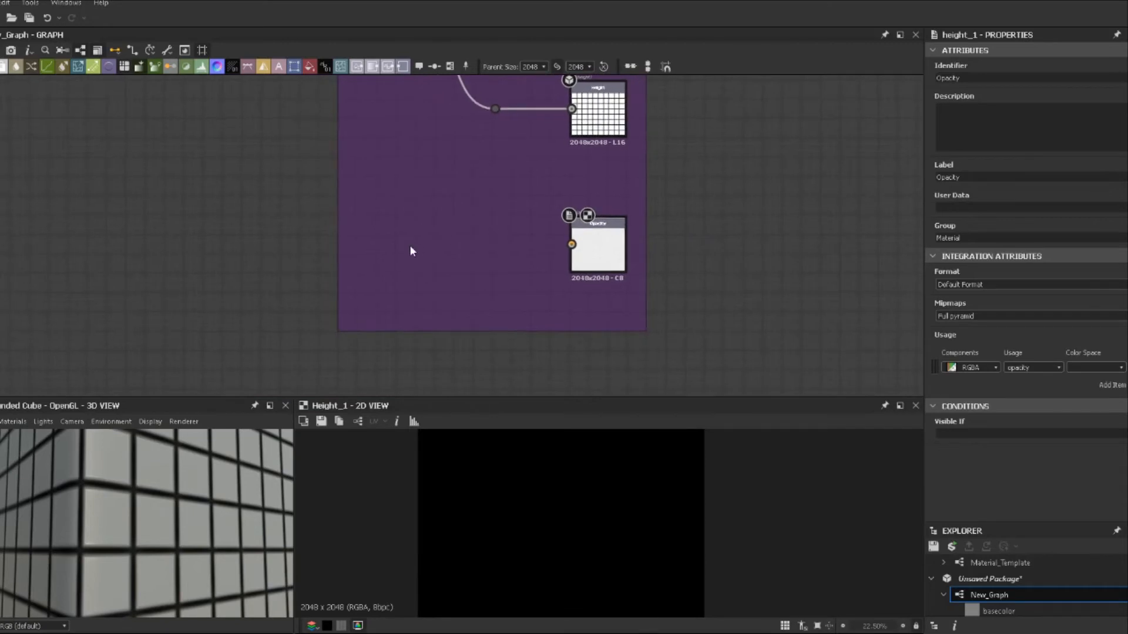
Move the Tile Generator down, away from its green-framed Dot, and add a Shape node beside it.
{"action": "key", "text": "space"}
{"action": "key", "text": "Escape"}
{"action": "scroll", "coordinate": [276, 189], "scroll_direction": "down", "scroll_amount": 3}
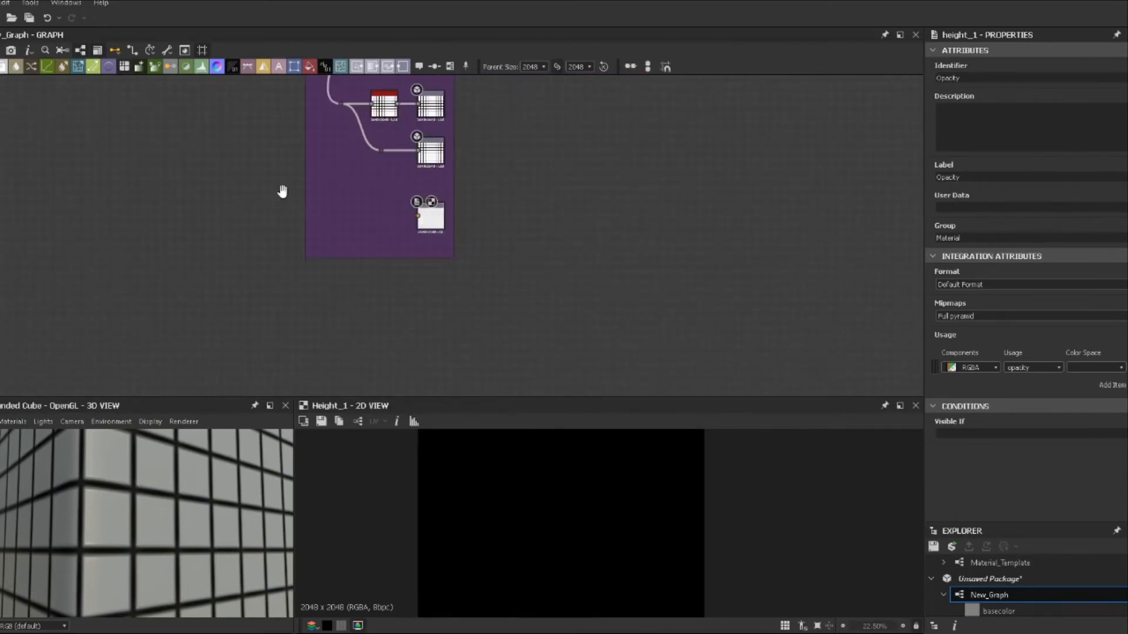
{"action": "middle_click_drag", "start_coordinate": [282, 192], "coordinate": [519, 315]}
{"action": "left_click_drag", "start_coordinate": [394, 134], "coordinate": [349, 305]}
{"action": "middle_click_drag", "start_coordinate": [396, 315], "coordinate": [385, 261]}
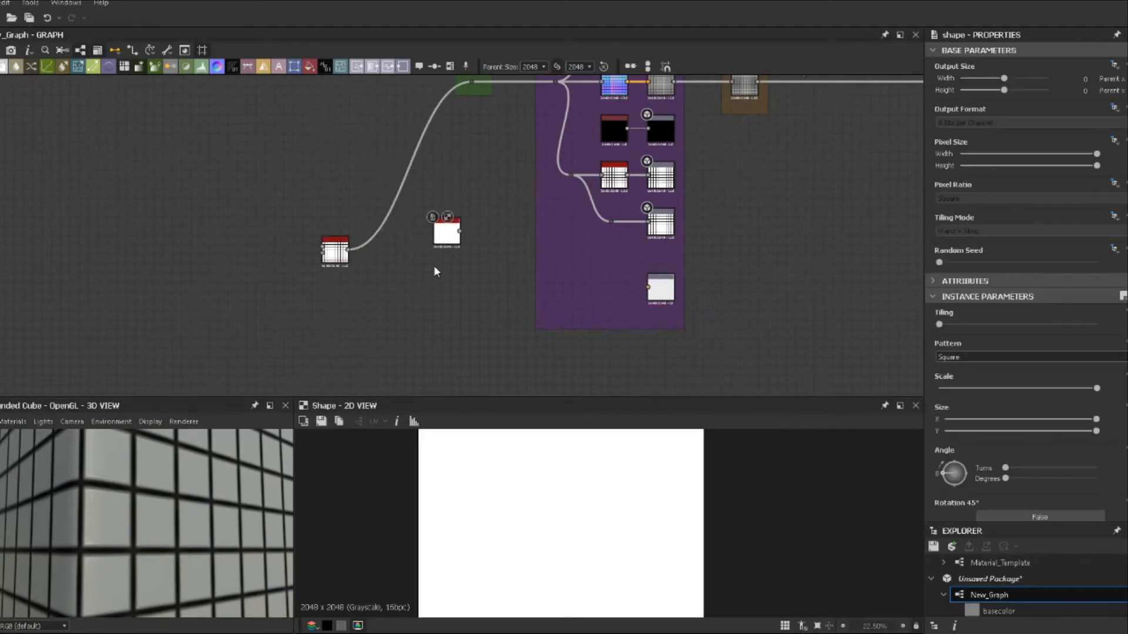
Set the Shape node's pattern to Disc and reduce its scale to about two thirds.
{"action": "left_click", "coordinate": [1021, 358]}
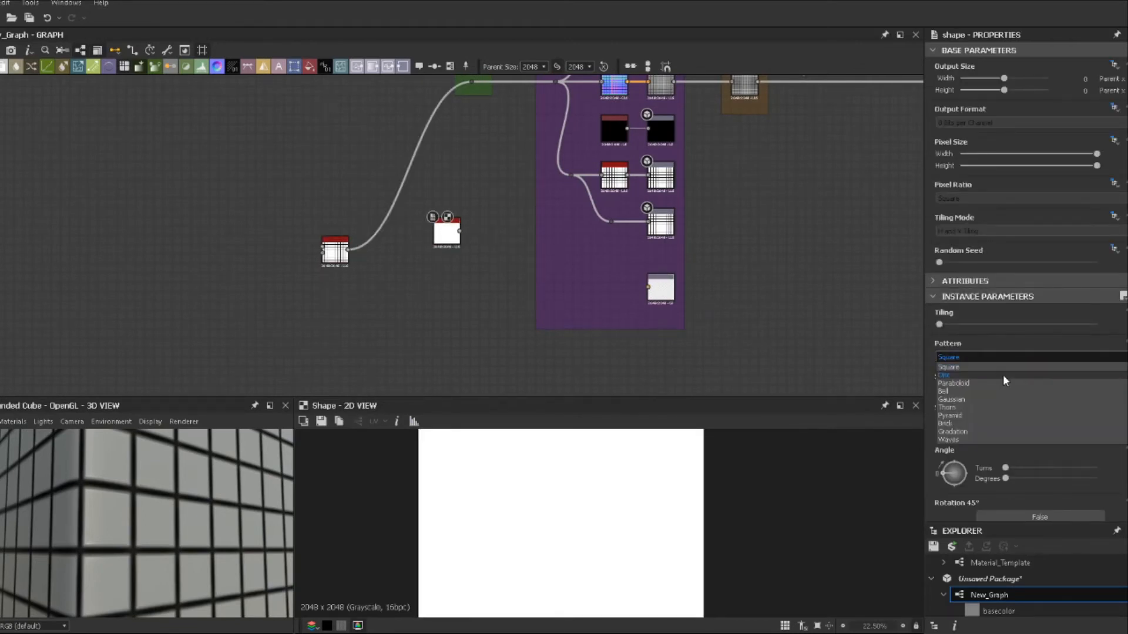
{"action": "left_click", "coordinate": [1003, 375]}
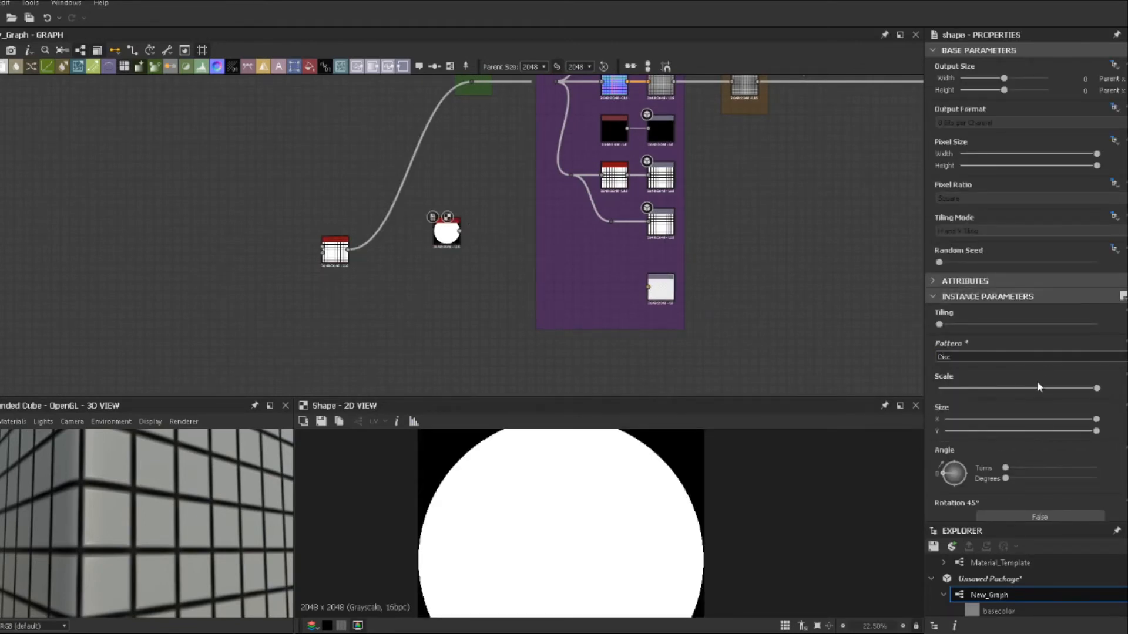
{"action": "mouse_move", "coordinate": [1037, 387]}
{"action": "left_mouse_down"}
{"action": "mouse_move", "coordinate": [1027, 389]}
{"action": "mouse_move", "coordinate": [1043, 388]}
{"action": "left_mouse_up"}
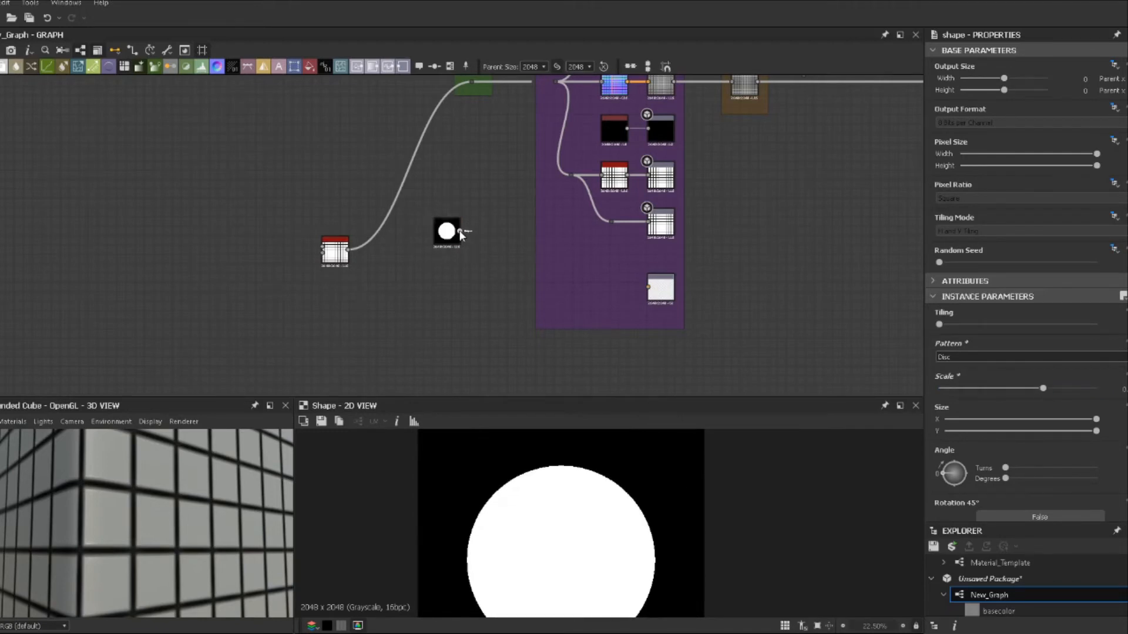
Connect the Shape node to the green-framed Dot in place of the Tile Generator and view the whole cube in 3D.
{"action": "left_click_drag", "start_coordinate": [461, 233], "coordinate": [470, 83]}
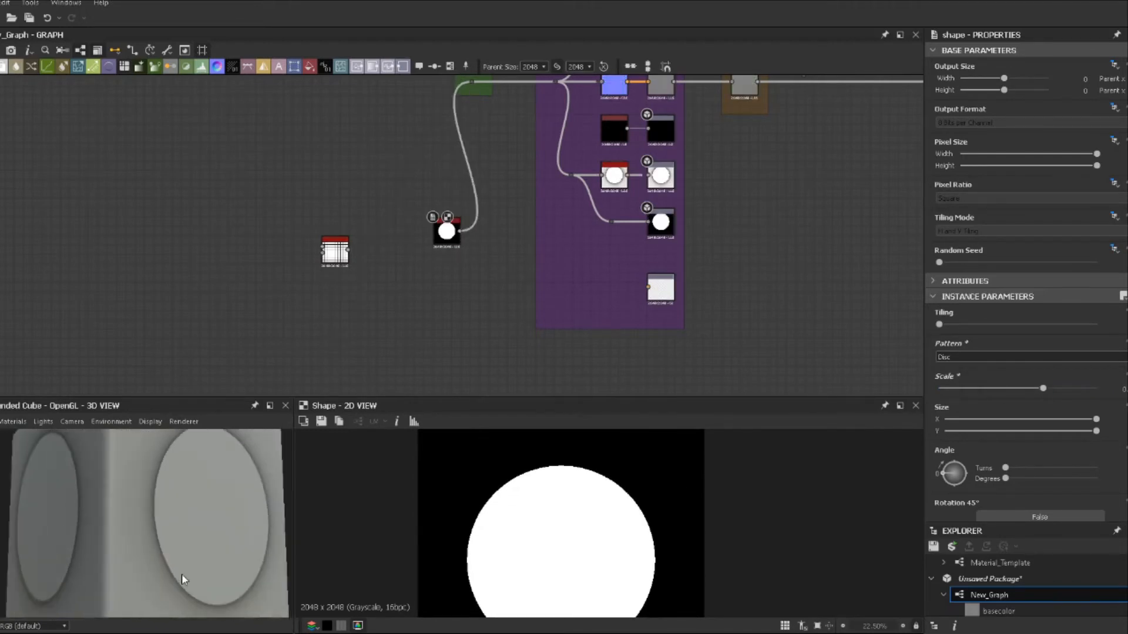
{"action": "scroll", "coordinate": [182, 573], "scroll_direction": "down", "scroll_amount": 6}
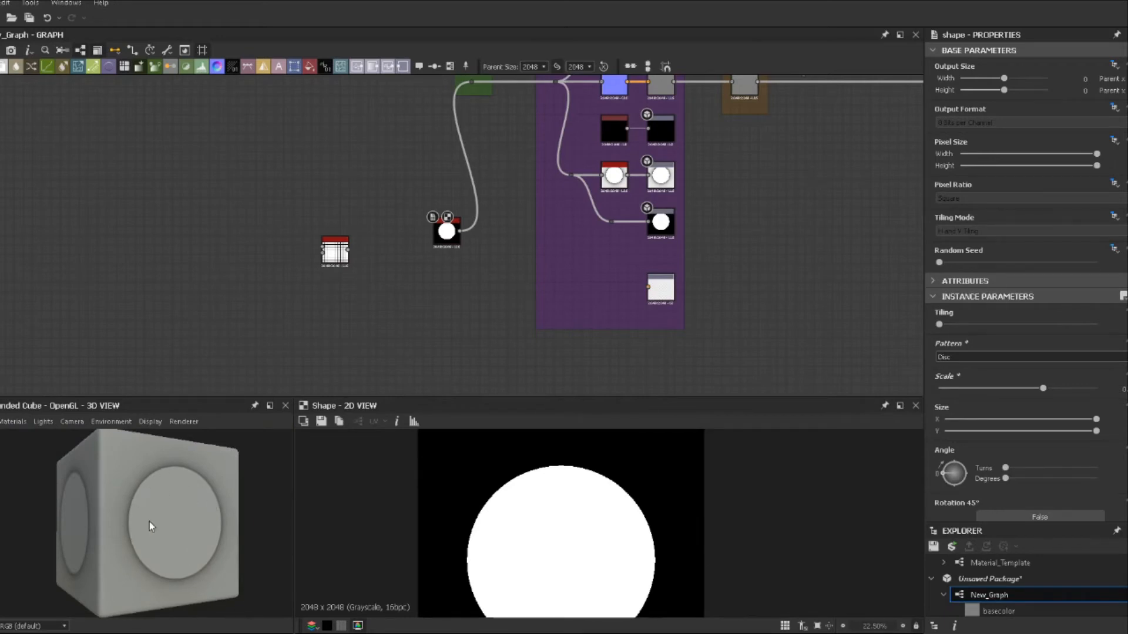
{"action": "scroll", "coordinate": [462, 257], "scroll_direction": "up", "scroll_amount": 3}
{"action": "middle_click_drag", "start_coordinate": [478, 243], "coordinate": [359, 217]}
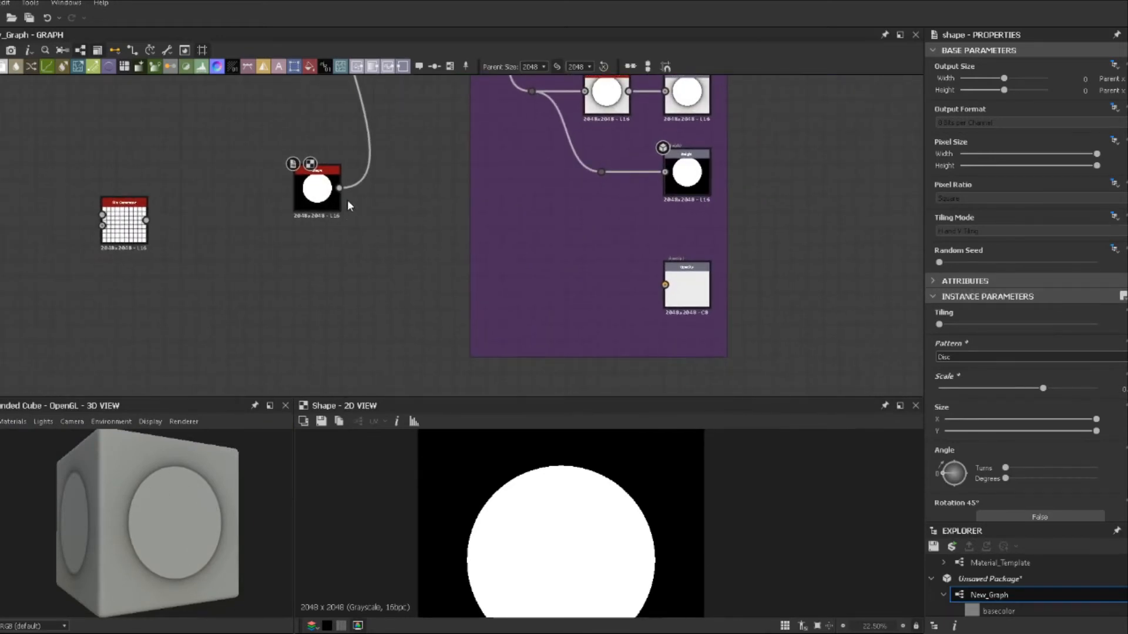
Move the Height output's Dot toward the left edge of the Outputs frame and branch a Histogram Scan node from it beside the Opacity output.
{"action": "scroll", "coordinate": [330, 195], "scroll_direction": "up", "scroll_amount": 1}
{"action": "left_click_drag", "start_coordinate": [330, 191], "coordinate": [290, 227]}
{"action": "middle_click_drag", "start_coordinate": [704, 239], "coordinate": [648, 216]}
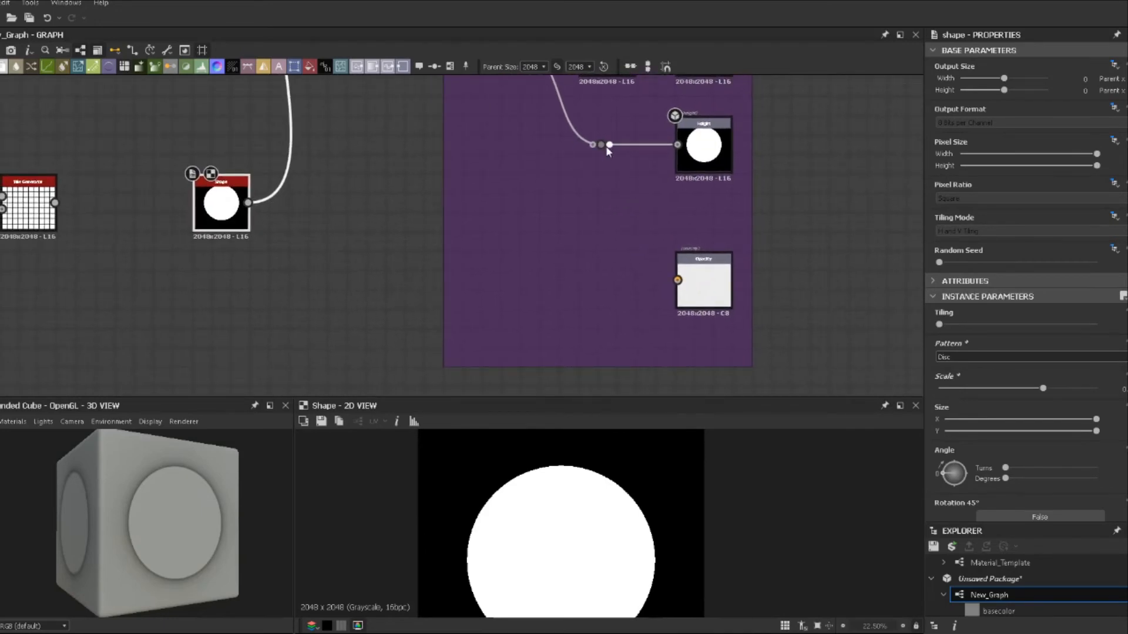
{"action": "left_click_drag", "start_coordinate": [609, 145], "coordinate": [537, 269]}
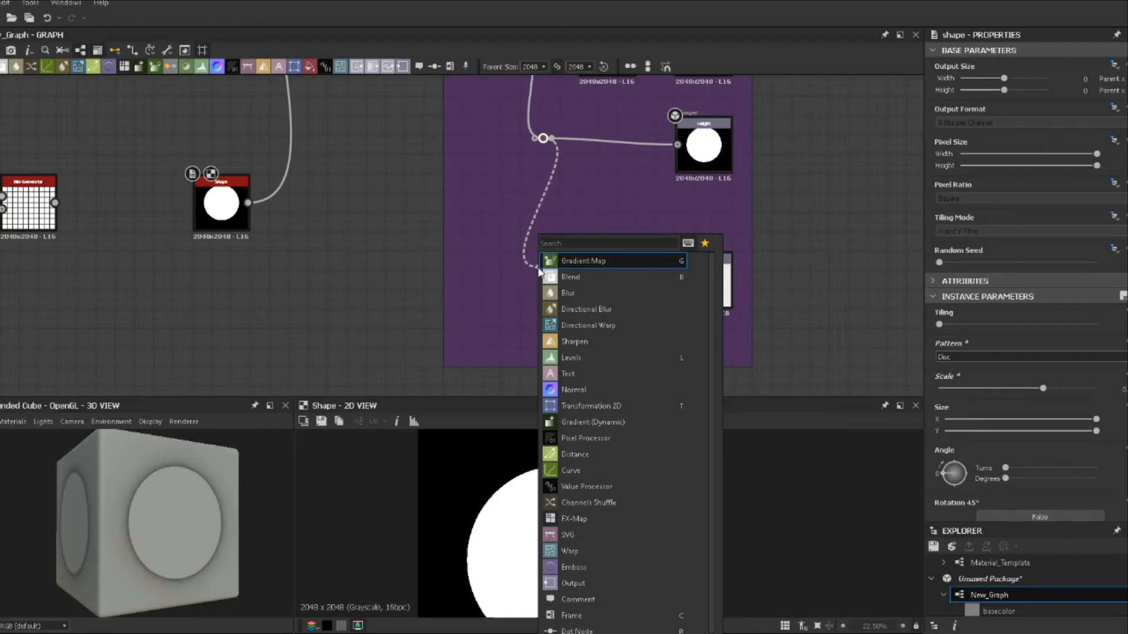
{"action": "type", "text": "hist"}
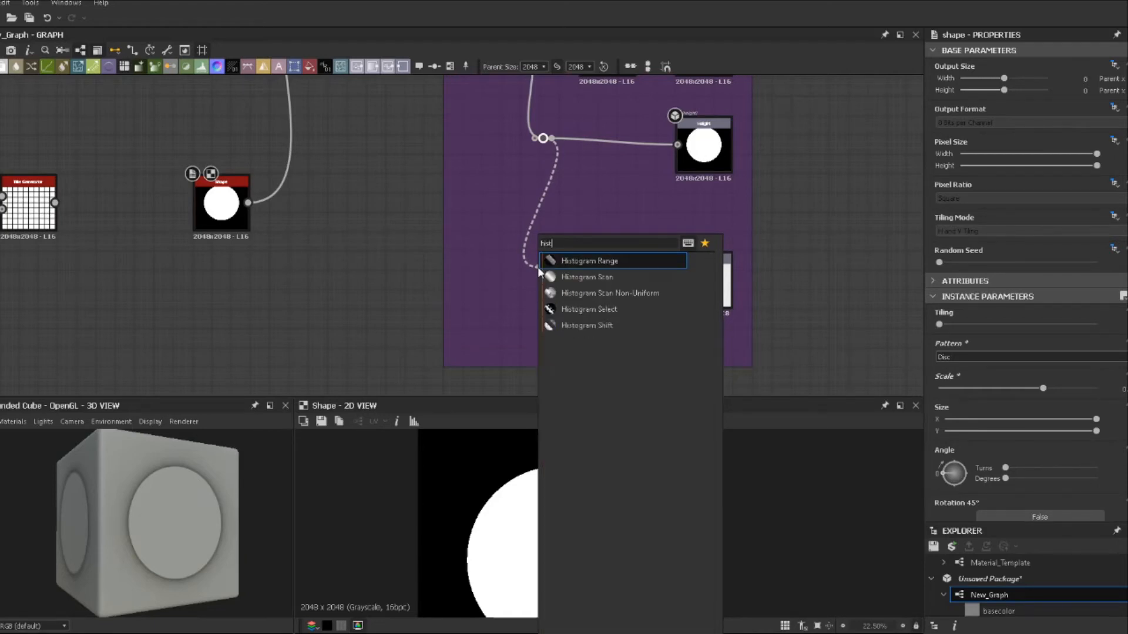
{"action": "left_click", "coordinate": [581, 277]}
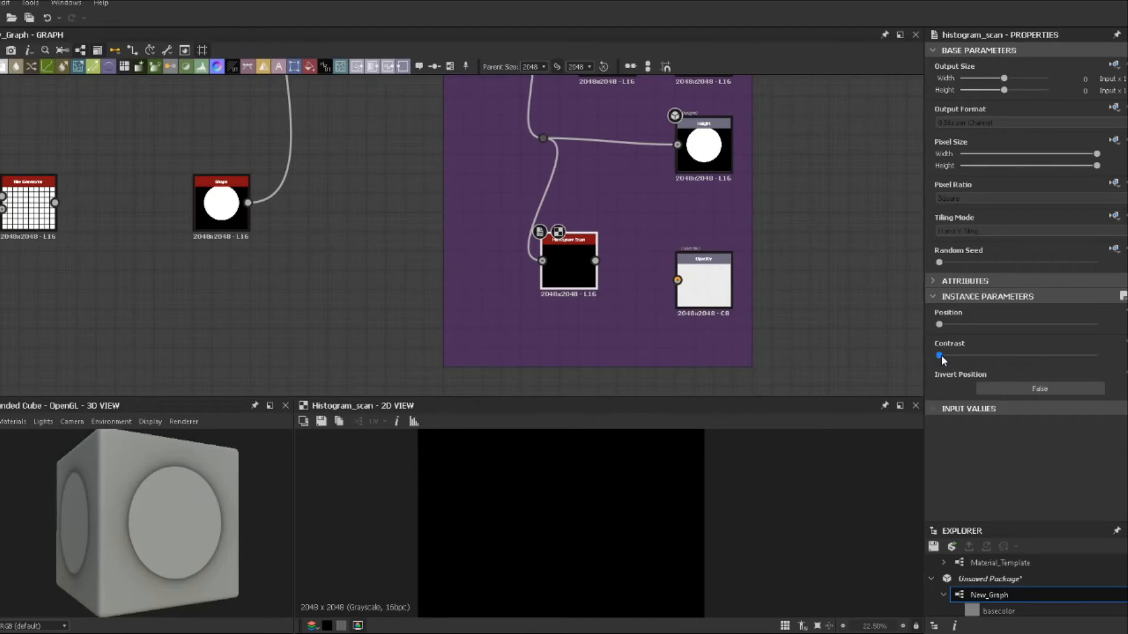
Set the Histogram Scan's contrast to maximum and position to about three quarters, and connect it to the Opacity output.
{"action": "left_click_drag", "start_coordinate": [939, 354], "coordinate": [1097, 355]}
{"action": "left_click_drag", "start_coordinate": [940, 324], "coordinate": [1062, 328]}
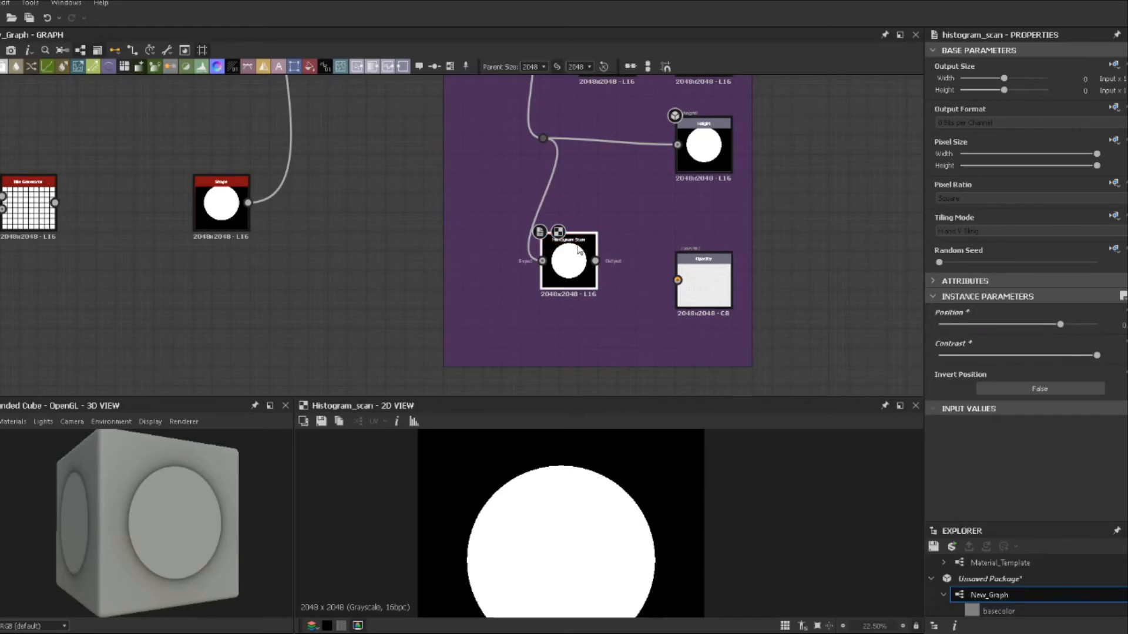
{"action": "middle_click_drag", "start_coordinate": [578, 250], "coordinate": [579, 214]}
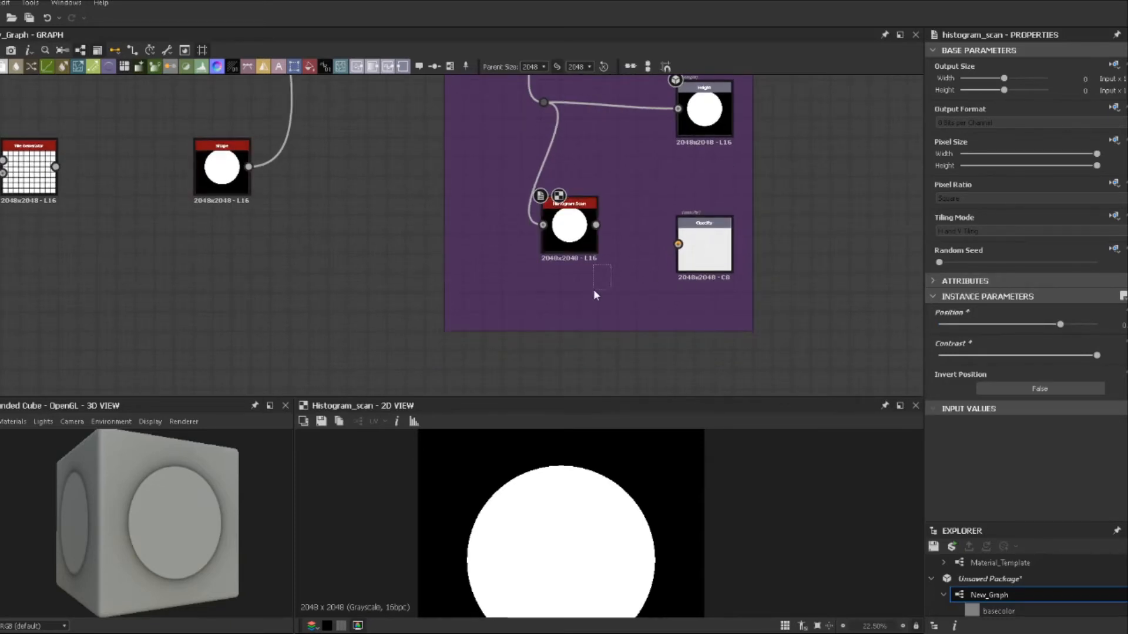
{"action": "left_click_drag", "start_coordinate": [577, 241], "coordinate": [705, 264]}
{"action": "double_click", "coordinate": [705, 265]}
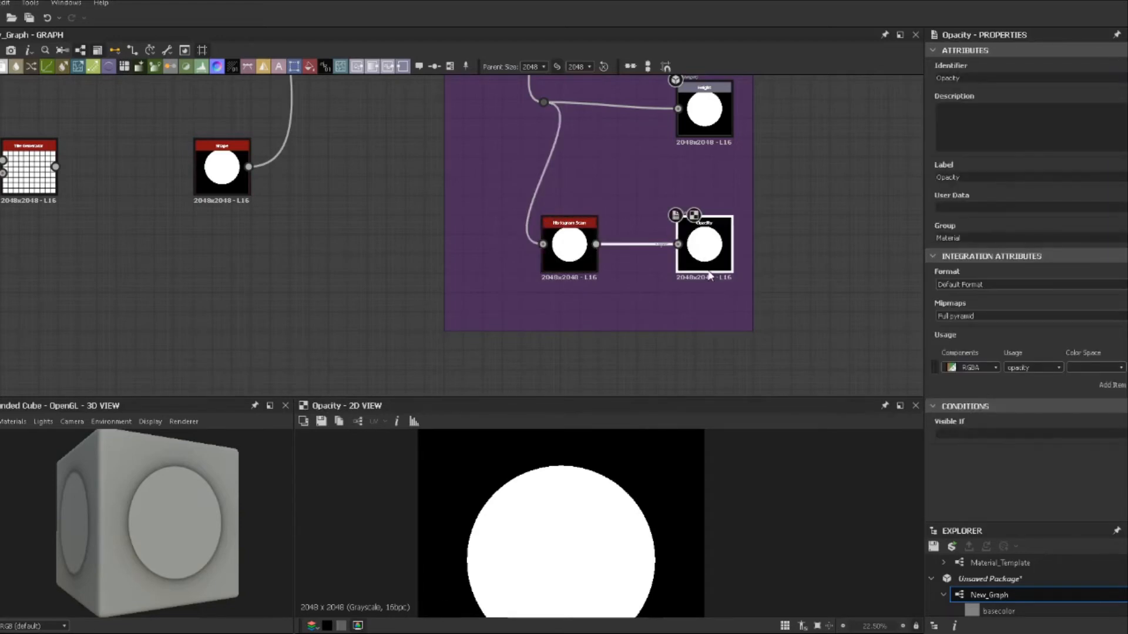
Show the Opacity output in the 3D view as Opacity and move the Histogram Scan closer to it.
{"action": "right_click", "coordinate": [705, 254]}
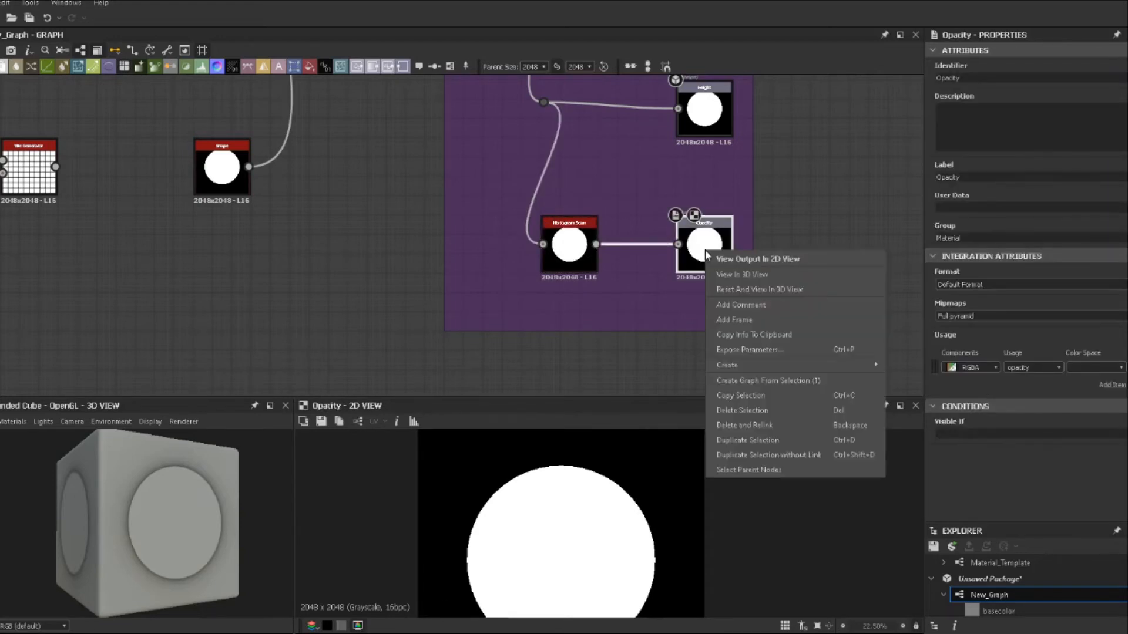
{"action": "left_click", "coordinate": [739, 274]}
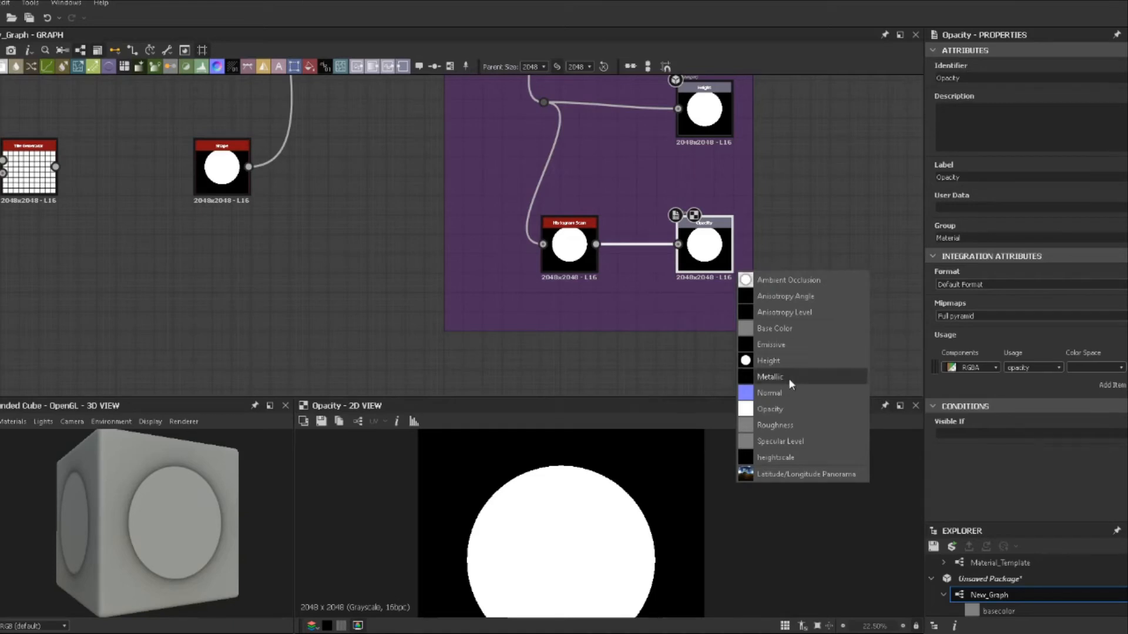
{"action": "left_click", "coordinate": [777, 409]}
{"action": "mouse_move", "coordinate": [178, 554]}
{"action": "left_mouse_down"}
{"action": "mouse_move", "coordinate": [234, 571]}
{"action": "mouse_move", "coordinate": [190, 562]}
{"action": "left_mouse_up"}
{"action": "left_click_drag", "start_coordinate": [565, 248], "coordinate": [623, 252]}
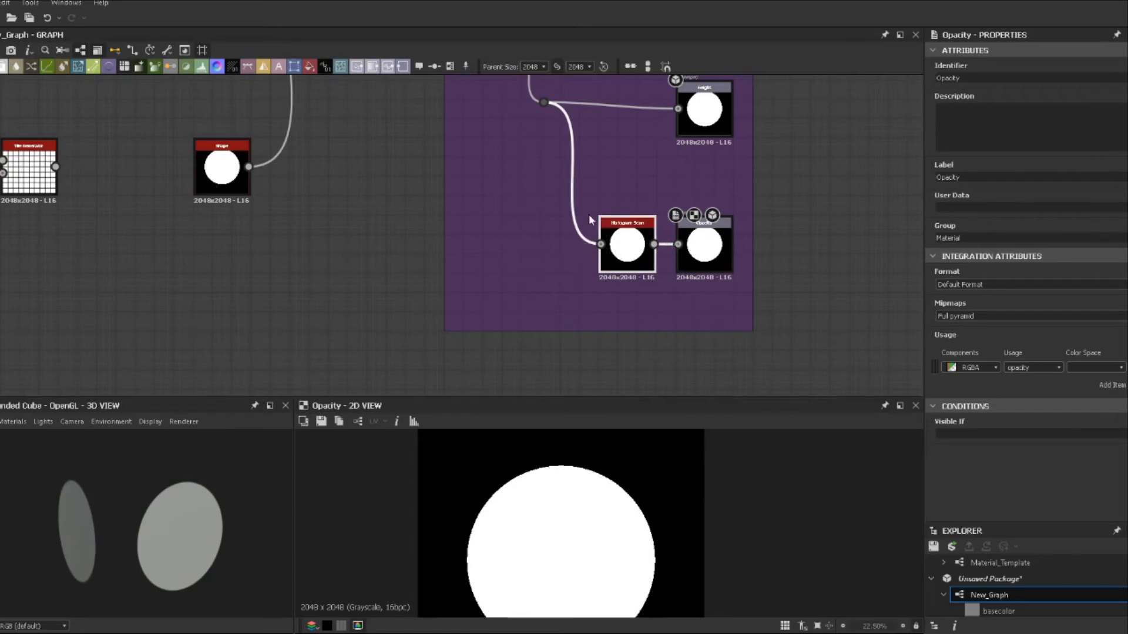
{"action": "left_click", "coordinate": [618, 250]}
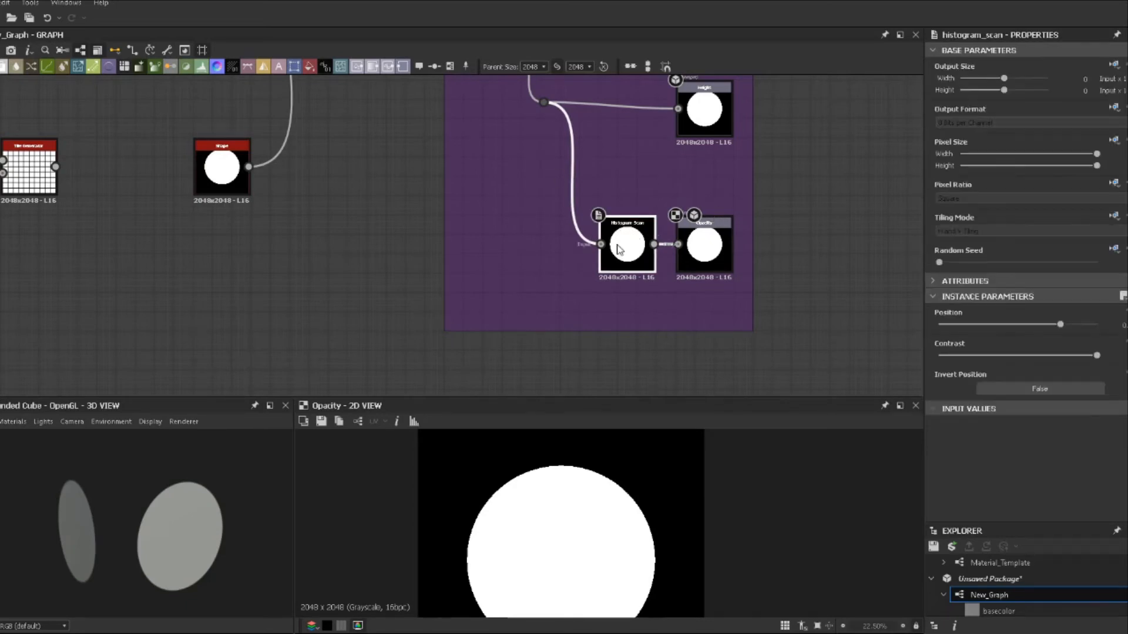
{"action": "key", "text": "Delete"}
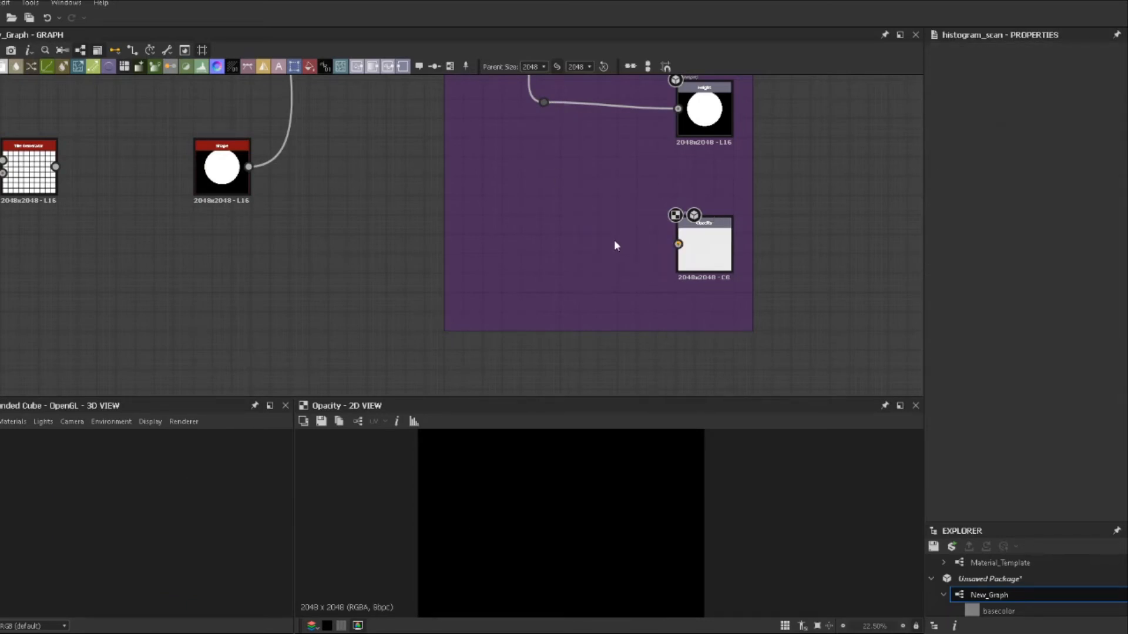
{"action": "key", "text": "ctrl+z"}
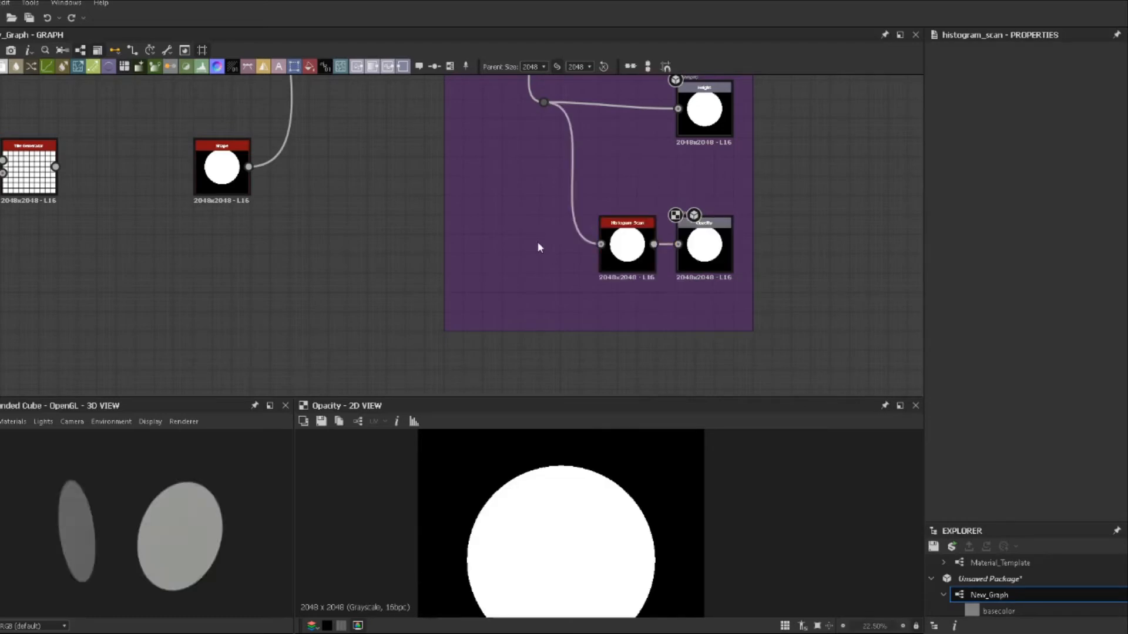
Add a white grayscale Uniform Color node inside the Outputs frame and connect it to the Histogram Scan in place of the Dot.
{"action": "key", "text": "u"}
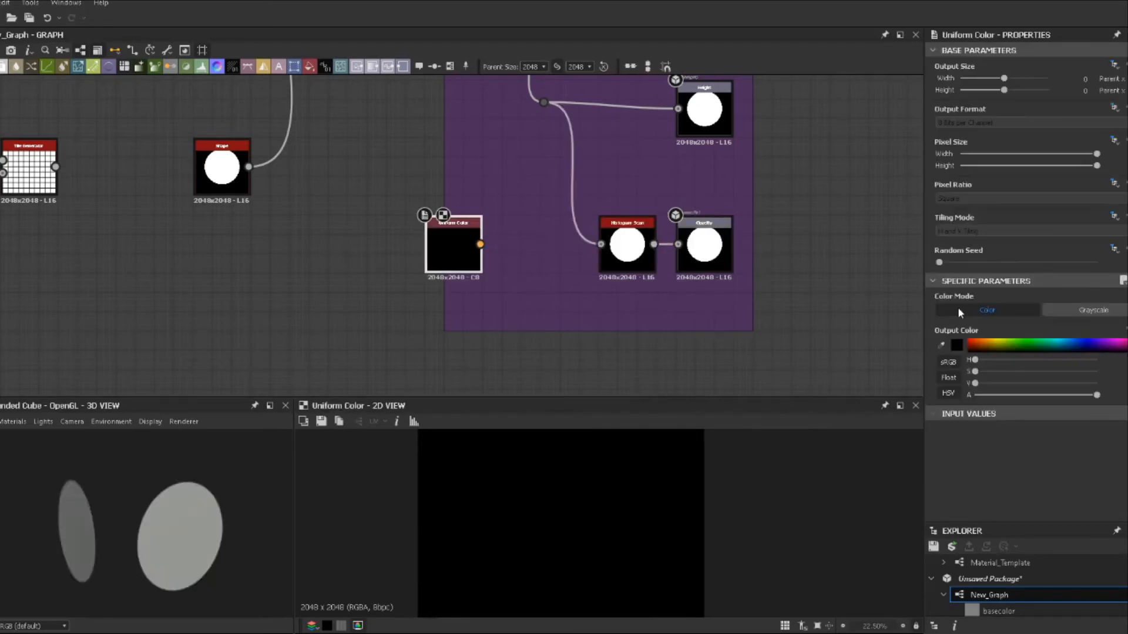
{"action": "left_click", "coordinate": [1076, 310]}
{"action": "left_click_drag", "start_coordinate": [1001, 360], "coordinate": [1096, 359]}
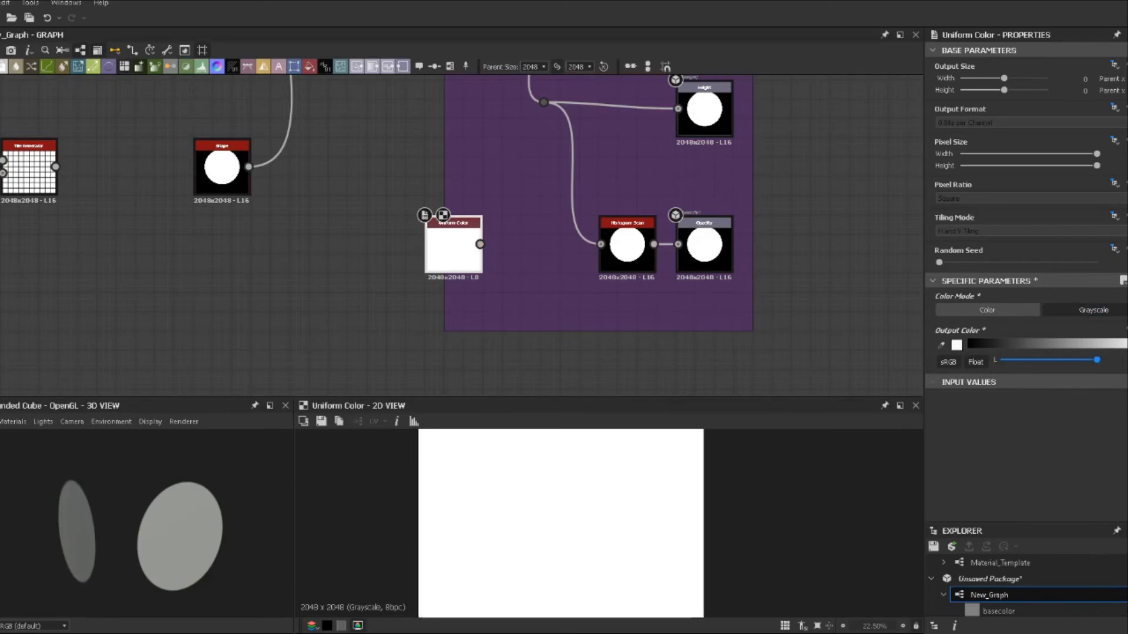
{"action": "left_click_drag", "start_coordinate": [480, 245], "coordinate": [600, 245]}
{"action": "left_click_drag", "start_coordinate": [430, 262], "coordinate": [508, 262]}
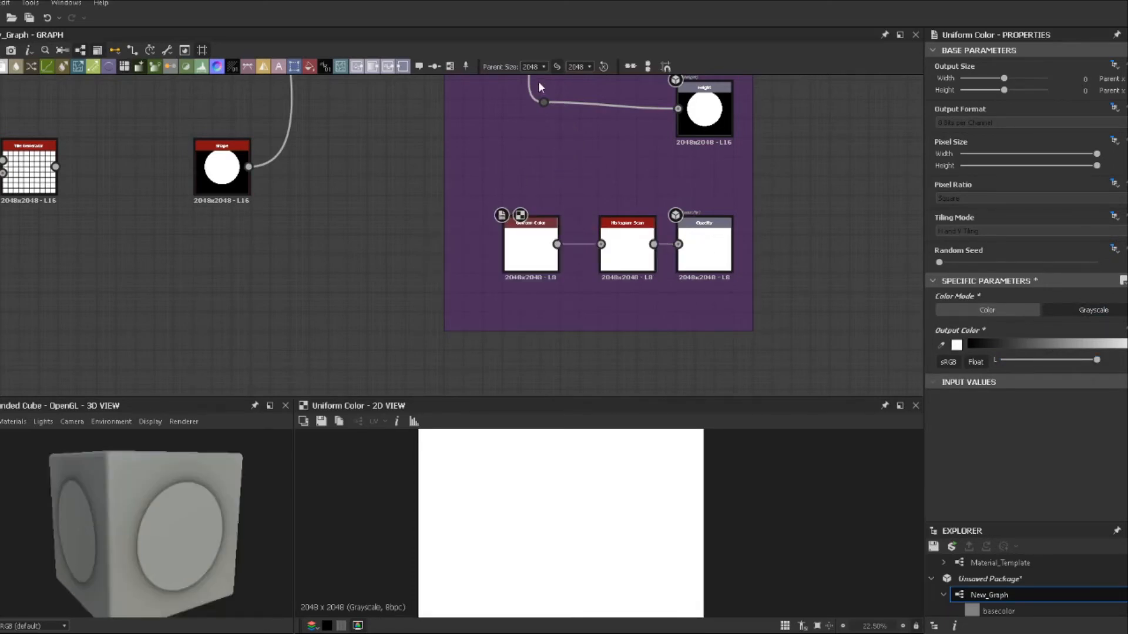
Align the Height output's Dot horizontally with the Height output node.
{"action": "left_click_drag", "start_coordinate": [544, 103], "coordinate": [544, 109]}
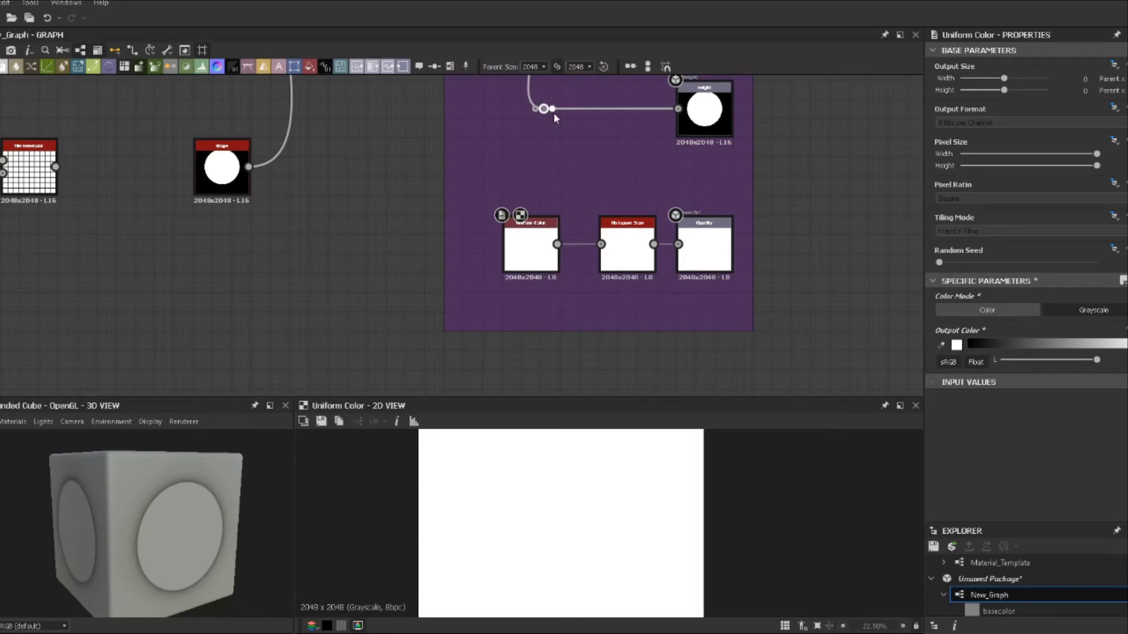
{"action": "left_click_drag", "start_coordinate": [577, 196], "coordinate": [609, 250]}
{"action": "left_click", "coordinate": [607, 164]}
{"action": "key", "text": "ctrl+z"}
{"action": "key", "text": "ctrl+z"}
Move the Shape node in line with the green-framed Dot and delete the unused Tile Generator.
{"action": "scroll", "coordinate": [640, 200], "scroll_direction": "down", "scroll_amount": 5}
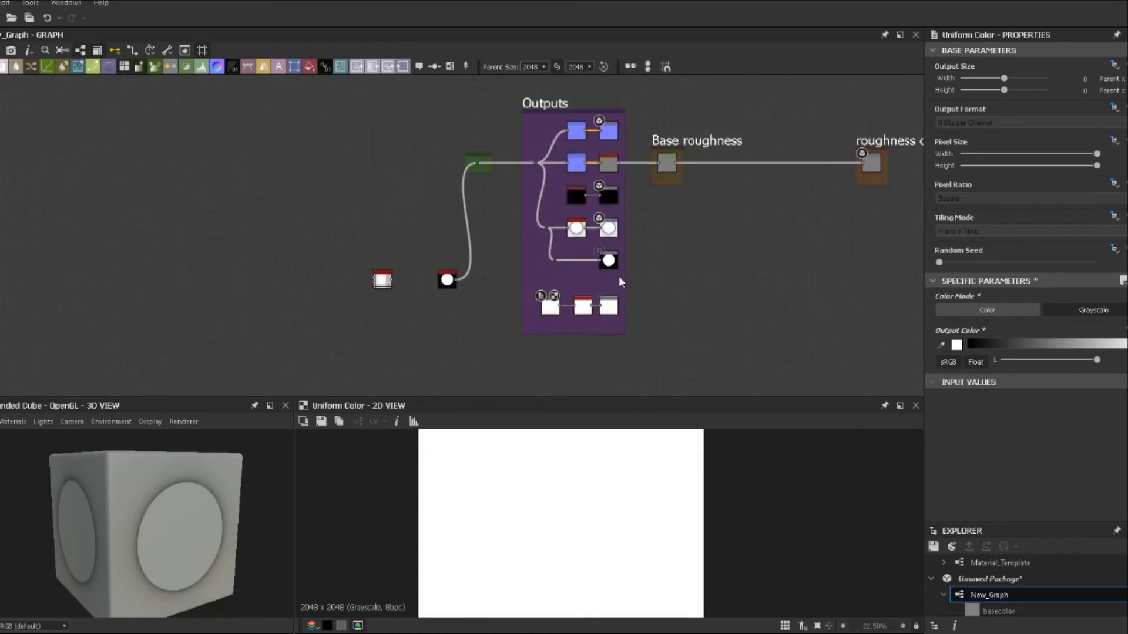
{"action": "middle_click_drag", "start_coordinate": [659, 262], "coordinate": [604, 249]}
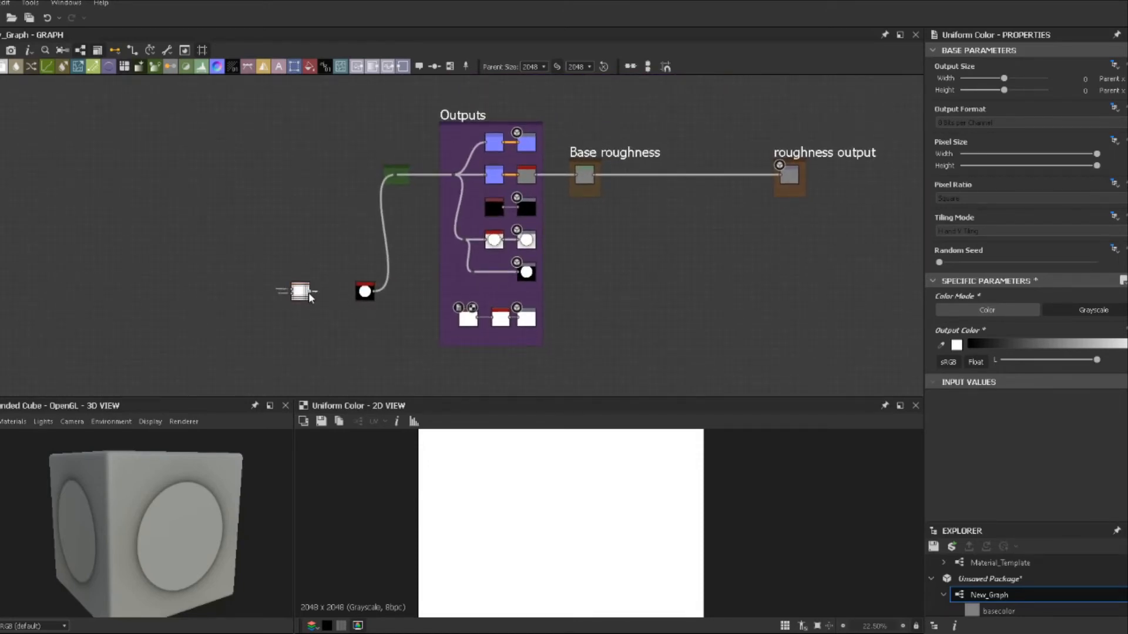
{"action": "left_click_drag", "start_coordinate": [365, 291], "coordinate": [310, 174]}
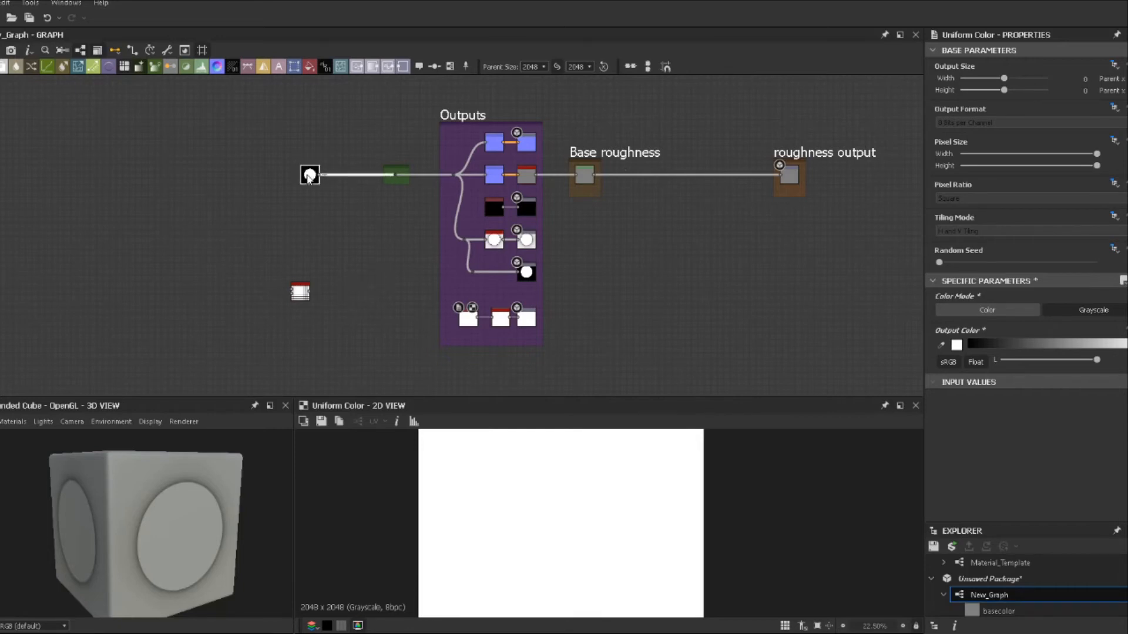
{"action": "left_click", "coordinate": [300, 292]}
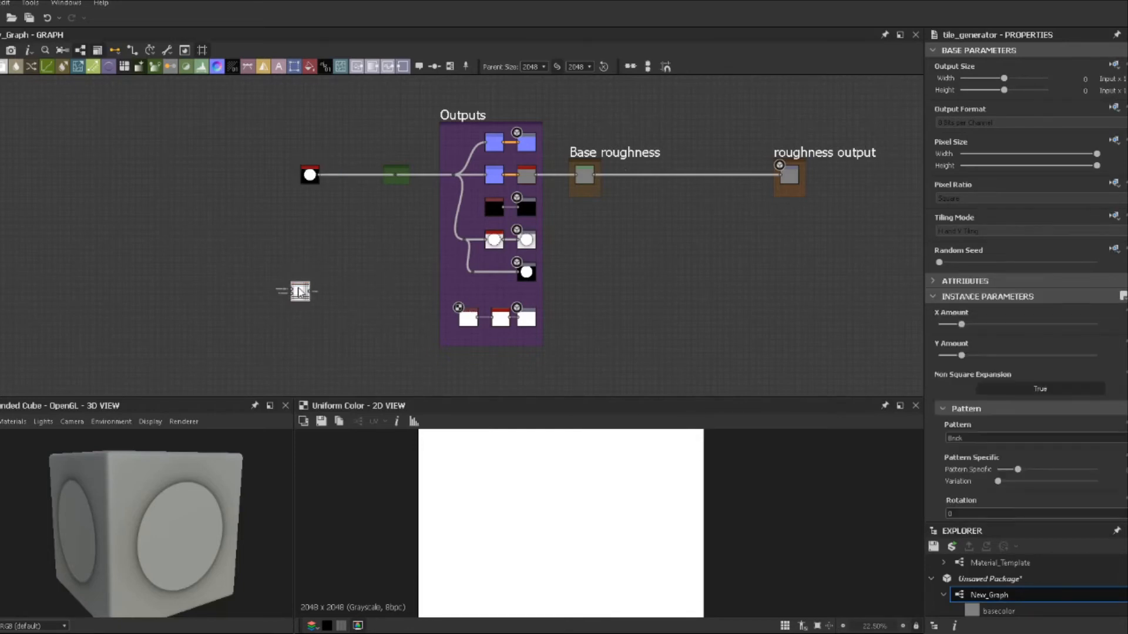
{"action": "key", "text": "Delete"}
Nudge the Color Output frame up so its node lines up with the green-framed Dot feeding it.
{"action": "scroll", "coordinate": [300, 288], "scroll_direction": "down", "scroll_amount": 4}
{"action": "mouse_move", "coordinate": [483, 242]}
{"action": "middle_mouse_down"}
{"action": "mouse_move", "coordinate": [444, 272]}
{"action": "mouse_move", "coordinate": [469, 251]}
{"action": "middle_mouse_up"}
{"action": "scroll", "coordinate": [433, 259], "scroll_direction": "up", "scroll_amount": 4}
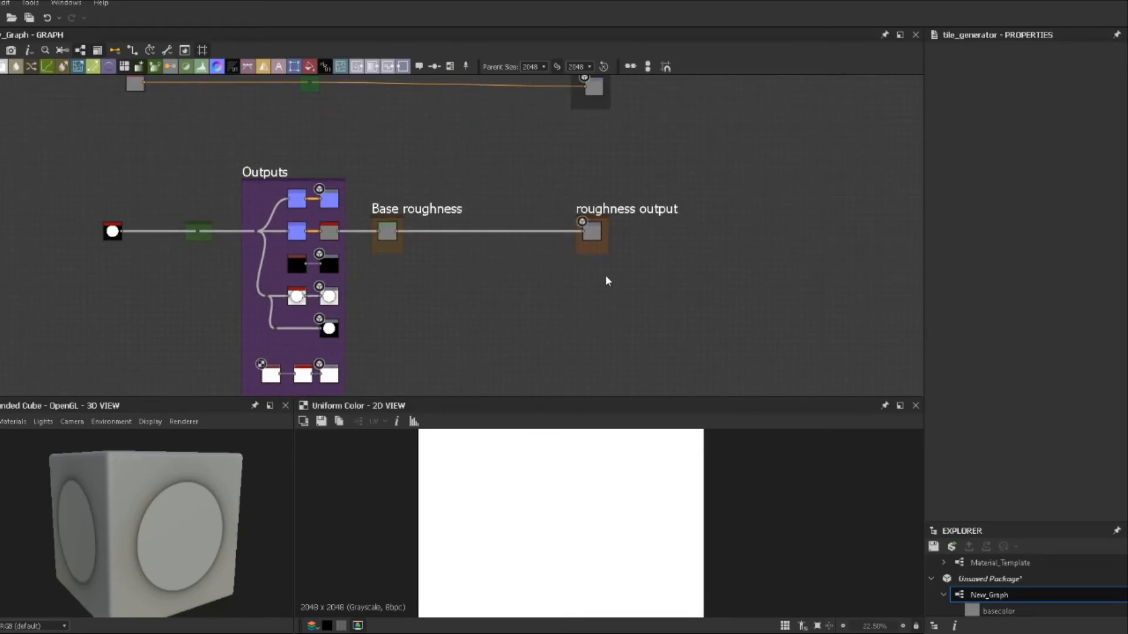
{"action": "middle_click_drag", "start_coordinate": [606, 276], "coordinate": [603, 268]}
{"action": "scroll", "coordinate": [605, 222], "scroll_direction": "down", "scroll_amount": 1}
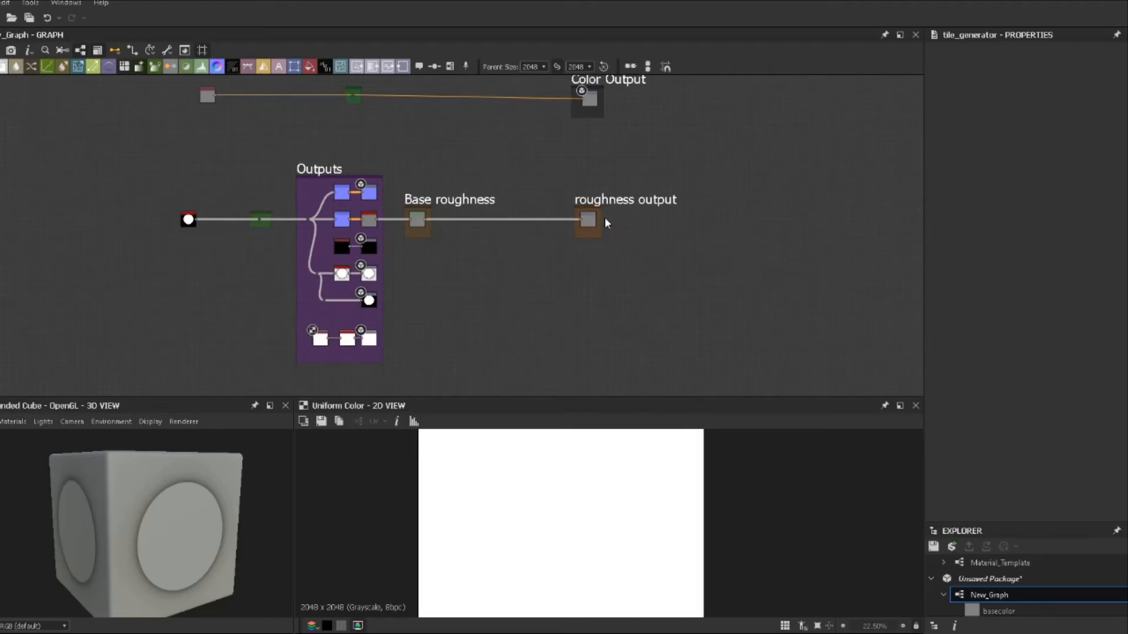
{"action": "middle_click_drag", "start_coordinate": [605, 222], "coordinate": [604, 247]}
{"action": "left_click", "coordinate": [594, 104]}
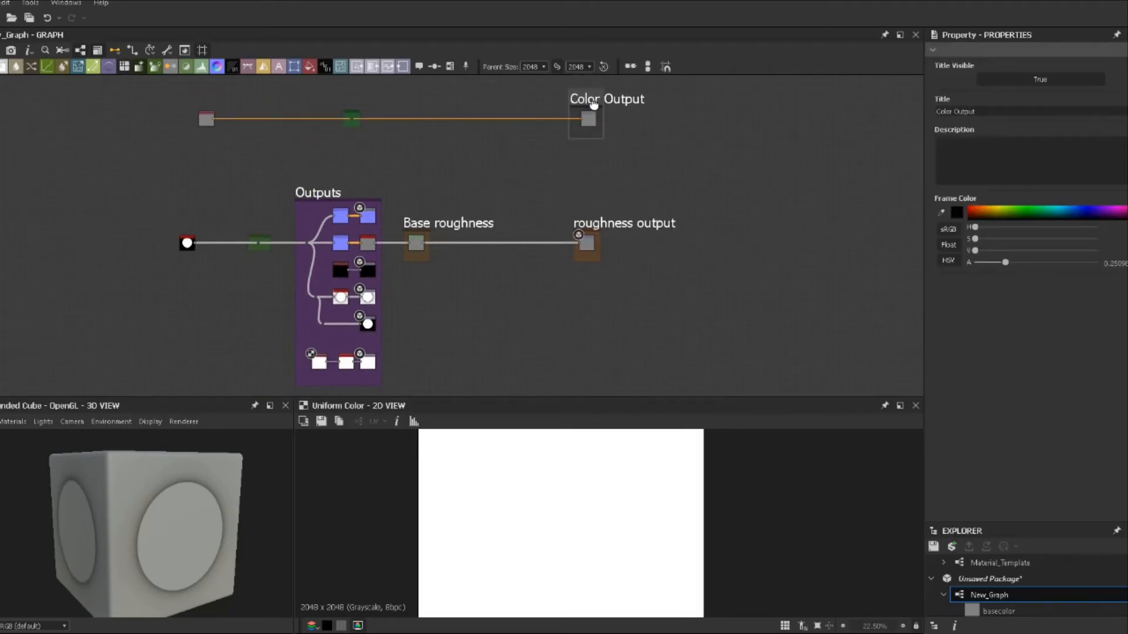
Add a Breakdown node below the roughness output frame and connect the Normal node to its first input.
{"action": "scroll", "coordinate": [543, 282], "scroll_direction": "up", "scroll_amount": 3}
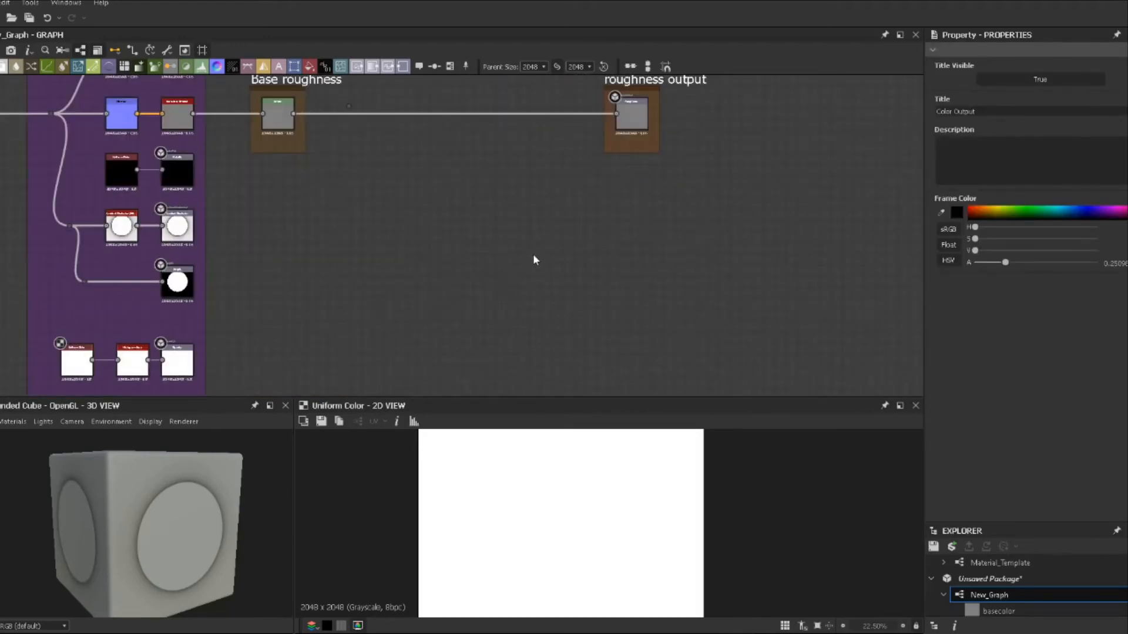
{"action": "key", "text": "space"}
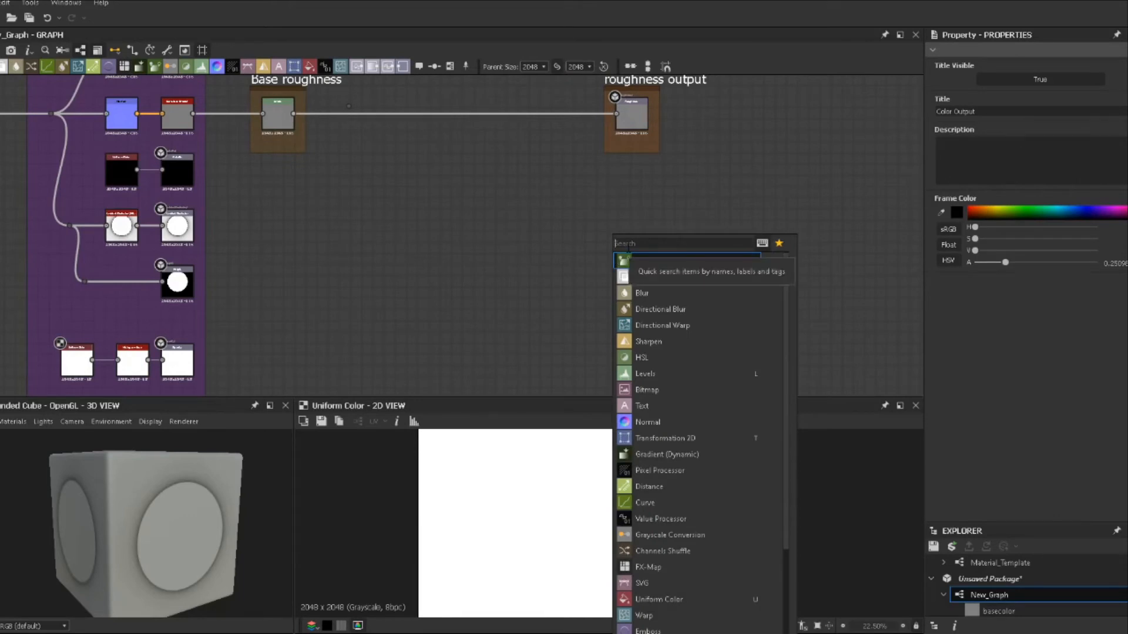
{"action": "type", "text": "breakd"}
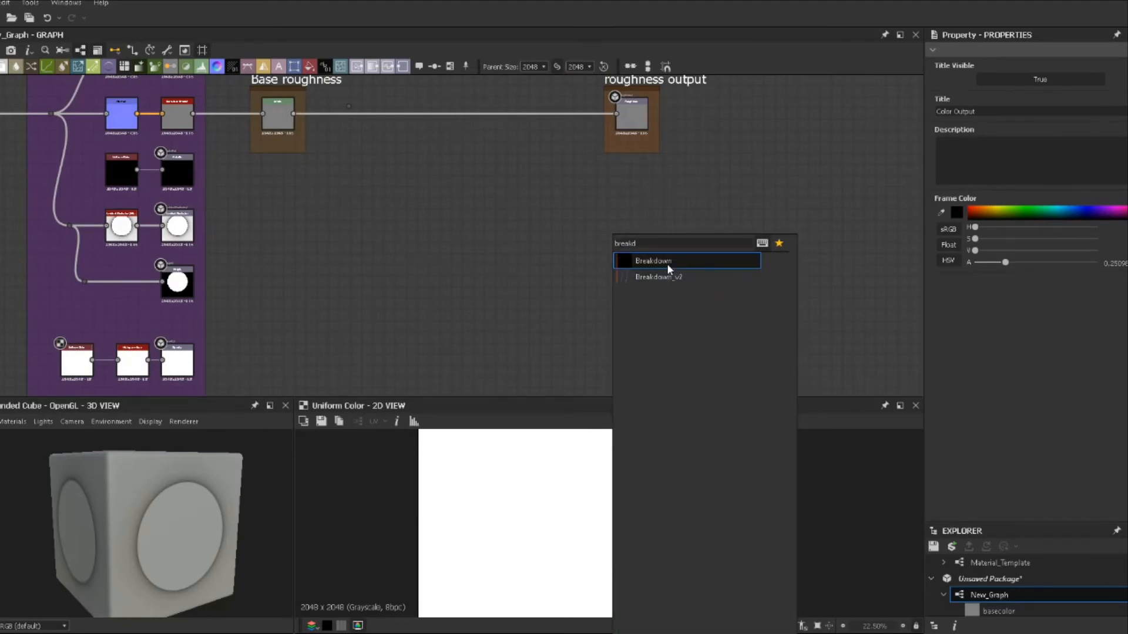
{"action": "left_click", "coordinate": [668, 264]}
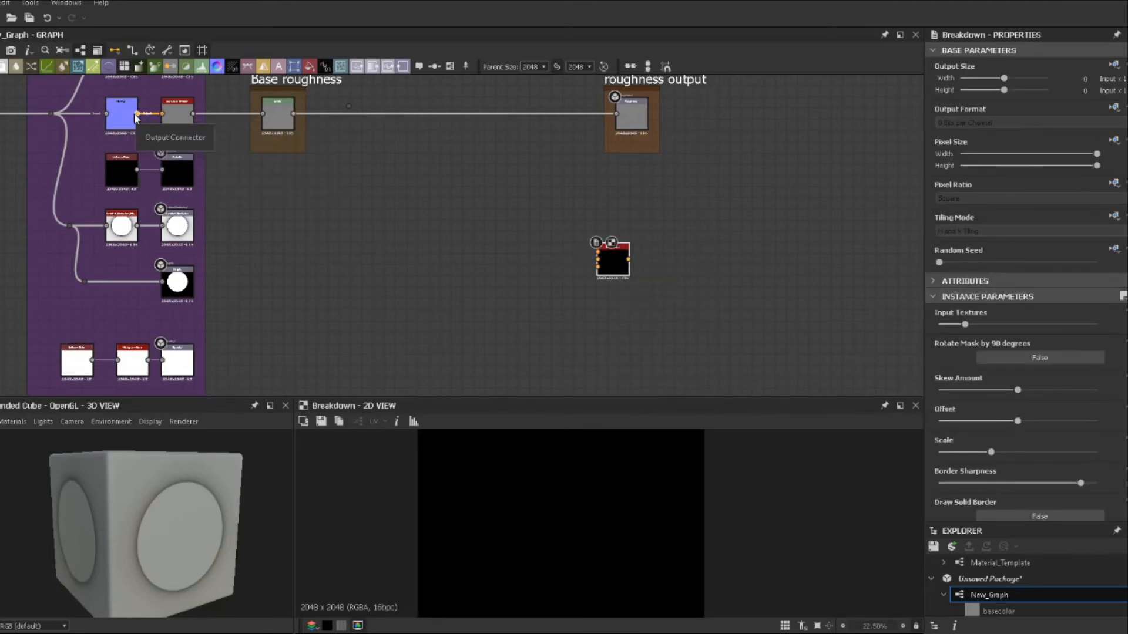
{"action": "left_click_drag", "start_coordinate": [136, 114], "coordinate": [598, 251]}
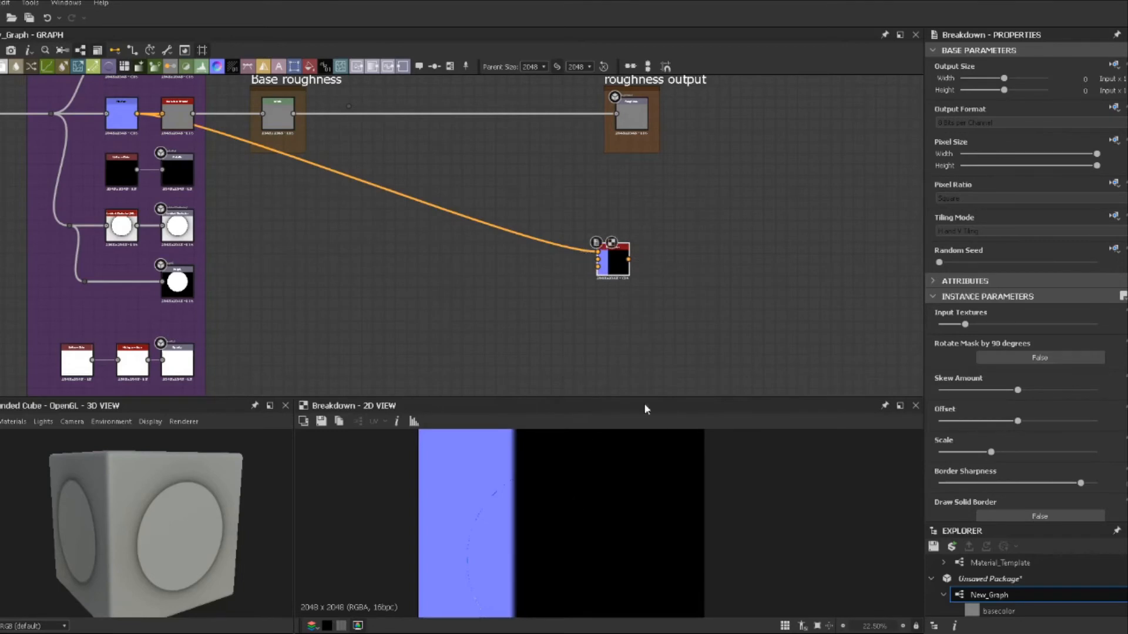
Add a Breakdown_v2 node below the Breakdown node and transfer the Normal connection to its first input.
{"action": "middle_click_drag", "start_coordinate": [648, 323], "coordinate": [638, 270]}
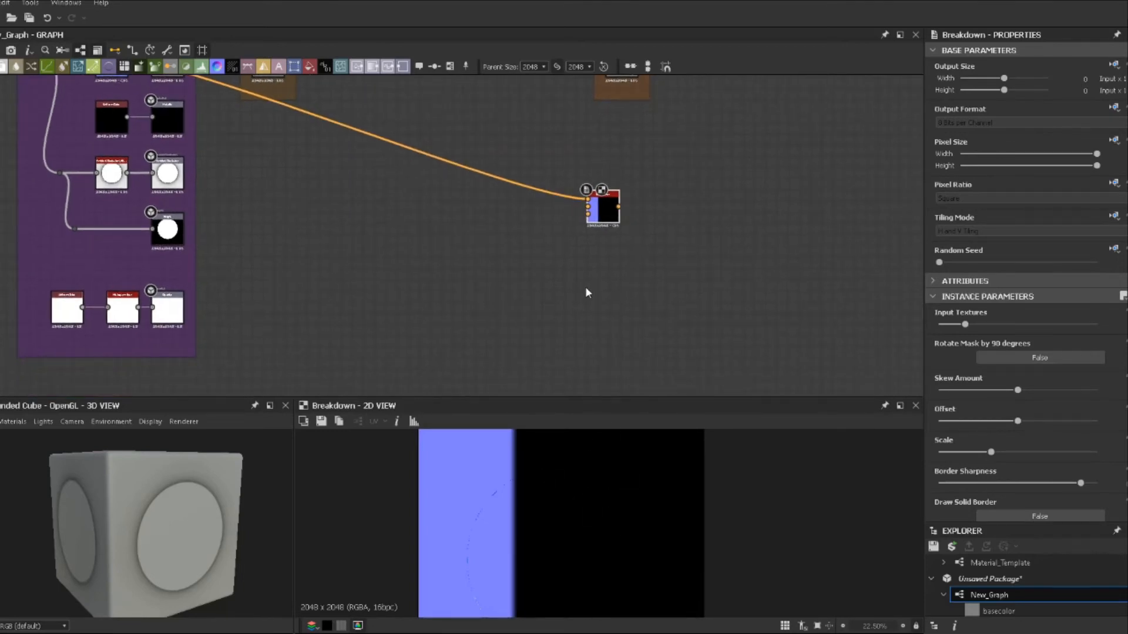
{"action": "key", "text": "space"}
{"action": "type", "text": "breakdown"}
{"action": "left_click", "coordinate": [628, 278]}
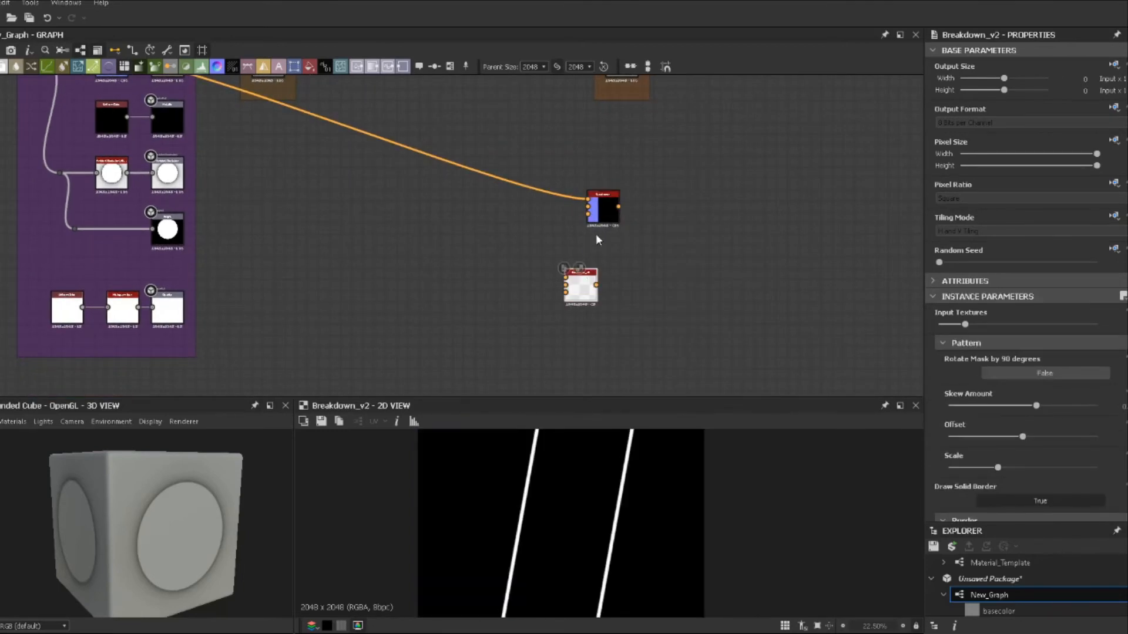
{"action": "left_click_drag", "start_coordinate": [588, 199], "coordinate": [565, 285]}
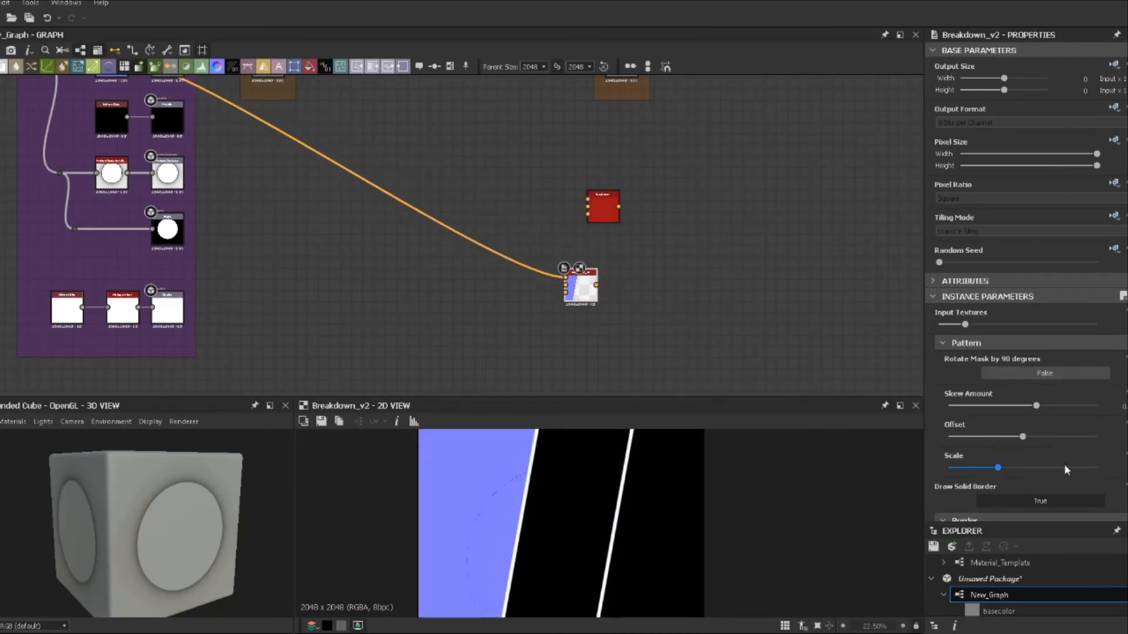
Examine the Breakdown_v2 node's pattern and border settings and compare them with those of the original Breakdown node.
{"action": "scroll", "coordinate": [1061, 463], "scroll_direction": "down", "scroll_amount": 3}
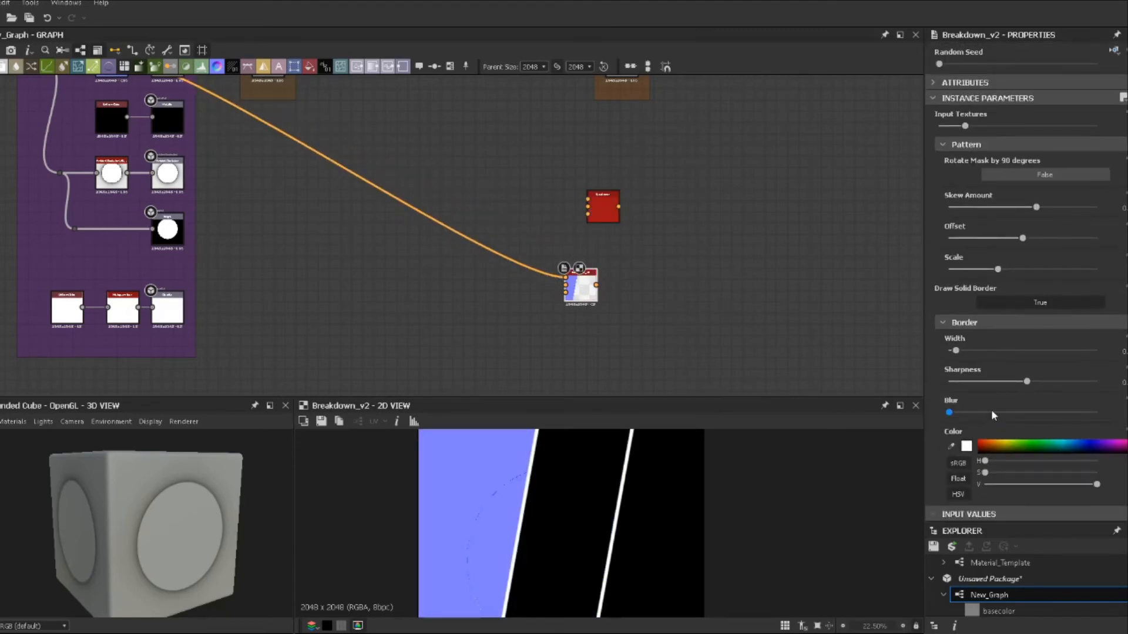
{"action": "scroll", "coordinate": [992, 411], "scroll_direction": "up", "scroll_amount": 1}
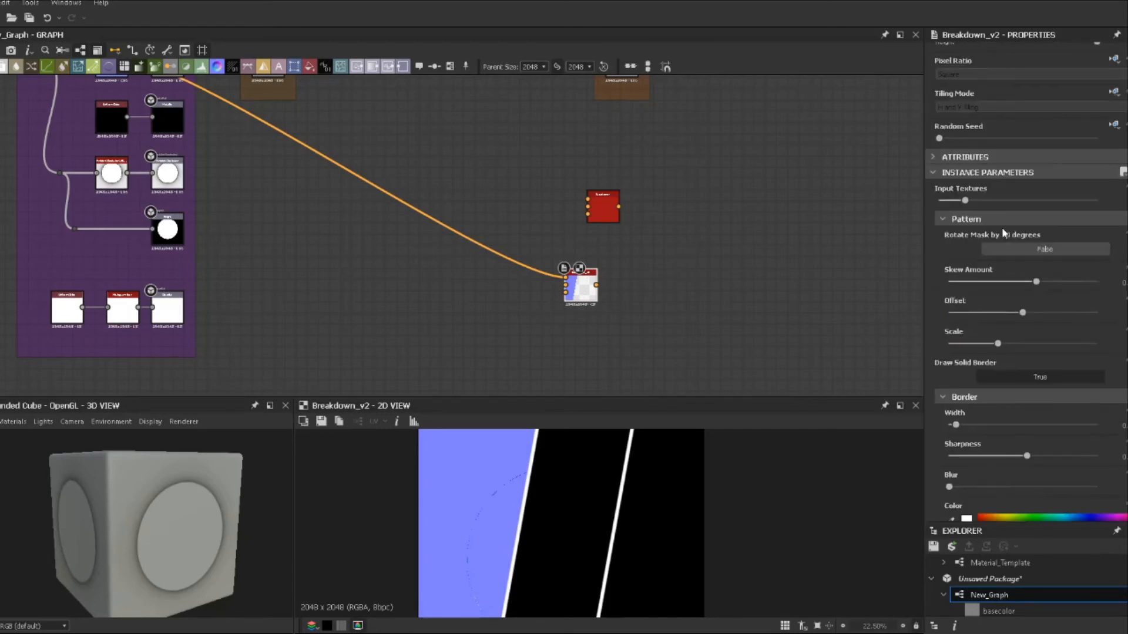
{"action": "left_click_drag", "start_coordinate": [1036, 282], "coordinate": [1018, 281]}
{"action": "left_click", "coordinate": [604, 215]}
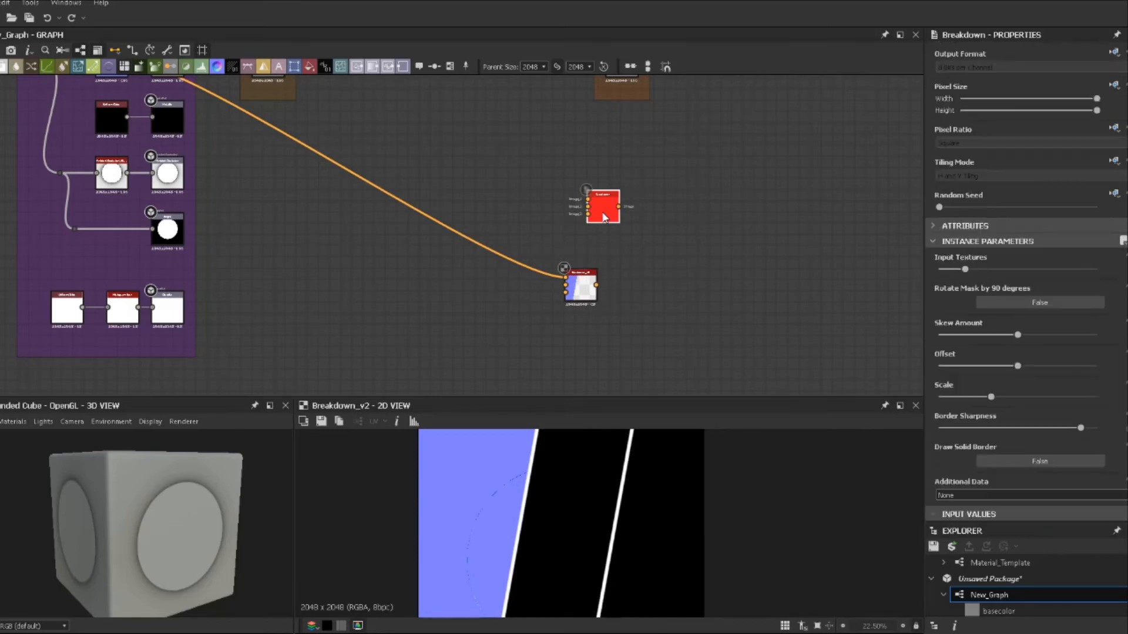
Delete the original Breakdown node and move the Breakdown_v2 node up into its place.
{"action": "key", "text": "Delete"}
{"action": "left_click_drag", "start_coordinate": [582, 288], "coordinate": [582, 187]}
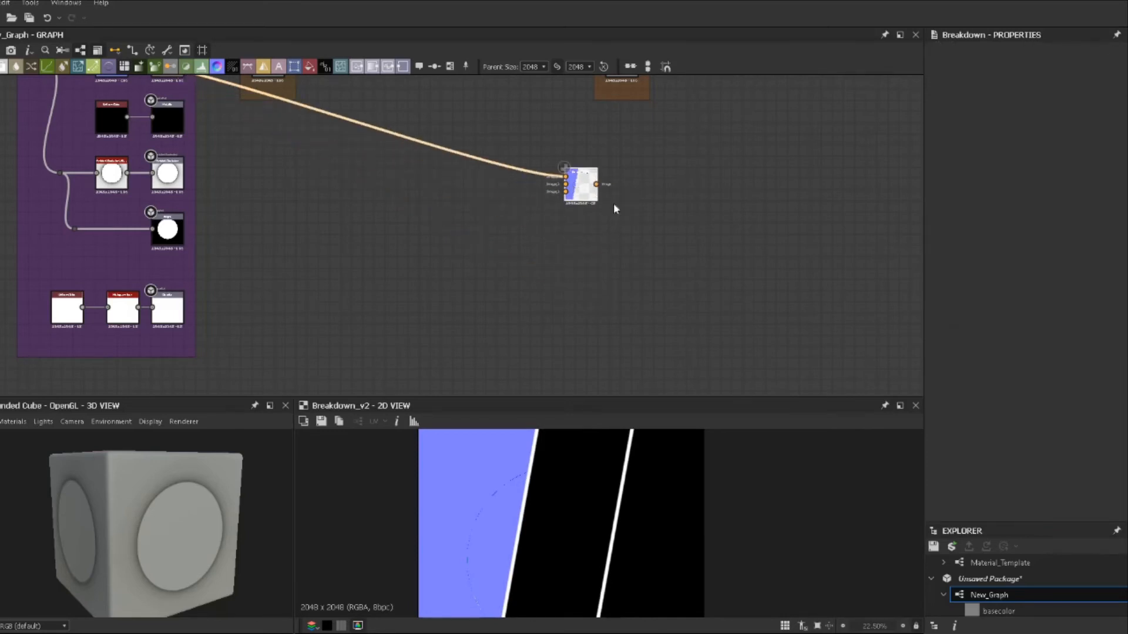
{"action": "scroll", "coordinate": [634, 221], "scroll_direction": "up", "scroll_amount": 1}
{"action": "middle_click_drag", "start_coordinate": [637, 223], "coordinate": [669, 292]}
Set the Breakdown_v2 node's Input Textures to 5.
{"action": "left_click", "coordinate": [614, 252]}
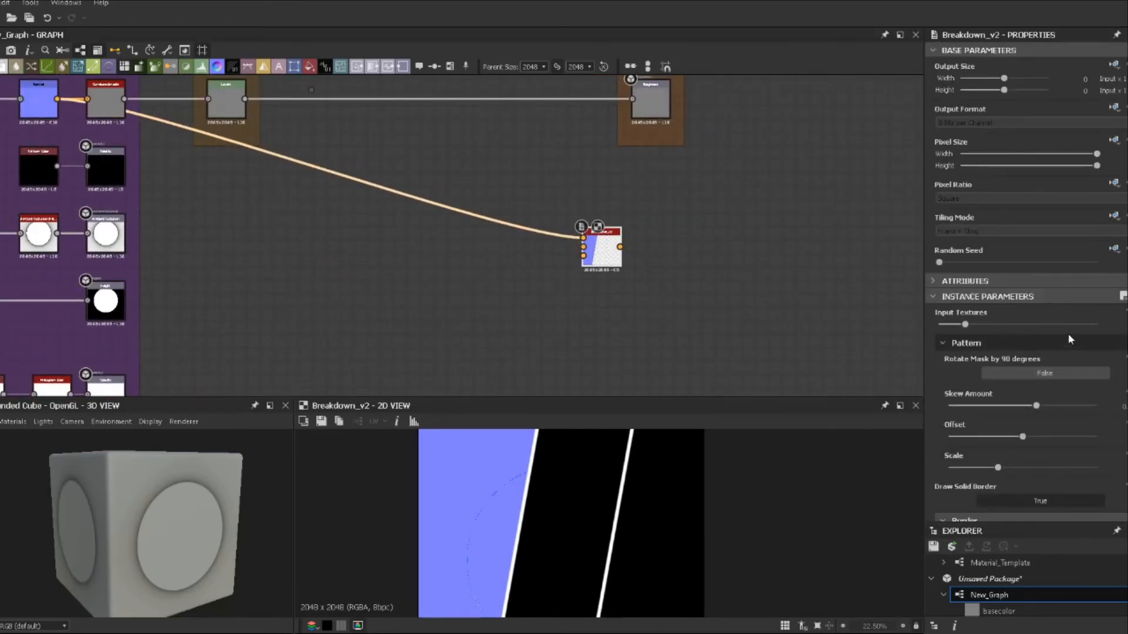
{"action": "type", "text": "5"}
{"action": "key", "text": "Return"}
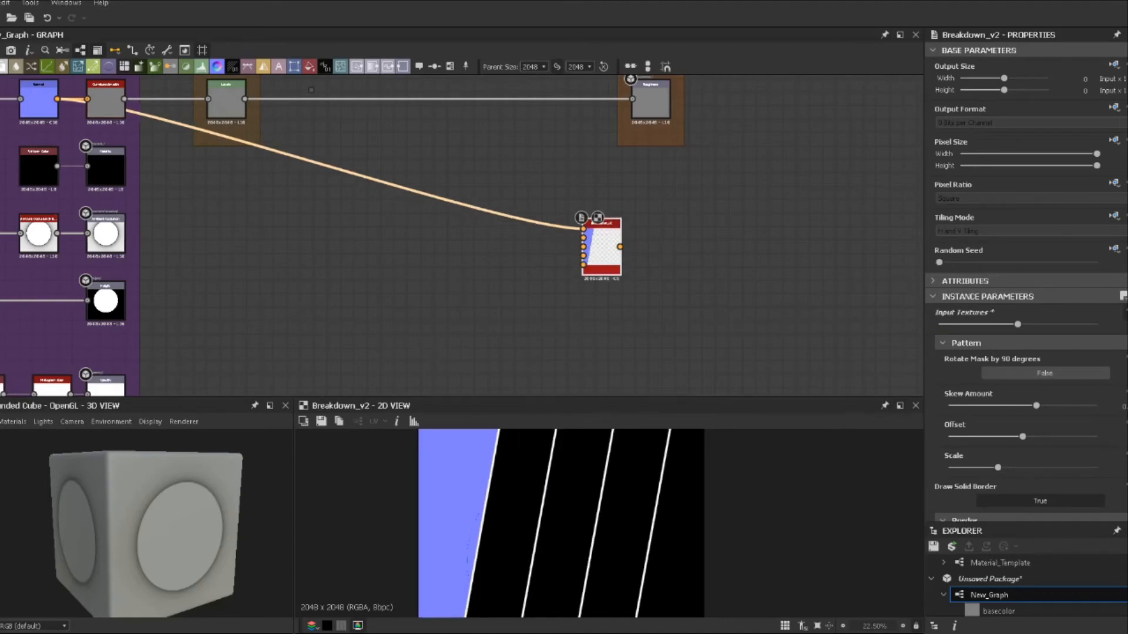
Move the Breakdown_v2 node to the right of the roughness output frame.
{"action": "scroll", "coordinate": [594, 271], "scroll_direction": "down", "scroll_amount": 5}
{"action": "middle_click_drag", "start_coordinate": [559, 224], "coordinate": [579, 211]}
{"action": "scroll", "coordinate": [630, 260], "scroll_direction": "up", "scroll_amount": 3}
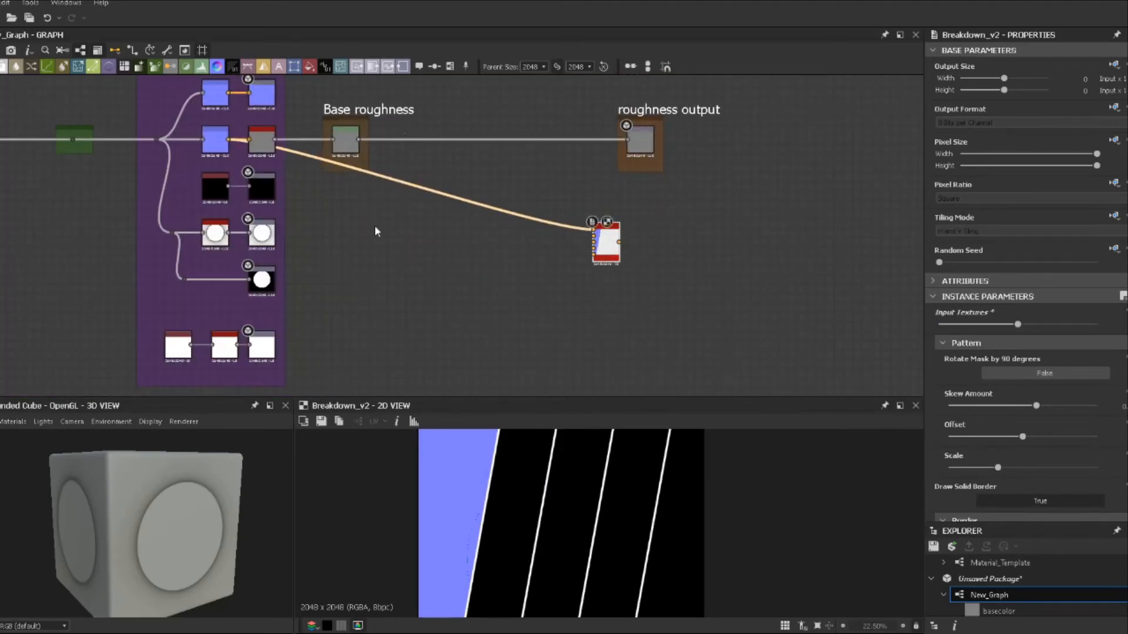
{"action": "middle_click_drag", "start_coordinate": [376, 231], "coordinate": [412, 252]}
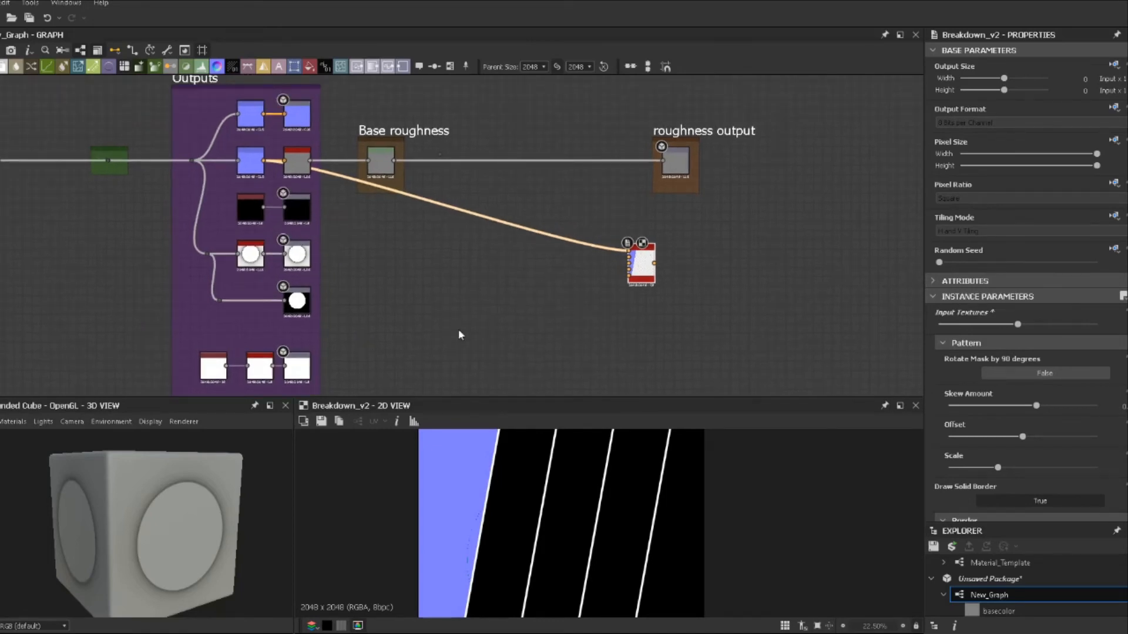
{"action": "left_click_drag", "start_coordinate": [638, 272], "coordinate": [656, 269]}
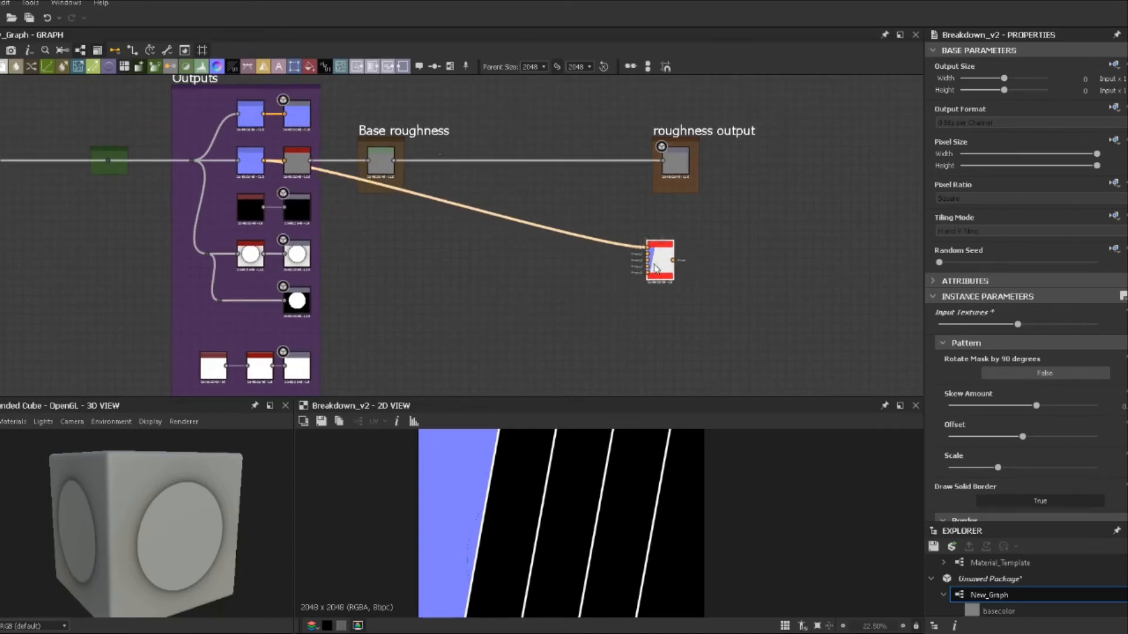
{"action": "middle_click_drag", "start_coordinate": [676, 205], "coordinate": [574, 262]}
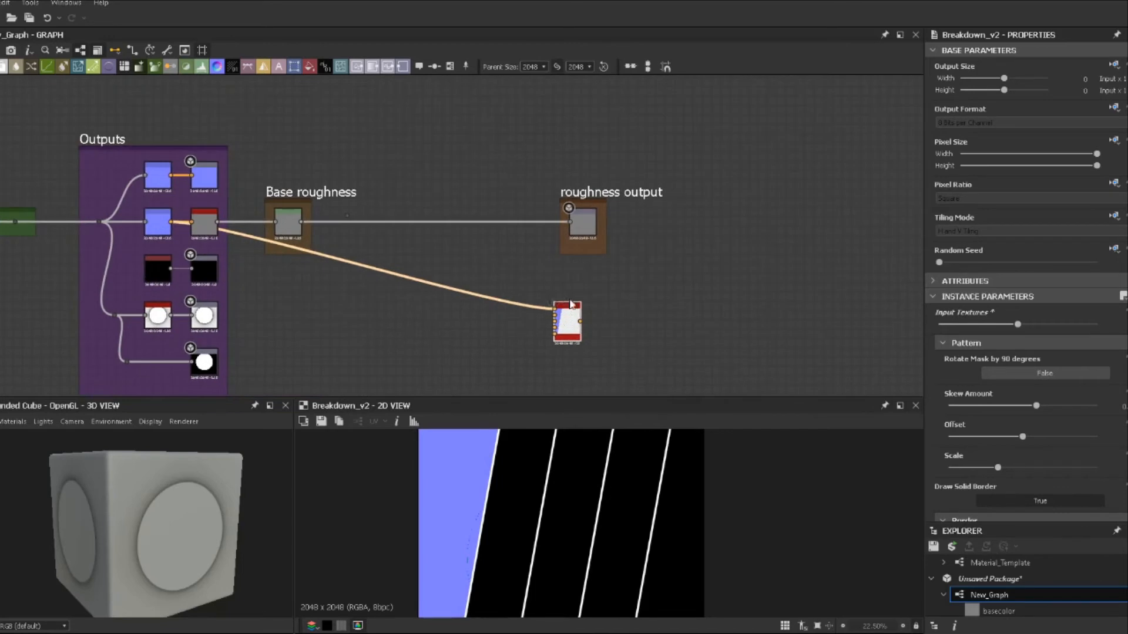
{"action": "left_click_drag", "start_coordinate": [568, 323], "coordinate": [708, 212]}
{"action": "middle_click_drag", "start_coordinate": [606, 129], "coordinate": [527, 288]}
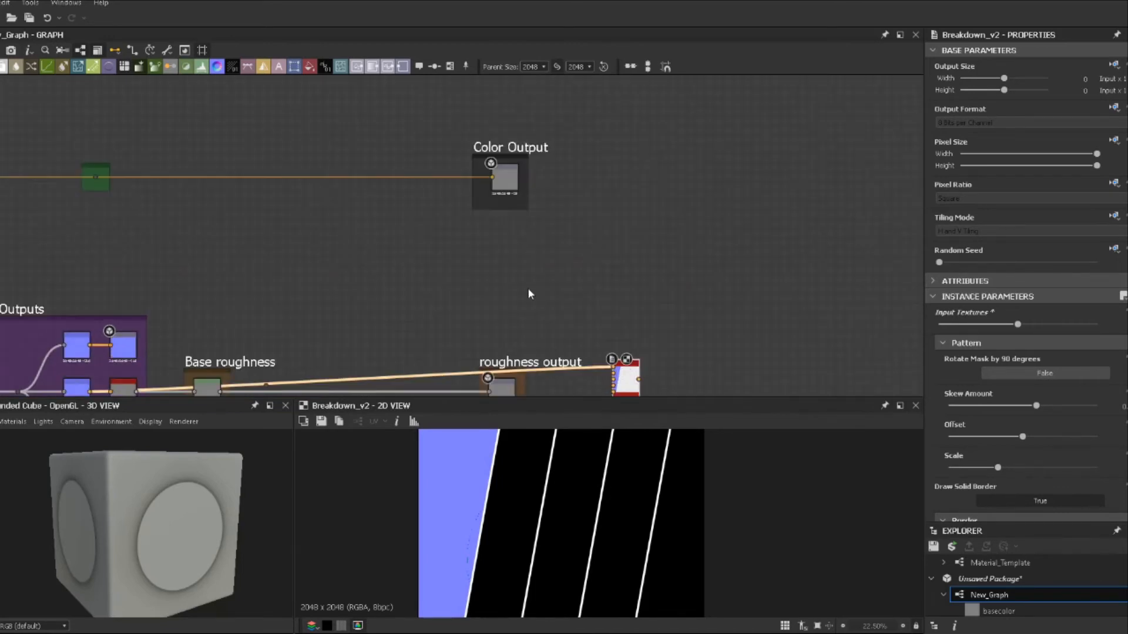
Extend the Color Output frame downward to make room beneath its Base Color node.
{"action": "scroll", "coordinate": [527, 288], "scroll_direction": "up", "scroll_amount": 2}
{"action": "left_click", "coordinate": [457, 128]}
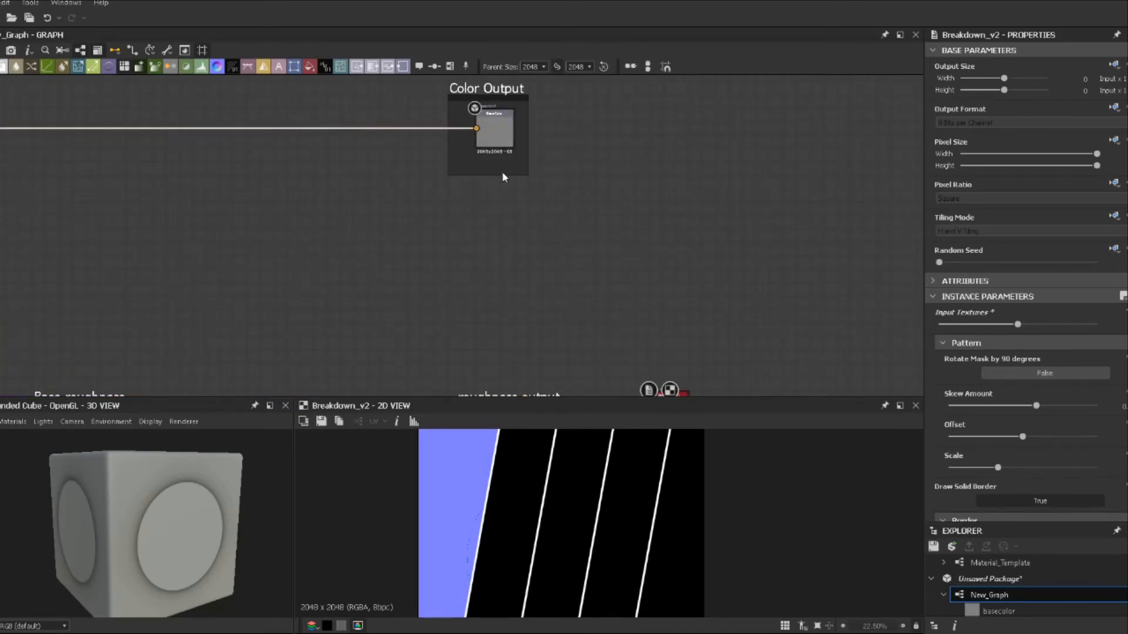
{"action": "left_click_drag", "start_coordinate": [502, 174], "coordinate": [499, 243]}
{"action": "left_click", "coordinate": [456, 128]}
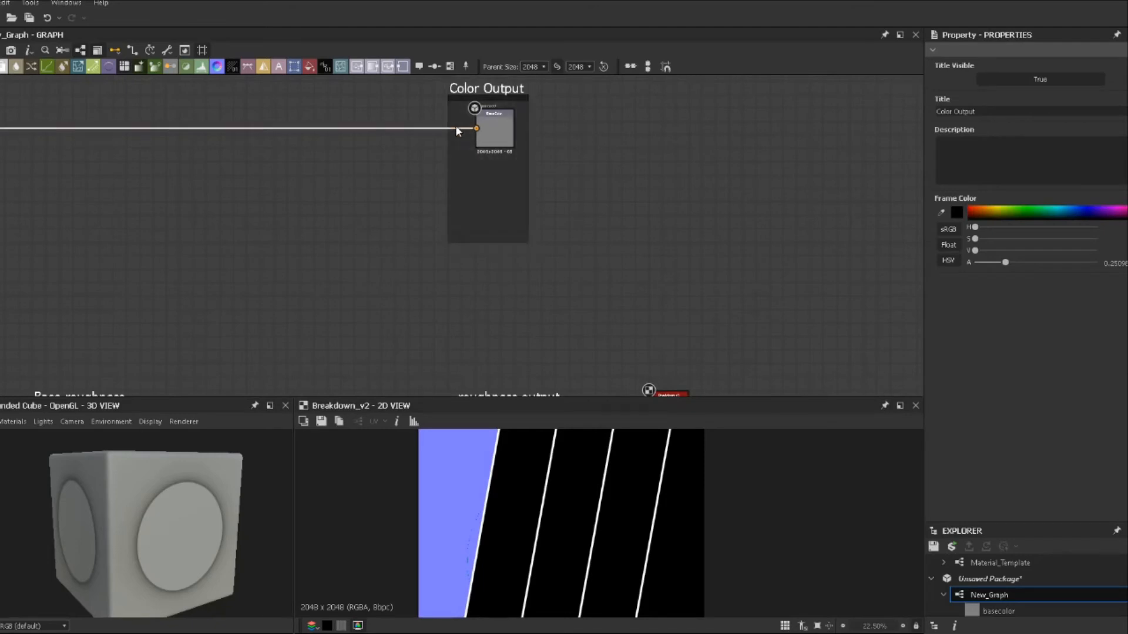
Insert a Dot on the wire before the Base Color node and branch it to a second Dot below.
{"action": "mouse_move", "coordinate": [456, 128]}
{"action": "left_mouse_down", "text": "alt"}
{"action": "mouse_move", "coordinate": [440, 236]}
{"action": "mouse_move", "coordinate": [457, 130]}
{"action": "left_mouse_up", "text": "alt"}
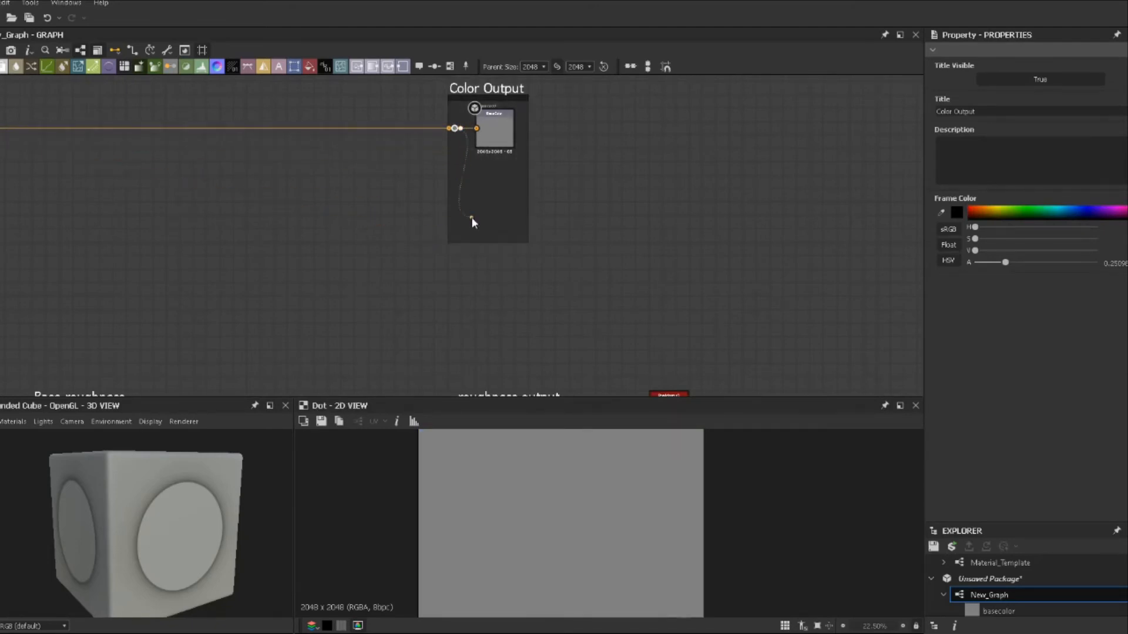
{"action": "left_click_drag", "start_coordinate": [473, 222], "coordinate": [472, 222]}
{"action": "type", "text": "dot"}
{"action": "left_click", "coordinate": [496, 245]}
Widen the Color Output frame and adjust its position so it encloses both Dot nodes and the Base Color node.
{"action": "mouse_move", "coordinate": [476, 91]}
{"action": "left_mouse_down"}
{"action": "mouse_move", "coordinate": [460, 91]}
{"action": "mouse_move", "coordinate": [482, 91]}
{"action": "left_mouse_up"}
{"action": "left_click_drag", "start_coordinate": [462, 170], "coordinate": [430, 167]}
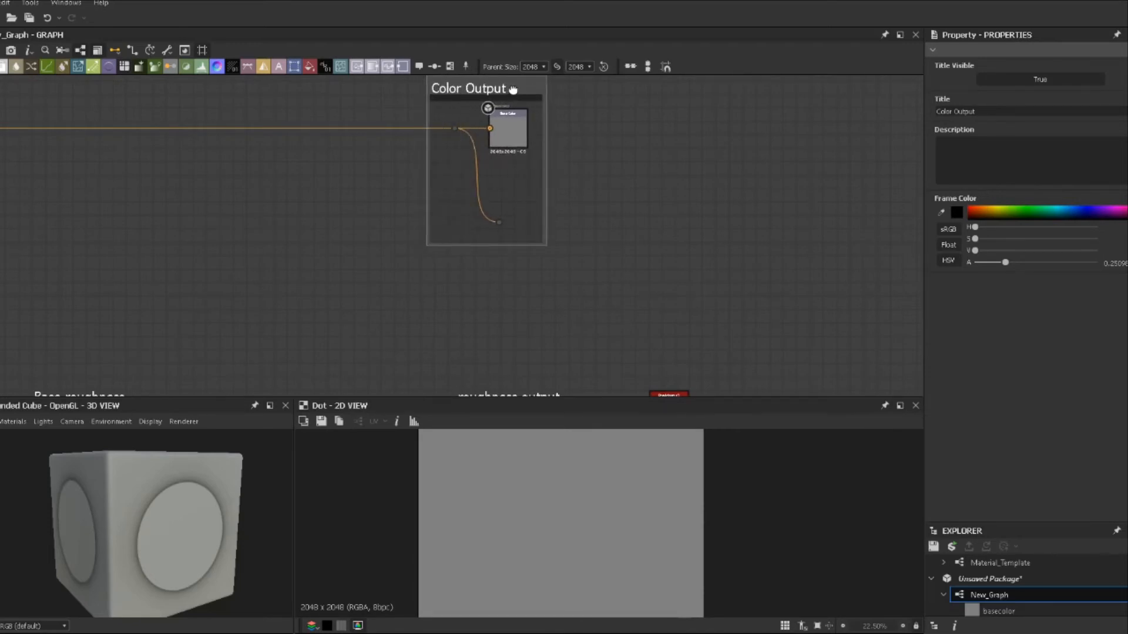
{"action": "left_click_drag", "start_coordinate": [513, 89], "coordinate": [504, 94]}
Connect the lower Color Output Dot to Breakdown_v2's first input in place of the Normal map and preview the node.
{"action": "scroll", "coordinate": [537, 187], "scroll_direction": "down", "scroll_amount": 3}
{"action": "middle_click_drag", "start_coordinate": [589, 279], "coordinate": [539, 249]}
{"action": "scroll", "coordinate": [539, 248], "scroll_direction": "up", "scroll_amount": 2}
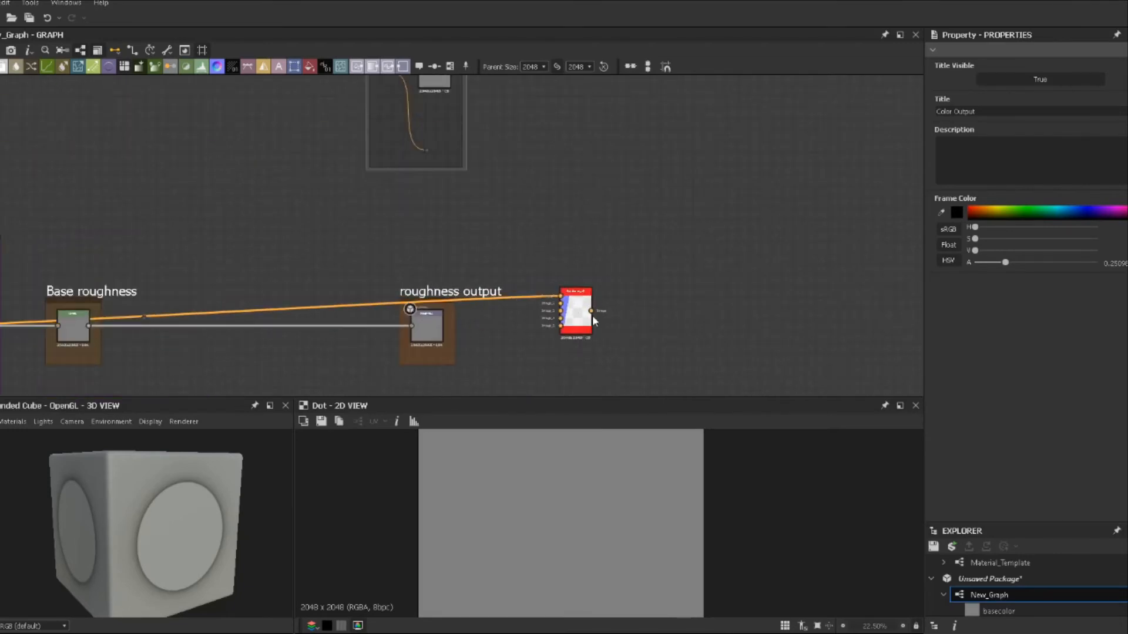
{"action": "left_click_drag", "start_coordinate": [595, 321], "coordinate": [661, 295]}
{"action": "left_click_drag", "start_coordinate": [432, 151], "coordinate": [626, 270]}
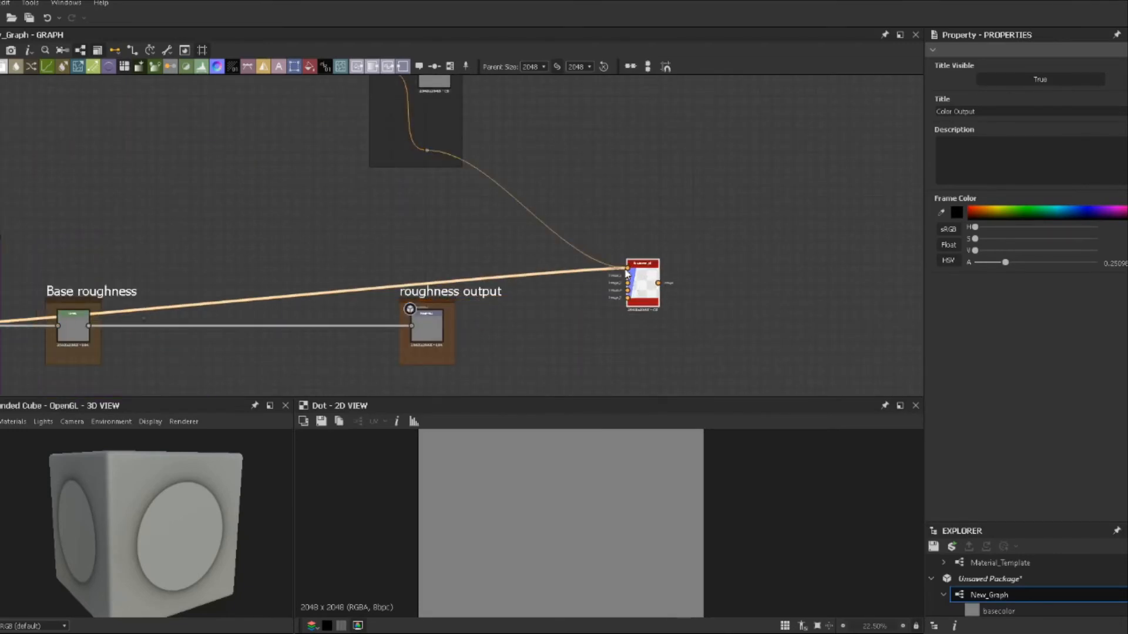
{"action": "left_click", "coordinate": [634, 282]}
{"action": "scroll", "coordinate": [643, 286], "scroll_direction": "up", "scroll_amount": 4}
{"action": "double_click", "coordinate": [643, 286]}
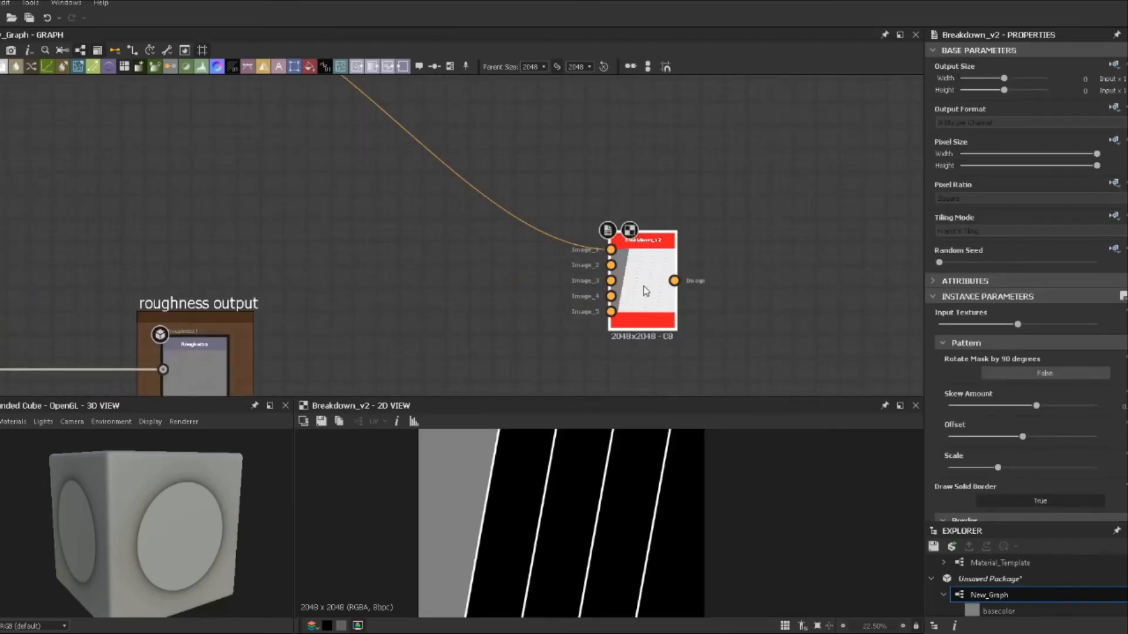
Move the Breakdown_v2 node down, below and to the right of the roughness output frame.
{"action": "scroll", "coordinate": [644, 287], "scroll_direction": "down", "scroll_amount": 5}
{"action": "middle_click_drag", "start_coordinate": [514, 273], "coordinate": [521, 243]}
{"action": "left_click_drag", "start_coordinate": [647, 256], "coordinate": [626, 338]}
{"action": "middle_click_drag", "start_coordinate": [627, 339], "coordinate": [624, 197]}
{"action": "left_click_drag", "start_coordinate": [624, 197], "coordinate": [634, 300]}
{"action": "middle_click_drag", "start_coordinate": [381, 270], "coordinate": [625, 285]}
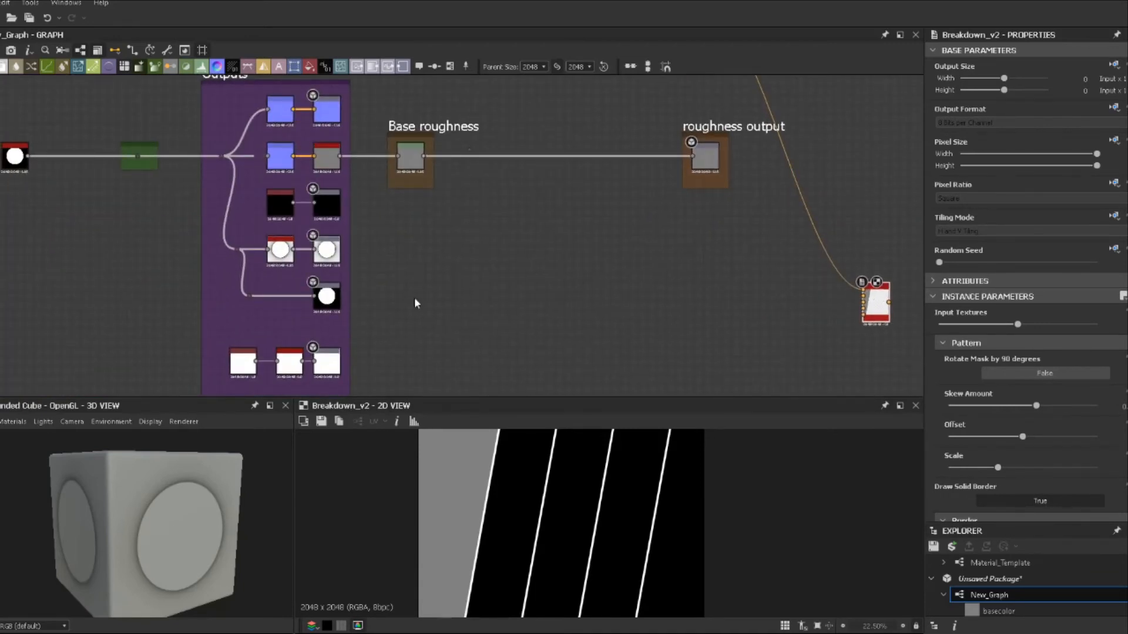
Branch a Dot node from the Dot feeding the Height output, placing it just above the Opacity row.
{"action": "middle_click_drag", "start_coordinate": [414, 303], "coordinate": [373, 182]}
{"action": "scroll", "coordinate": [262, 235], "scroll_direction": "up", "scroll_amount": 2}
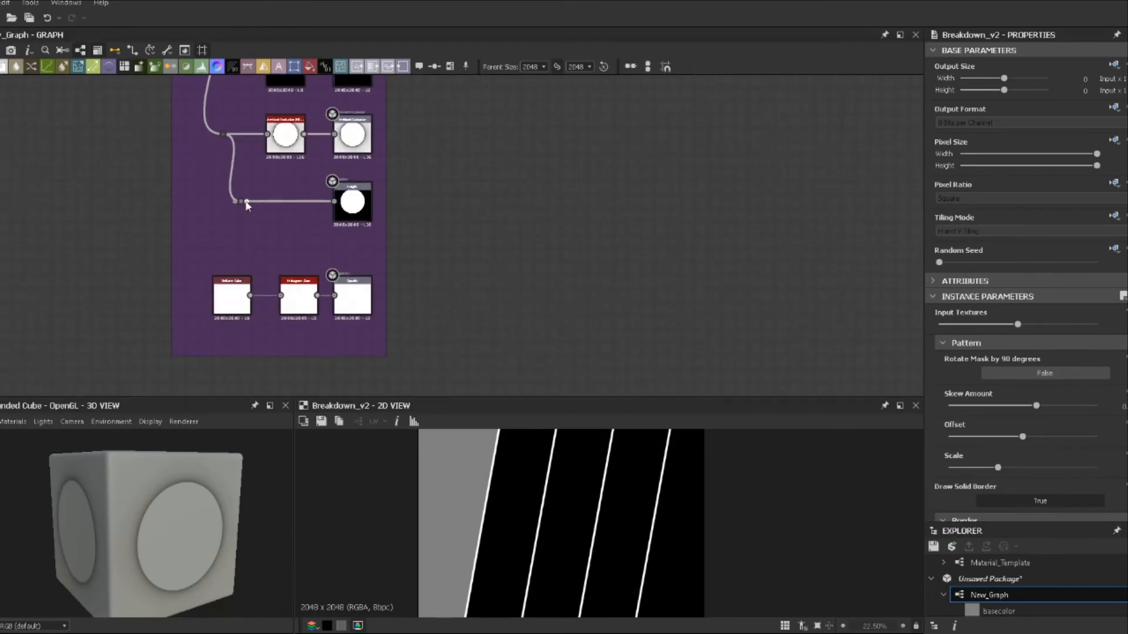
{"action": "left_click_drag", "start_coordinate": [251, 253], "coordinate": [256, 255]}
{"action": "left_click", "coordinate": [287, 259]}
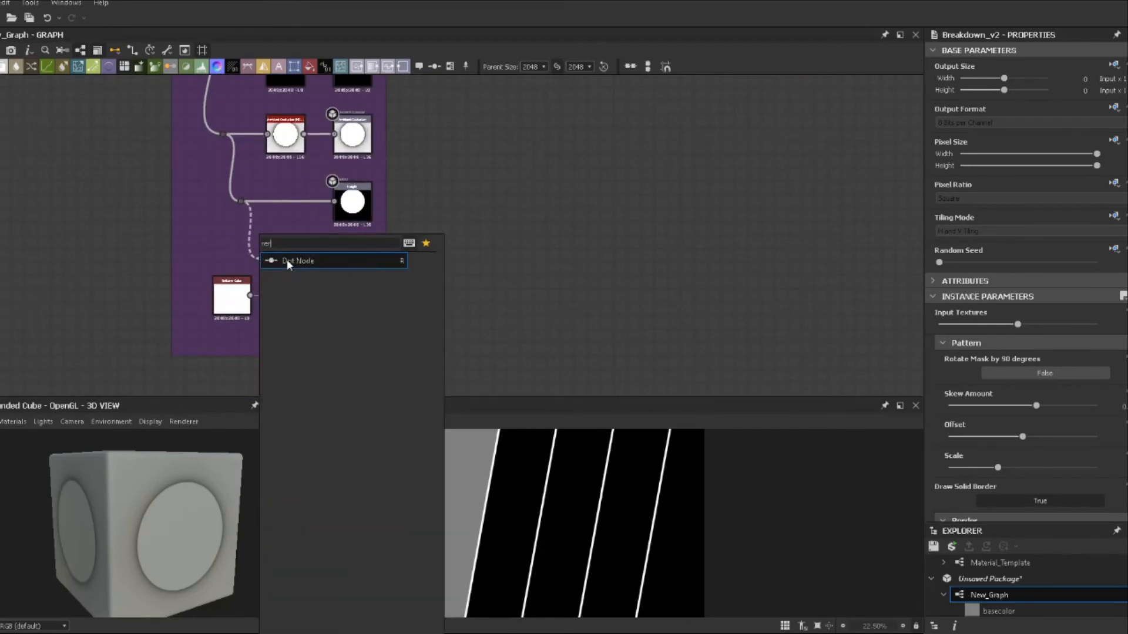
Extend the new height branch to another Dot node well outside the Outputs frame, near the Breakdown_v2 node.
{"action": "left_click_drag", "start_coordinate": [268, 262], "coordinate": [838, 267]}
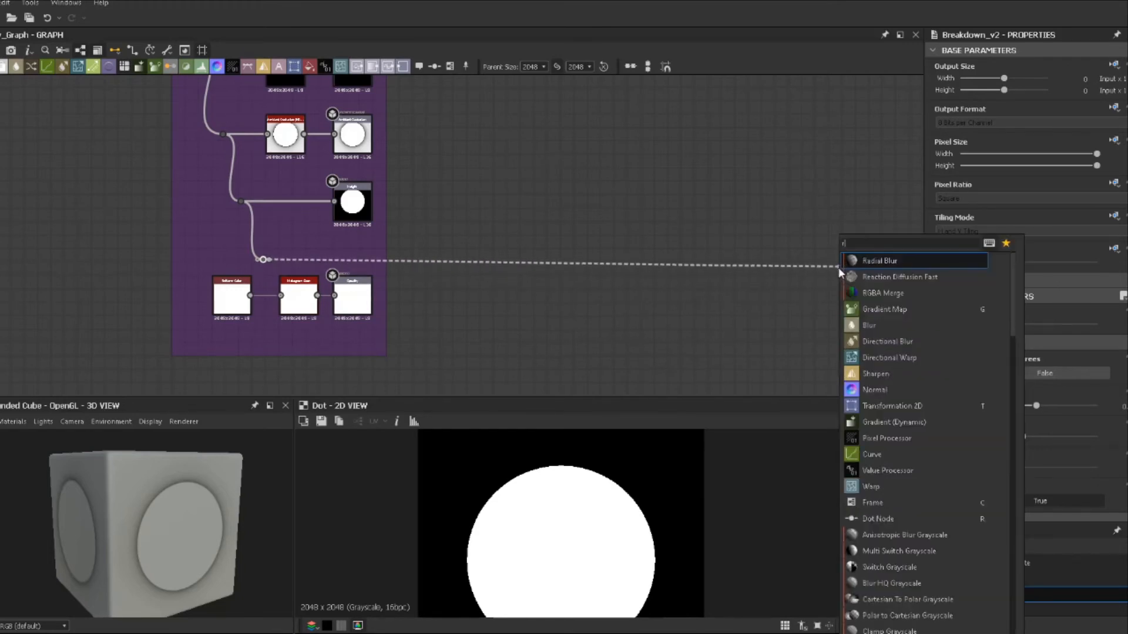
{"action": "type", "text": "dot"}
{"action": "left_click", "coordinate": [866, 260]}
{"action": "middle_click_drag", "start_coordinate": [807, 272], "coordinate": [738, 276]}
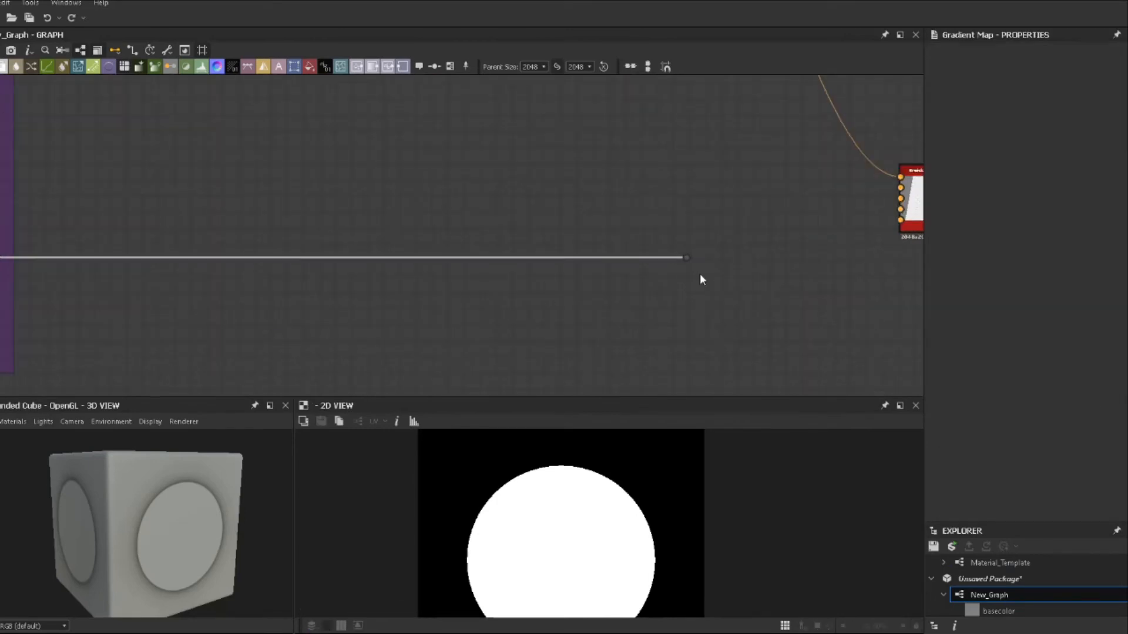
{"action": "middle_click_drag", "start_coordinate": [699, 273], "coordinate": [580, 265]}
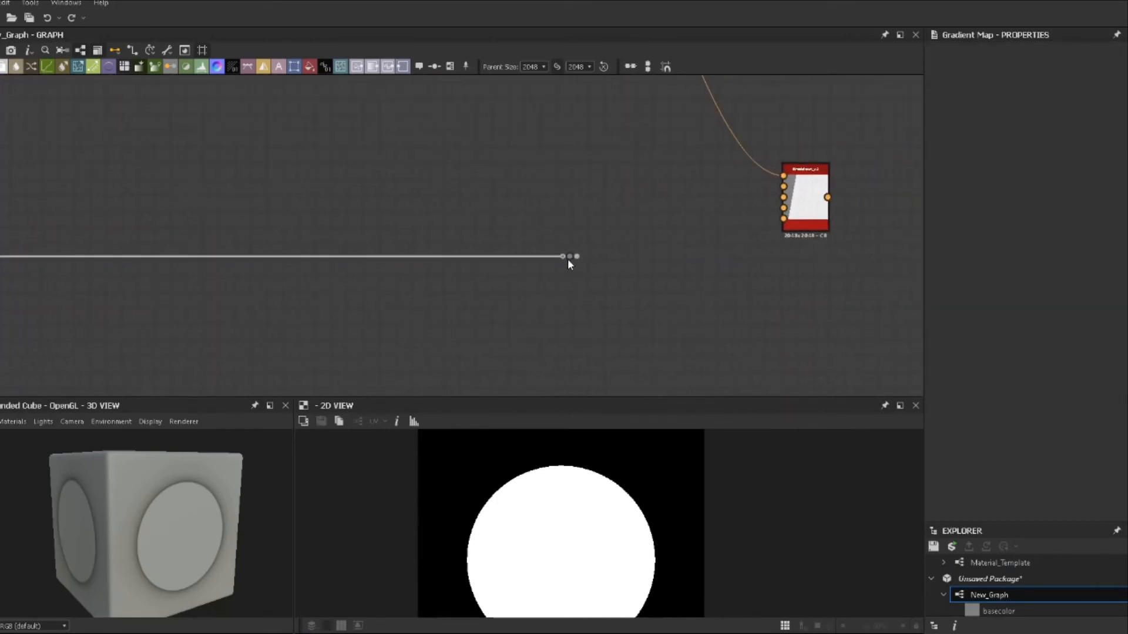
{"action": "scroll", "coordinate": [573, 261], "scroll_direction": "down", "scroll_amount": 3}
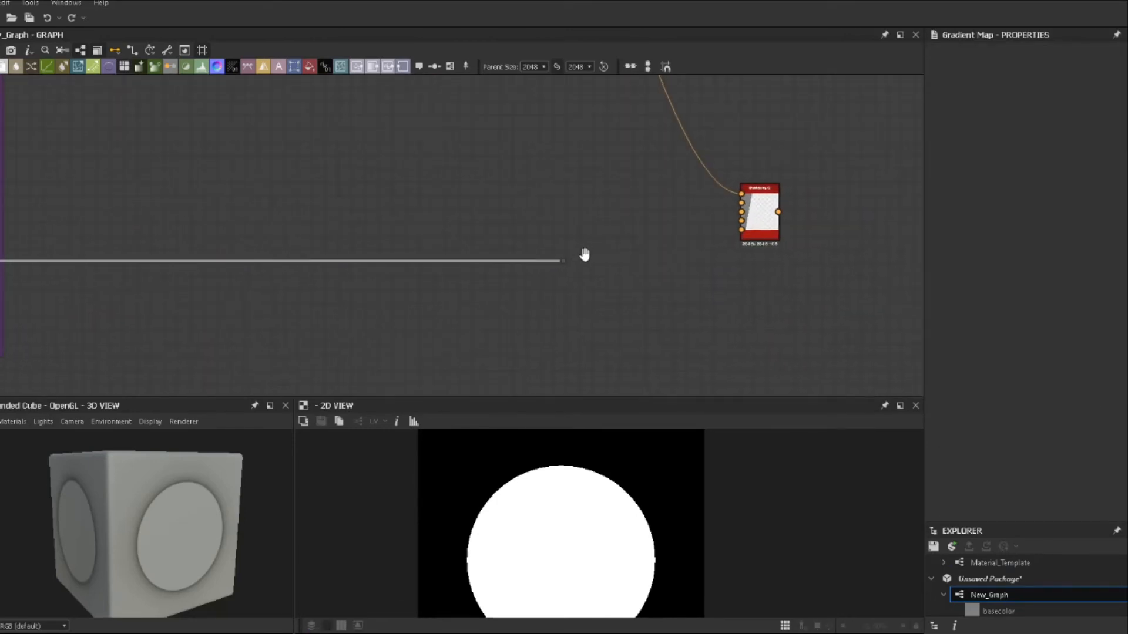
{"action": "middle_click_drag", "start_coordinate": [141, 134], "coordinate": [328, 214]}
{"action": "middle_click_drag", "start_coordinate": [636, 301], "coordinate": [297, 186]}
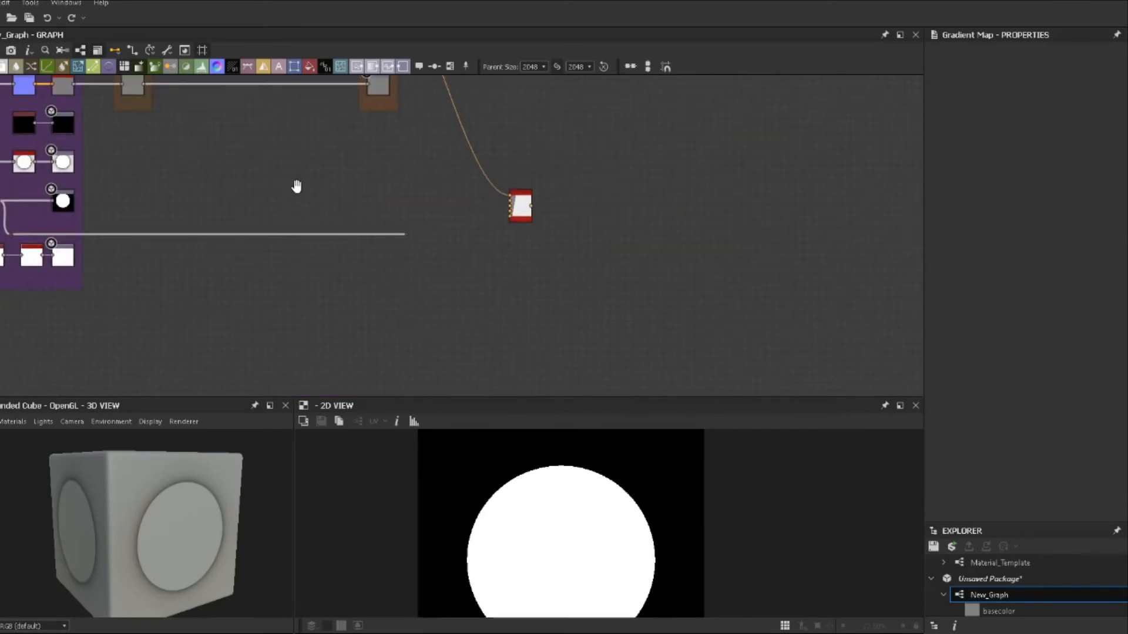
Add a Normal node fed by the end Dot of the height branch, above the wire.
{"action": "scroll", "coordinate": [376, 214], "scroll_direction": "up", "scroll_amount": 4}
{"action": "left_click_drag", "start_coordinate": [460, 270], "coordinate": [515, 187]}
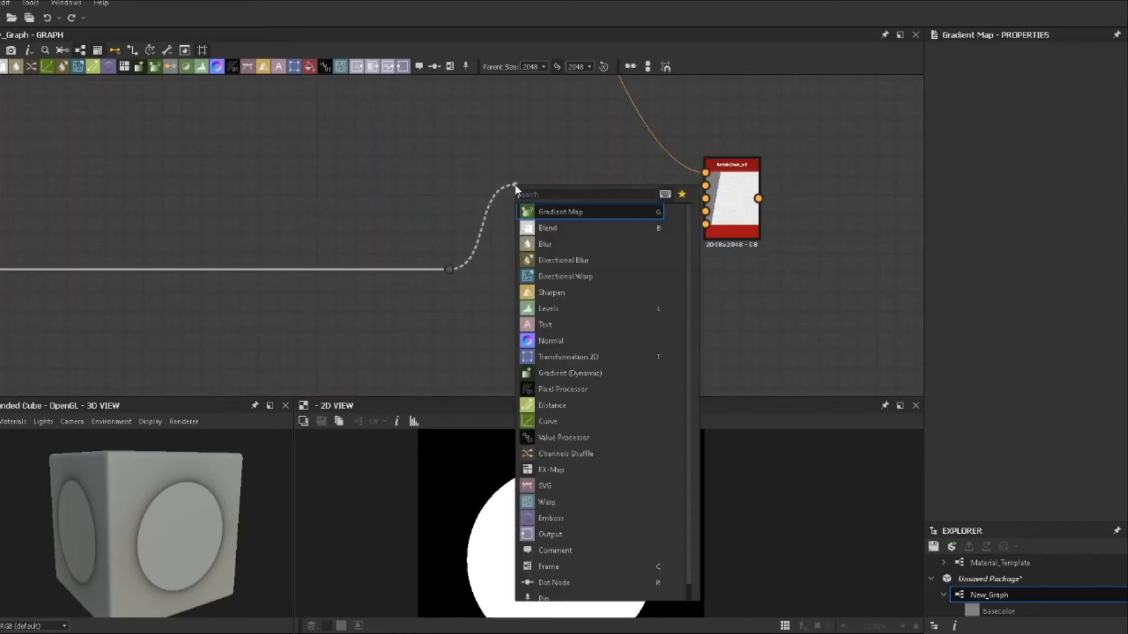
{"action": "type", "text": "Normal"}
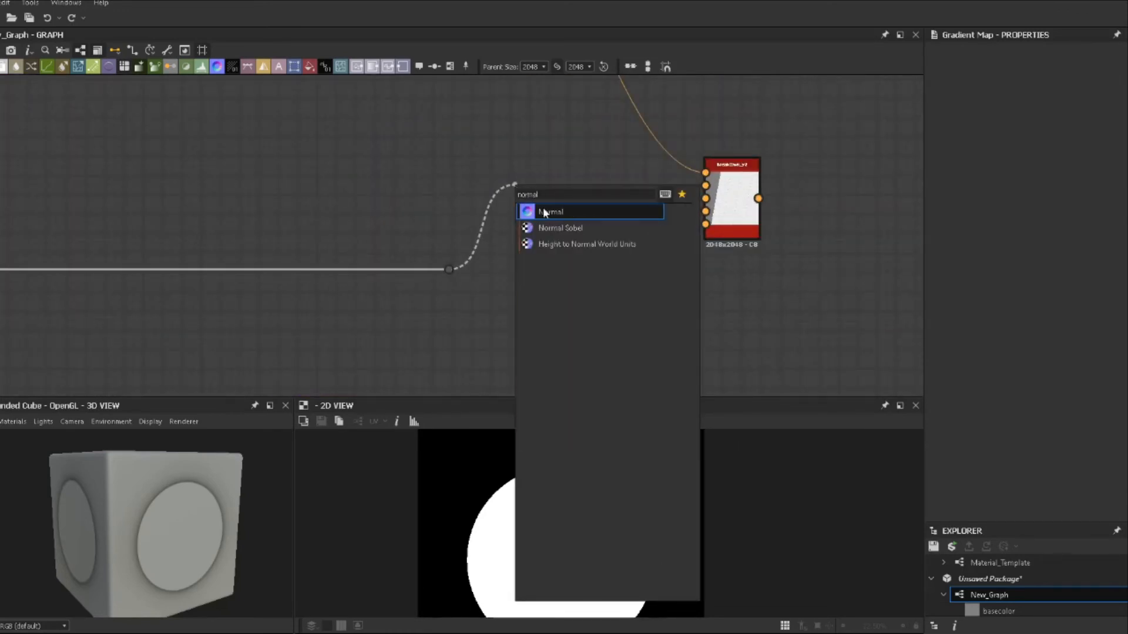
{"action": "left_click", "coordinate": [544, 212]}
Add an Ambient Occlusion (HBAO) node fed by the same Dot and place it below the new Normal node.
{"action": "left_click_drag", "start_coordinate": [458, 270], "coordinate": [557, 335]}
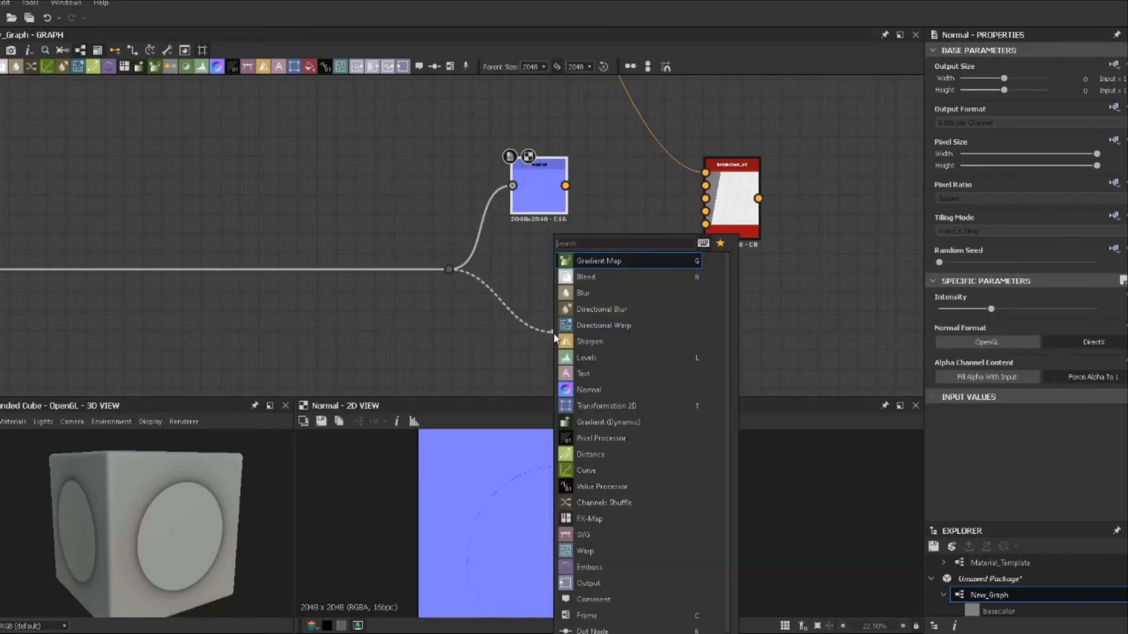
{"action": "type", "text": "hba"}
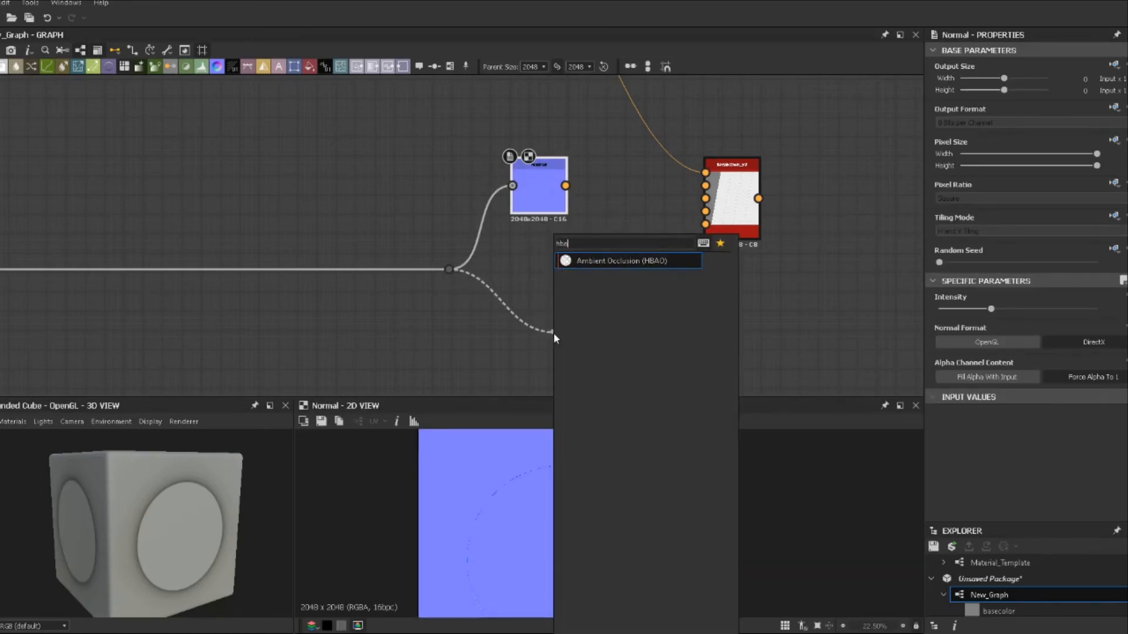
{"action": "left_click", "coordinate": [596, 259]}
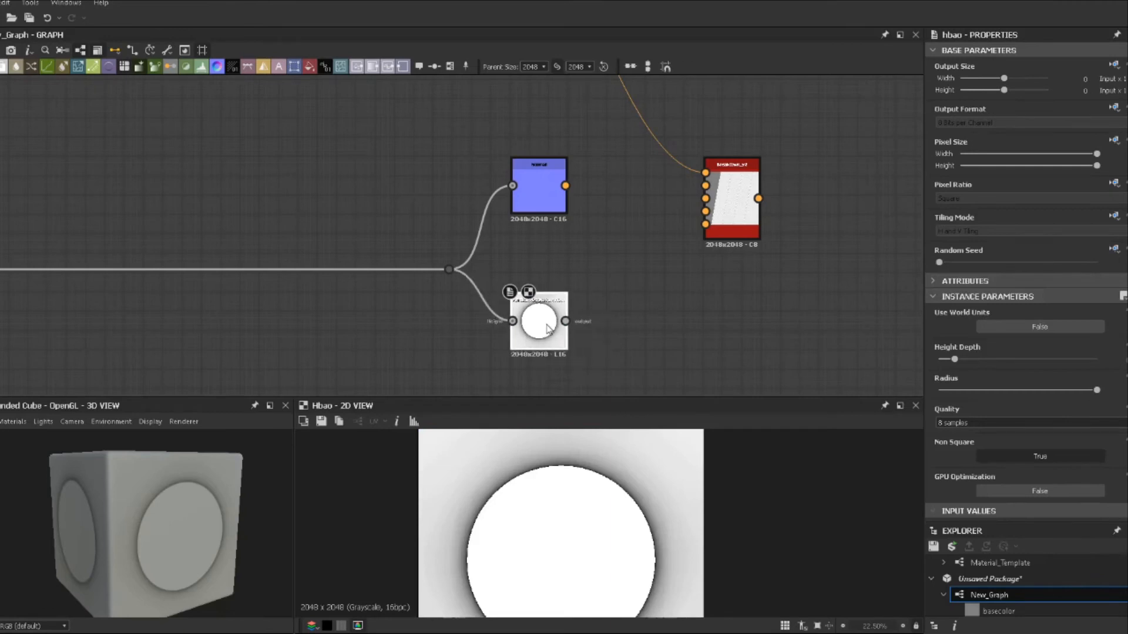
{"action": "left_click_drag", "start_coordinate": [547, 322], "coordinate": [544, 310]}
Examine the Normal and Ambient Occlusion nodes in the Outputs frame and compare them with the new nodes beside Breakdown_v2.
{"action": "scroll", "coordinate": [543, 309], "scroll_direction": "down", "scroll_amount": 5}
{"action": "middle_click_drag", "start_coordinate": [321, 231], "coordinate": [620, 243]}
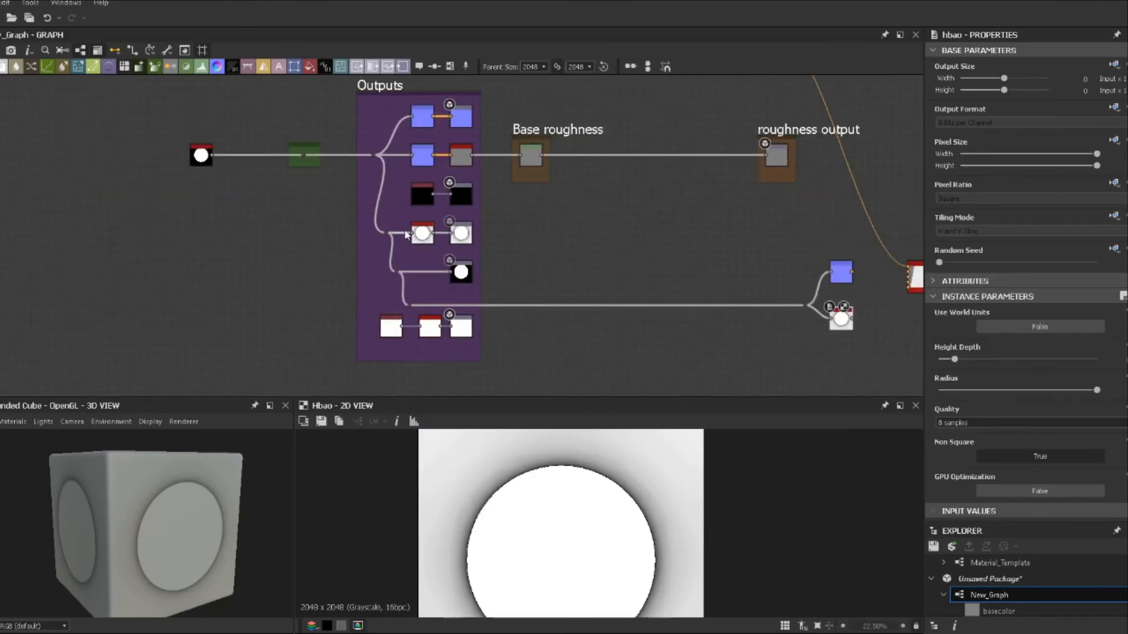
{"action": "scroll", "coordinate": [399, 228], "scroll_direction": "up", "scroll_amount": 5}
{"action": "left_click", "coordinate": [457, 246]}
{"action": "middle_click_drag", "start_coordinate": [471, 167], "coordinate": [475, 286]}
{"action": "left_click", "coordinate": [475, 193]}
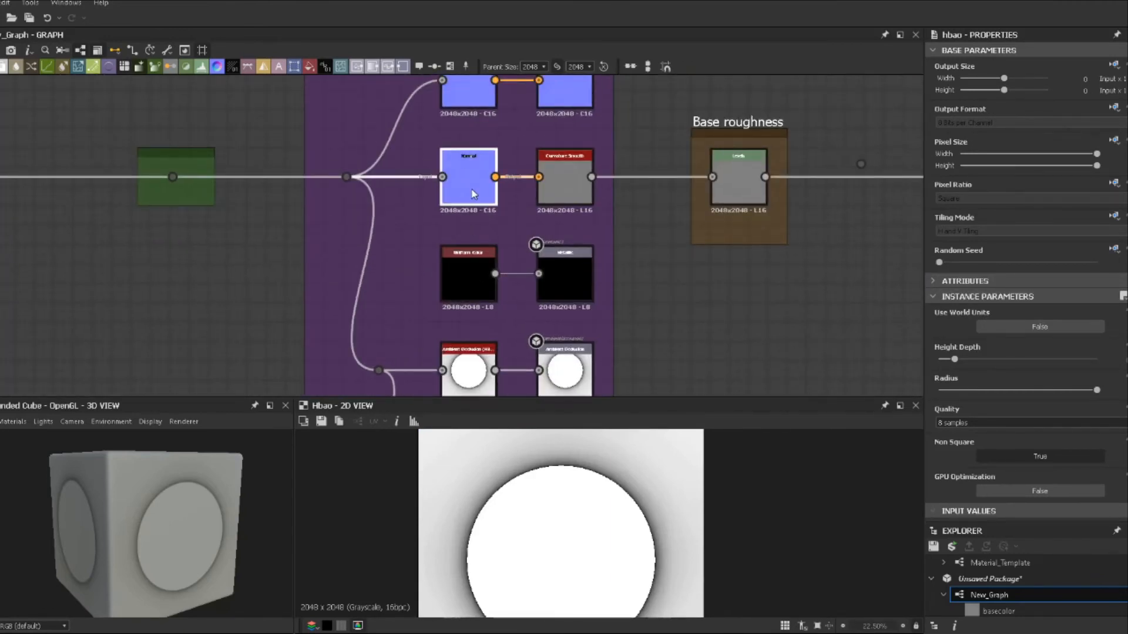
{"action": "left_click", "coordinate": [462, 389]}
{"action": "scroll", "coordinate": [506, 294], "scroll_direction": "down", "scroll_amount": 3}
{"action": "middle_click_drag", "start_coordinate": [758, 383], "coordinate": [287, 164]}
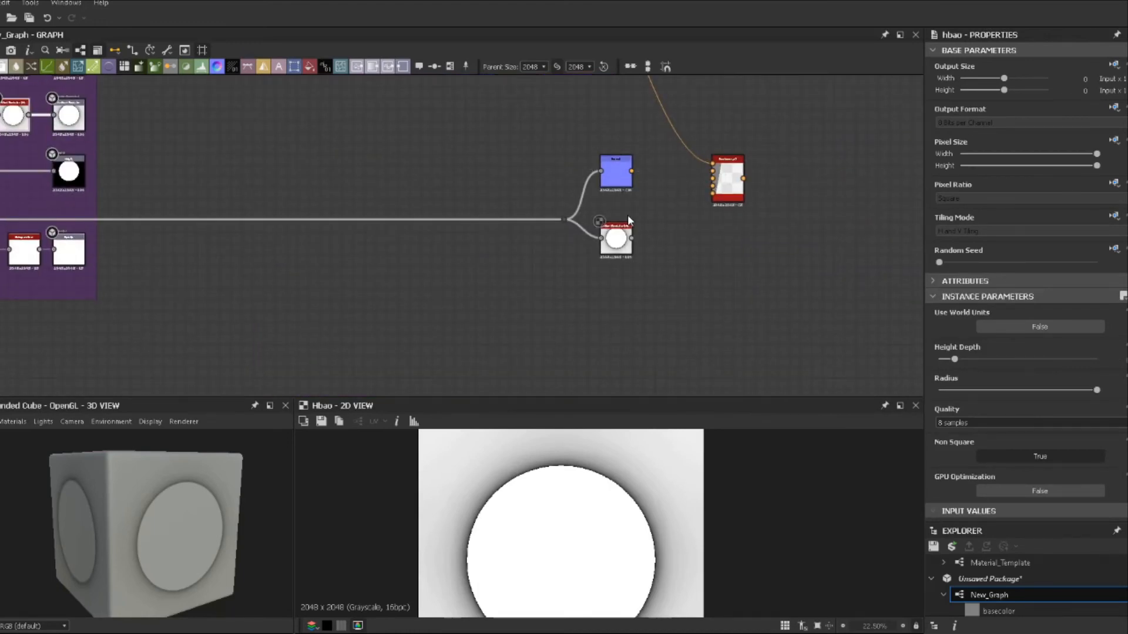
{"action": "middle_click_drag", "start_coordinate": [425, 183], "coordinate": [663, 296]}
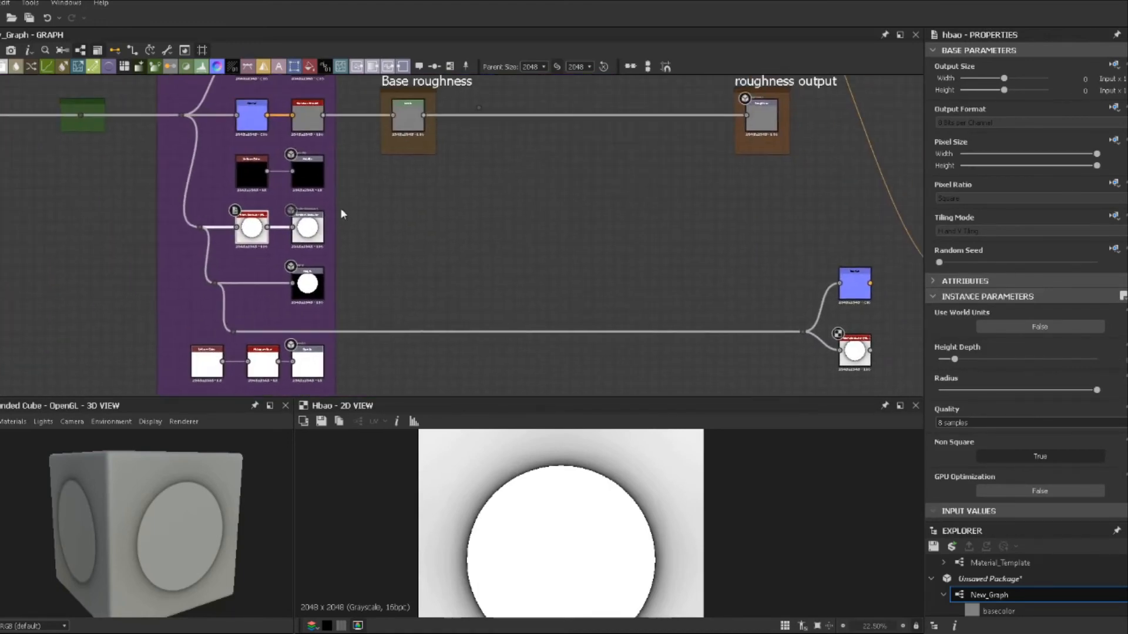
{"action": "middle_click_drag", "start_coordinate": [274, 128], "coordinate": [307, 183]}
{"action": "scroll", "coordinate": [280, 171], "scroll_direction": "up", "scroll_amount": 4}
{"action": "left_click", "coordinate": [280, 171]}
{"action": "scroll", "coordinate": [299, 125], "scroll_direction": "down", "scroll_amount": 3}
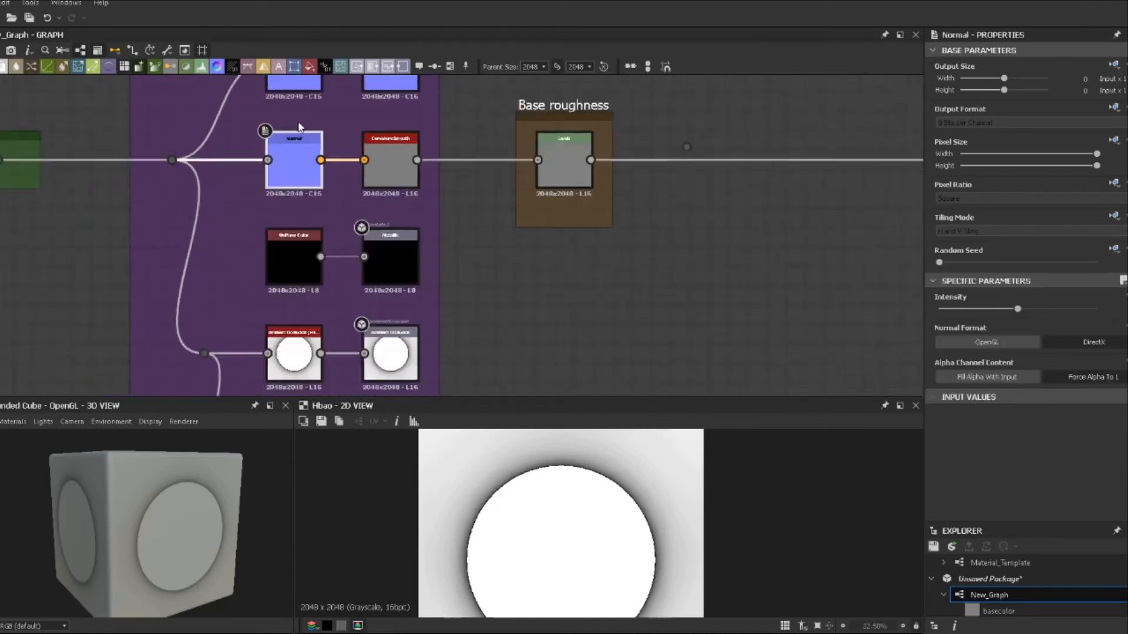
{"action": "left_click", "coordinate": [305, 93]}
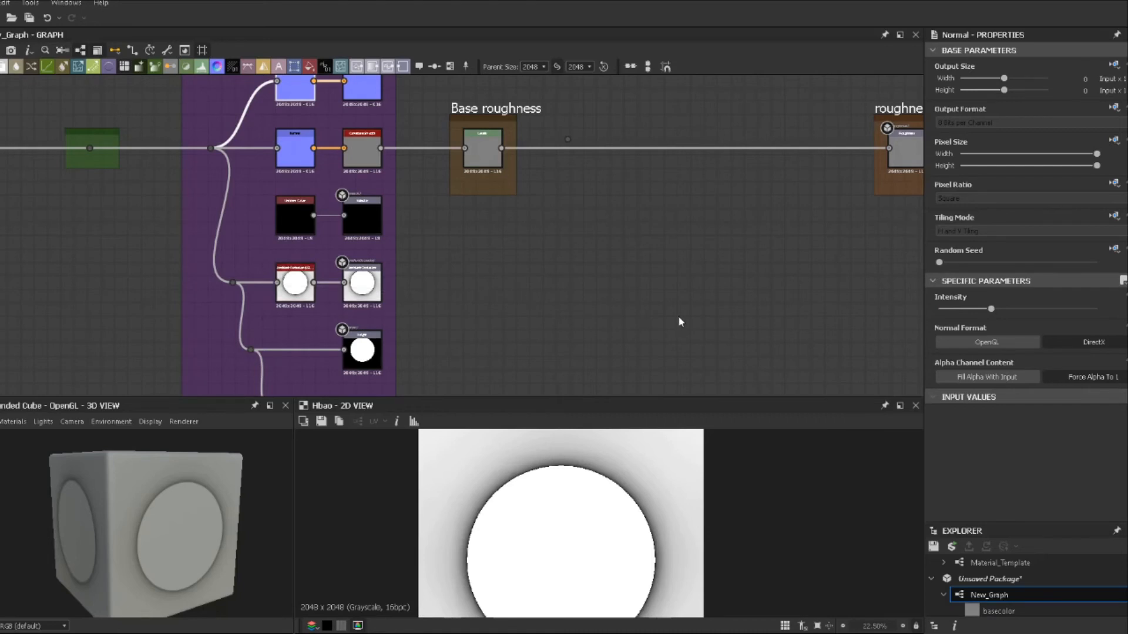
{"action": "middle_click_drag", "start_coordinate": [680, 323], "coordinate": [444, 240]}
{"action": "key", "text": "f"}
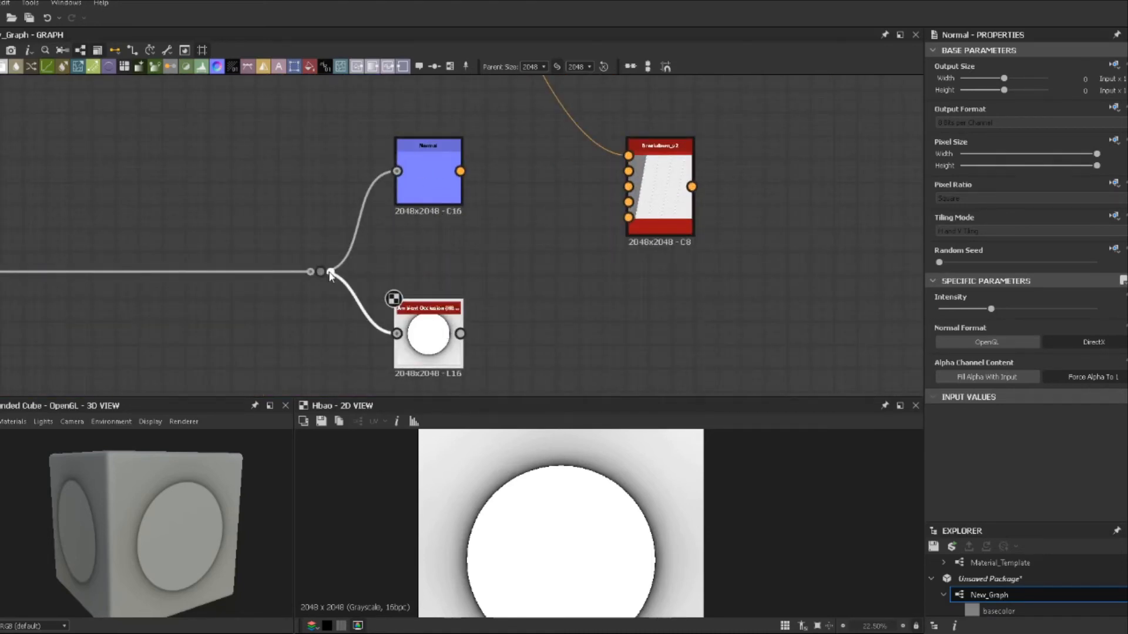
Connect the new Normal node to the second input of Breakdown_v2 and show the breakdown in the 2D view.
{"action": "left_click_drag", "start_coordinate": [322, 271], "coordinate": [468, 253]}
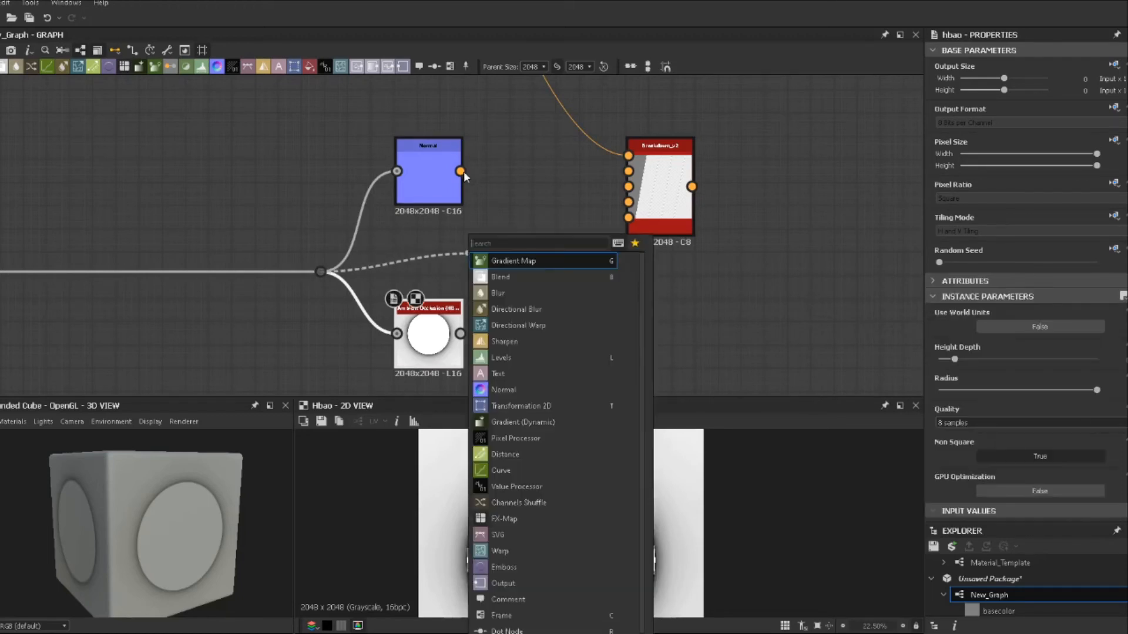
{"action": "left_click", "coordinate": [463, 171]}
{"action": "left_click_drag", "start_coordinate": [462, 172], "coordinate": [673, 205]}
{"action": "double_click", "coordinate": [672, 204]}
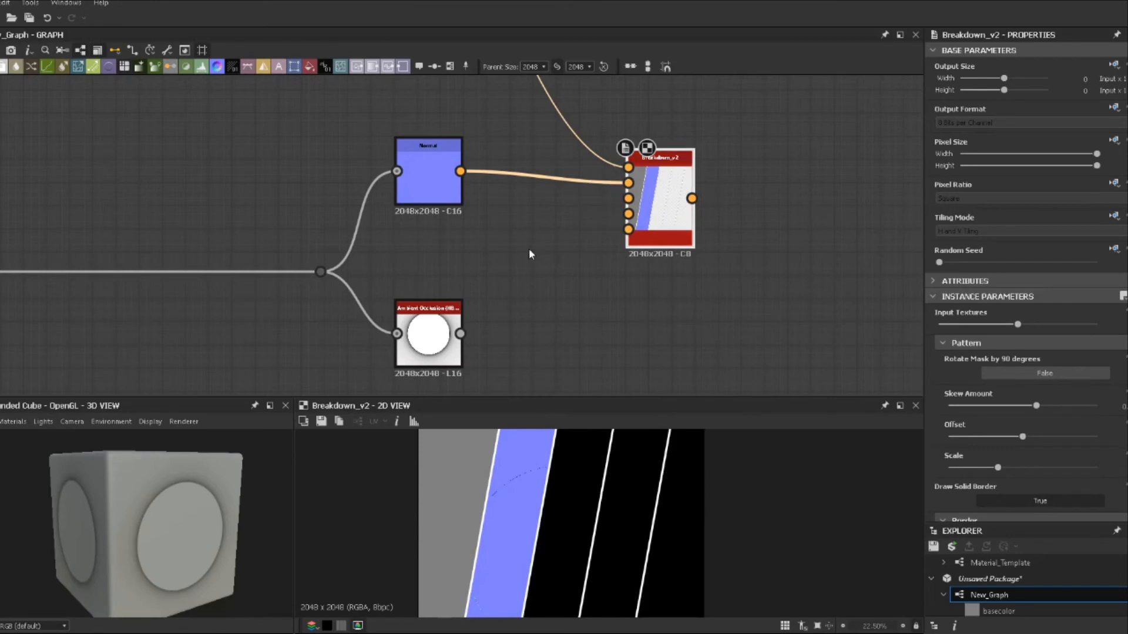
Widen the roughness output frame and insert a Dot node on the wire just before the Roughness node.
{"action": "middle_click_drag", "start_coordinate": [528, 250], "coordinate": [534, 300]}
{"action": "scroll", "coordinate": [534, 301], "scroll_direction": "down", "scroll_amount": 3}
{"action": "middle_click_drag", "start_coordinate": [549, 191], "coordinate": [552, 286]}
{"action": "middle_click_drag", "start_coordinate": [371, 205], "coordinate": [490, 224]}
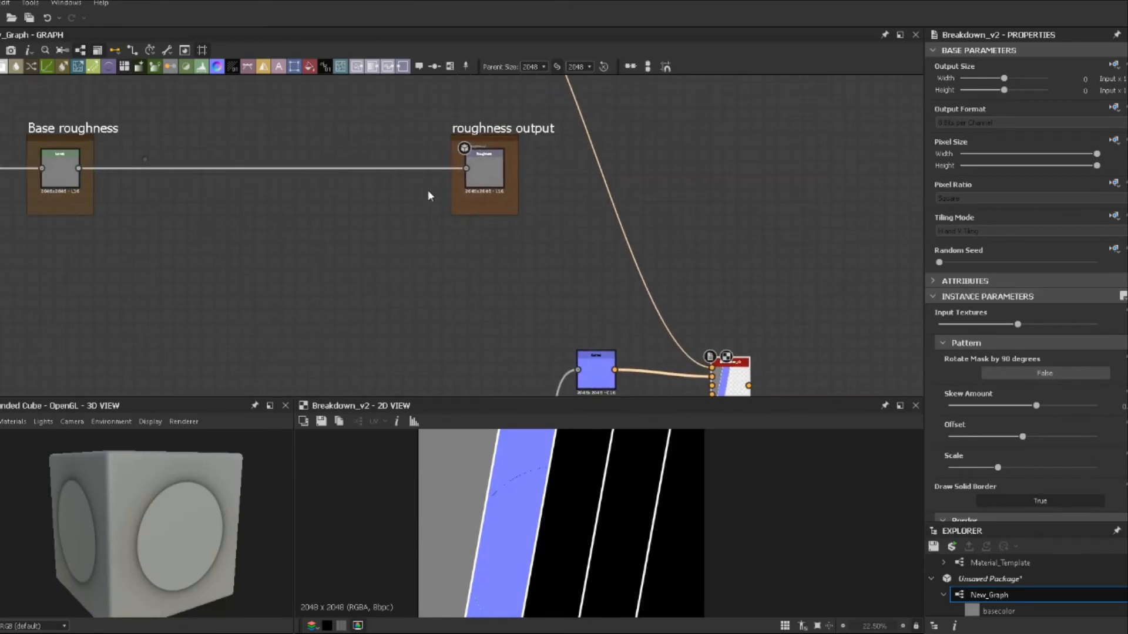
{"action": "scroll", "coordinate": [429, 191], "scroll_direction": "up", "scroll_amount": 4}
{"action": "left_click_drag", "start_coordinate": [469, 184], "coordinate": [411, 184]}
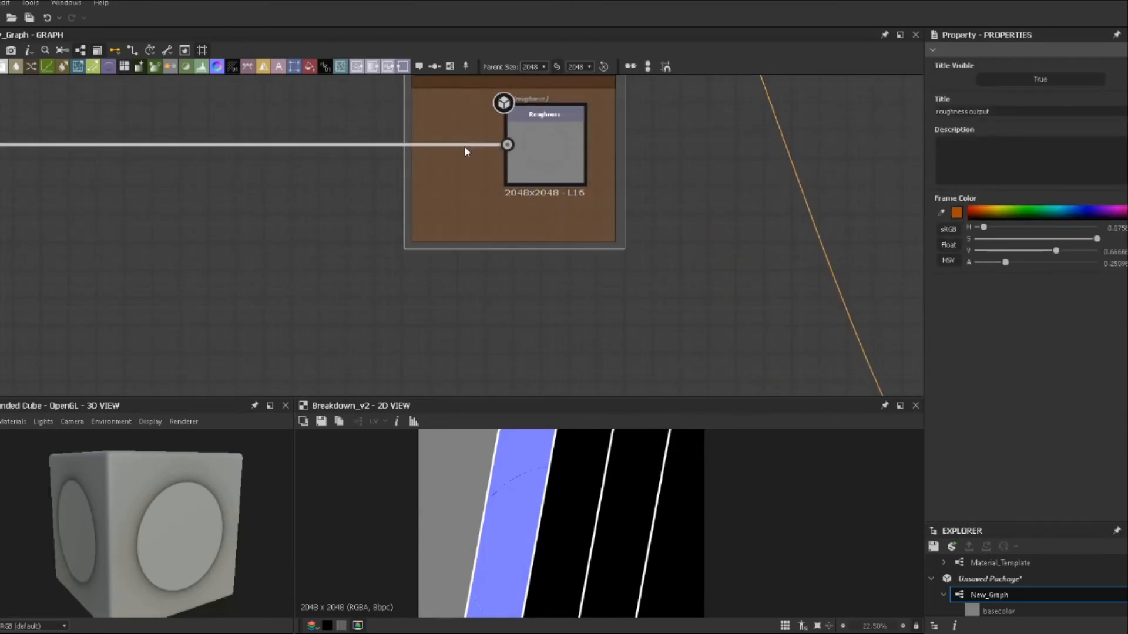
{"action": "mouse_move", "coordinate": [465, 146]}
{"action": "left_mouse_down", "text": "alt"}
{"action": "mouse_move", "coordinate": [455, 229]}
{"action": "mouse_move", "coordinate": [446, 122]}
{"action": "mouse_move", "coordinate": [446, 151]}
{"action": "left_mouse_up", "text": "alt"}
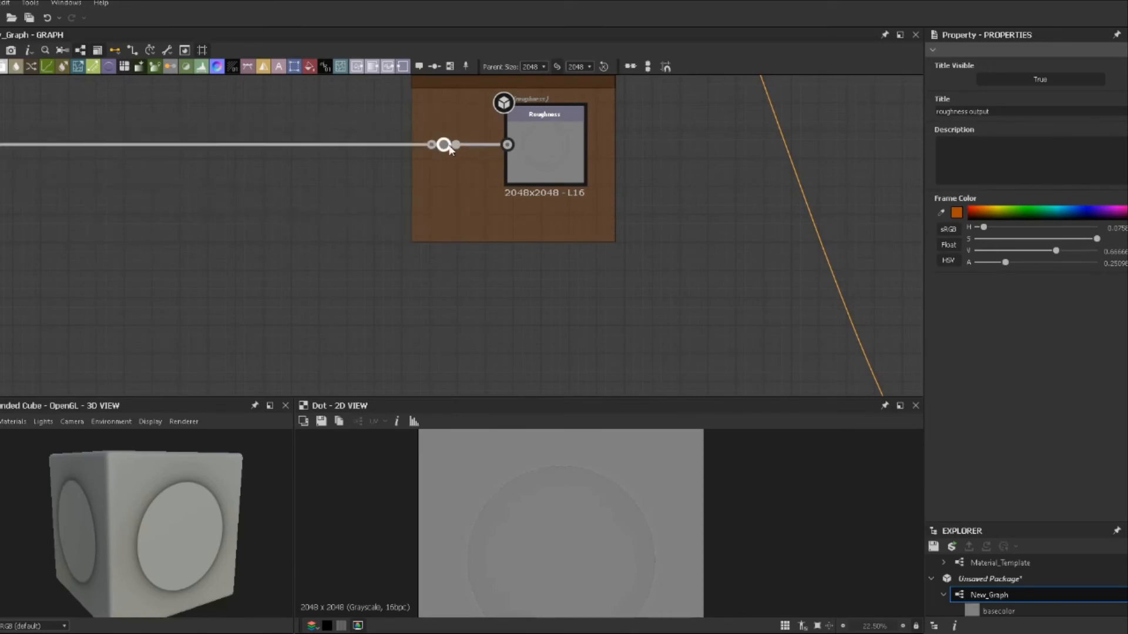
Extend the roughness output frame downward and branch the roughness wire to a second Dot node below the Roughness node.
{"action": "left_click_drag", "start_coordinate": [526, 247], "coordinate": [525, 389]}
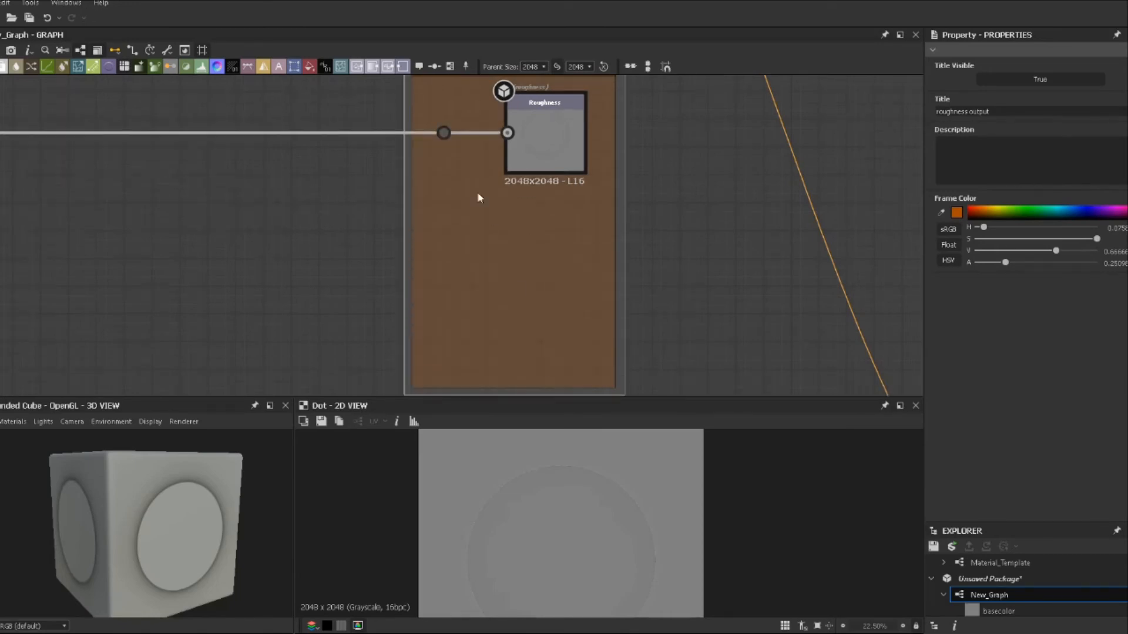
{"action": "left_click_drag", "start_coordinate": [456, 142], "coordinate": [509, 329]}
{"action": "type", "text": "dot"}
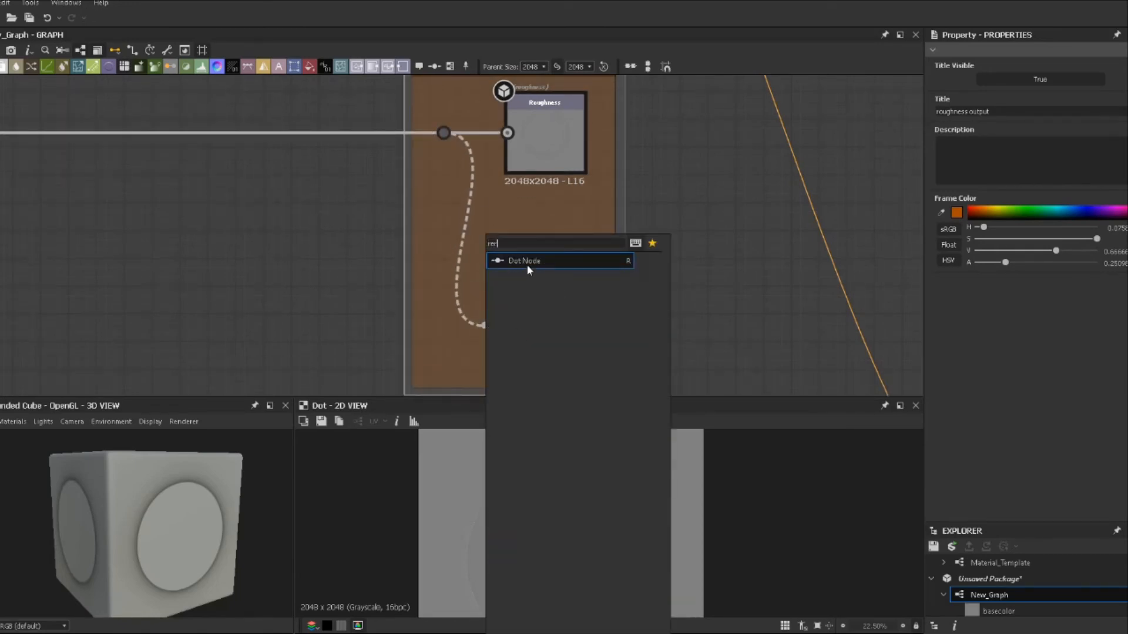
{"action": "left_click", "coordinate": [527, 262]}
{"action": "scroll", "coordinate": [527, 262], "scroll_direction": "down", "scroll_amount": 4}
{"action": "middle_click_drag", "start_coordinate": [518, 256], "coordinate": [524, 246]}
{"action": "mouse_move", "coordinate": [536, 150]}
{"action": "left_mouse_down"}
{"action": "mouse_move", "coordinate": [511, 145]}
{"action": "mouse_move", "coordinate": [573, 139]}
{"action": "mouse_move", "coordinate": [547, 150]}
{"action": "left_mouse_up"}
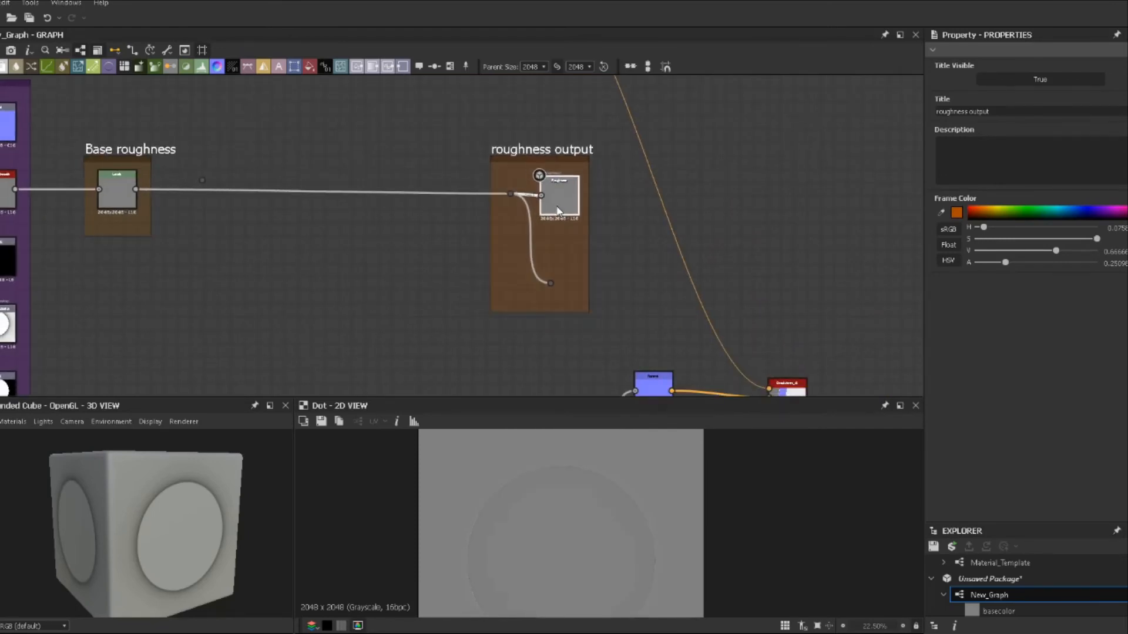
{"action": "left_click_drag", "start_coordinate": [560, 212], "coordinate": [562, 210]}
Add a Gradient Map node fed by the lower Dot of the roughness branch, near Breakdown_v2.
{"action": "middle_click_drag", "start_coordinate": [627, 264], "coordinate": [441, 161]}
{"action": "scroll", "coordinate": [405, 179], "scroll_direction": "up", "scroll_amount": 2}
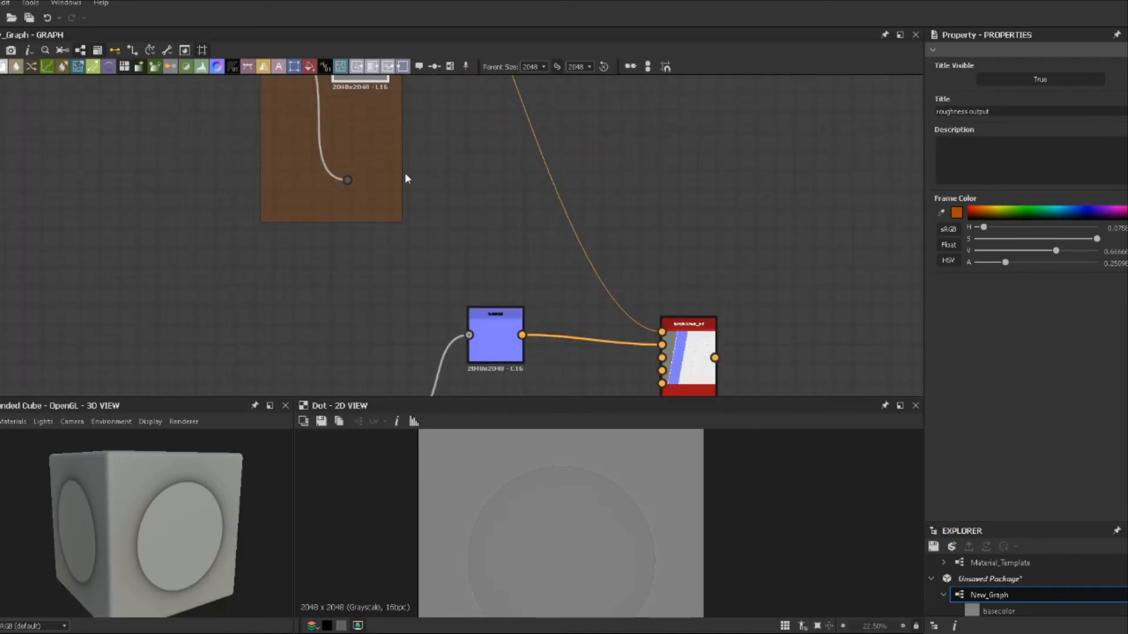
{"action": "left_click_drag", "start_coordinate": [356, 181], "coordinate": [533, 269]}
{"action": "type", "text": "grad"}
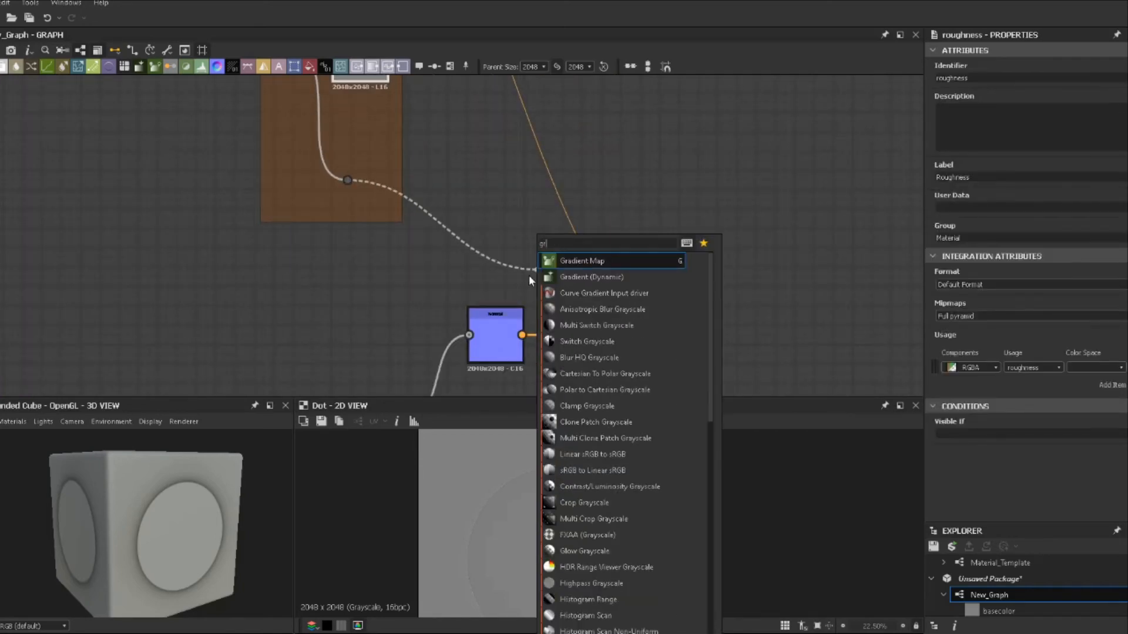
{"action": "left_click", "coordinate": [570, 263]}
{"action": "middle_click_drag", "start_coordinate": [621, 322], "coordinate": [501, 242]}
{"action": "scroll", "coordinate": [501, 242], "scroll_direction": "up", "scroll_amount": 3}
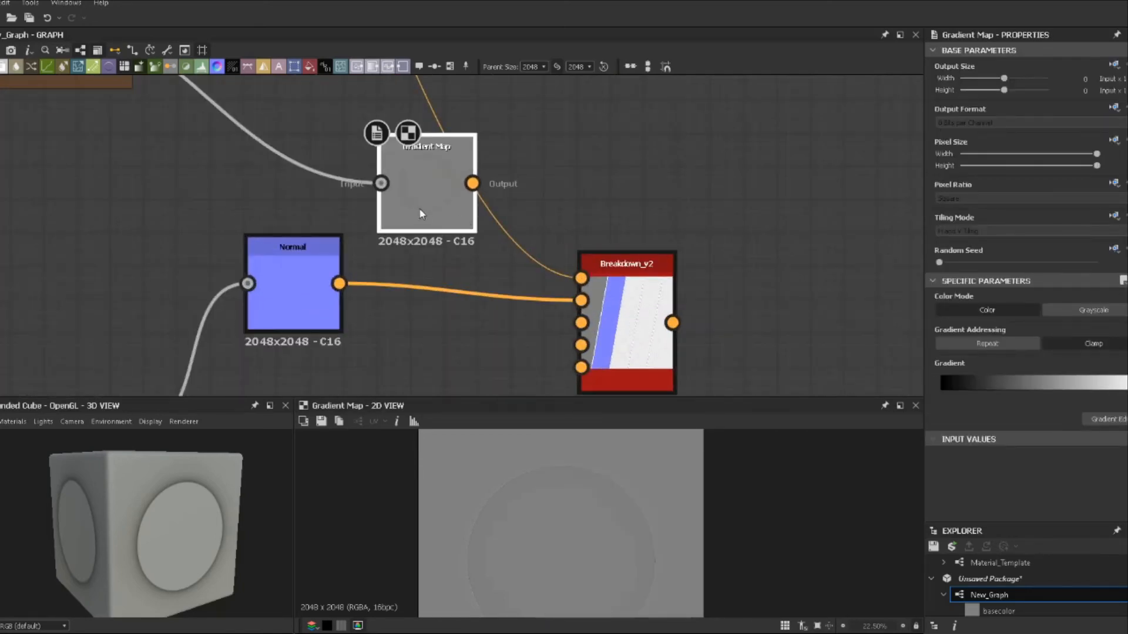
Wire the roughness Gradient Map to the third input of Breakdown_v2 and dock it there.
{"action": "left_click_drag", "start_coordinate": [472, 183], "coordinate": [691, 322]}
{"action": "key", "text": "d"}
{"action": "scroll", "coordinate": [563, 294], "scroll_direction": "down", "scroll_amount": 3}
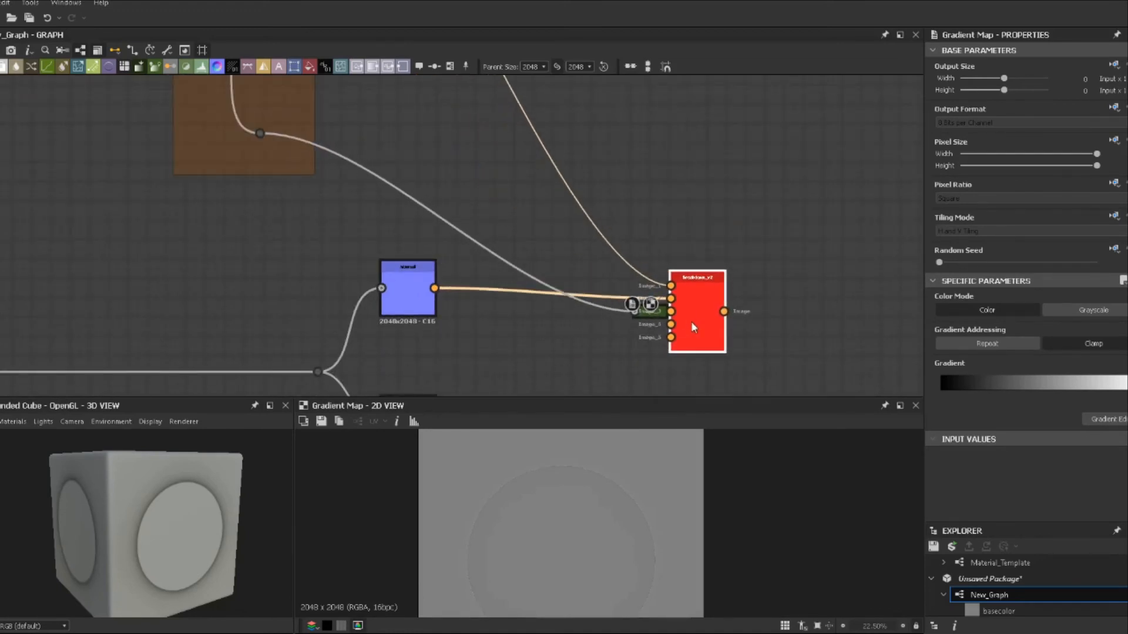
Add a Gradient Map node fed by the Ambient Occlusion (HBAO) node.
{"action": "middle_click_drag", "start_coordinate": [418, 292], "coordinate": [481, 228]}
{"action": "middle_click_drag", "start_coordinate": [574, 305], "coordinate": [554, 245]}
{"action": "left_click_drag", "start_coordinate": [450, 311], "coordinate": [572, 323]}
{"action": "key", "text": "ctrl+z"}
{"action": "type", "text": "h"}
{"action": "key", "text": "BackSpace"}
{"action": "type", "text": "grad"}
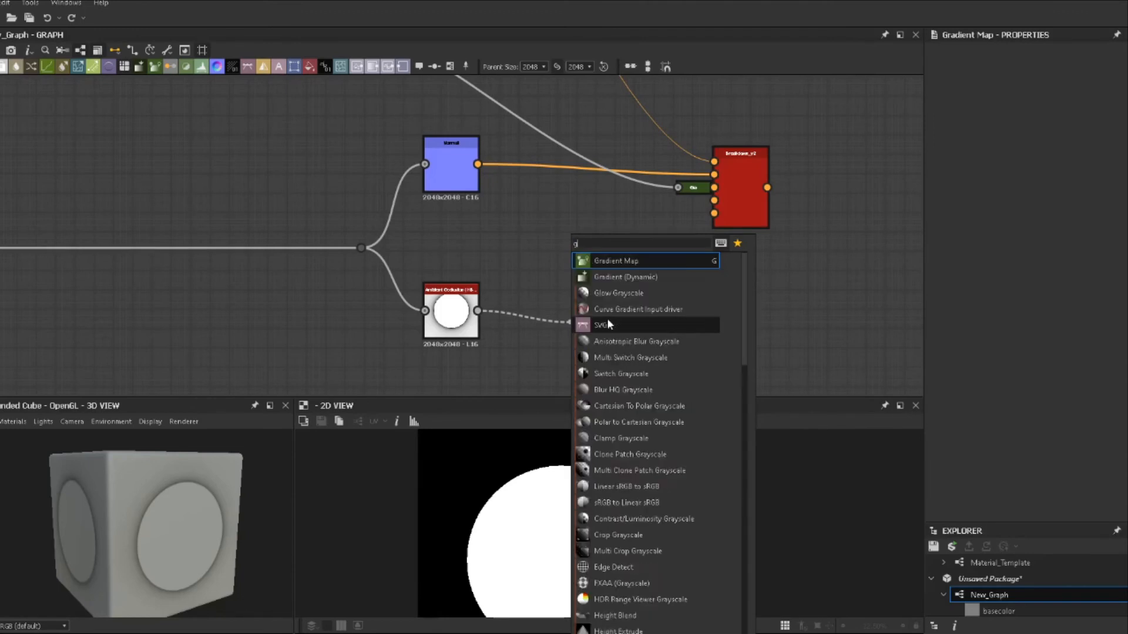
{"action": "left_click", "coordinate": [623, 263]}
Move the Ambient Occlusion node close under the Normal node and dock its Gradient Map on the fourth input of Breakdown_v2.
{"action": "left_click_drag", "start_coordinate": [464, 303], "coordinate": [464, 232]}
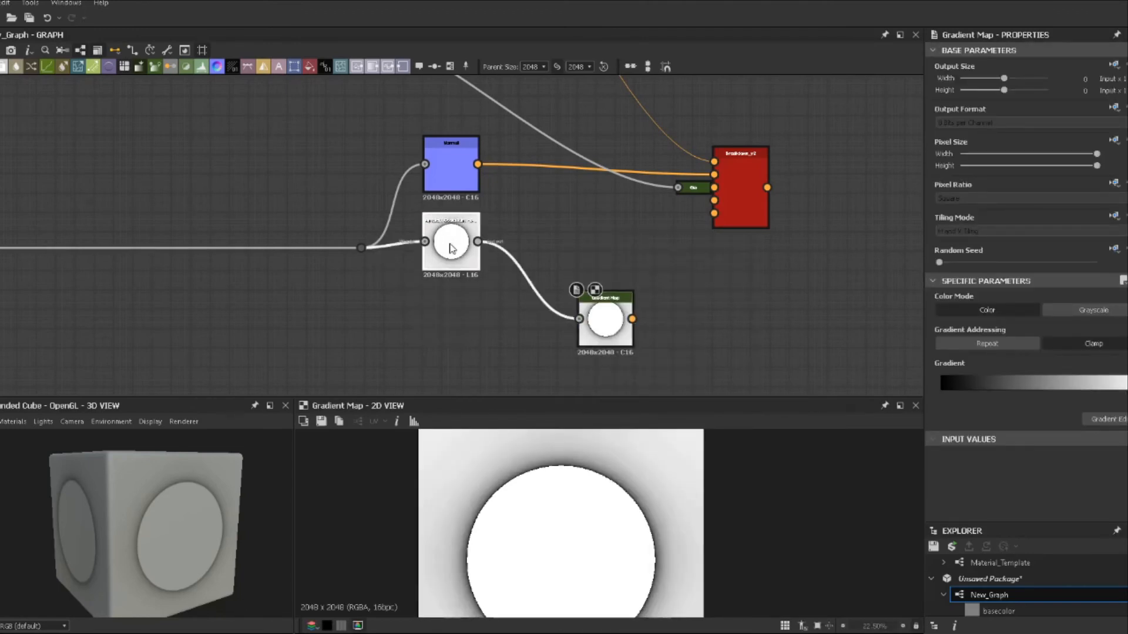
{"action": "left_click_drag", "start_coordinate": [609, 328], "coordinate": [757, 227]}
{"action": "key", "text": "d"}
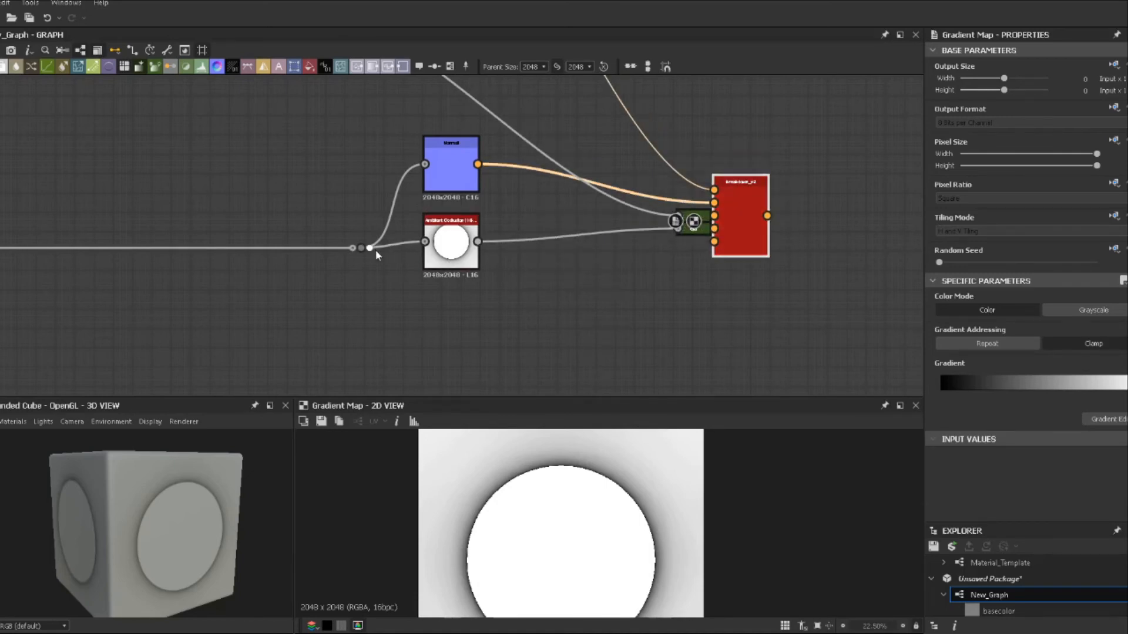
Branch the height wire to another Dot node and dock a Gradient Map fed by it on the fifth input of Breakdown_v2.
{"action": "left_click_drag", "start_coordinate": [371, 248], "coordinate": [749, 322]}
{"action": "type", "text": "rer"}
{"action": "left_click", "coordinate": [453, 261]}
{"action": "type", "text": "grad"}
{"action": "left_click", "coordinate": [662, 261]}
{"action": "left_click", "coordinate": [670, 289]}
{"action": "key", "text": "d"}
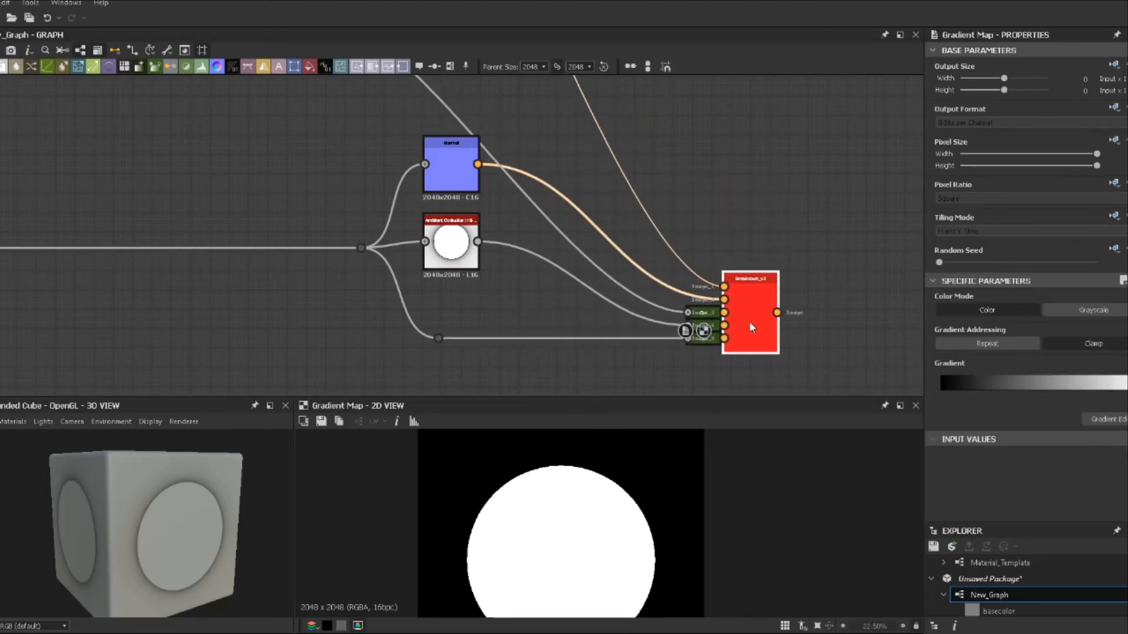
Display the five-map Breakdown_v2 result in the 2D view and look it over as a whole.
{"action": "scroll", "coordinate": [665, 182], "scroll_direction": "down", "scroll_amount": 2}
{"action": "double_click", "coordinate": [738, 289]}
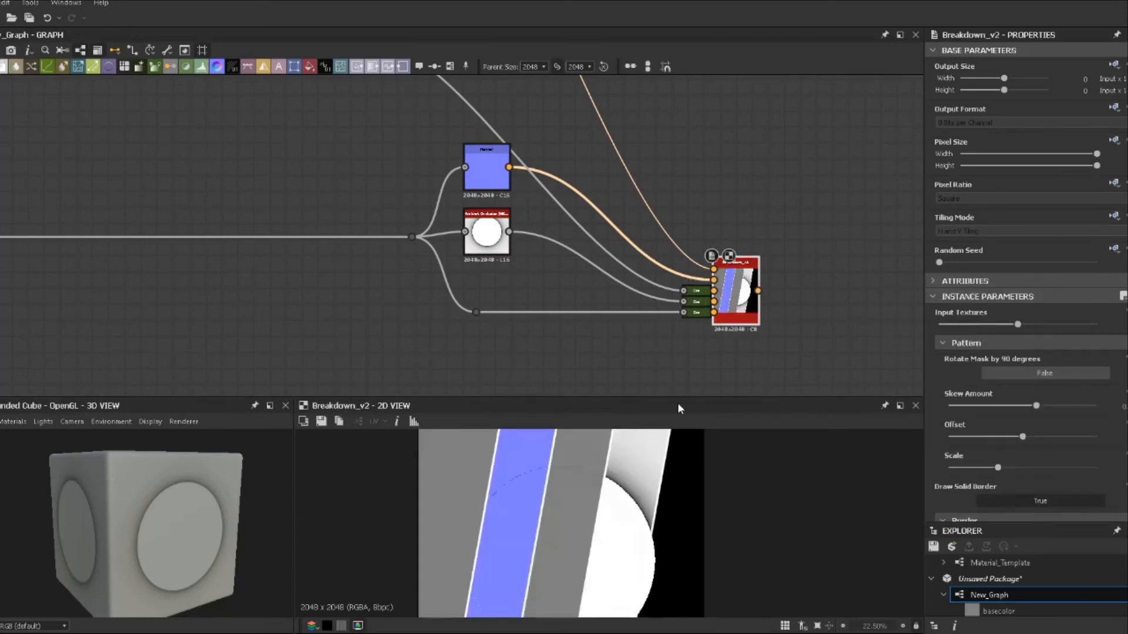
{"action": "middle_click_drag", "start_coordinate": [664, 341], "coordinate": [616, 271]}
{"action": "scroll", "coordinate": [628, 520], "scroll_direction": "down", "scroll_amount": 2}
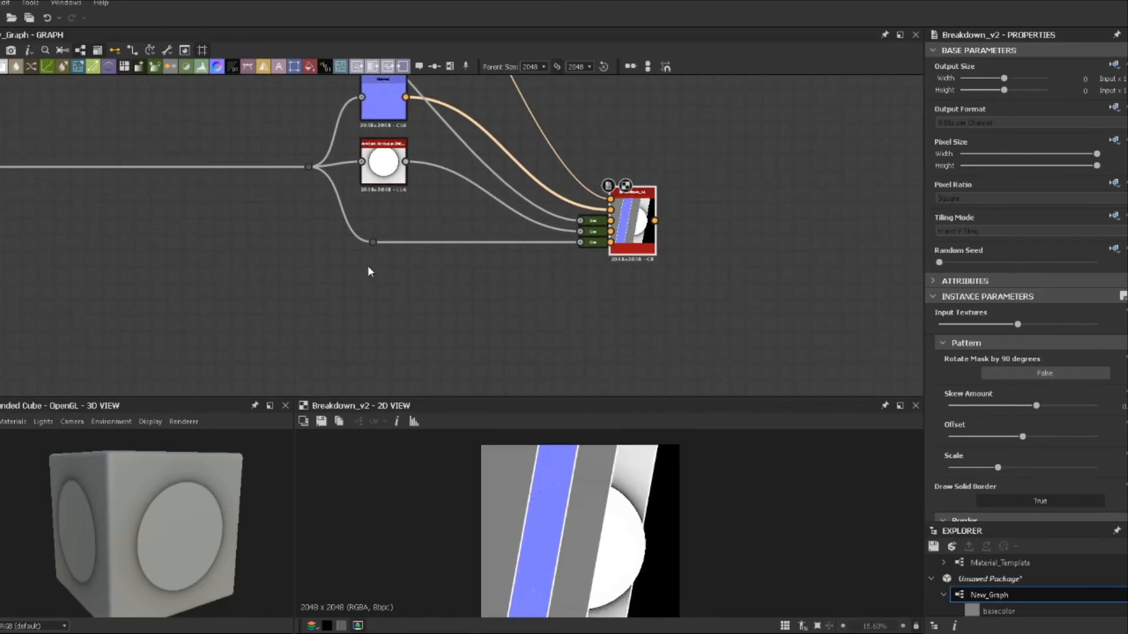
Add a Uniform Color node in Grayscale mode and connect it to the green-framed Dot in place of the circle shape.
{"action": "middle_click_drag", "start_coordinate": [368, 272], "coordinate": [565, 267]}
{"action": "scroll", "coordinate": [564, 266], "scroll_direction": "down", "scroll_amount": 3}
{"action": "middle_click_drag", "start_coordinate": [144, 204], "coordinate": [703, 322]}
{"action": "middle_click_drag", "start_coordinate": [360, 218], "coordinate": [376, 243]}
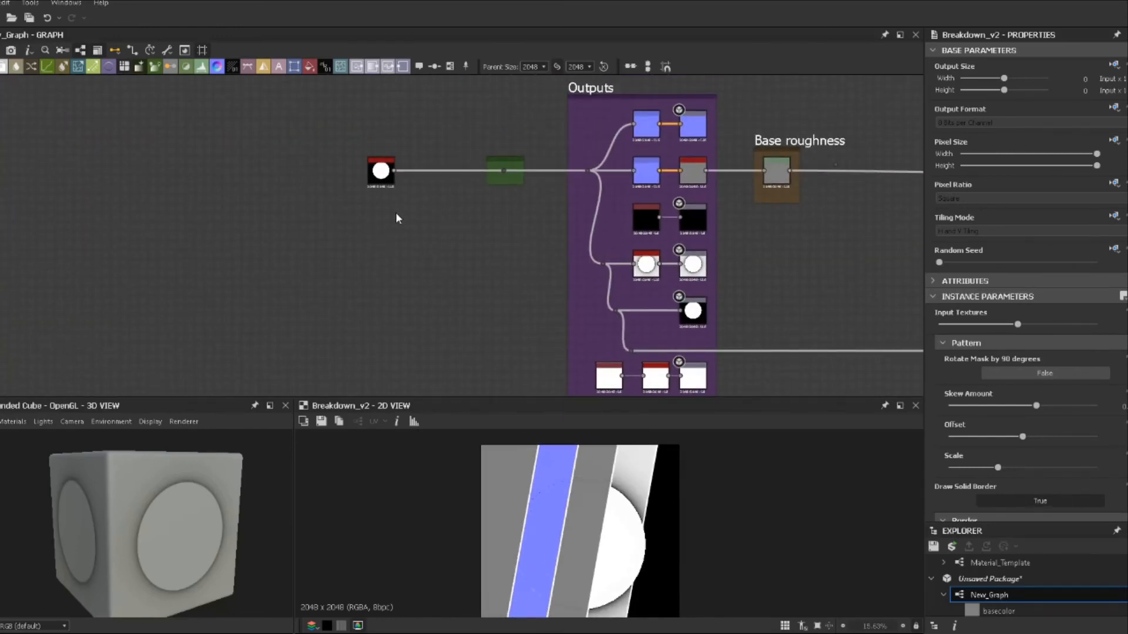
{"action": "key", "text": "u"}
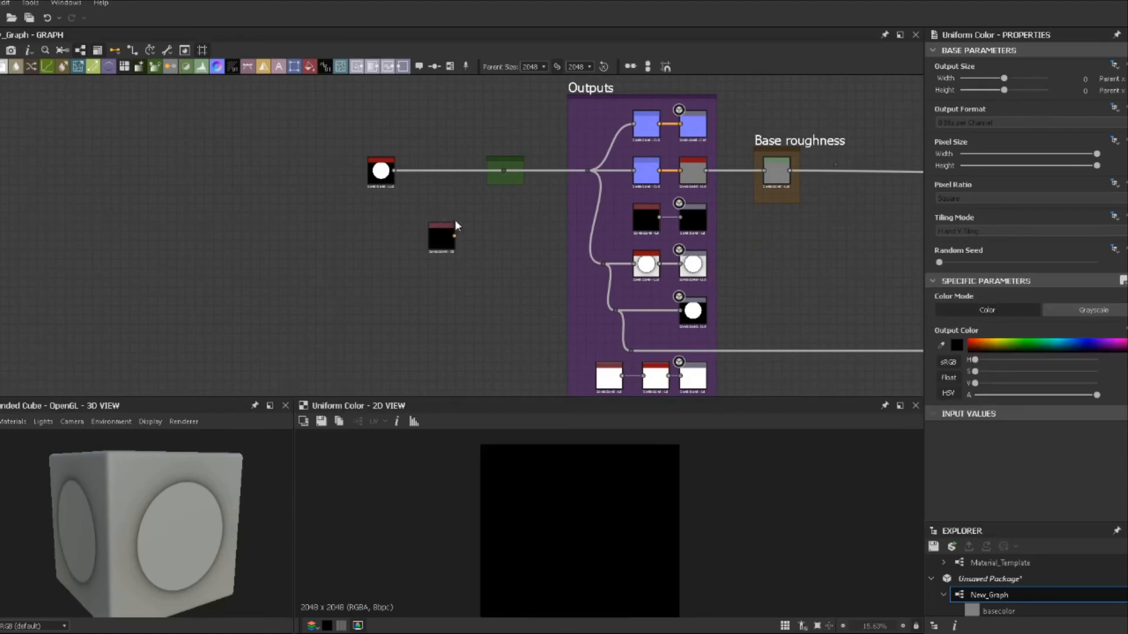
{"action": "left_click", "coordinate": [1090, 309]}
{"action": "left_click_drag", "start_coordinate": [455, 235], "coordinate": [505, 171]}
{"action": "left_click_drag", "start_coordinate": [441, 241], "coordinate": [424, 186]}
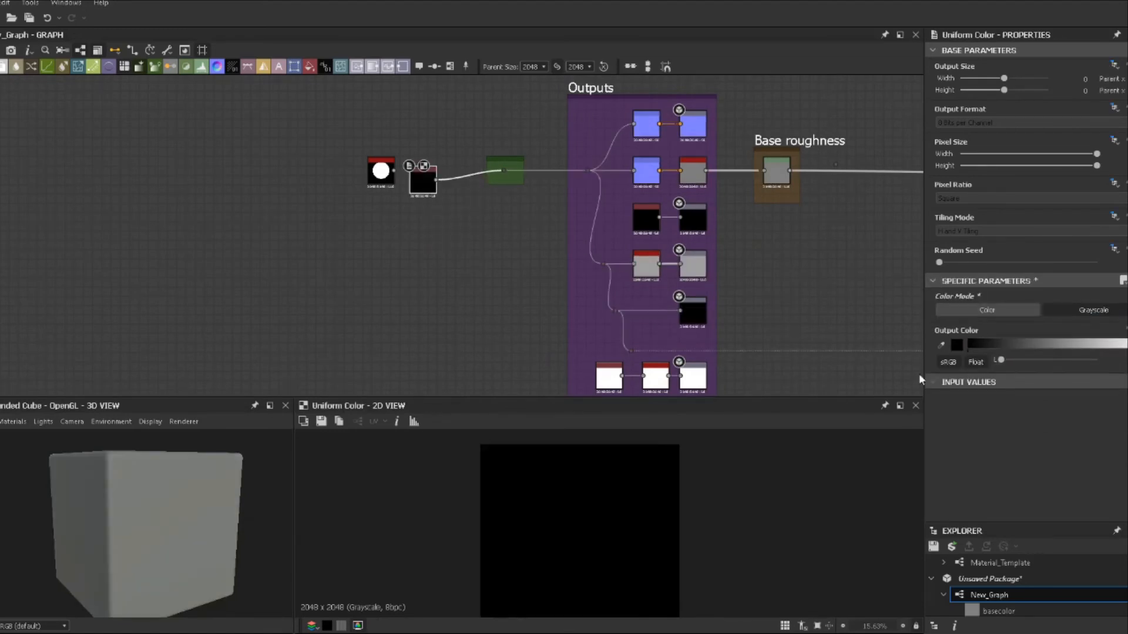
Raise the Uniform Color's luminosity to a mid grey and check the resulting Breakdown_v2 stripes in the 2D view.
{"action": "left_click_drag", "start_coordinate": [1017, 362], "coordinate": [1056, 362]}
{"action": "middle_click_drag", "start_coordinate": [484, 195], "coordinate": [1, 24]}
{"action": "double_click", "coordinate": [787, 202]}
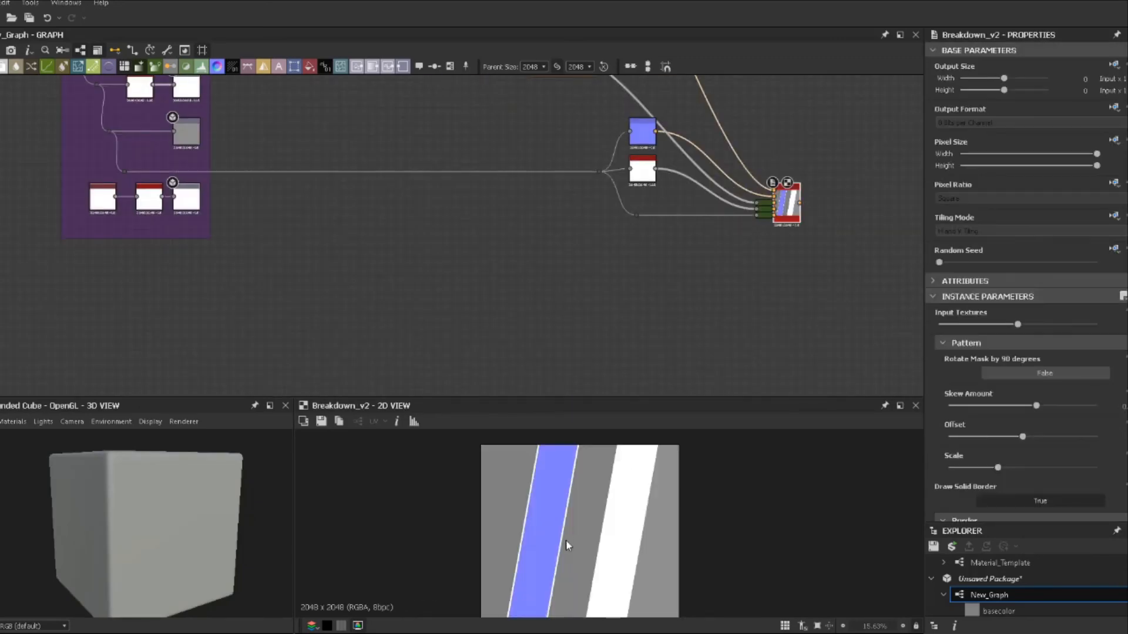
{"action": "middle_click_drag", "start_coordinate": [730, 293], "coordinate": [594, 317]}
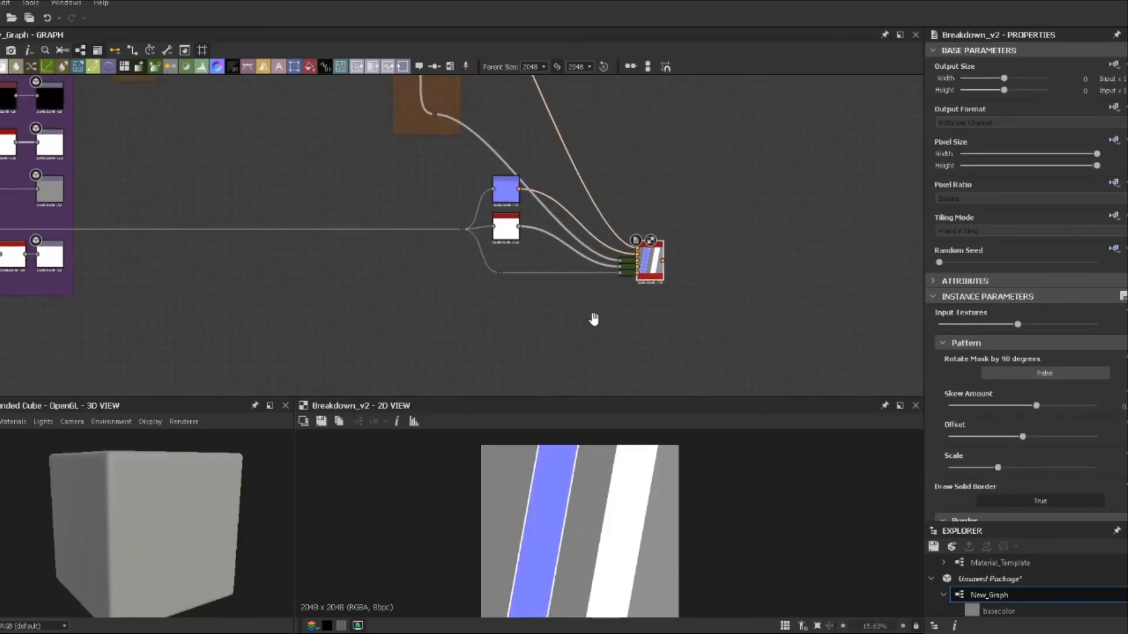
{"action": "scroll", "coordinate": [590, 326], "scroll_direction": "up", "scroll_amount": 3}
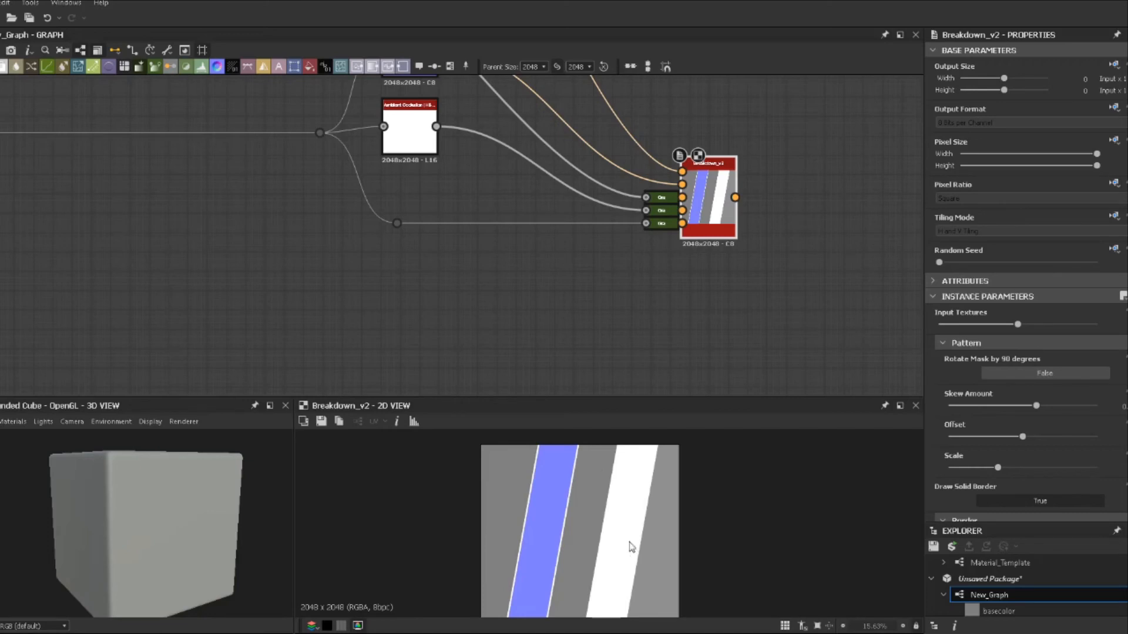
{"action": "scroll", "coordinate": [485, 245], "scroll_direction": "down", "scroll_amount": 4}
{"action": "middle_click_drag", "start_coordinate": [466, 237], "coordinate": [475, 309]}
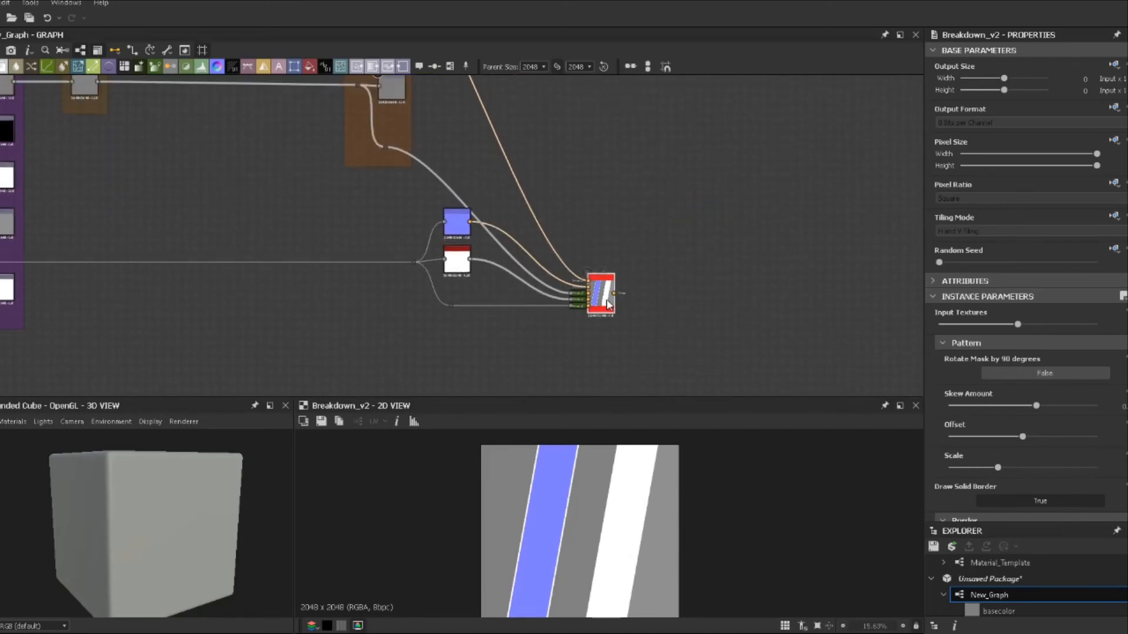
Add an Output node fed by Breakdown_v2, to the right of it.
{"action": "left_click_drag", "start_coordinate": [608, 303], "coordinate": [614, 304]}
{"action": "left_click", "coordinate": [669, 342]}
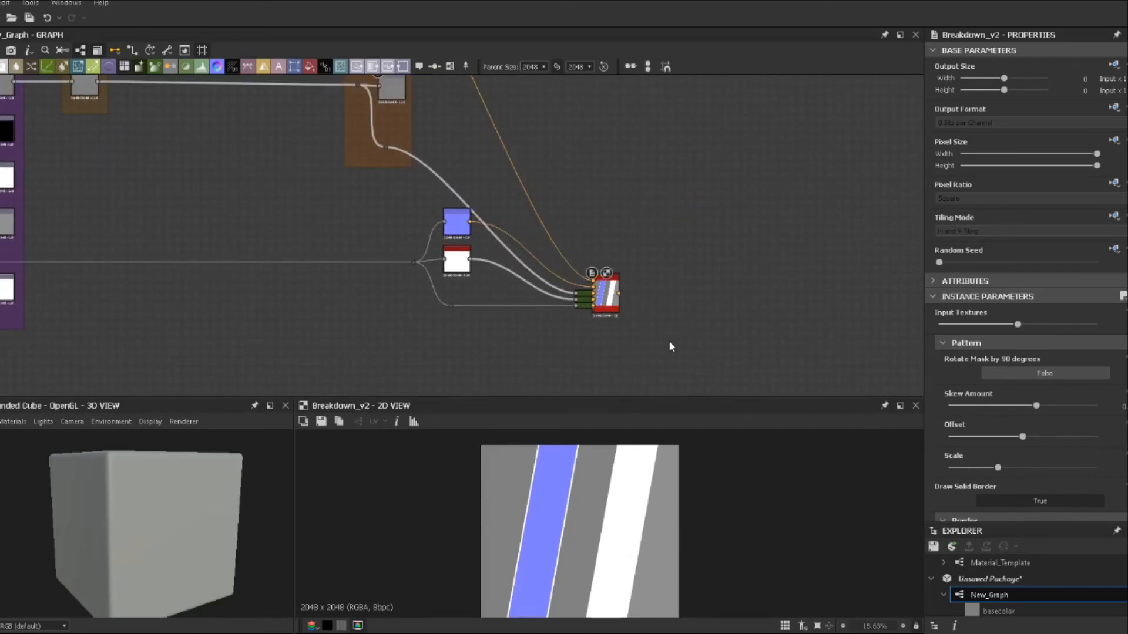
{"action": "middle_click_drag", "start_coordinate": [639, 329], "coordinate": [628, 313]}
{"action": "scroll", "coordinate": [626, 288], "scroll_direction": "up", "scroll_amount": 3}
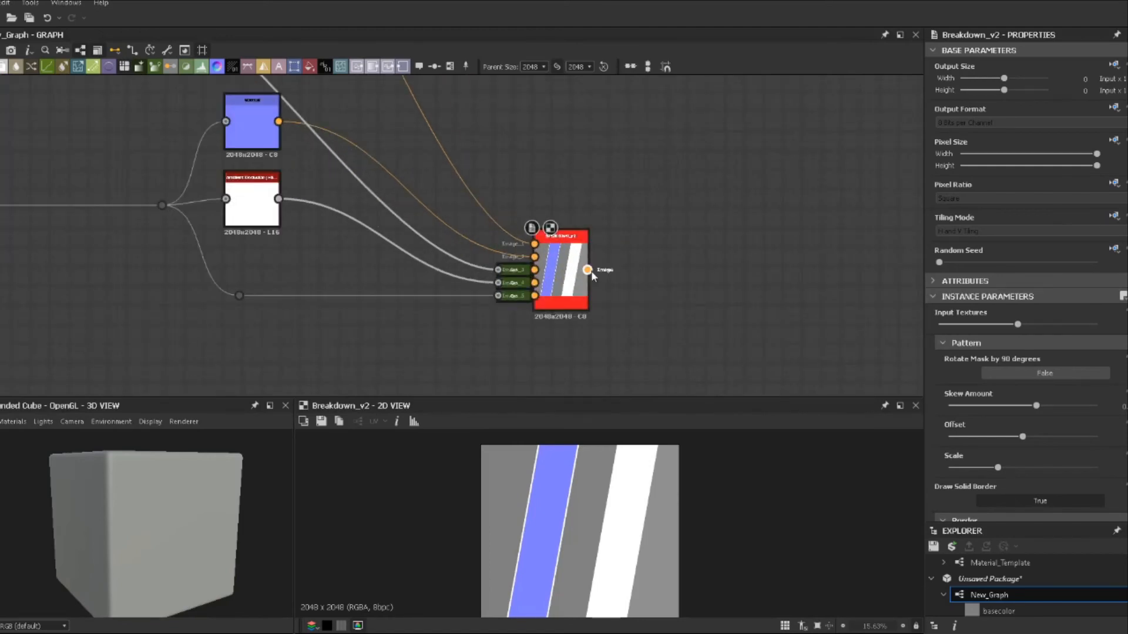
{"action": "left_click_drag", "start_coordinate": [588, 271], "coordinate": [673, 261]}
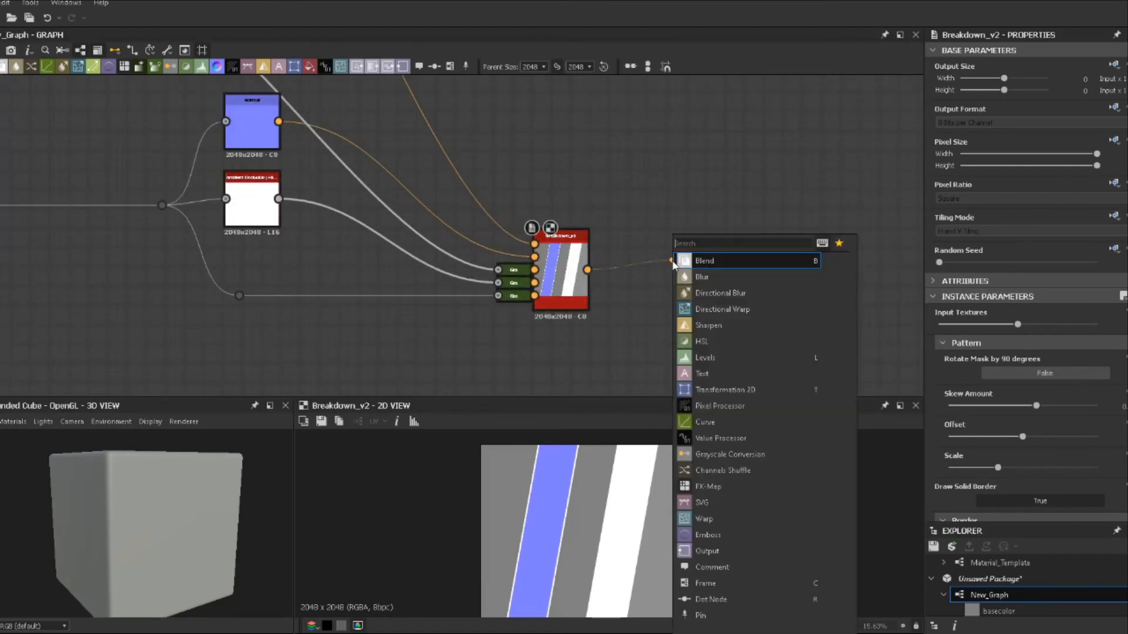
{"action": "type", "text": "od"}
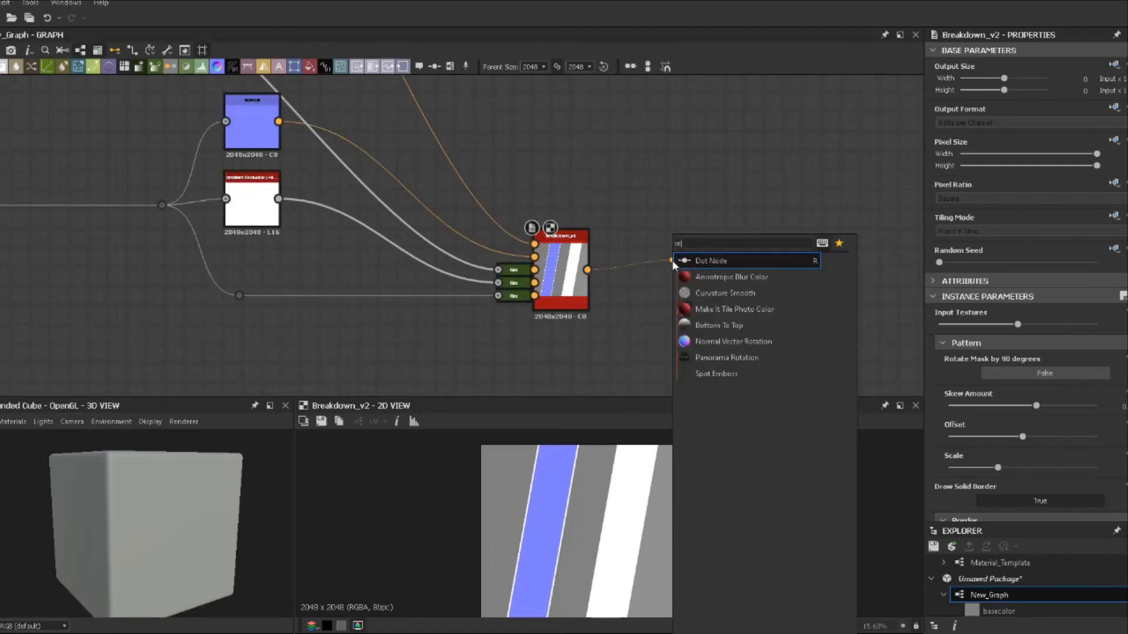
{"action": "key", "text": "BackSpace"}
{"action": "type", "text": "ut"}
{"action": "left_click", "coordinate": [707, 261]}
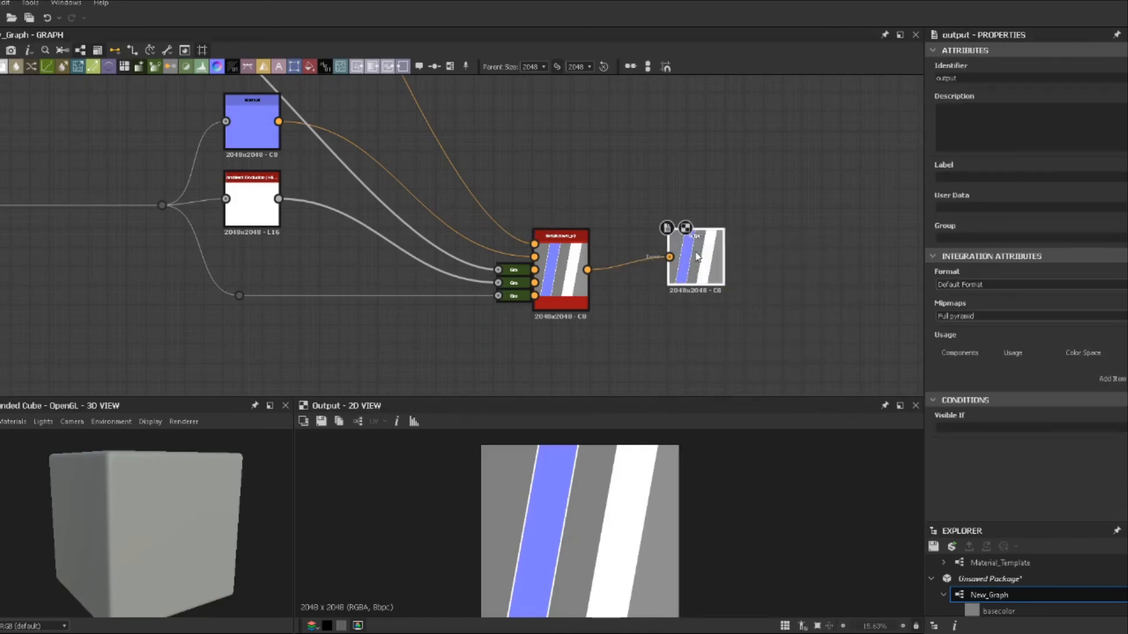
Set the new Output node's identifier to Texture_Breakdown and its label to Texture Breakdown.
{"action": "double_click", "coordinate": [951, 78]}
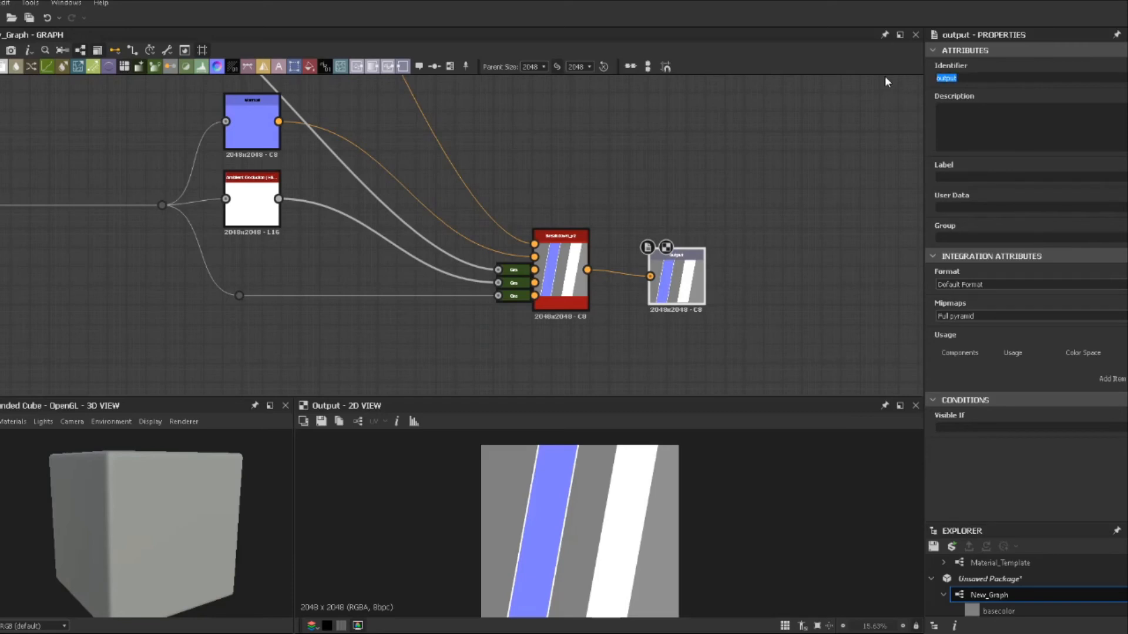
{"action": "type", "text": "Texture Breakdown"}
{"action": "key", "text": "Return"}
{"action": "key", "text": "ctrl+c"}
{"action": "left_click", "coordinate": [982, 178]}
{"action": "key", "text": "ctrl+v"}
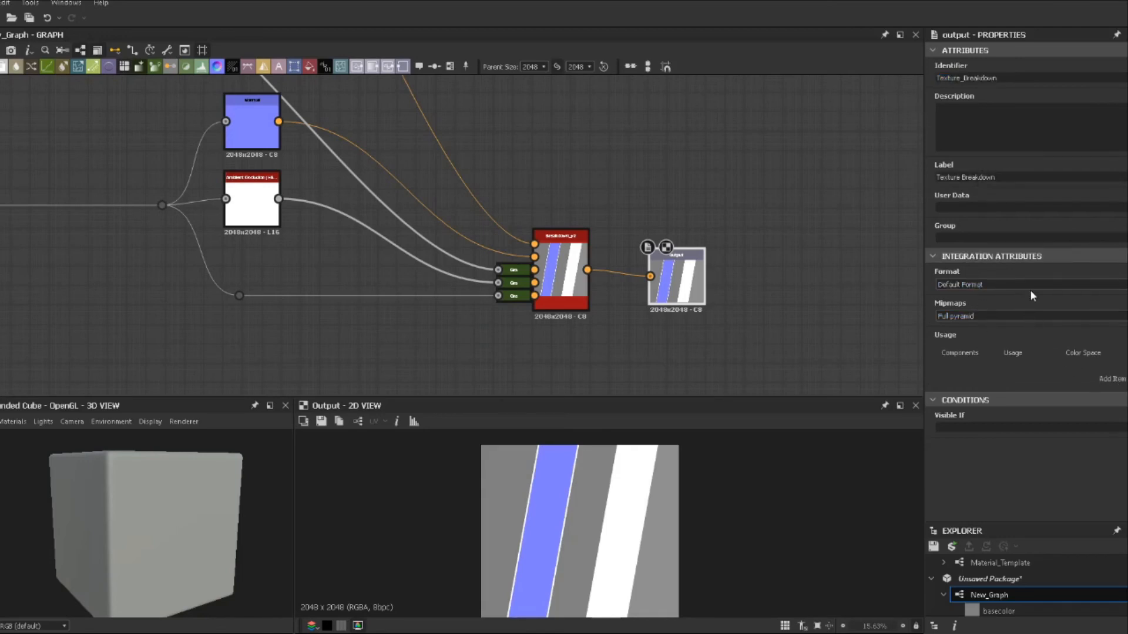
Add a usage entry to the Texture Breakdown output and set its usage to baseColor.
{"action": "left_click", "coordinate": [1113, 379]}
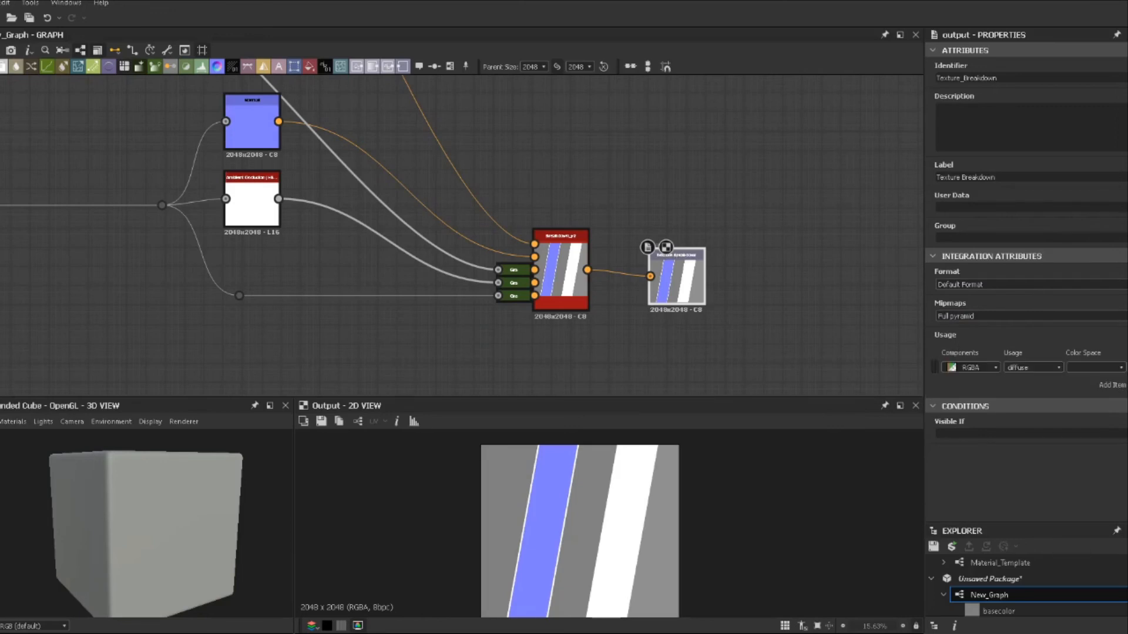
{"action": "left_click", "coordinate": [1048, 365]}
{"action": "left_click", "coordinate": [1057, 368]}
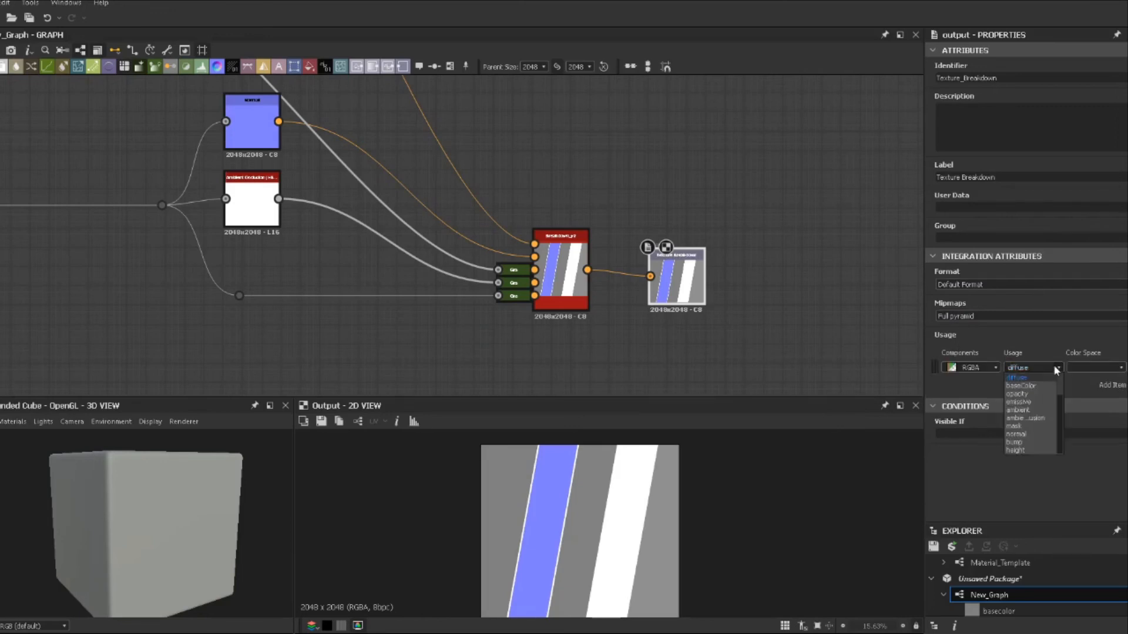
{"action": "left_click", "coordinate": [1045, 386]}
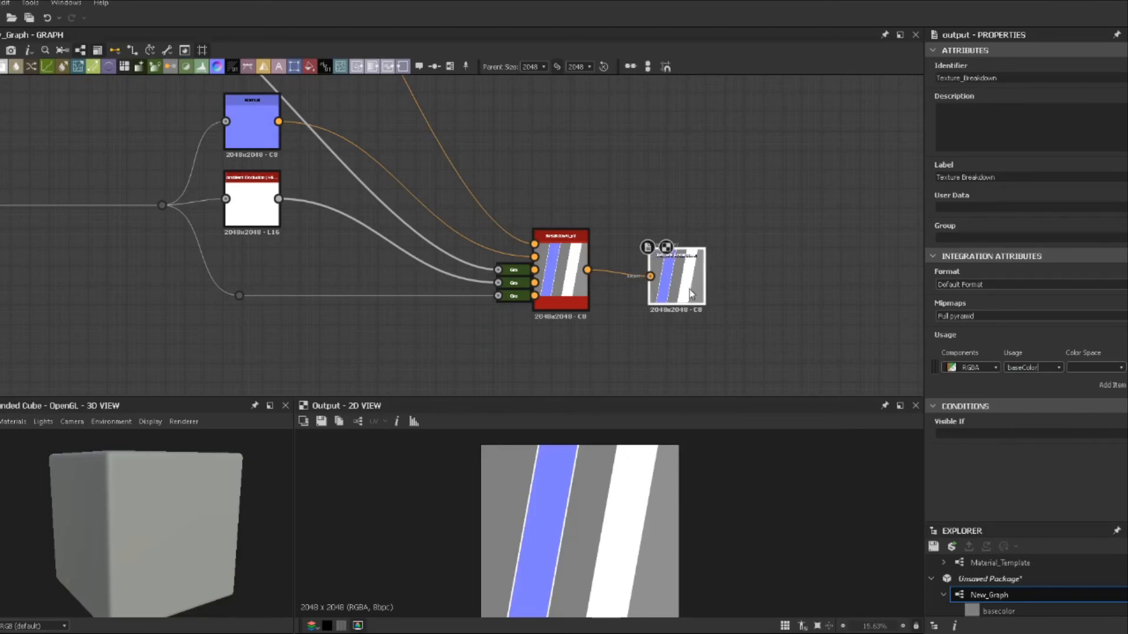
Move the Texture Breakdown output node closer to Breakdown_v2 and set its usage color space to sRGB.
{"action": "left_click_drag", "start_coordinate": [668, 287], "coordinate": [652, 279]}
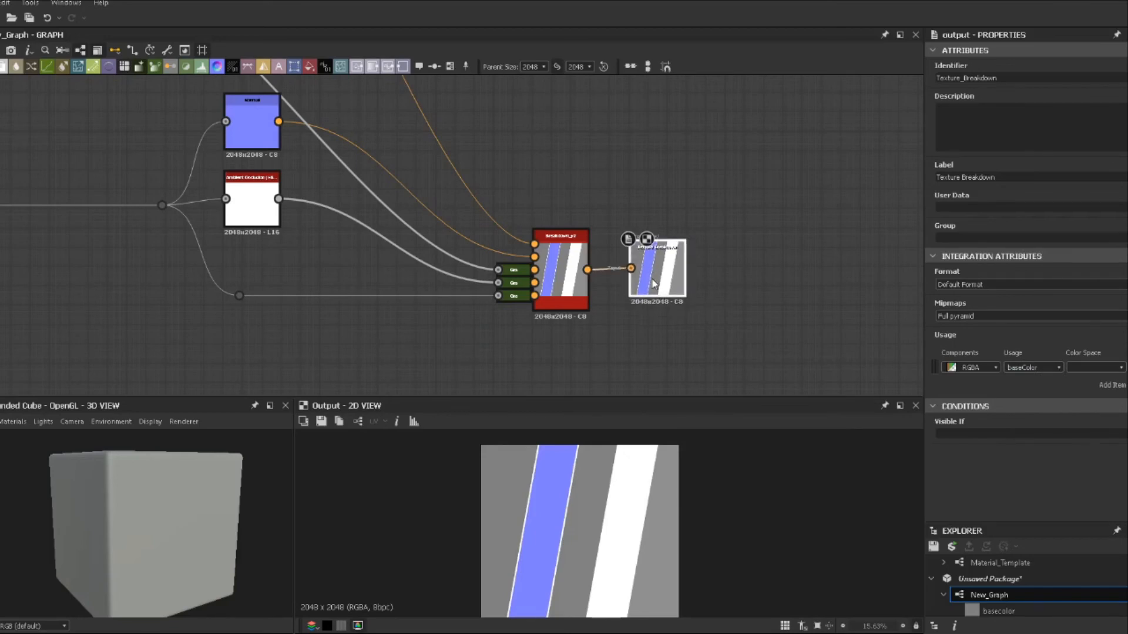
{"action": "left_click", "coordinate": [755, 282]}
{"action": "scroll", "coordinate": [755, 280], "scroll_direction": "down", "scroll_amount": 2}
{"action": "middle_click_drag", "start_coordinate": [752, 279], "coordinate": [716, 268]}
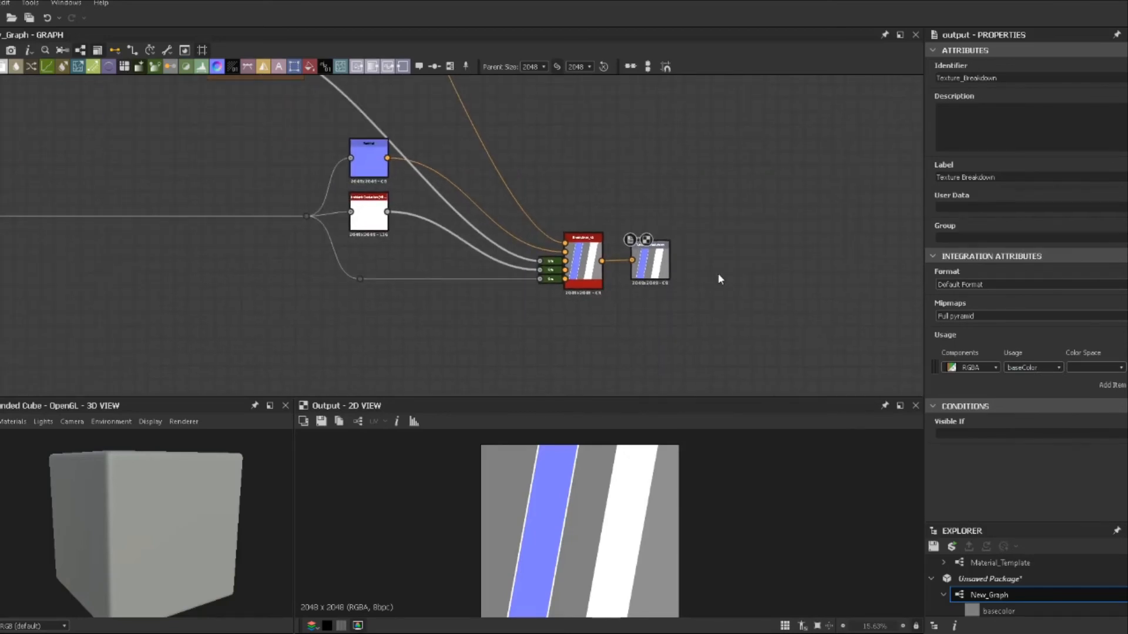
{"action": "left_click", "coordinate": [1118, 369]}
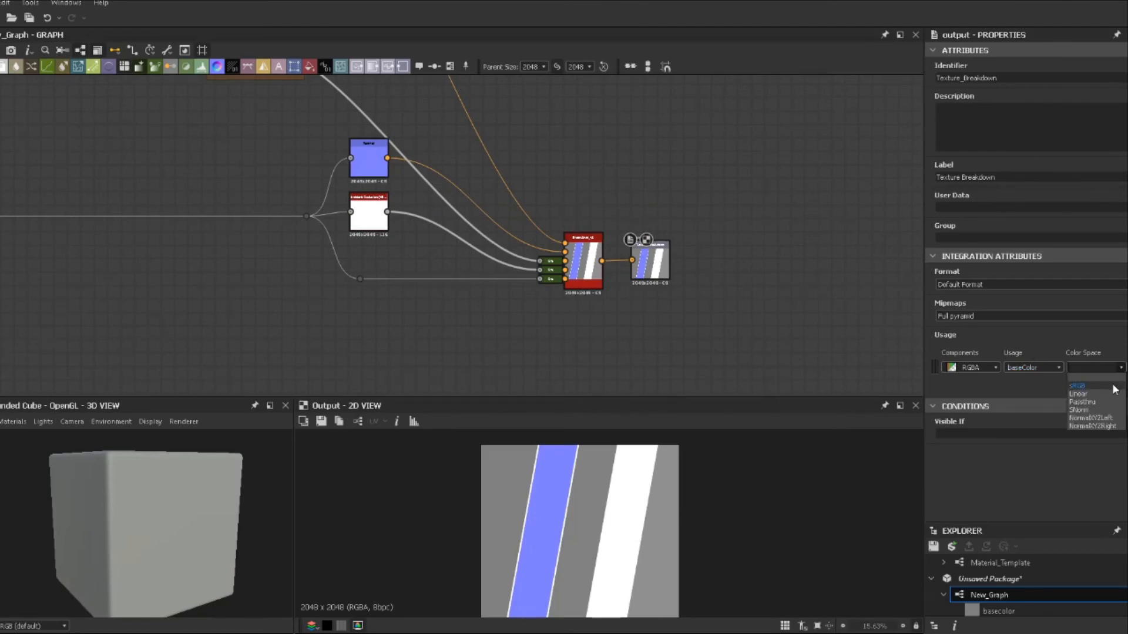
{"action": "left_click", "coordinate": [1113, 384]}
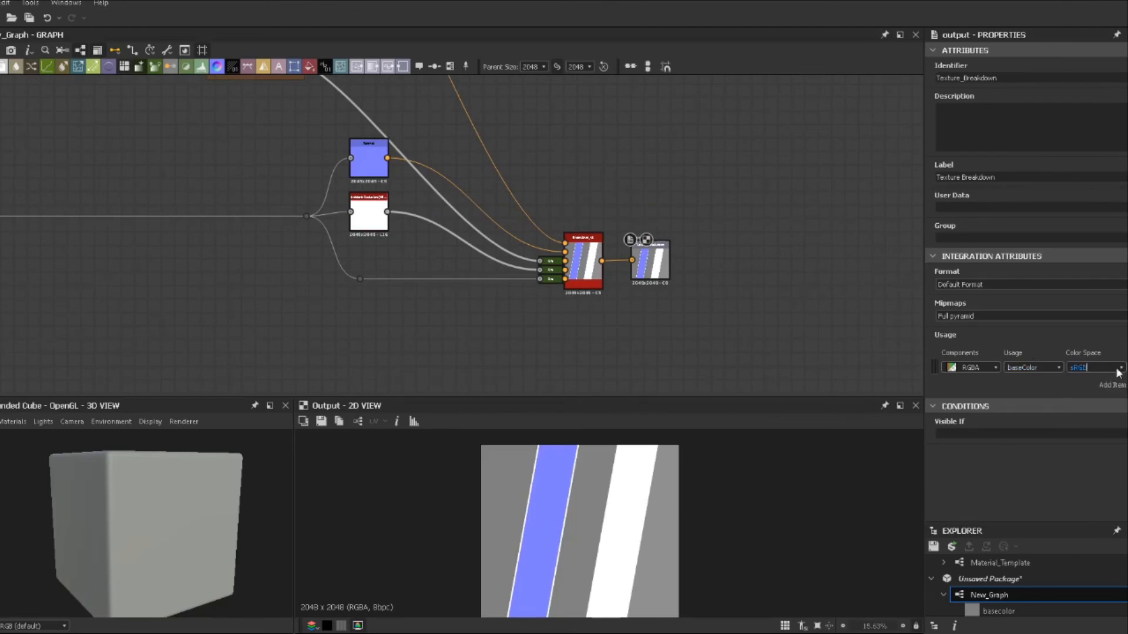
Frame the Normal, Ambient Occlusion, Dot, Breakdown_v2 and Texture Breakdown output nodes together, and shift the frame slightly down.
{"action": "middle_click_drag", "start_coordinate": [723, 266], "coordinate": [700, 322]}
{"action": "scroll", "coordinate": [672, 280], "scroll_direction": "down", "scroll_amount": 2}
{"action": "left_click_drag", "start_coordinate": [731, 366], "coordinate": [430, 197]}
{"action": "key", "text": "ctrl+f"}
{"action": "left_click_drag", "start_coordinate": [591, 222], "coordinate": [592, 262]}
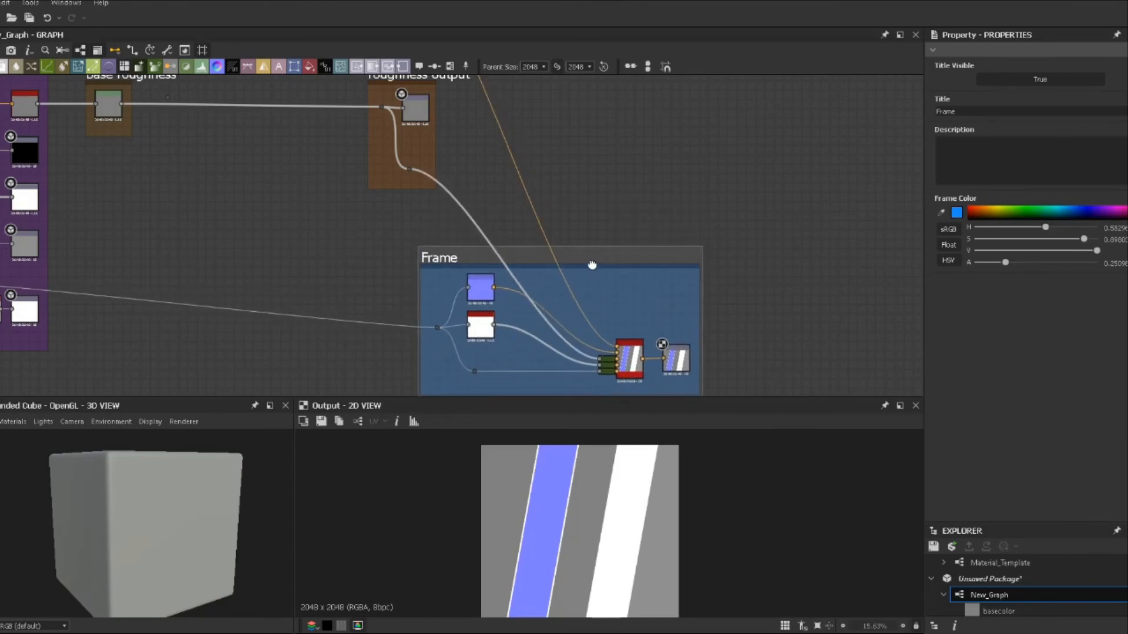
Color the new frame purple and title it Texture Breakdown.
{"action": "left_click", "coordinate": [1102, 207]}
{"action": "double_click", "coordinate": [946, 111]}
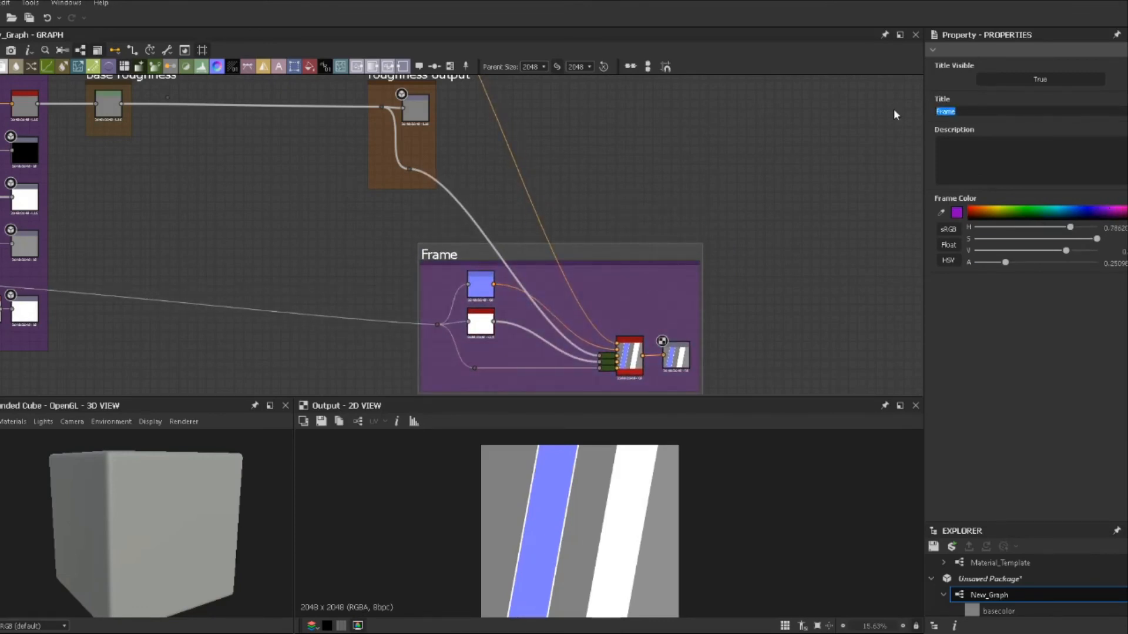
{"action": "type", "text": "Texture Breakdown"}
{"action": "key", "text": "Return"}
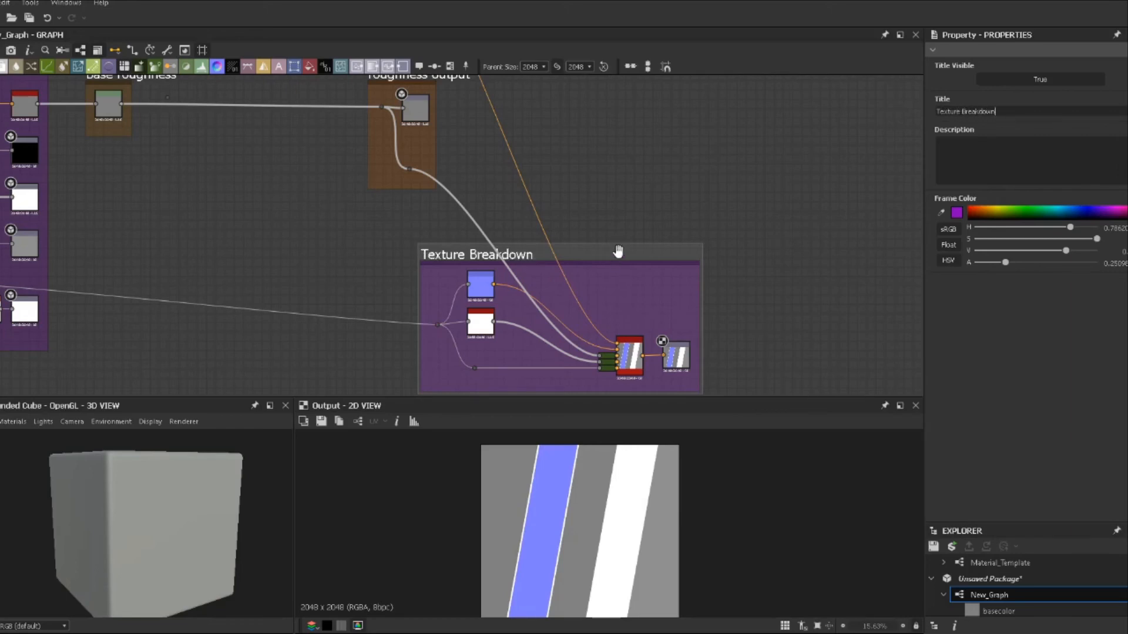
Reposition the Texture Breakdown frame higher, just below and to the right of the roughness output frame.
{"action": "left_click_drag", "start_coordinate": [617, 252], "coordinate": [594, 215]}
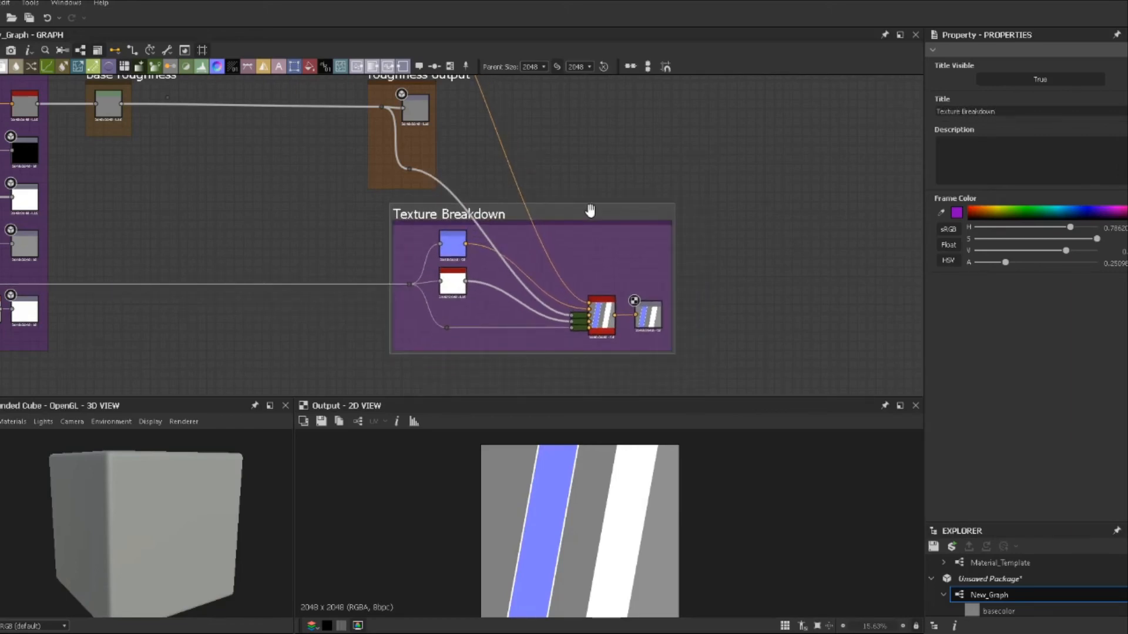
{"action": "scroll", "coordinate": [593, 215], "scroll_direction": "down", "scroll_amount": 5}
{"action": "scroll", "coordinate": [616, 235], "scroll_direction": "up", "scroll_amount": 4}
{"action": "scroll", "coordinate": [625, 235], "scroll_direction": "up", "scroll_amount": 3}
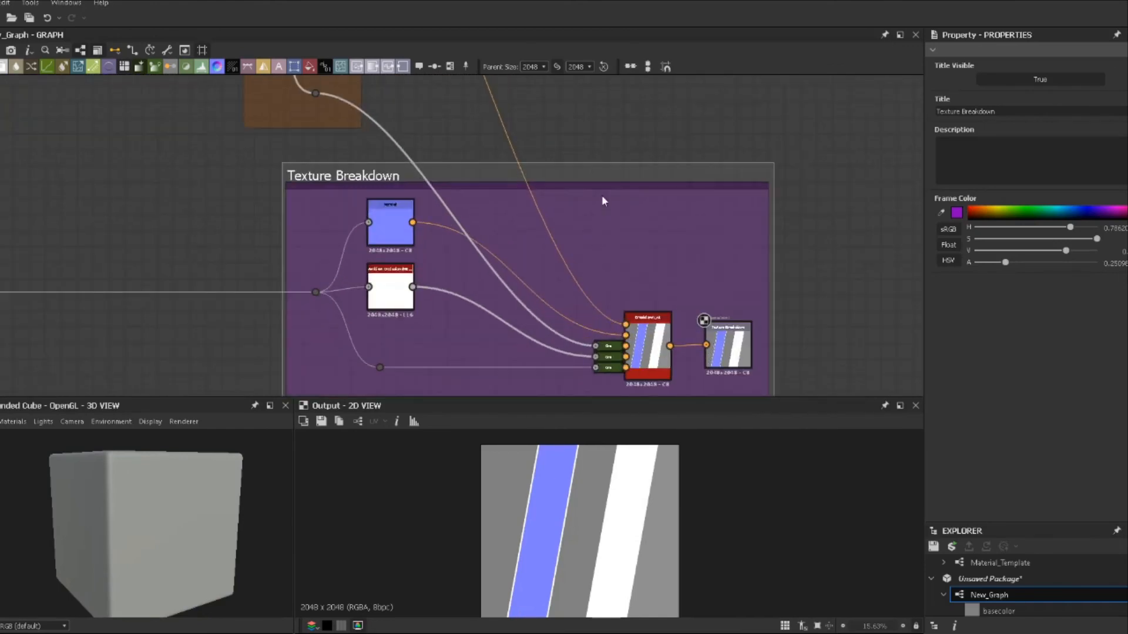
{"action": "middle_click_drag", "start_coordinate": [611, 181], "coordinate": [677, 178]}
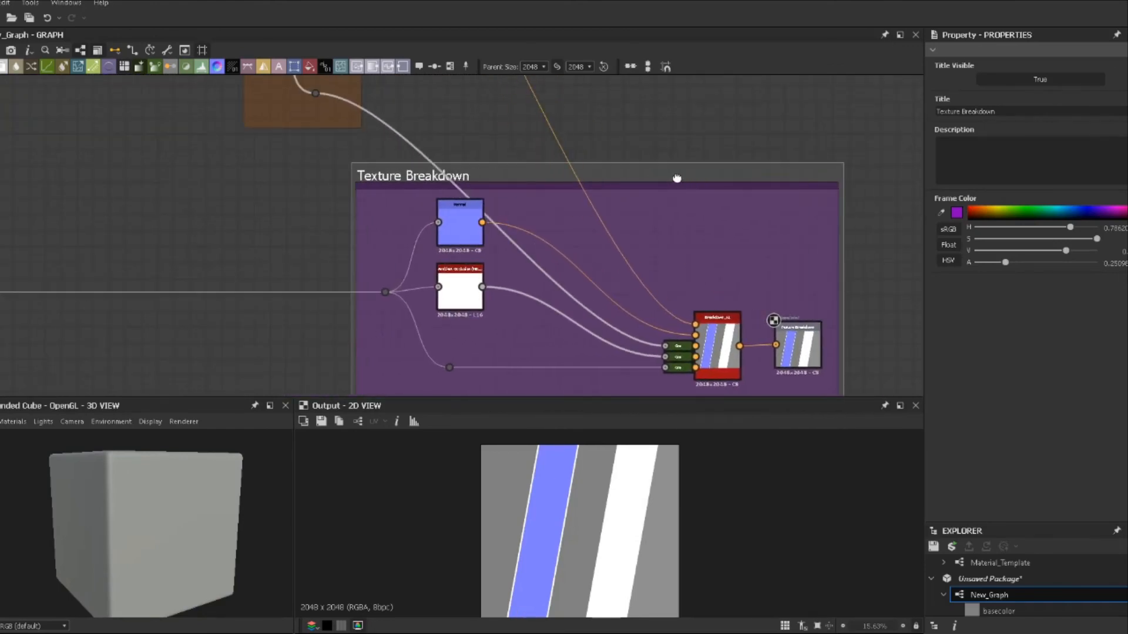
Insert a Dot node on the color link into Breakdown_v2 and place it near the Texture Breakdown frame's upper edge.
{"action": "left_click", "coordinate": [605, 223]}
{"action": "key", "text": "space"}
{"action": "type", "text": "dot"}
{"action": "left_click", "coordinate": [624, 249]}
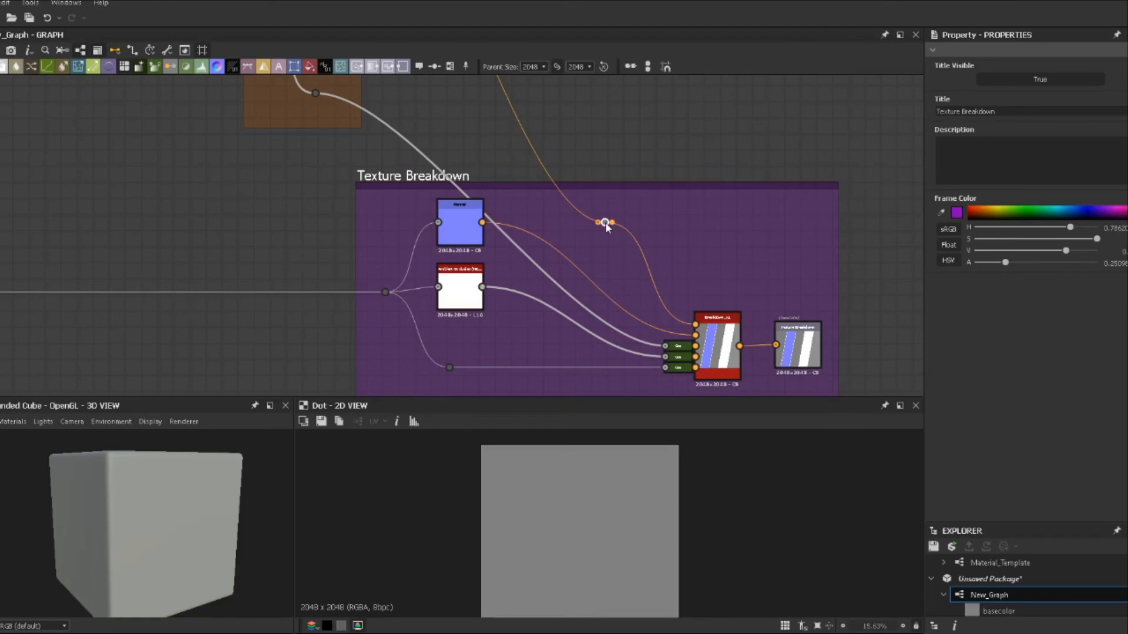
{"action": "left_click_drag", "start_coordinate": [604, 222], "coordinate": [621, 201]}
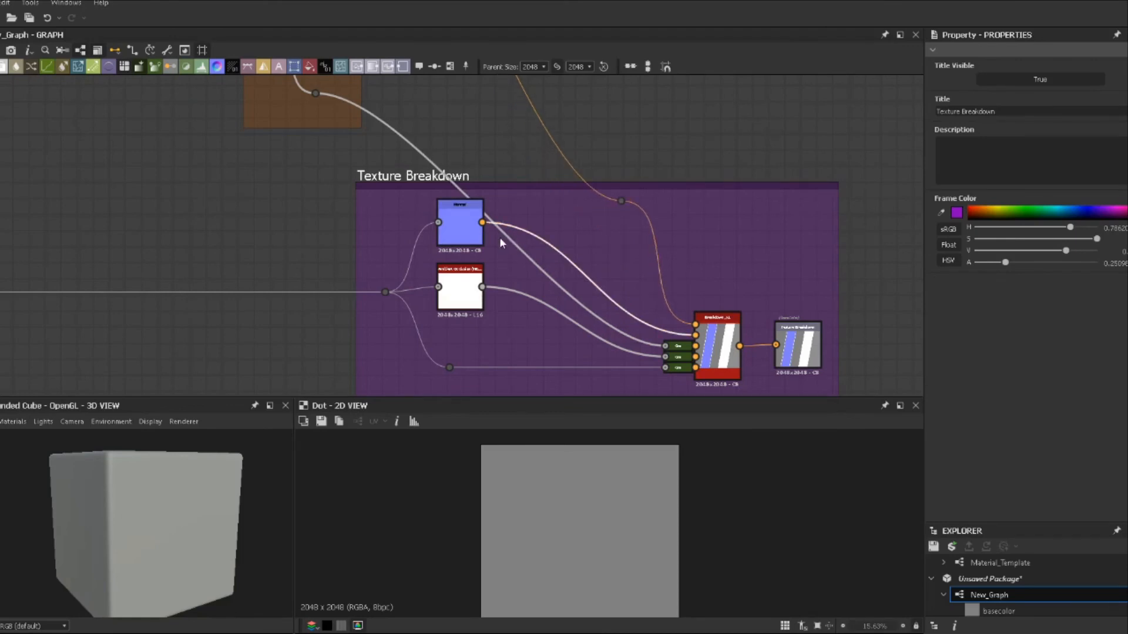
Move the Texture Breakdown frame further up so it sits right against the roughness output frame.
{"action": "scroll", "coordinate": [501, 242], "scroll_direction": "down", "scroll_amount": 3}
{"action": "middle_click_drag", "start_coordinate": [500, 242], "coordinate": [496, 206]}
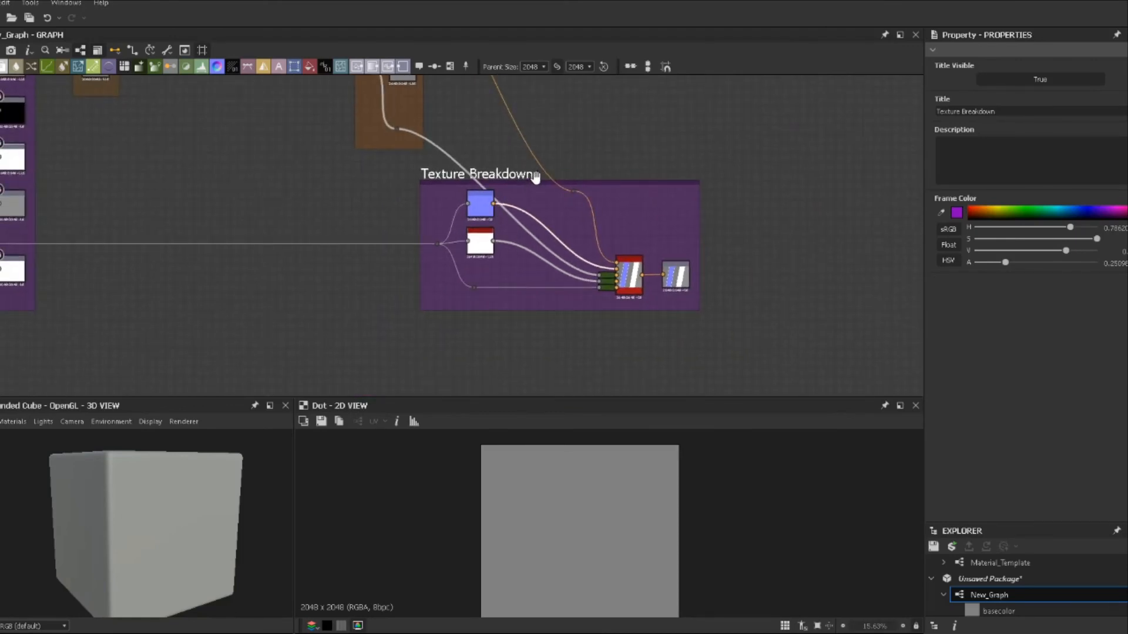
{"action": "scroll", "coordinate": [536, 164], "scroll_direction": "up", "scroll_amount": 3}
{"action": "left_click_drag", "start_coordinate": [539, 167], "coordinate": [542, 89]}
{"action": "scroll", "coordinate": [544, 104], "scroll_direction": "down", "scroll_amount": 5}
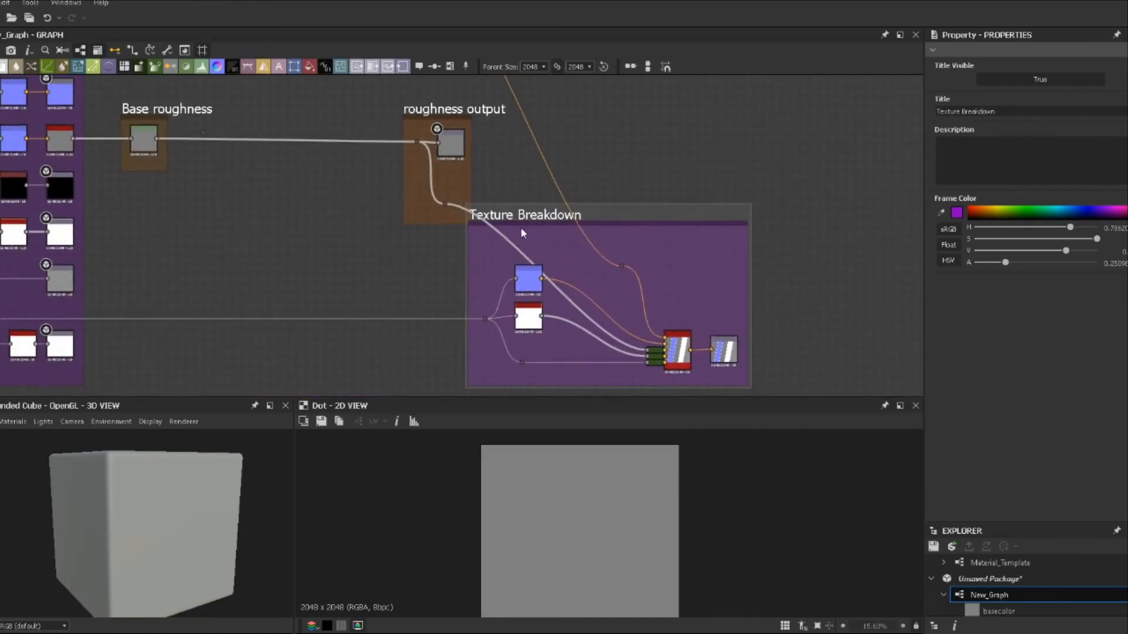
{"action": "mouse_move", "coordinate": [622, 221]}
{"action": "left_mouse_down"}
{"action": "mouse_move", "coordinate": [519, 261]}
{"action": "mouse_move", "coordinate": [665, 229]}
{"action": "mouse_move", "coordinate": [508, 244]}
{"action": "mouse_move", "coordinate": [625, 217]}
{"action": "left_mouse_up"}
{"action": "scroll", "coordinate": [596, 247], "scroll_direction": "up", "scroll_amount": 1}
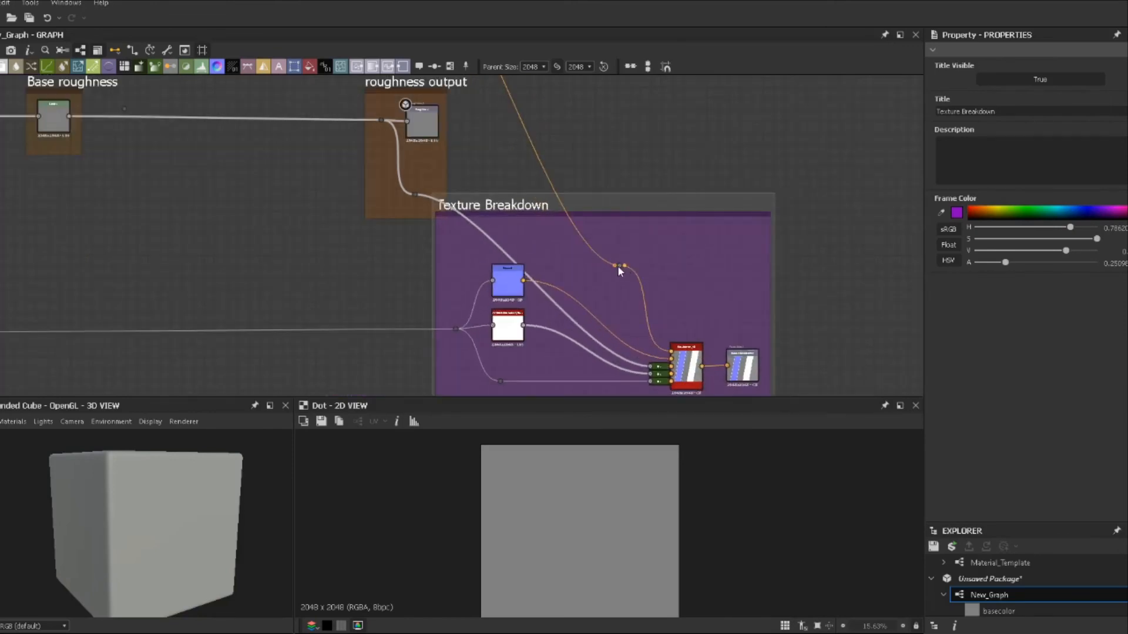
Raise the color link's Dot and add a Dot on the roughness link, placed above the Normal node inside the Texture Breakdown frame.
{"action": "left_click_drag", "start_coordinate": [619, 266], "coordinate": [604, 232]}
{"action": "left_click", "coordinate": [504, 251], "text": "alt"}
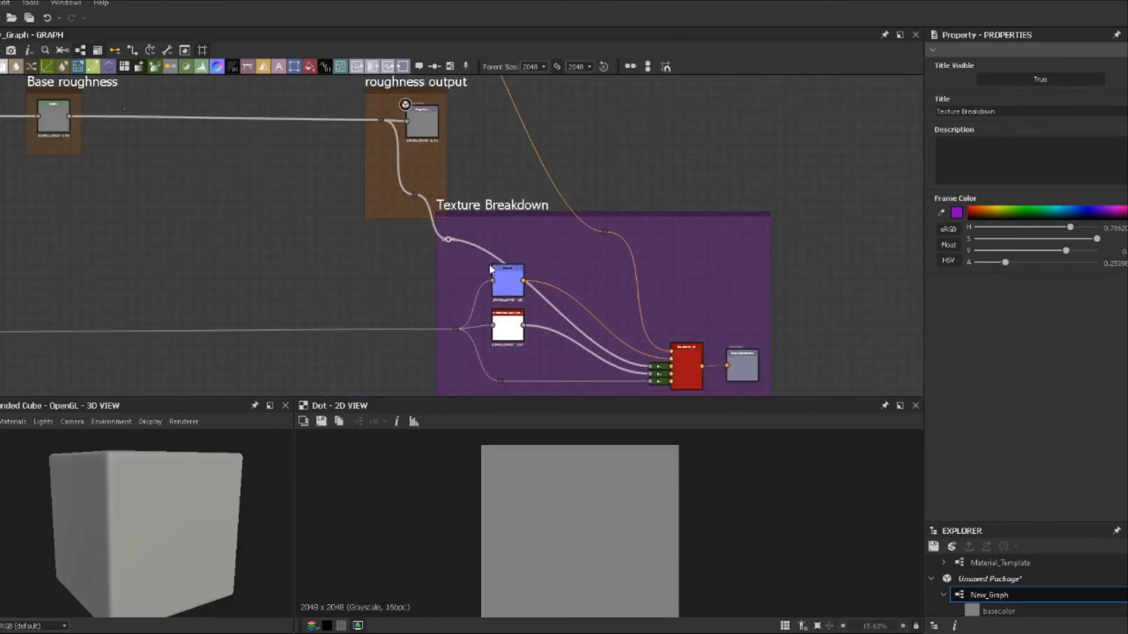
{"action": "left_click_drag", "start_coordinate": [448, 239], "coordinate": [518, 229]}
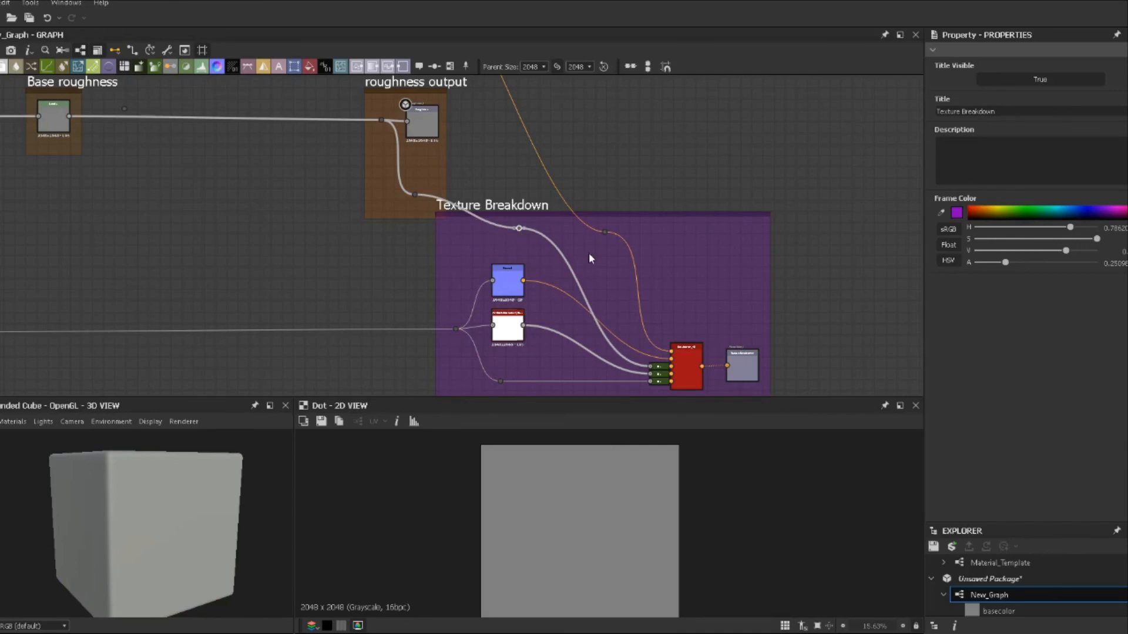
Shift the Texture Breakdown frame to the right, clear of the roughness output frame.
{"action": "scroll", "coordinate": [638, 195], "scroll_direction": "down", "scroll_amount": 3}
{"action": "left_click_drag", "start_coordinate": [638, 196], "coordinate": [666, 202]}
{"action": "scroll", "coordinate": [666, 202], "scroll_direction": "down", "scroll_amount": 5}
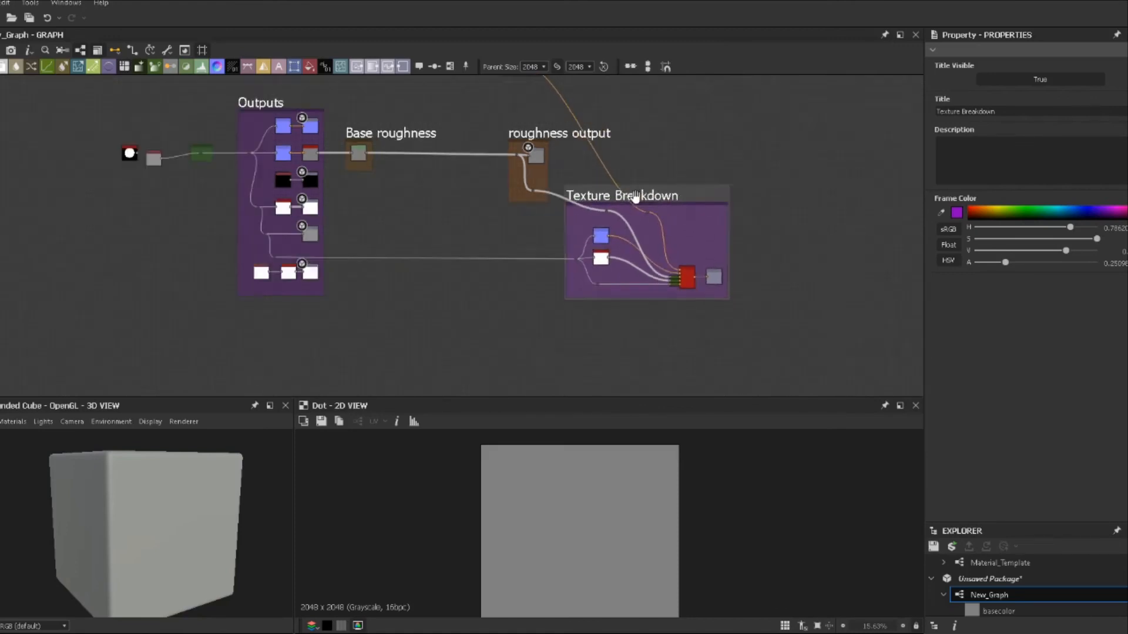
Try moving the Color Output frame to the right and undo the move.
{"action": "left_click_drag", "start_coordinate": [781, 370], "coordinate": [744, 362]}
{"action": "left_click_drag", "start_coordinate": [618, 113], "coordinate": [790, 116]}
{"action": "key", "text": "ctrl+z"}
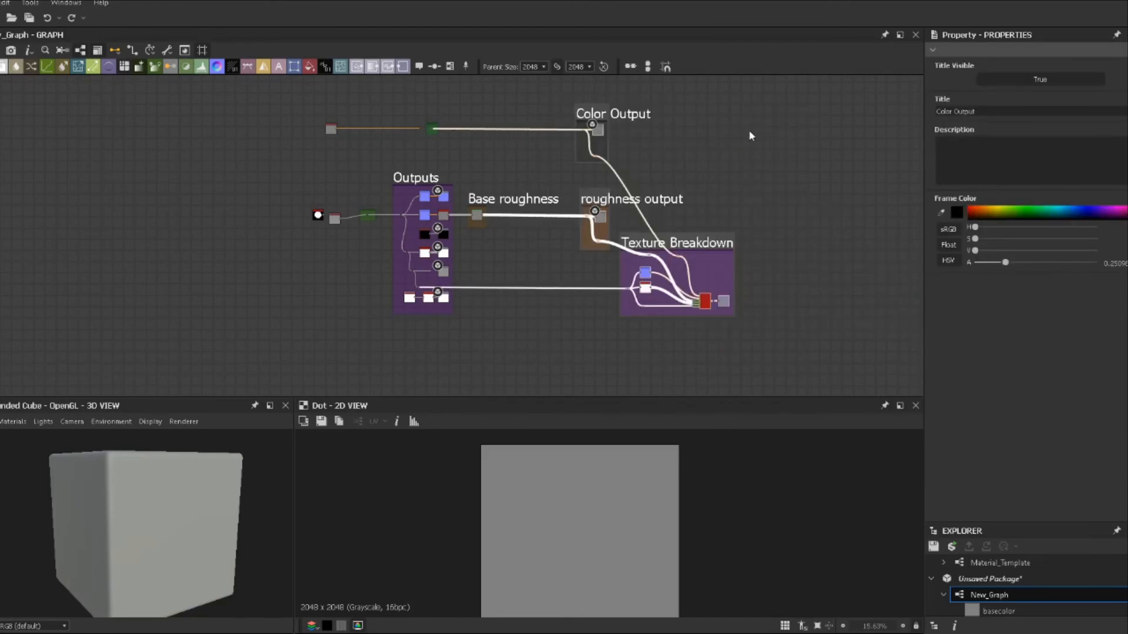
View the Texture Breakdown output in the 2D view and check the graph's export output list without exporting.
{"action": "middle_click_drag", "start_coordinate": [736, 208], "coordinate": [672, 196]}
{"action": "left_click", "coordinate": [671, 169]}
{"action": "scroll", "coordinate": [670, 166], "scroll_direction": "up", "scroll_amount": 3}
{"action": "middle_click_drag", "start_coordinate": [566, 178], "coordinate": [669, 150]}
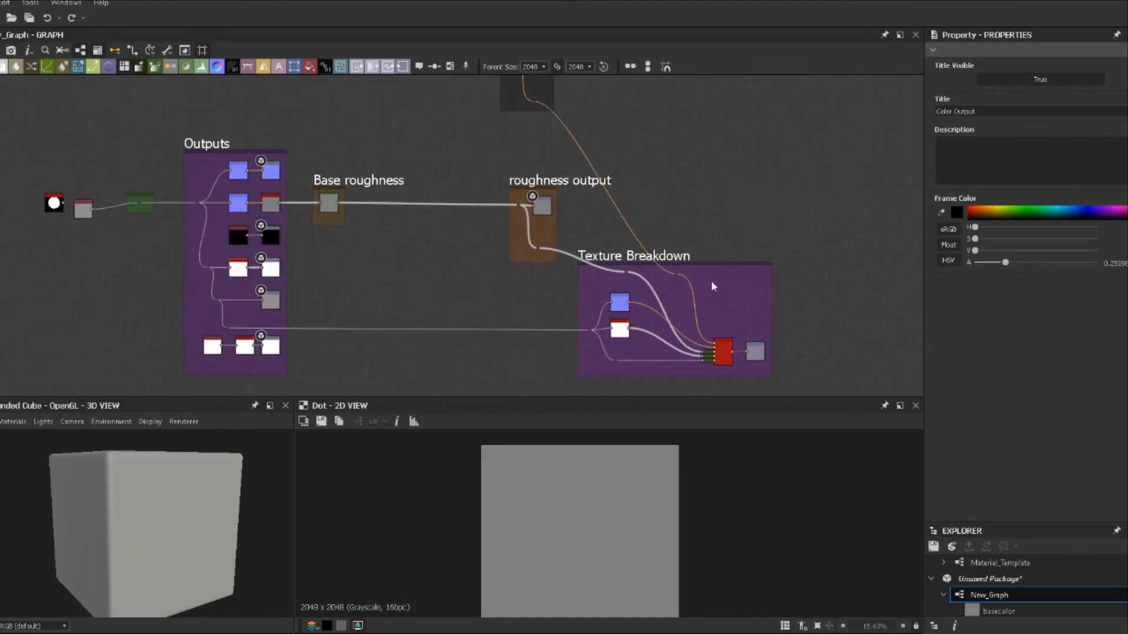
{"action": "double_click", "coordinate": [754, 352]}
{"action": "left_click", "coordinate": [184, 50]}
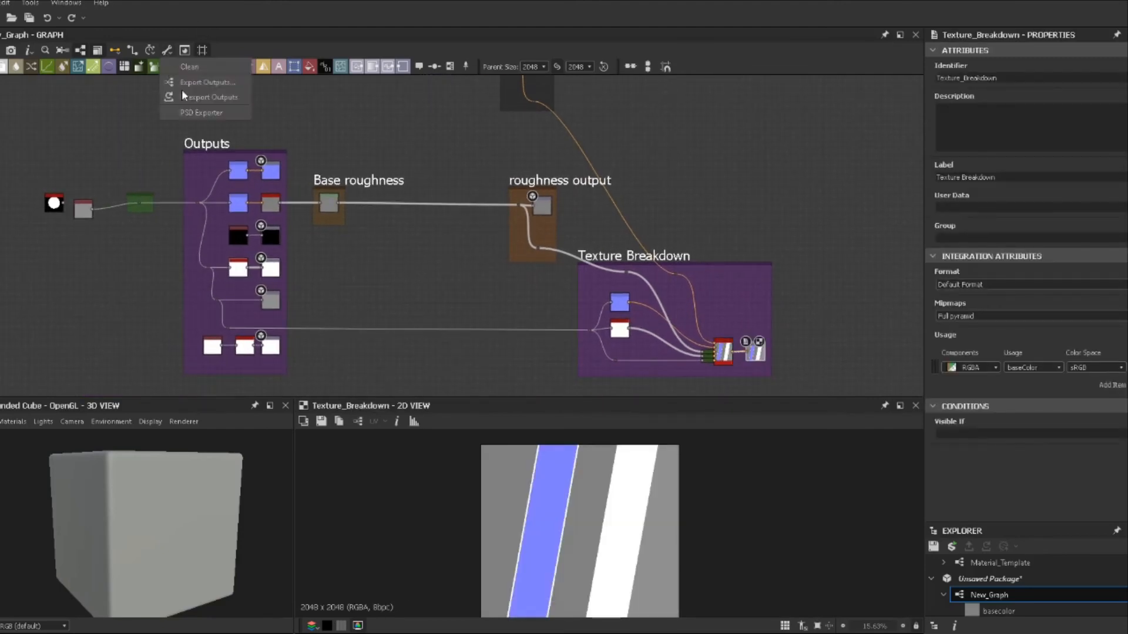
{"action": "left_click", "coordinate": [197, 91]}
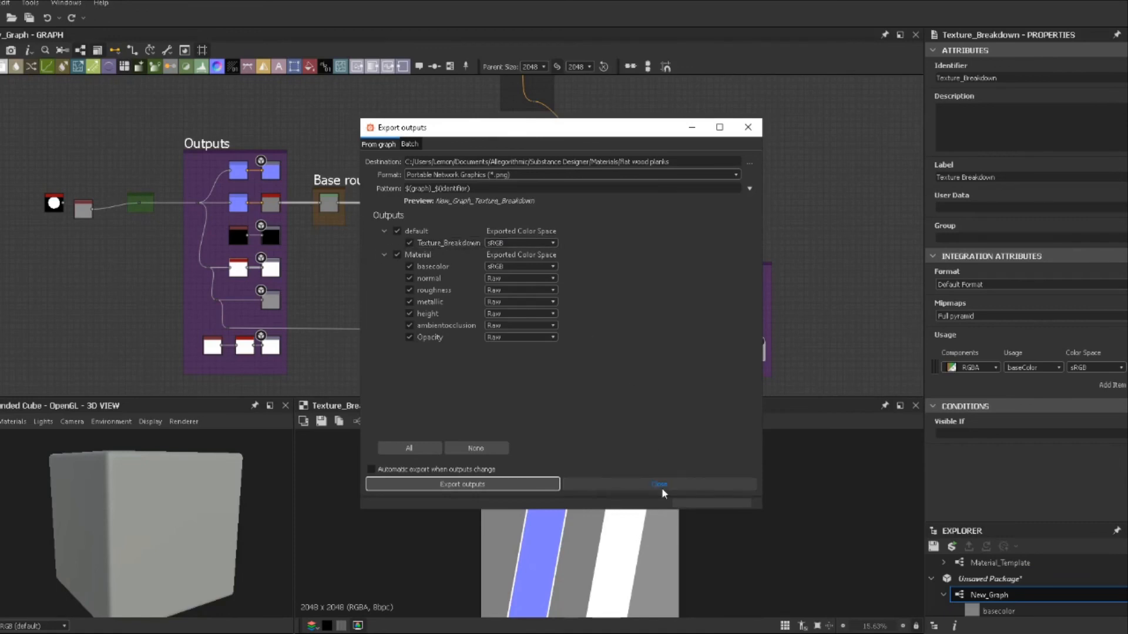
{"action": "left_click", "coordinate": [682, 486]}
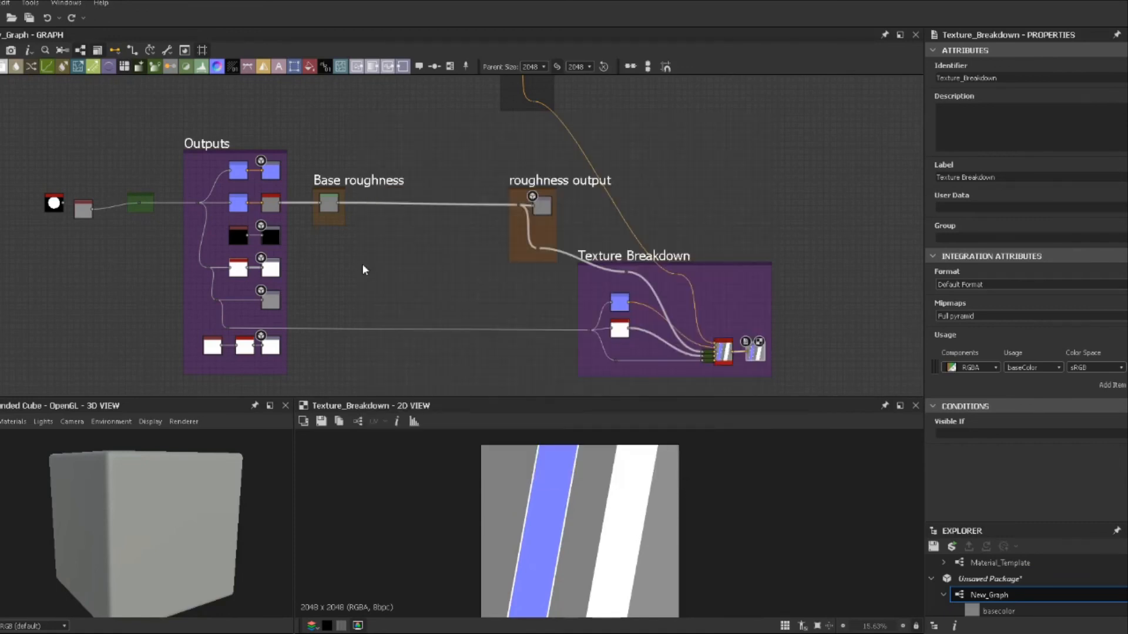
Delete the white Shape node at the start of the branch feeding the Outputs frame.
{"action": "scroll", "coordinate": [388, 264], "scroll_direction": "down", "scroll_amount": 3}
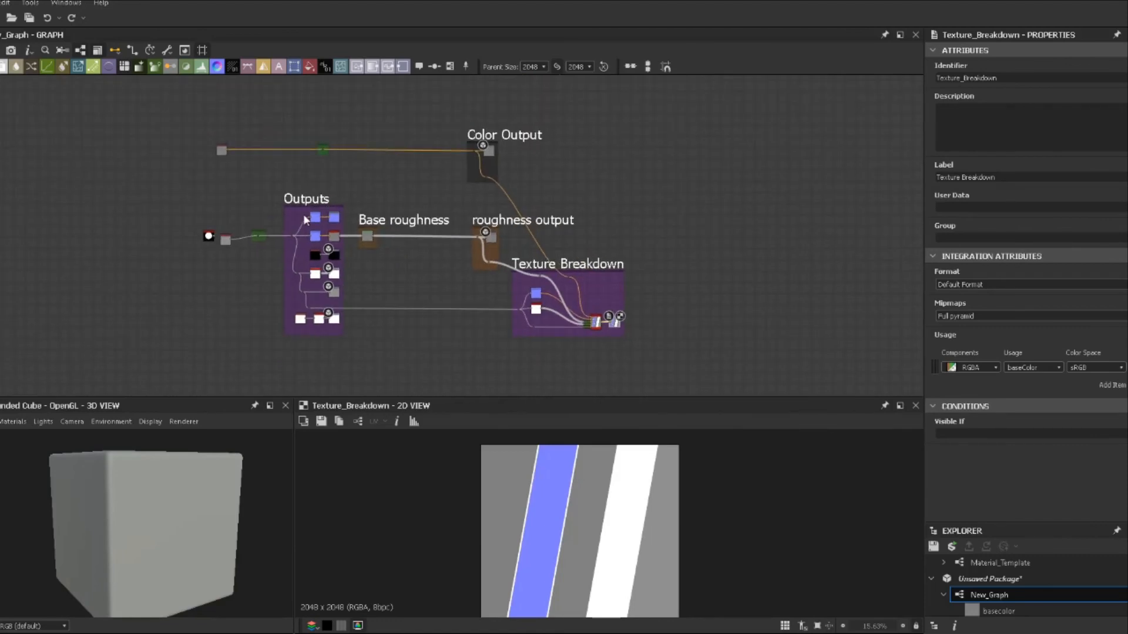
{"action": "left_click", "coordinate": [207, 236]}
{"action": "key", "text": "Delete"}
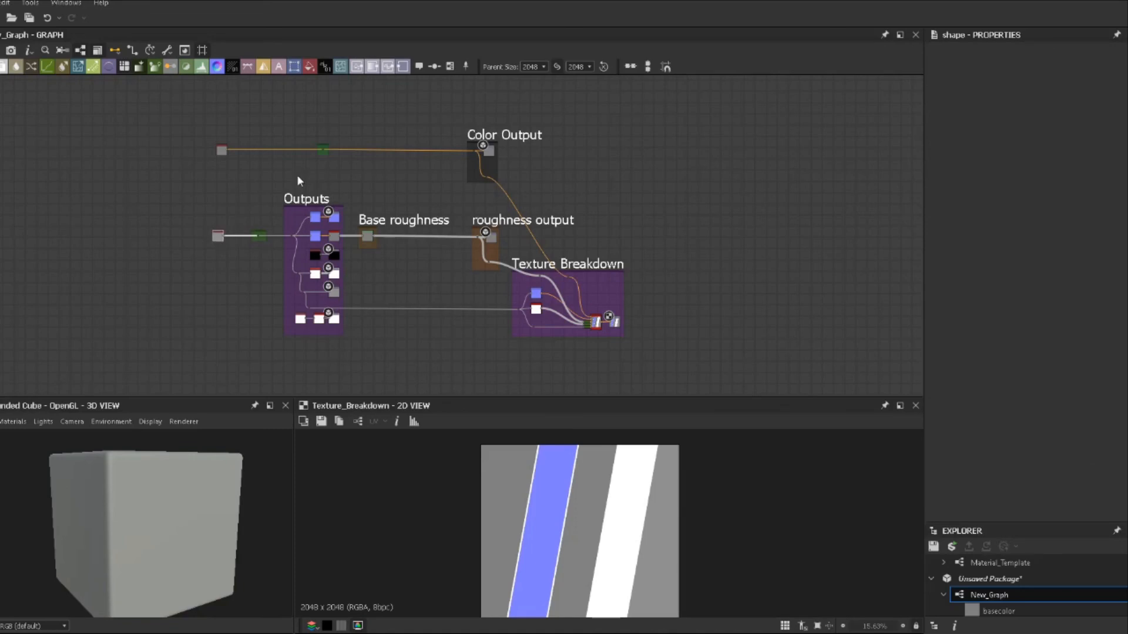
{"action": "scroll", "coordinate": [317, 174], "scroll_direction": "up", "scroll_amount": 2}
{"action": "middle_click_drag", "start_coordinate": [343, 176], "coordinate": [378, 186]}
{"action": "left_click", "coordinate": [540, 206]}
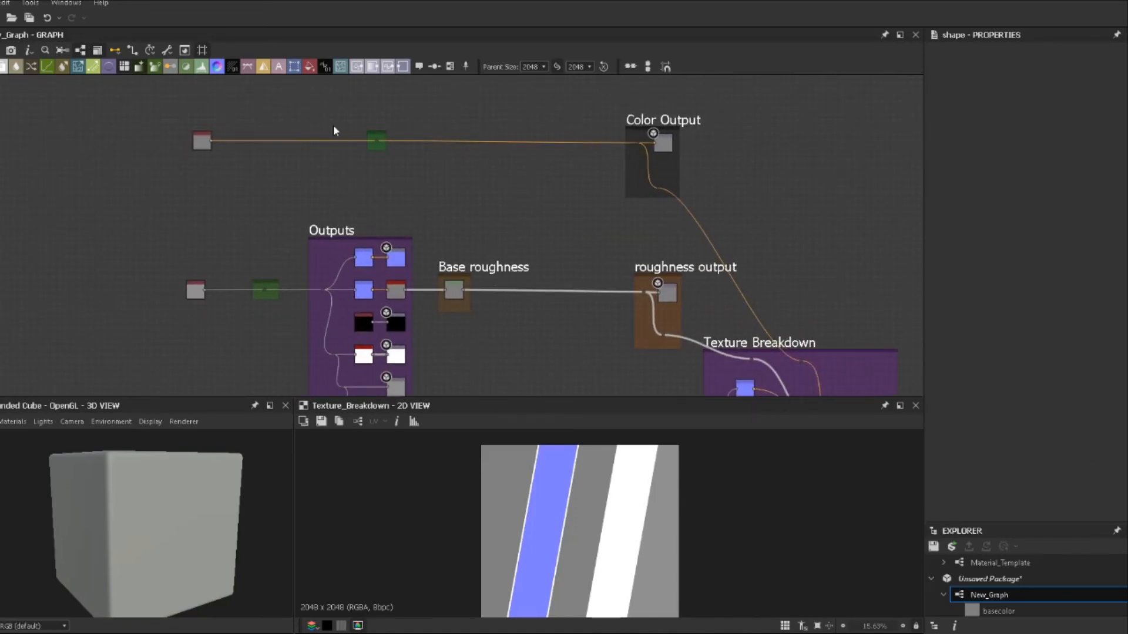
Override the inherited Output Format of the Uniform Color node feeding the Color Output frame.
{"action": "left_click", "coordinate": [201, 141]}
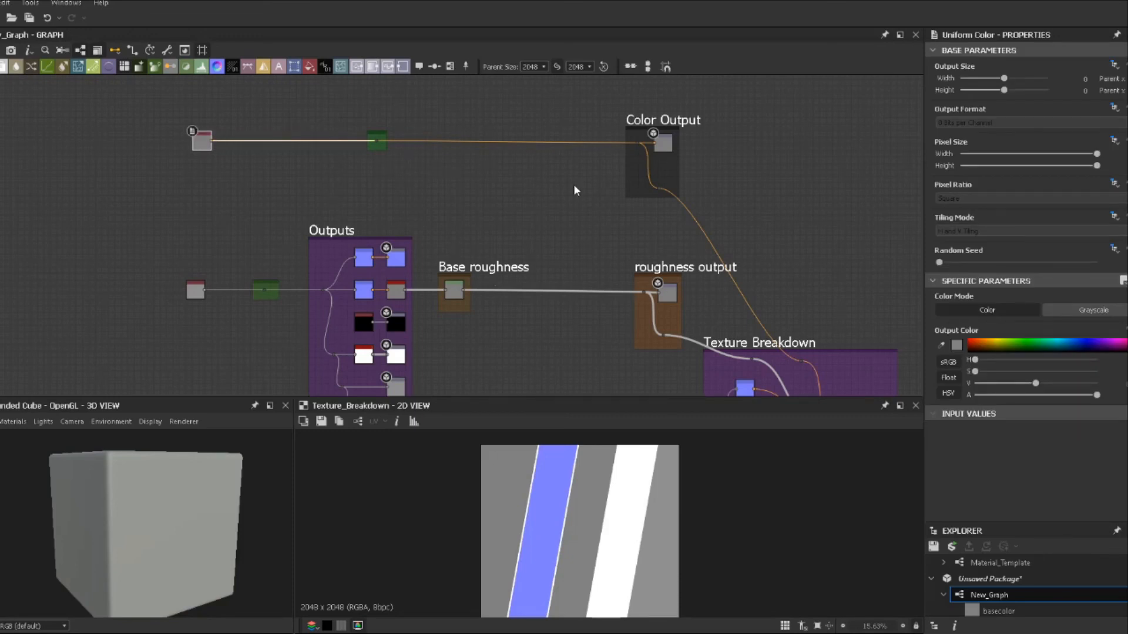
{"action": "left_click", "coordinate": [1115, 110]}
{"action": "left_click", "coordinate": [1098, 141]}
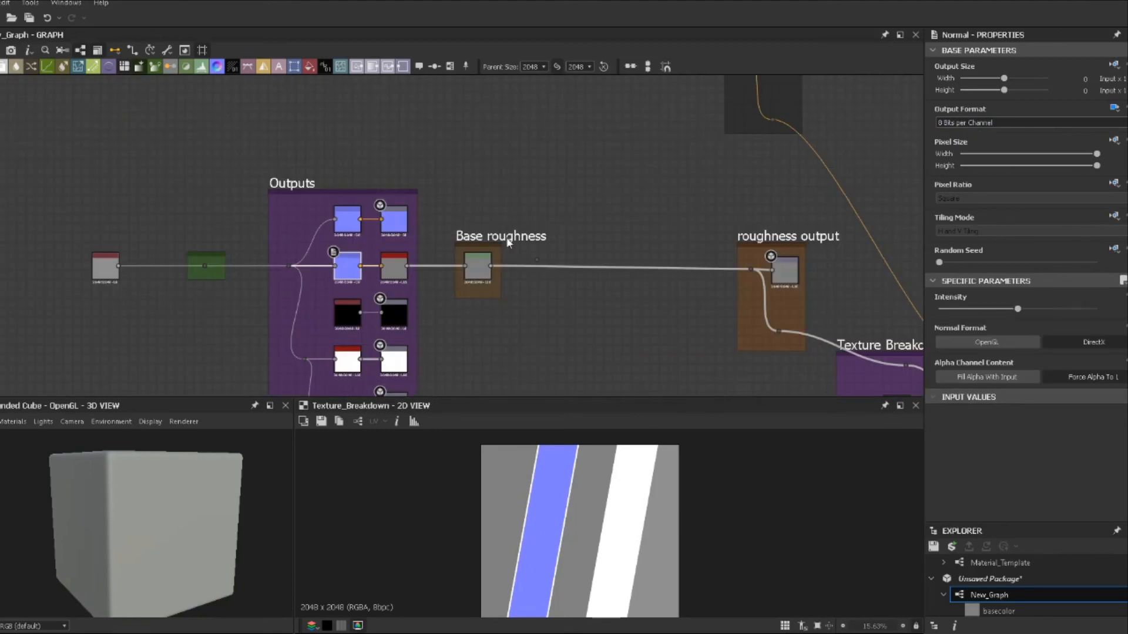
Review the whole graph layout, from the source nodes through the output frames to the Texture Breakdown frame.
{"action": "left_click", "coordinate": [510, 144]}
{"action": "scroll", "coordinate": [579, 205], "scroll_direction": "down", "scroll_amount": 3}
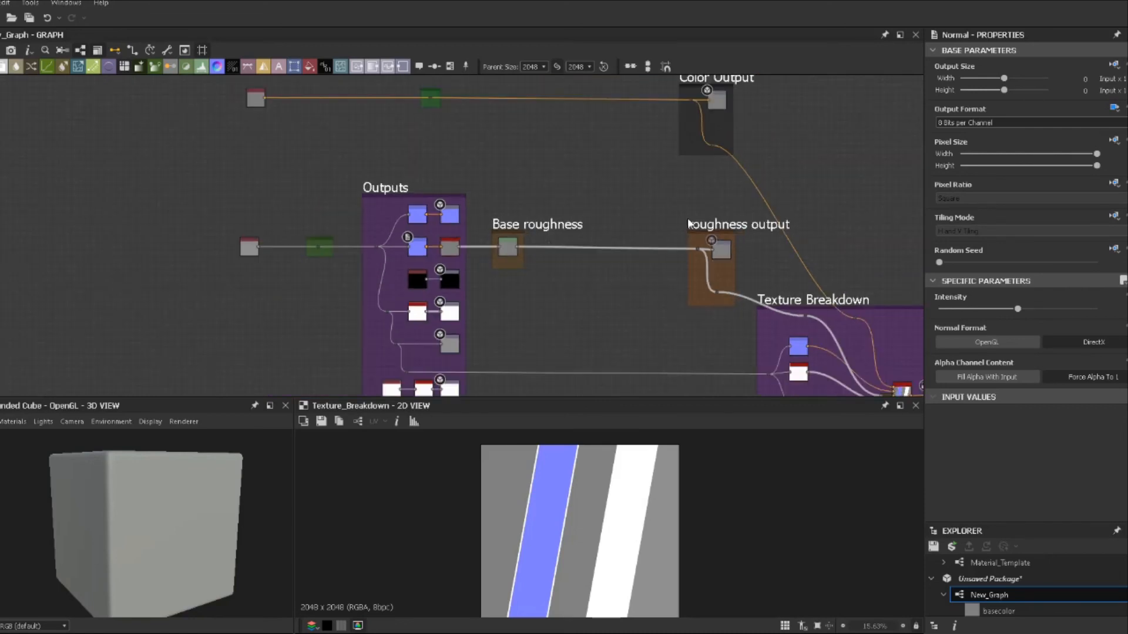
{"action": "middle_click_drag", "start_coordinate": [688, 220], "coordinate": [645, 240]}
{"action": "middle_click_drag", "start_coordinate": [553, 236], "coordinate": [658, 236]}
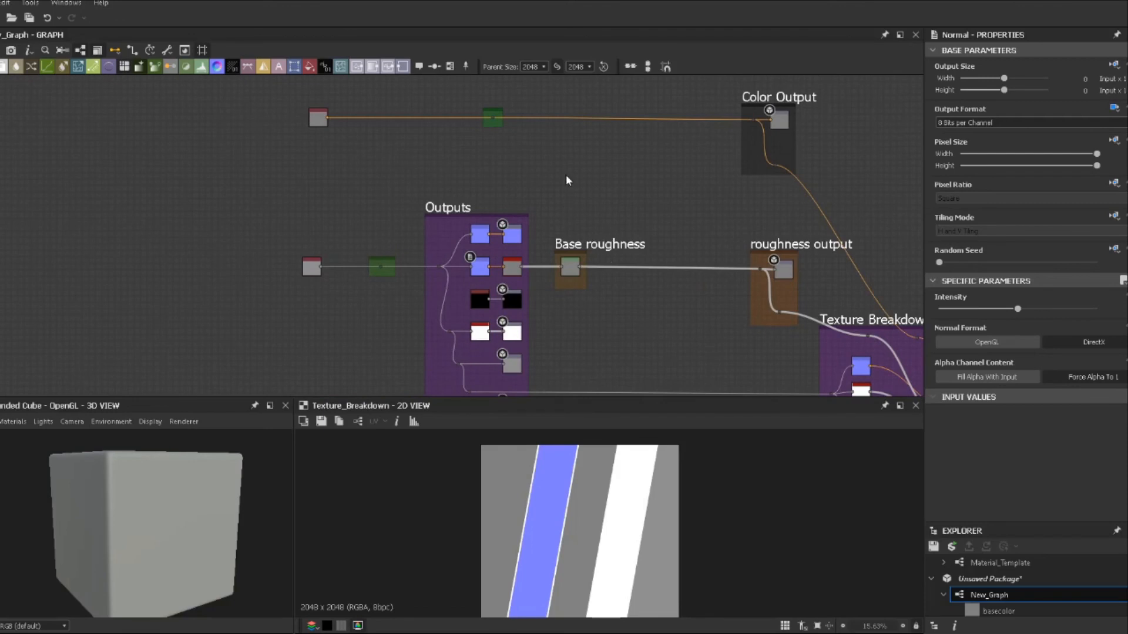
{"action": "middle_click_drag", "start_coordinate": [613, 169], "coordinate": [592, 174]}
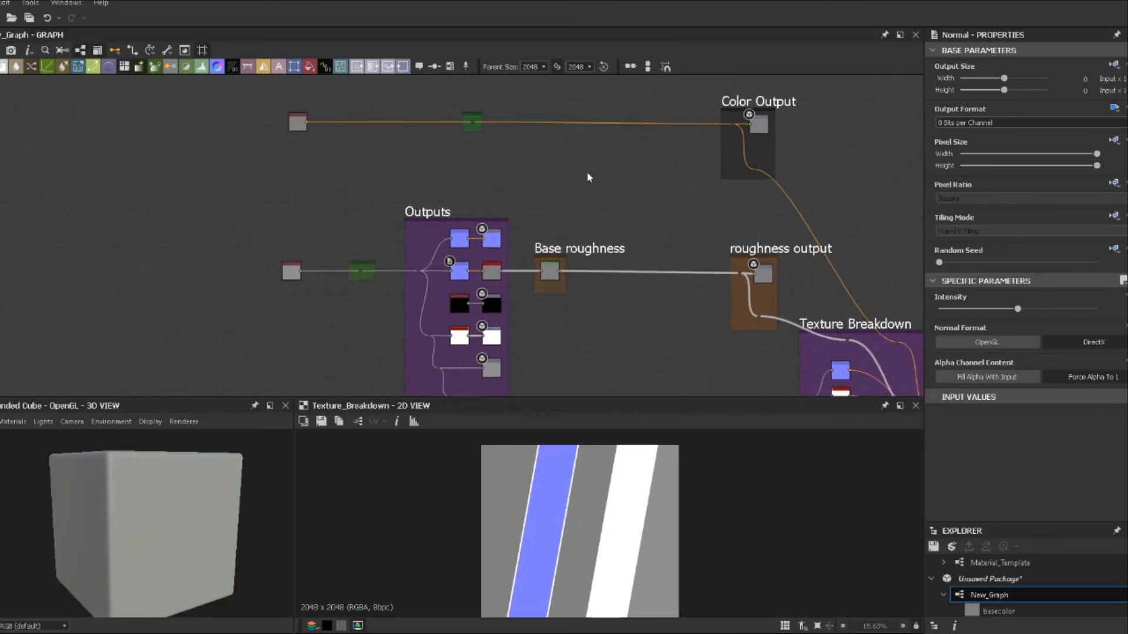
{"action": "middle_click_drag", "start_coordinate": [657, 225], "coordinate": [528, 143]}
{"action": "scroll", "coordinate": [630, 200], "scroll_direction": "down", "scroll_amount": 1}
{"action": "scroll", "coordinate": [569, 158], "scroll_direction": "down", "scroll_amount": 2}
{"action": "scroll", "coordinate": [518, 175], "scroll_direction": "up", "scroll_amount": 2}
{"action": "scroll", "coordinate": [528, 179], "scroll_direction": "up", "scroll_amount": 3}
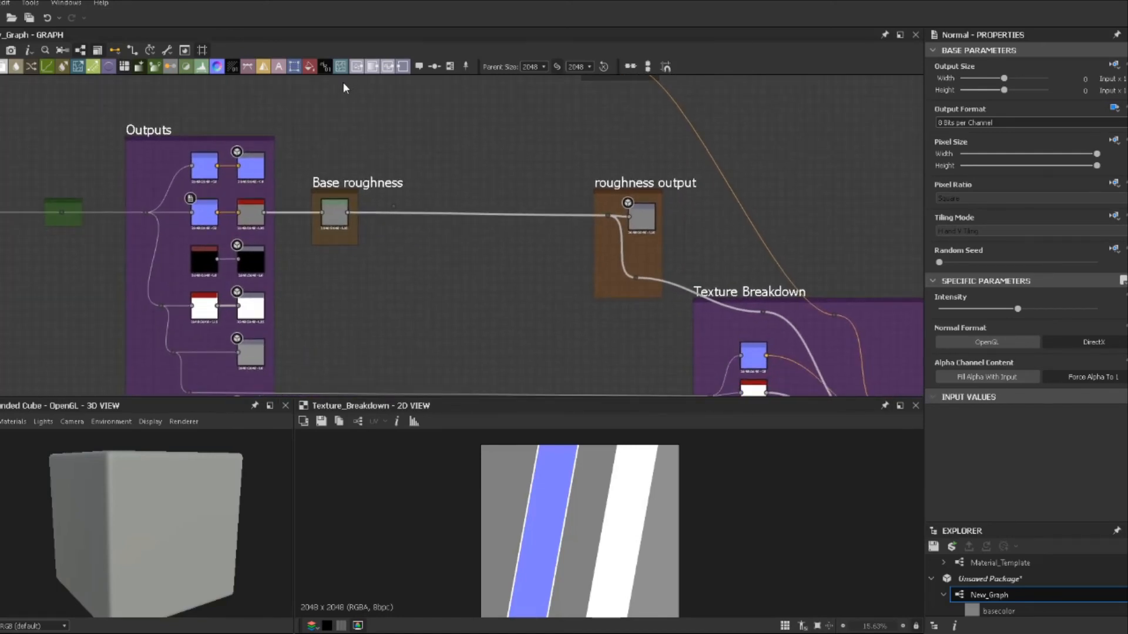
Look up Material_Template among the templates for a new Substance graph, inspect its outputs, and cancel without creating a graph.
{"action": "left_click", "coordinate": [0, 3]}
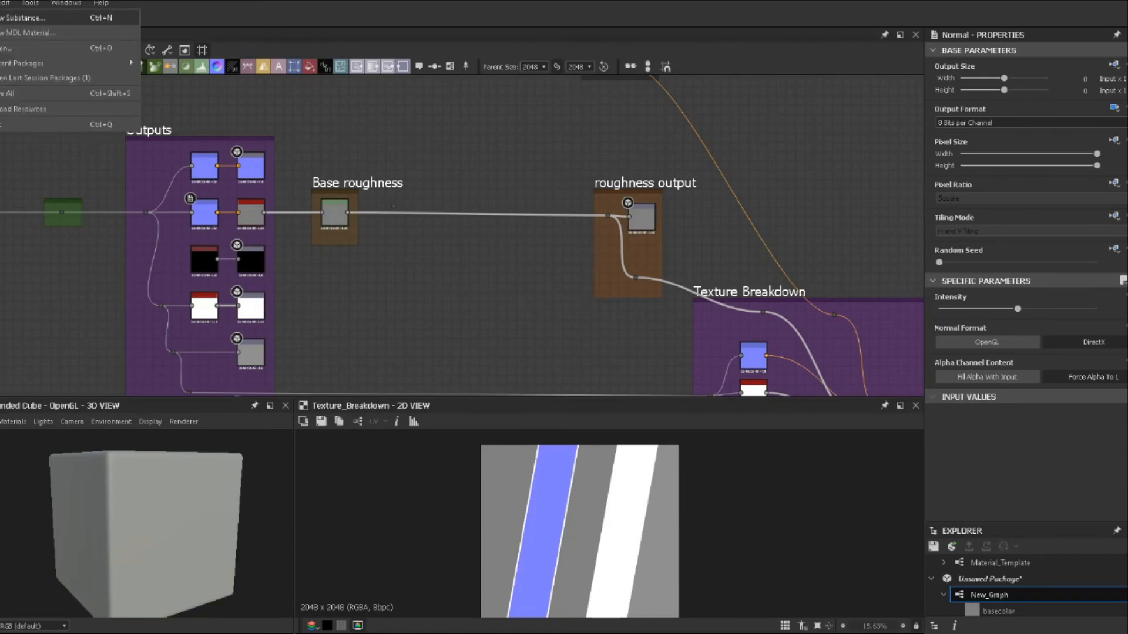
{"action": "left_click", "coordinate": [11, 17]}
{"action": "scroll", "coordinate": [412, 276], "scroll_direction": "down", "scroll_amount": 3}
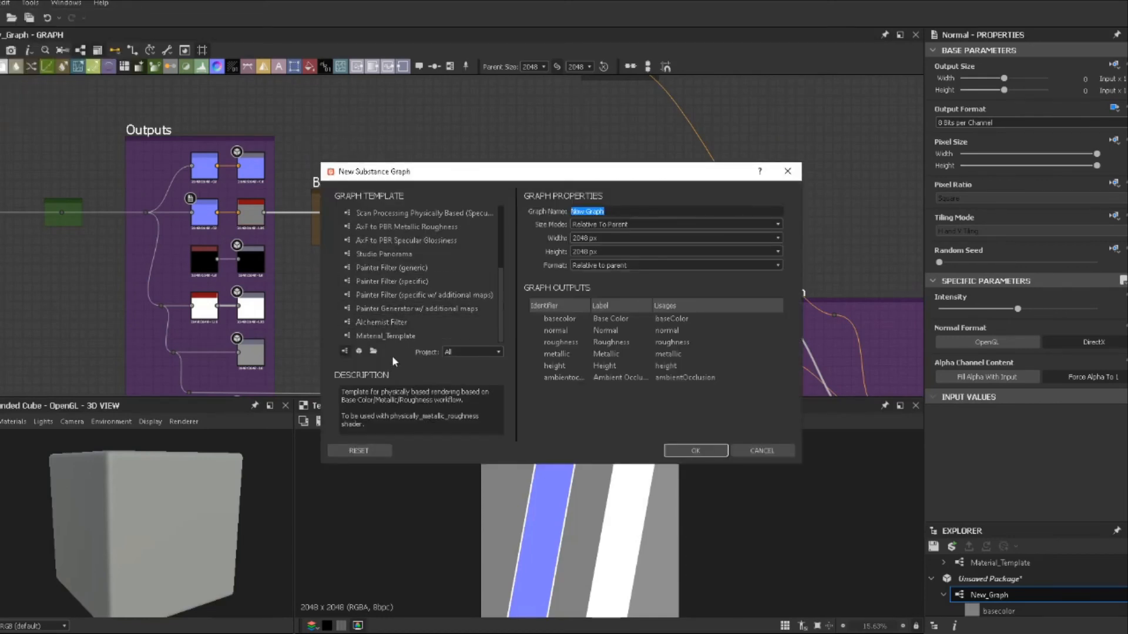
{"action": "left_click", "coordinate": [392, 268]}
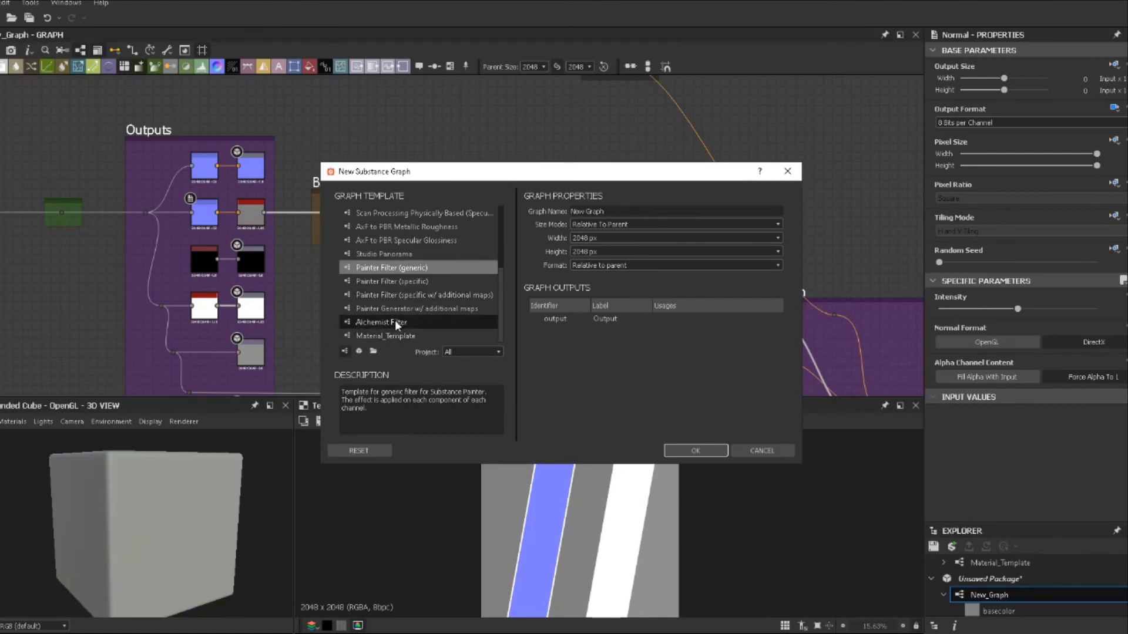
{"action": "left_click", "coordinate": [391, 334]}
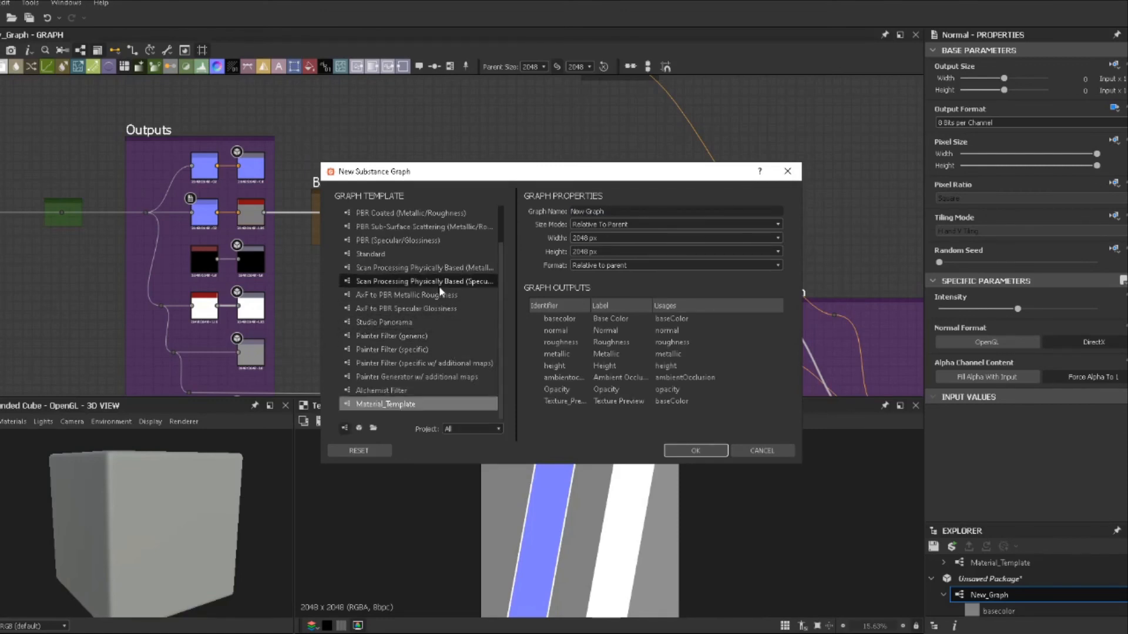
{"action": "scroll", "coordinate": [435, 282], "scroll_direction": "up", "scroll_amount": 3}
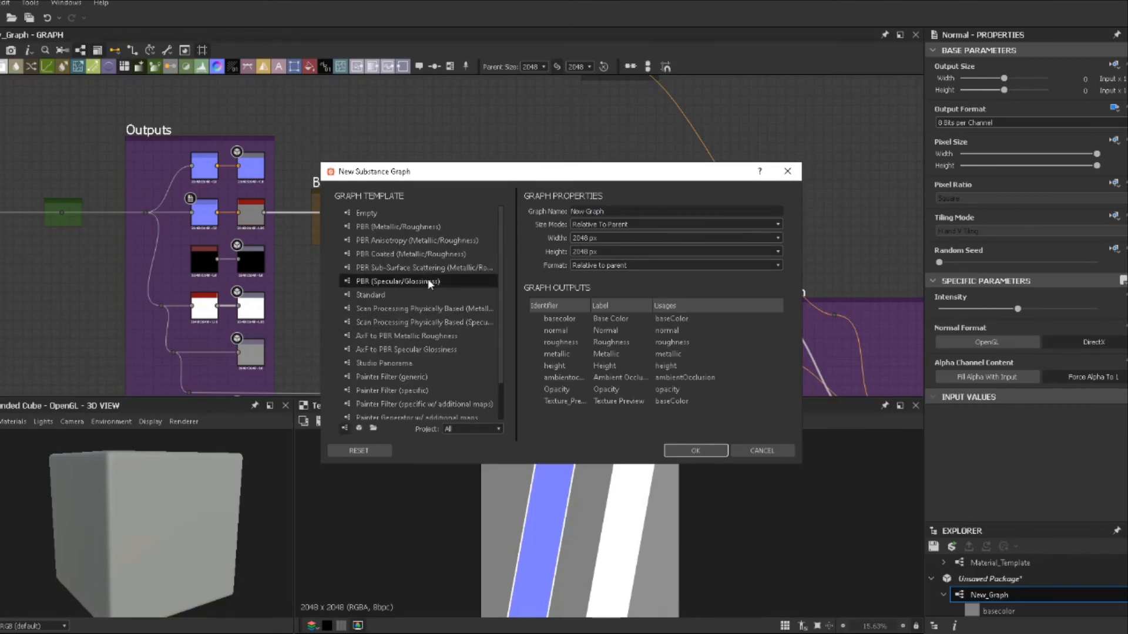
{"action": "left_click", "coordinate": [757, 451]}
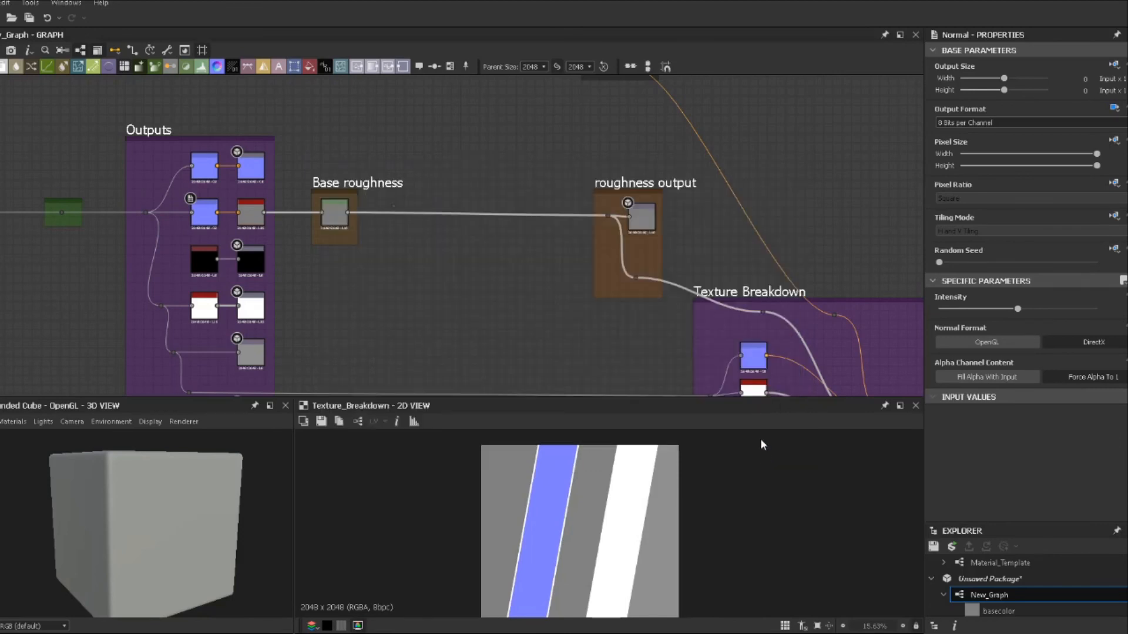
{"action": "scroll", "coordinate": [419, 260], "scroll_direction": "down", "scroll_amount": 3}
{"action": "middle_click_drag", "start_coordinate": [419, 261], "coordinate": [486, 256]}
{"action": "scroll", "coordinate": [473, 254], "scroll_direction": "down", "scroll_amount": 1}
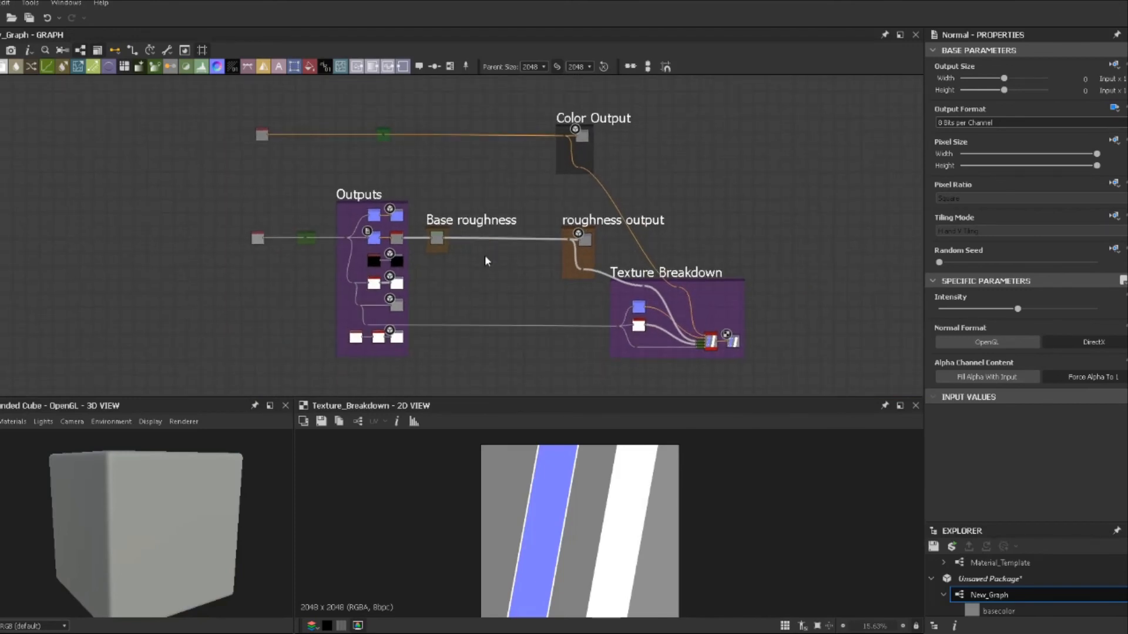